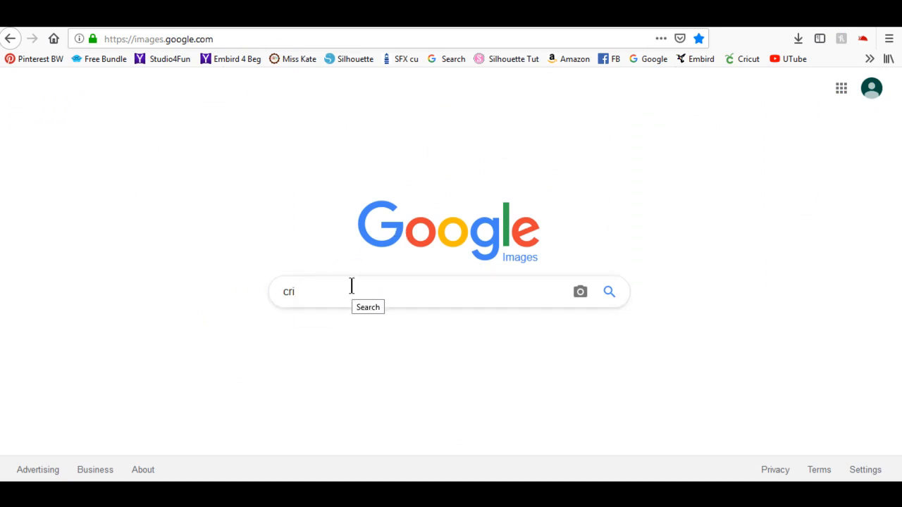
Search Google Images for "cricut logo image" and open the preview of the green bug head logo.
type("c")
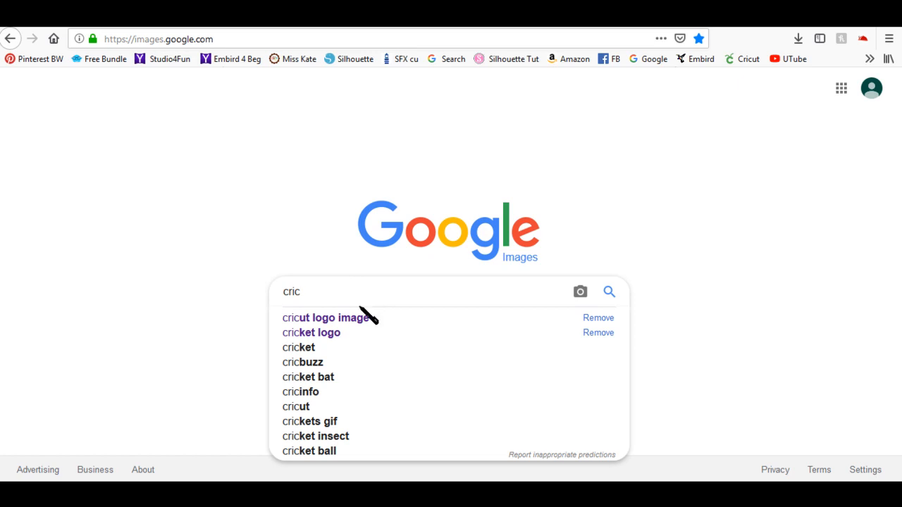
left_click(339, 318)
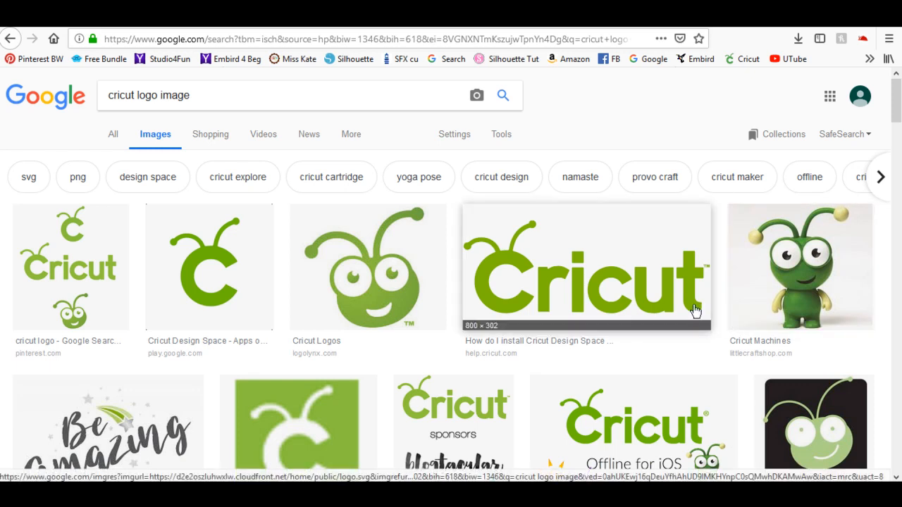
left_click(379, 293)
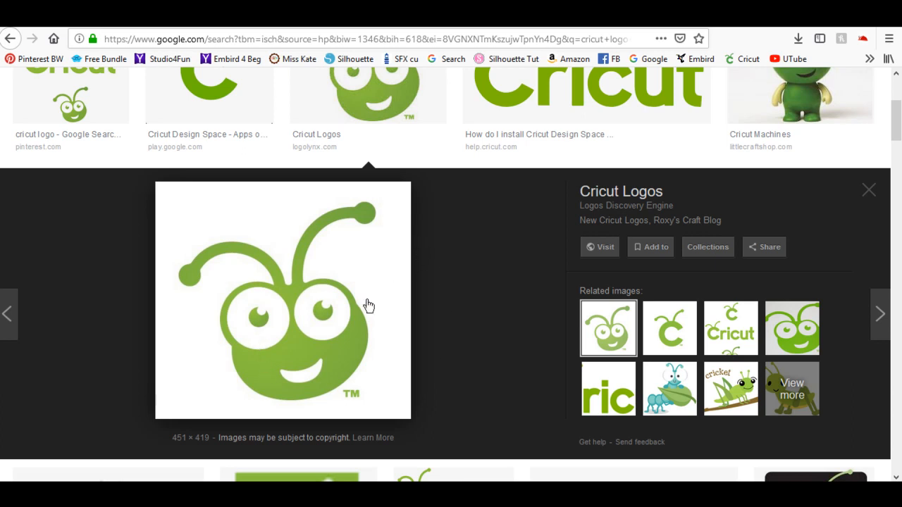
Start saving the bug head picture and choose the Cricut Cuties folder inside Graphics on drive C: as its destination.
right_click(335, 321)
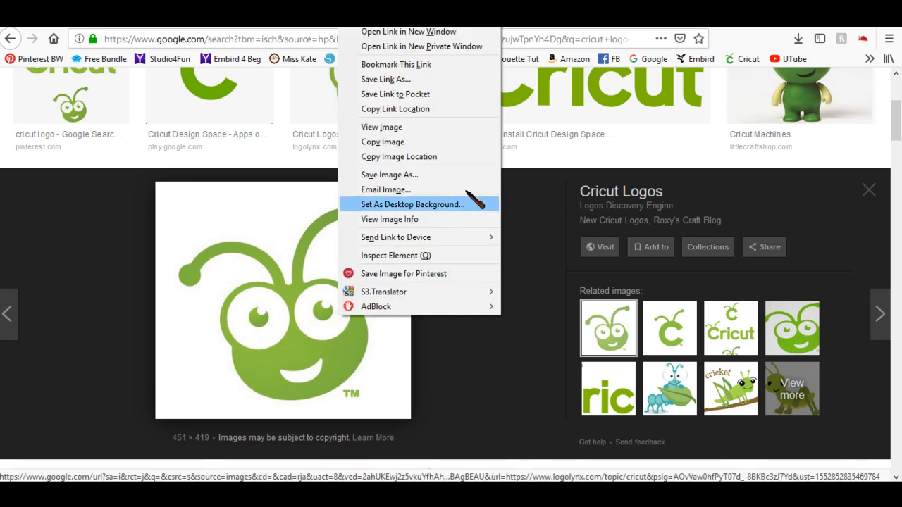
left_click(426, 176)
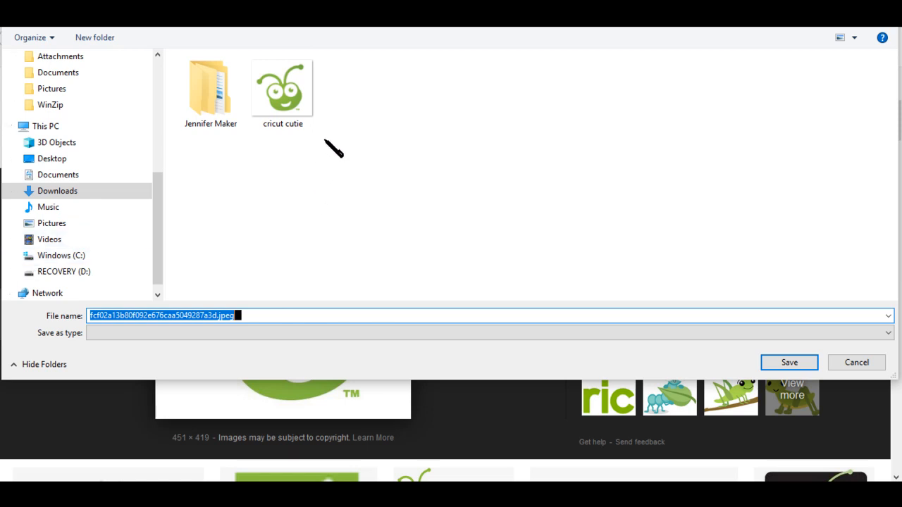
left_click(14, 257)
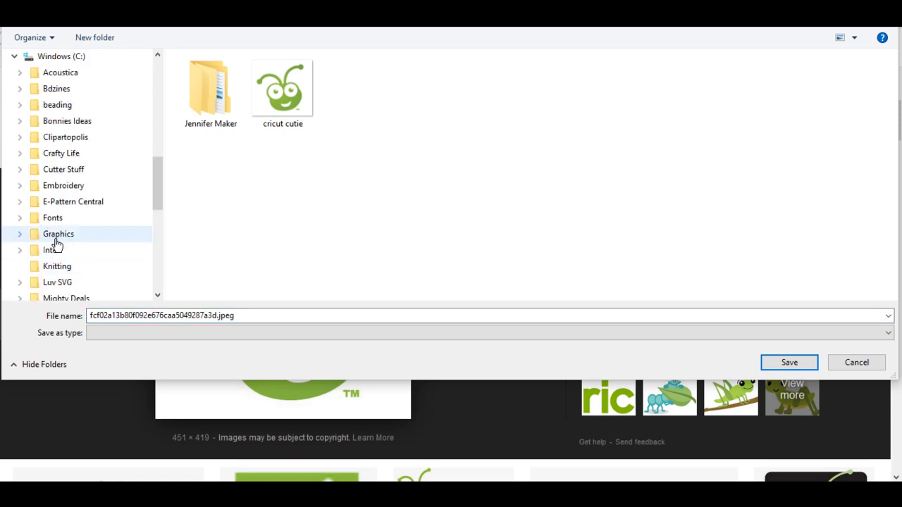
left_click(20, 238)
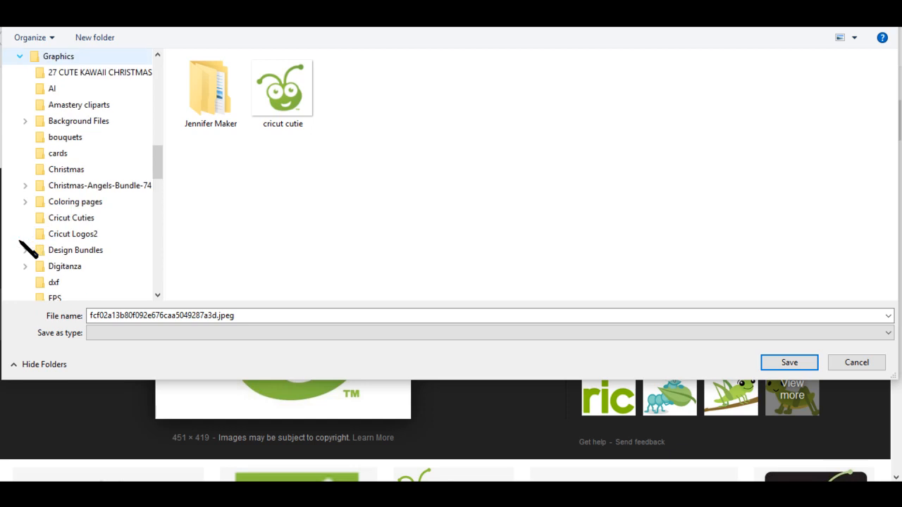
left_click(69, 224)
Save the picture under the file name "cricut cutie" and close the image search page.
left_click(248, 315)
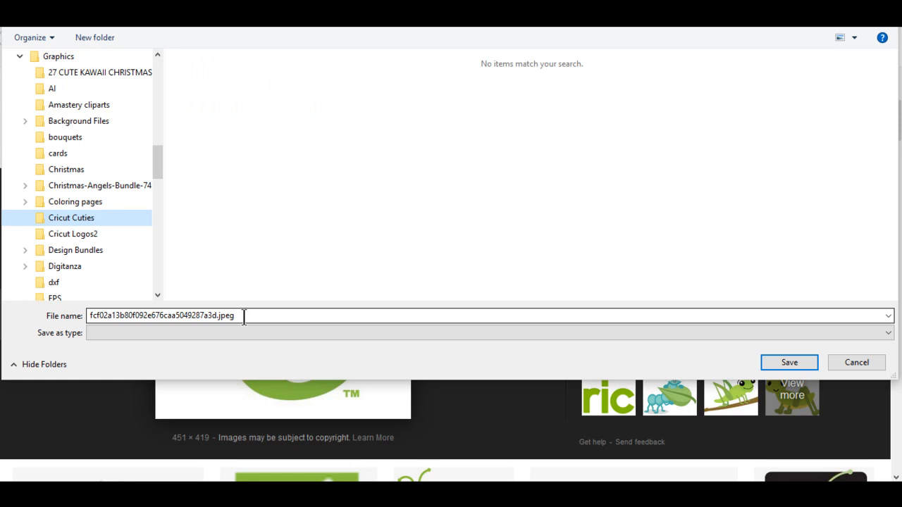
left_click(244, 315)
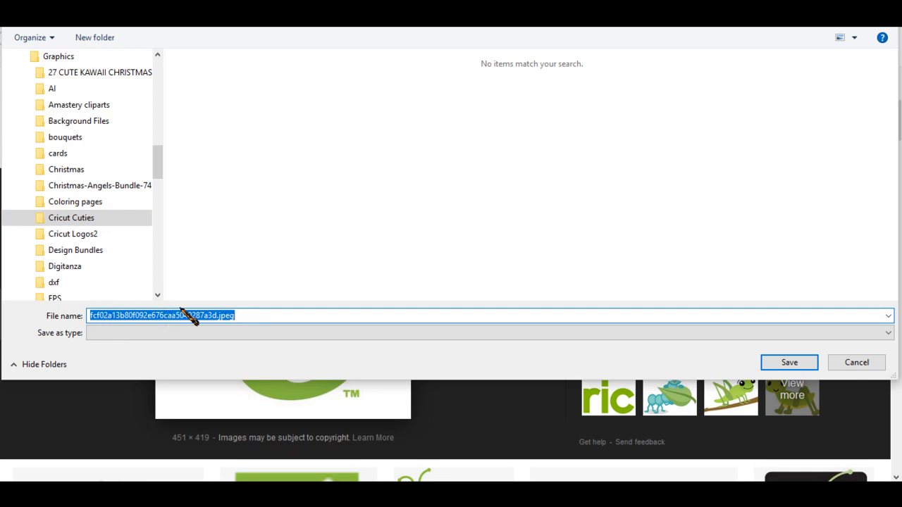
type("cricut cutie")
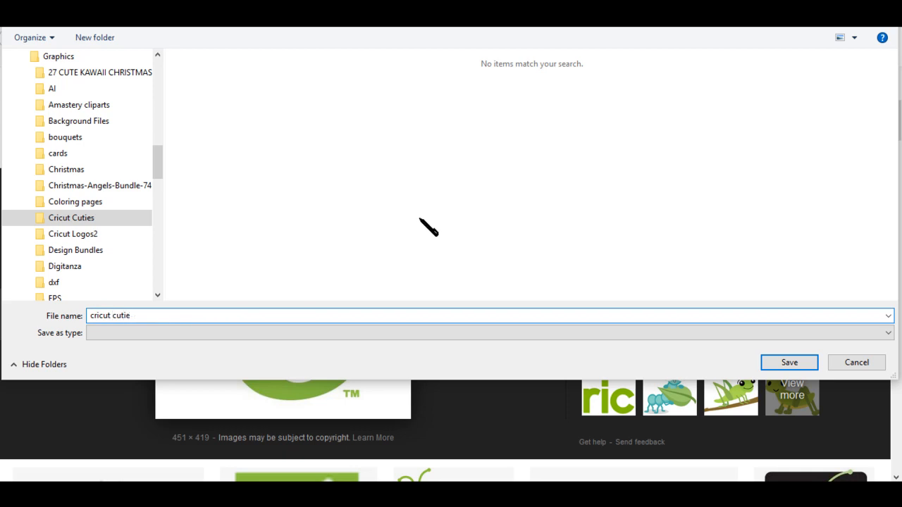
left_click(791, 362)
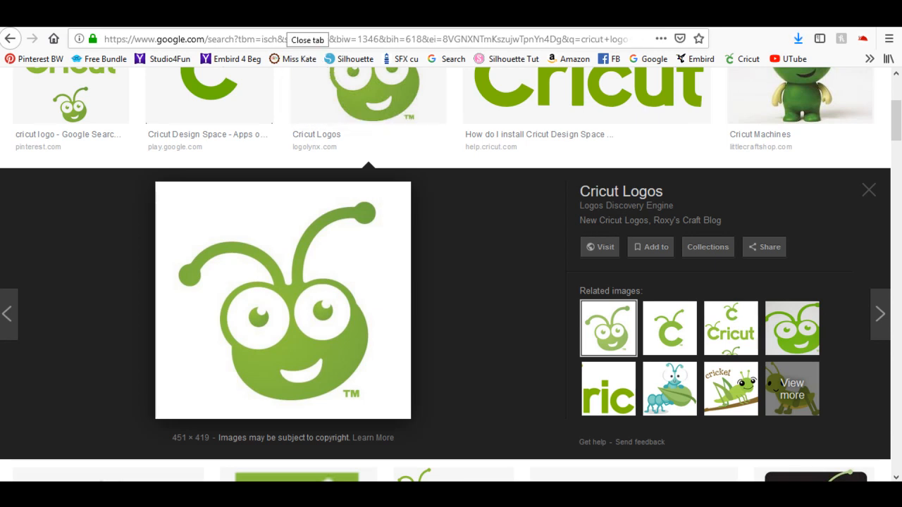
key("ctrl+w")
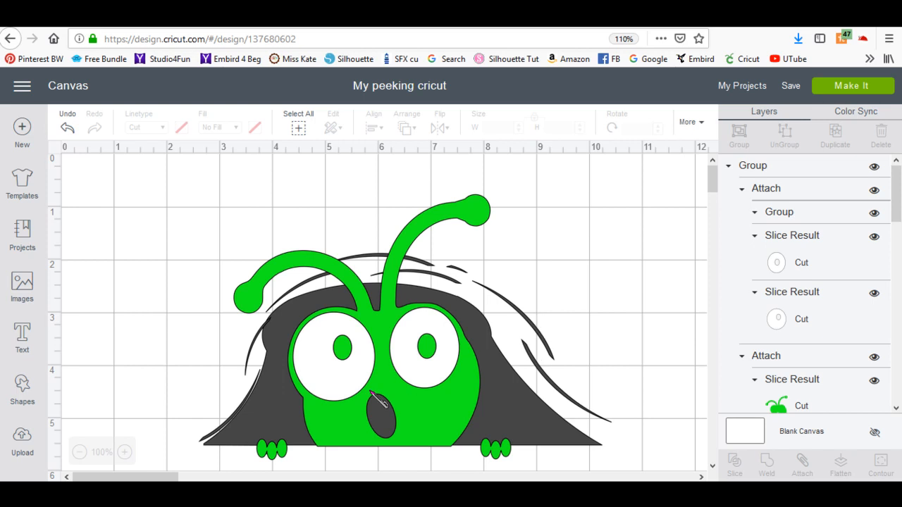
Move the peeking bug design about 1.6 inches right and 0.5 inch up on the canvas, and ungroup it.
left_click_drag(379, 386, 469, 352)
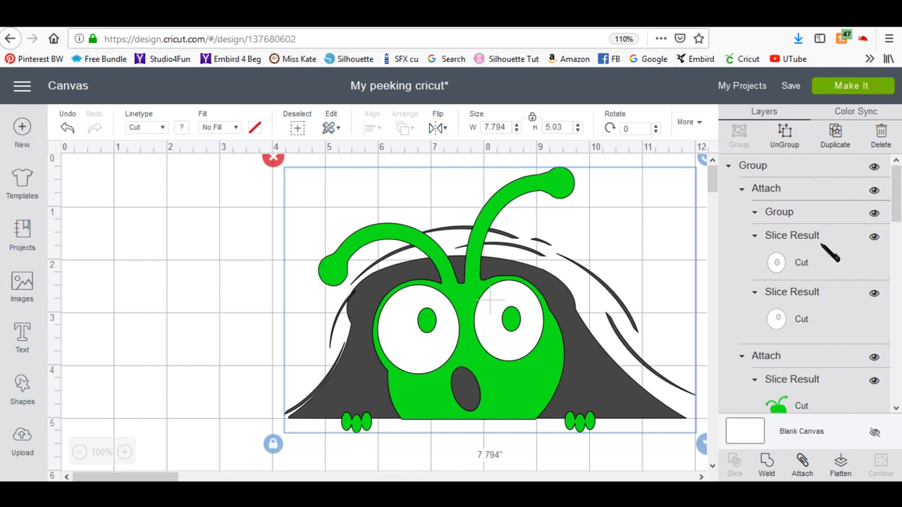
scroll(823, 245, "down", 10)
scroll(826, 325, "up", 10)
left_click(782, 145)
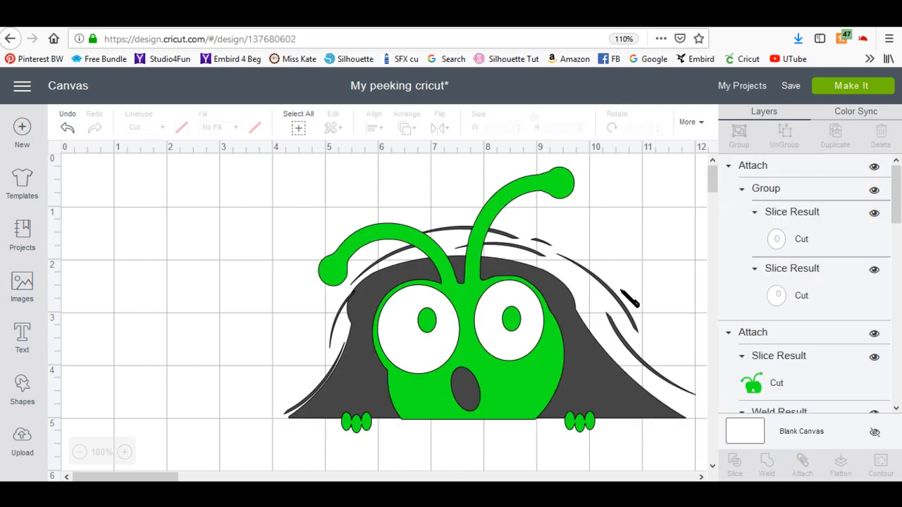
Shift the dark hole shape slightly to the right behind the bug, and group all pieces of the design again.
left_click_drag(606, 391, 618, 396)
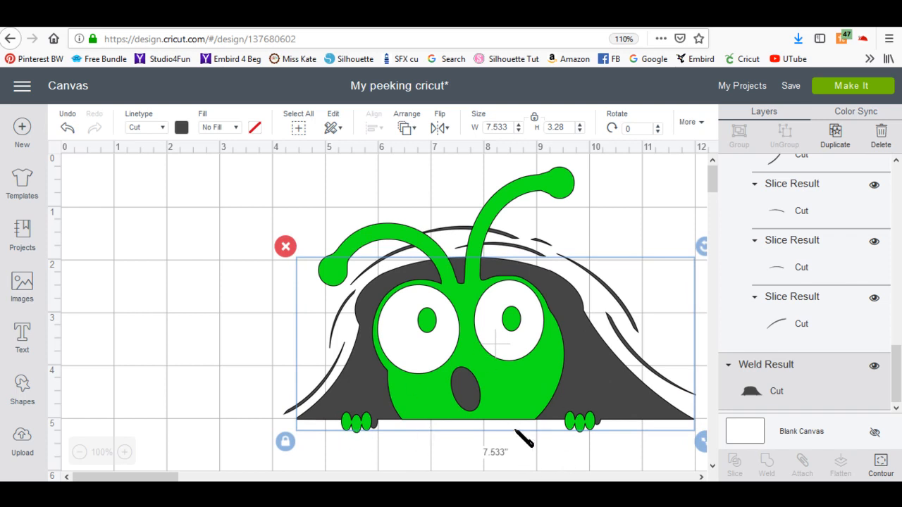
left_click(202, 303)
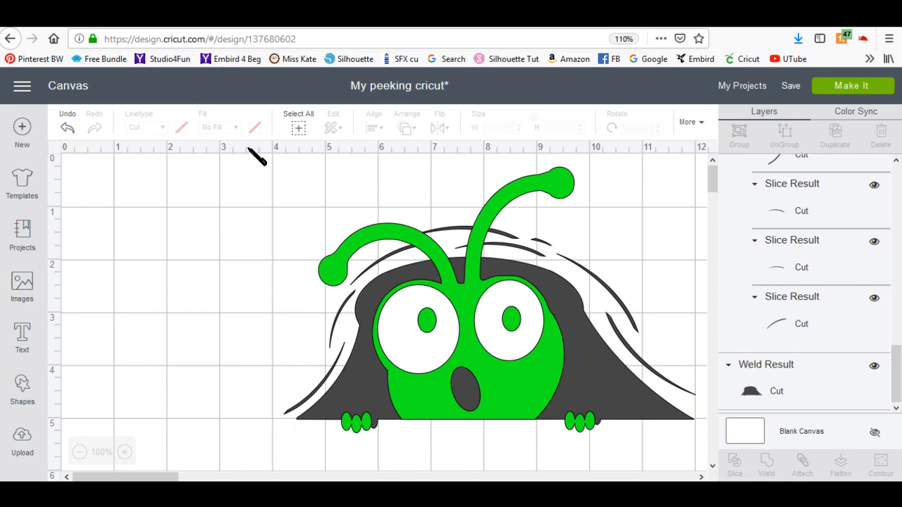
left_click_drag(254, 192, 648, 282)
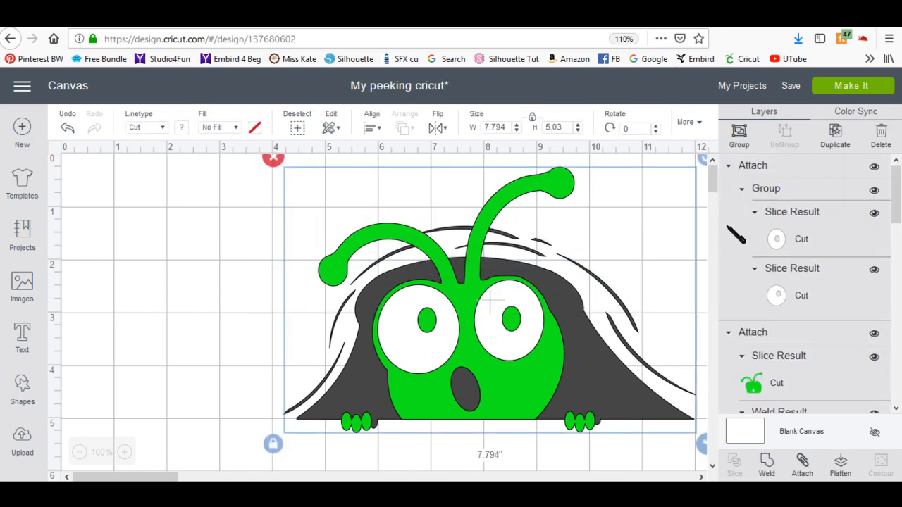
left_click(742, 138)
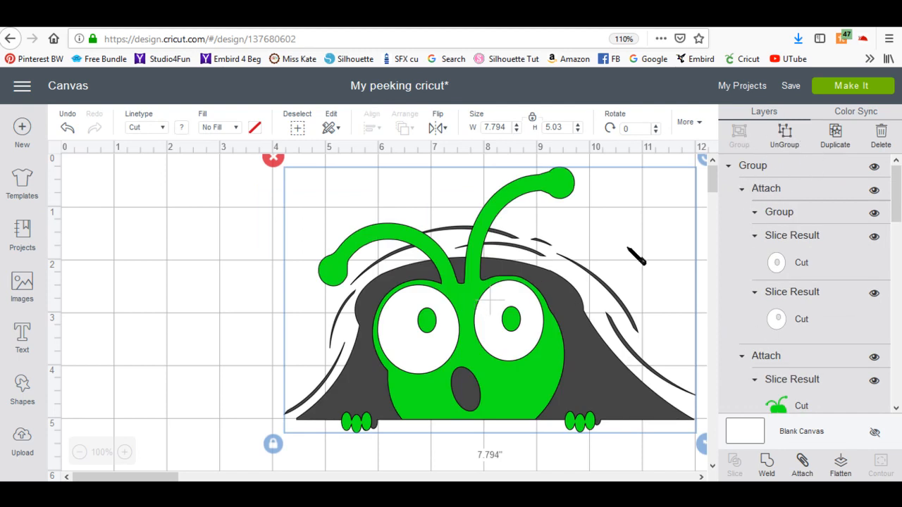
Collapse the peeking bug group's layers and hide the whole group from the canvas.
left_click(729, 167)
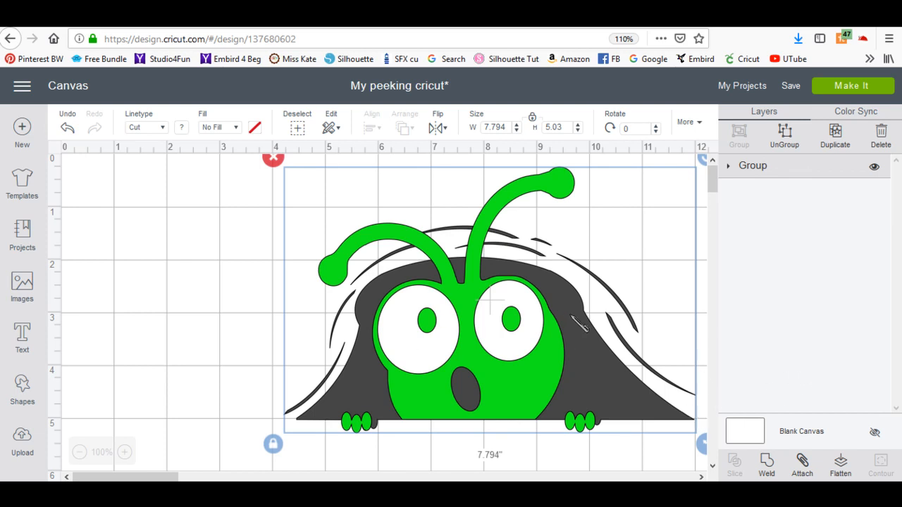
left_click(874, 171)
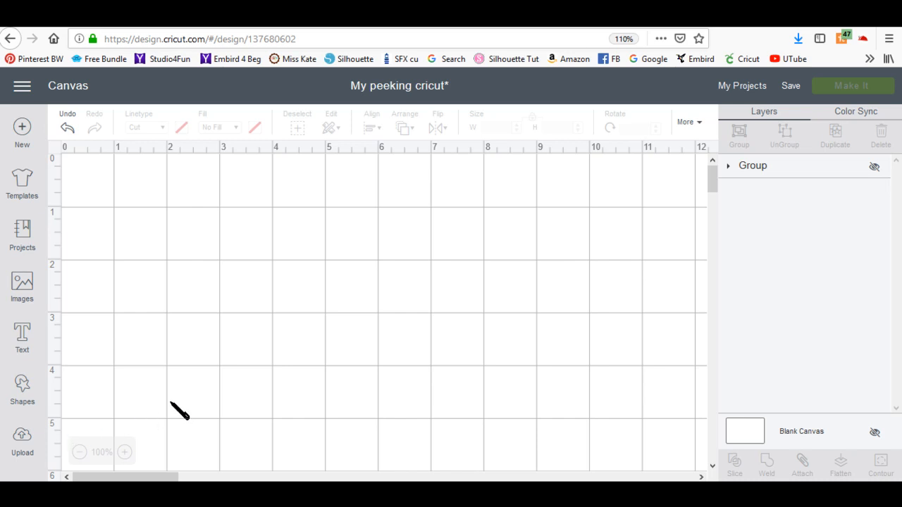
Upload the "cricut cutie" image from the Cricut Cuties folder inside Graphics on drive C:.
left_click(23, 438)
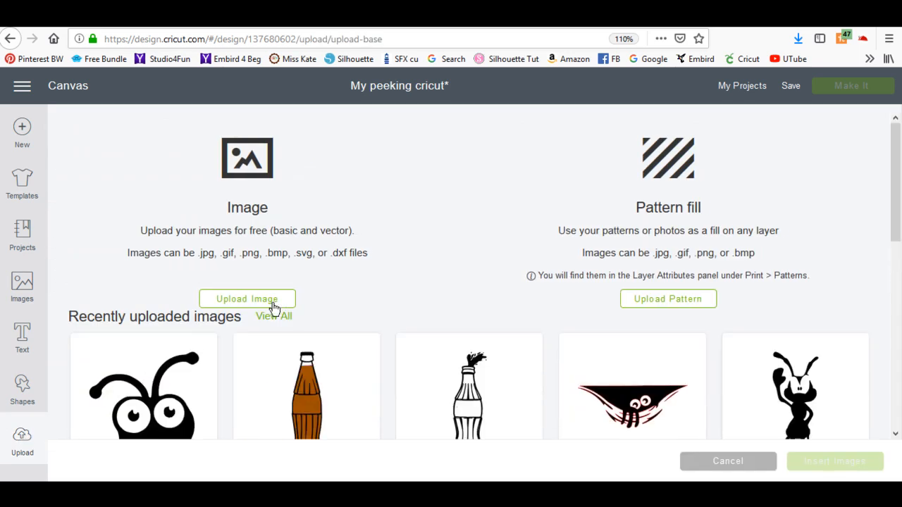
left_click(247, 300)
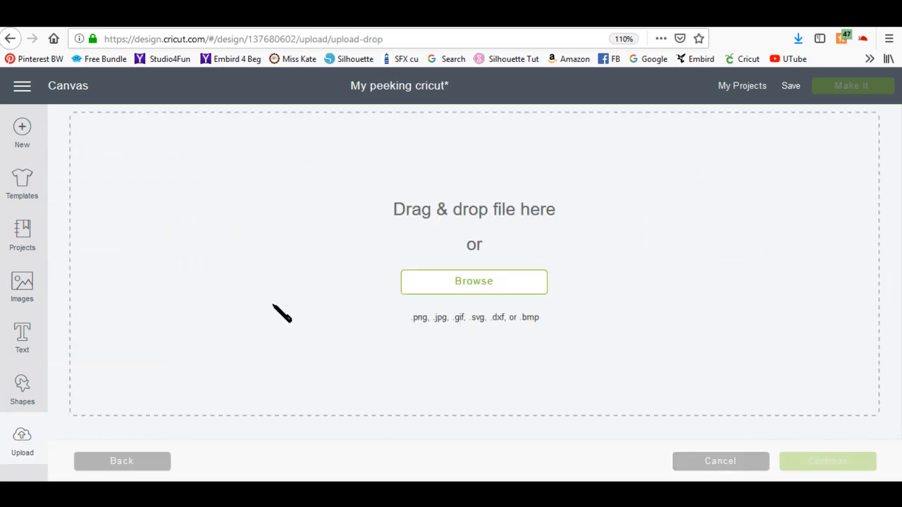
left_click(465, 285)
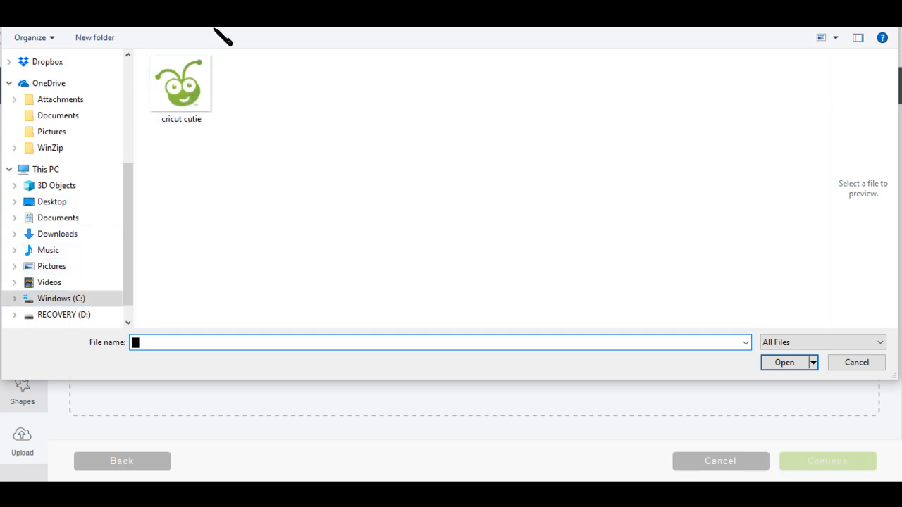
left_click(15, 298)
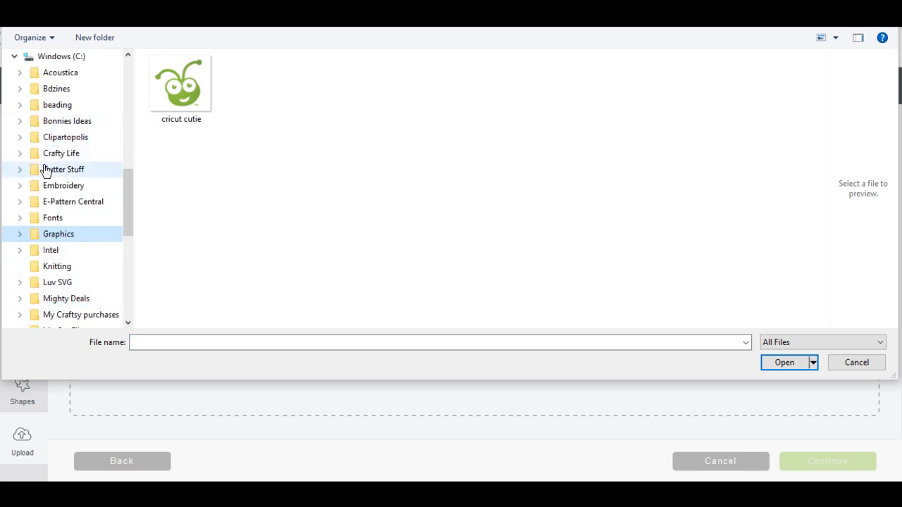
left_click(21, 235)
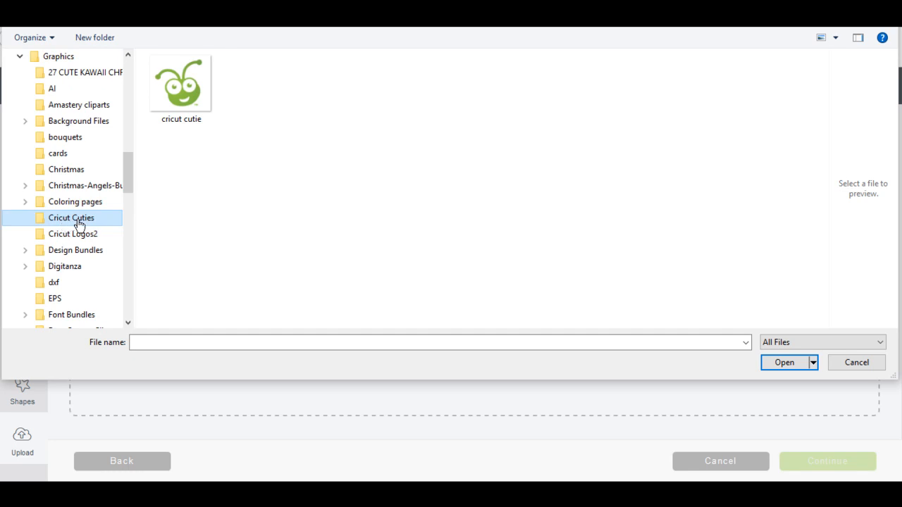
left_click(197, 92)
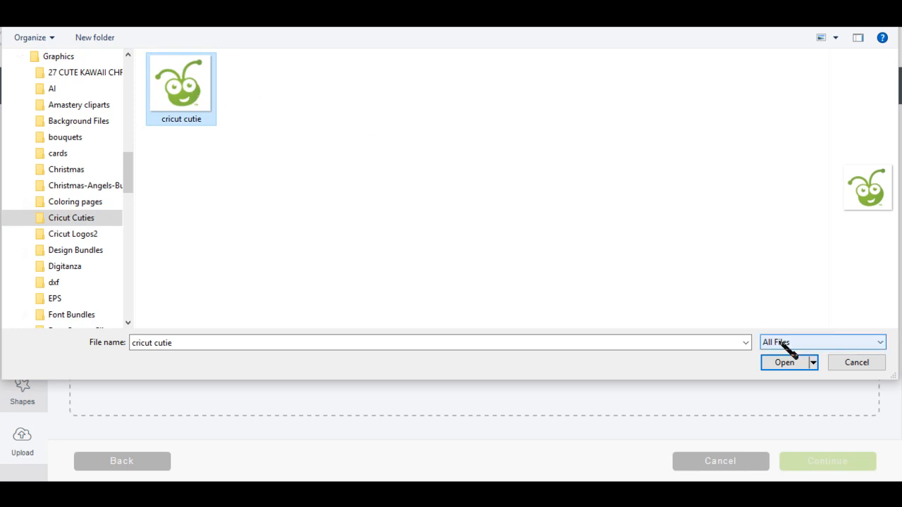
left_click(788, 365)
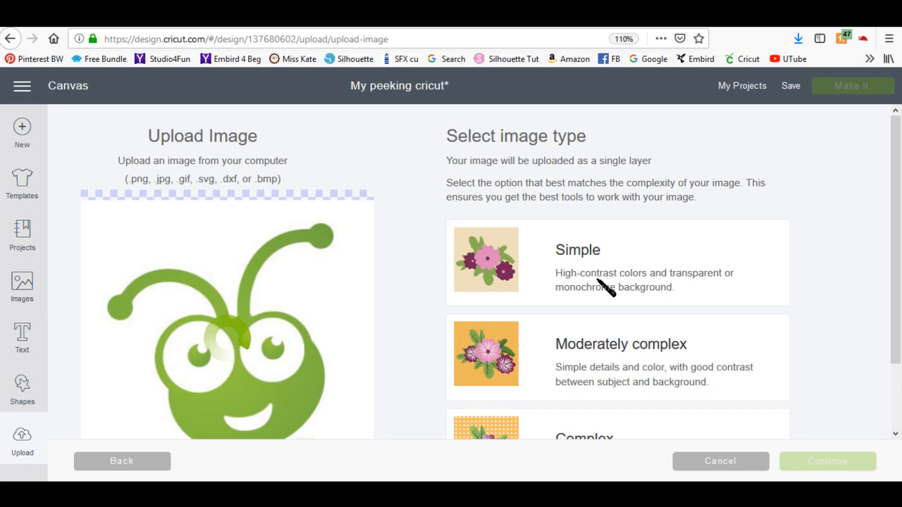
Set the uploaded picture's image type to Simple and continue to the image cleanup.
scroll(814, 255, "down", 2)
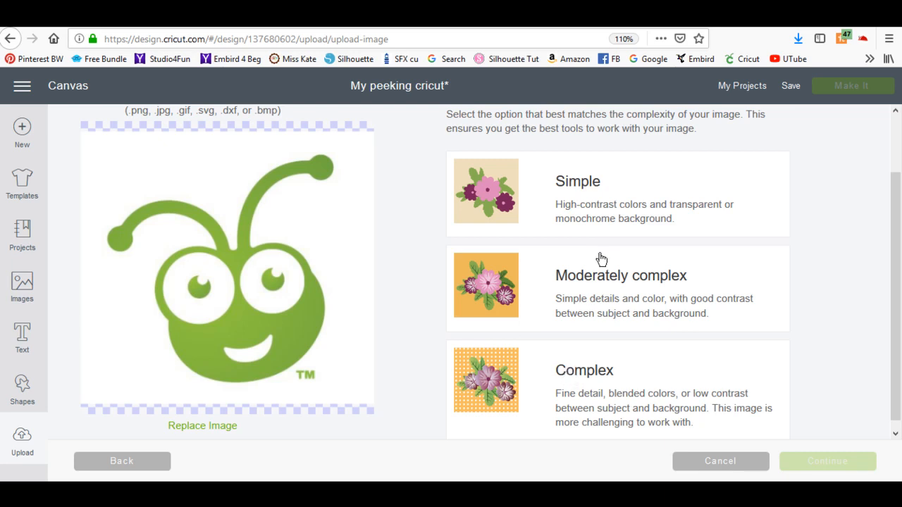
left_click(583, 186)
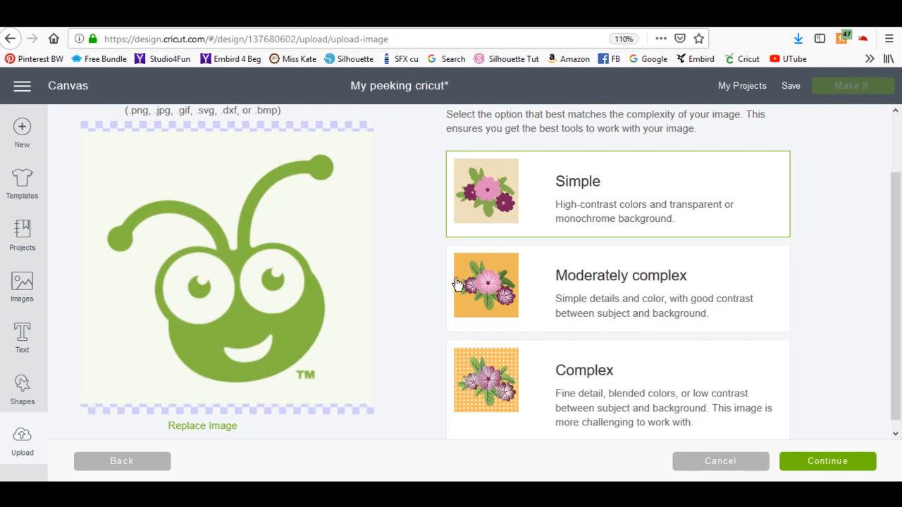
left_click(833, 463)
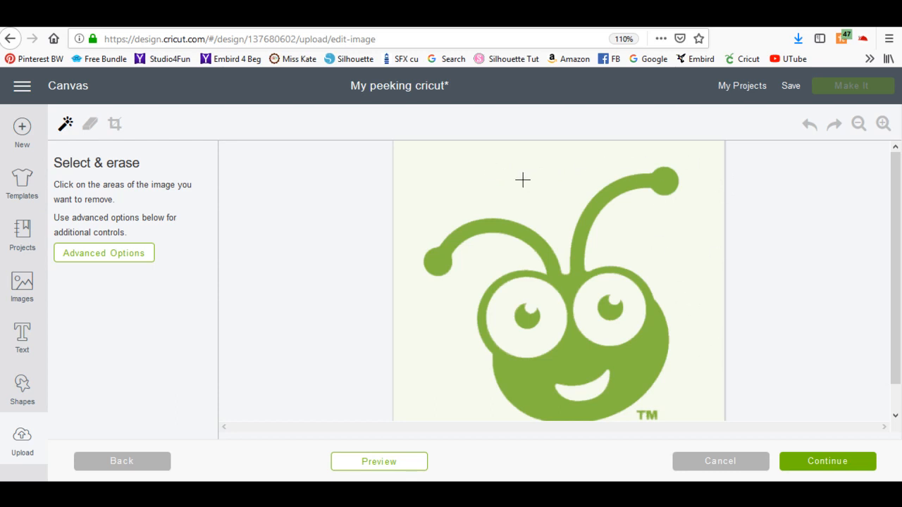
Remove the background around the bug, the whites of both eyes and the mouth using Select & erase.
left_click(449, 174)
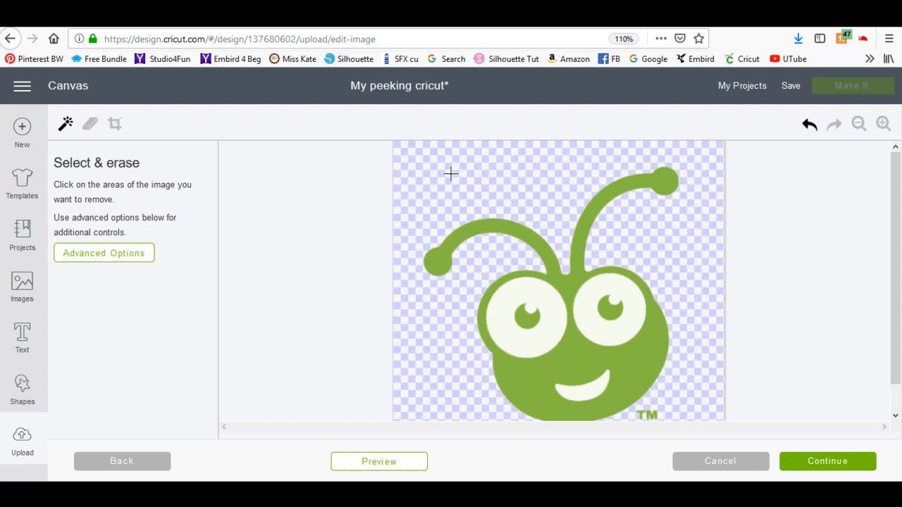
left_click(499, 315)
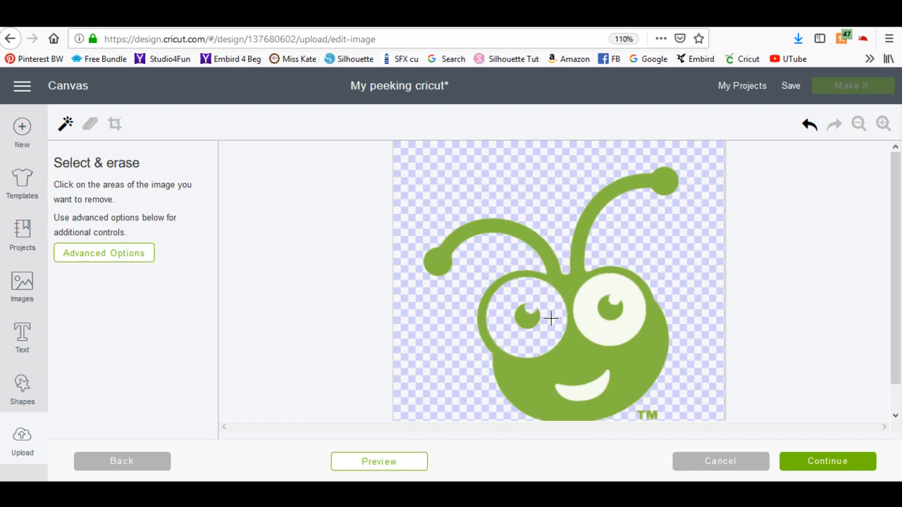
left_click(590, 299)
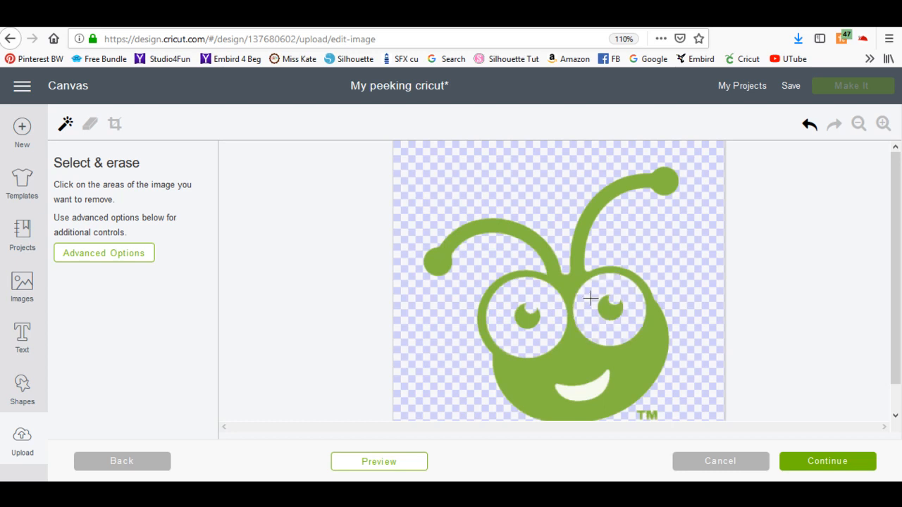
left_click(589, 392)
Erase the TM mark beside the bug's chin with the Eraser.
scroll(728, 275, "down", 2)
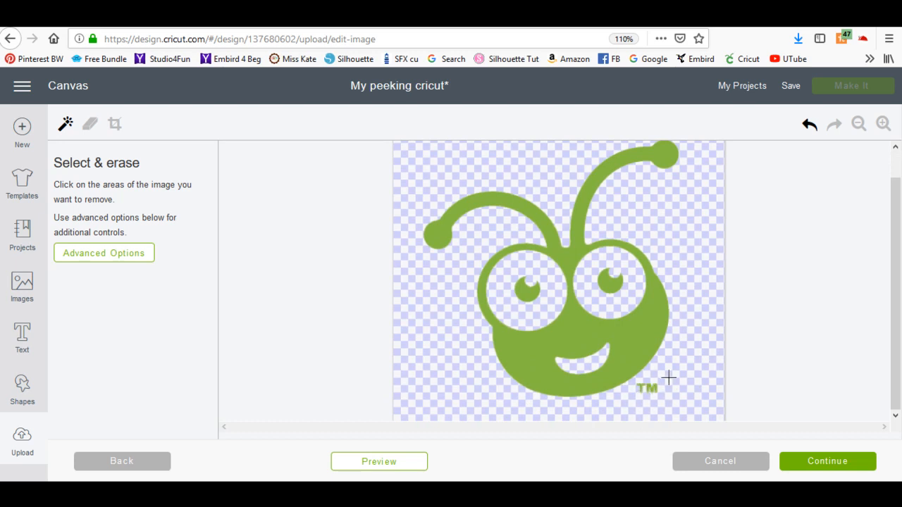
left_click(88, 131)
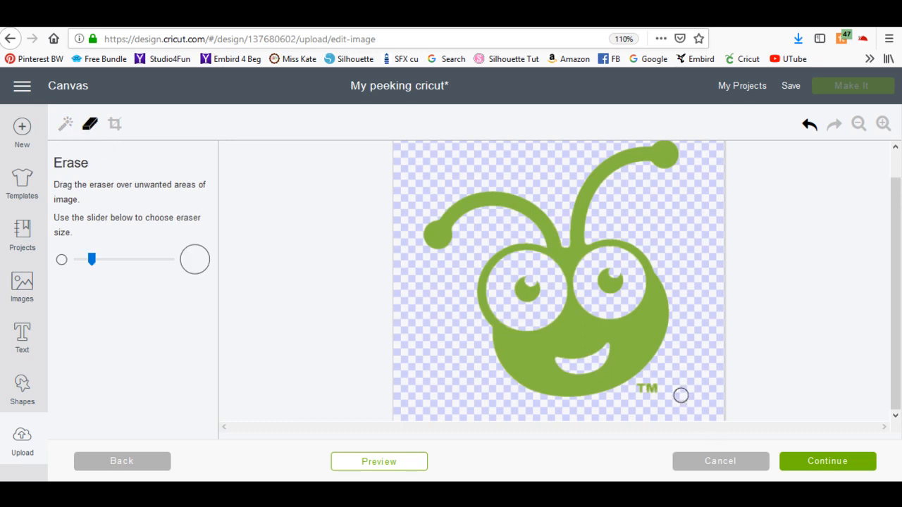
left_click_drag(668, 388, 640, 389)
Continue from the cleanup and save the "cricut cutie" picture as a cut image instead of a print then cut image.
left_click(833, 462)
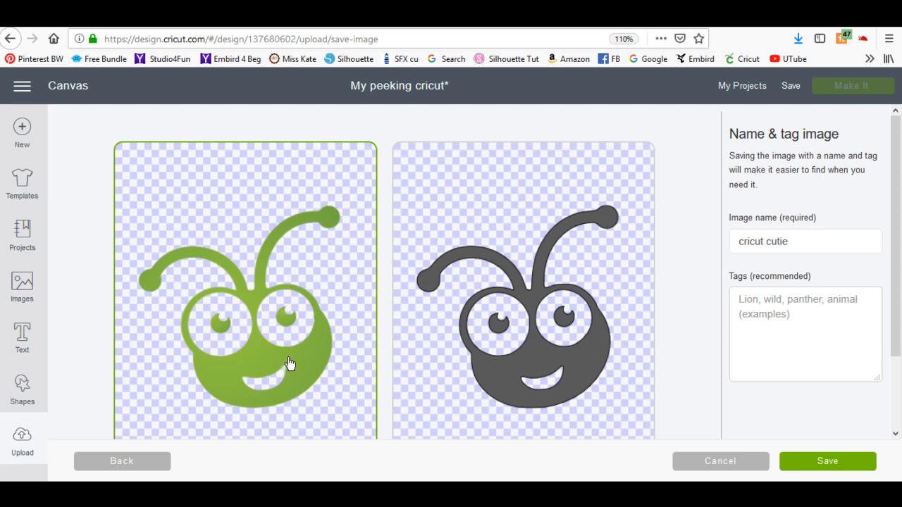
left_click(514, 378)
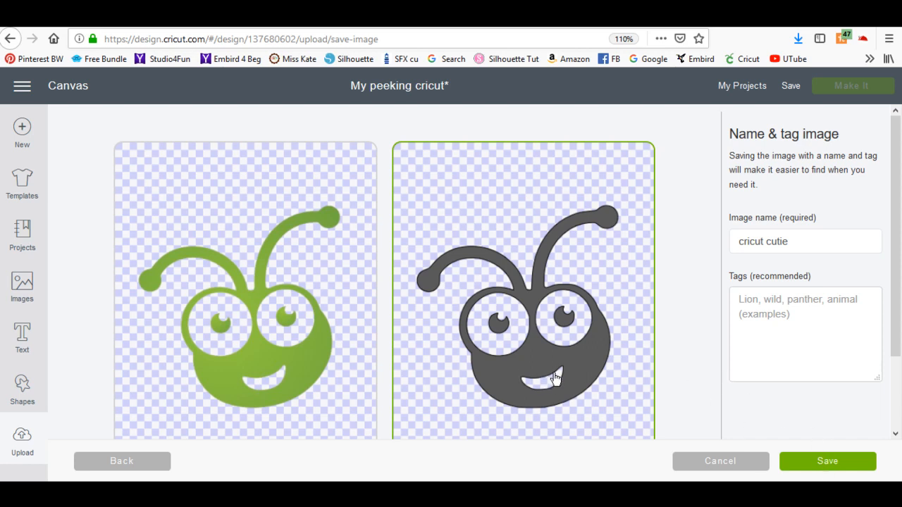
left_click(841, 466)
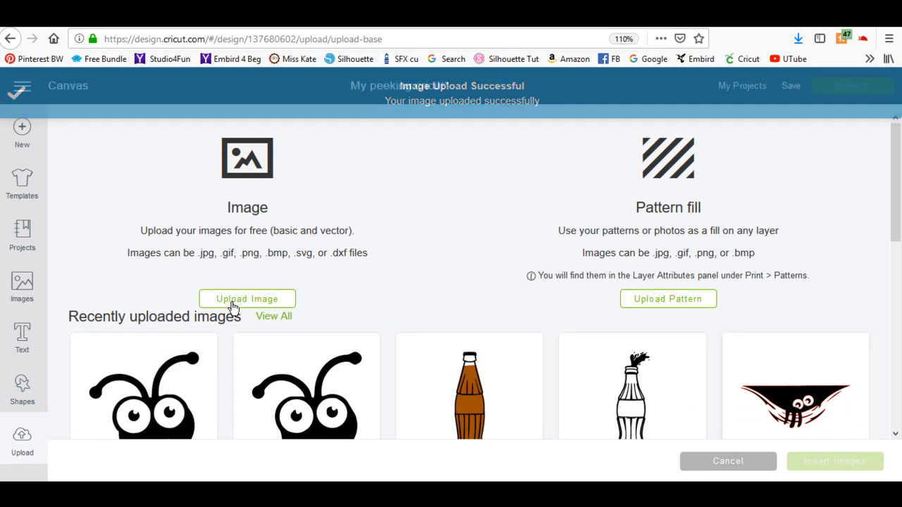
Insert the newly uploaded "cricut cutie" image onto the canvas.
scroll(169, 352, "down", 1)
left_click(169, 352)
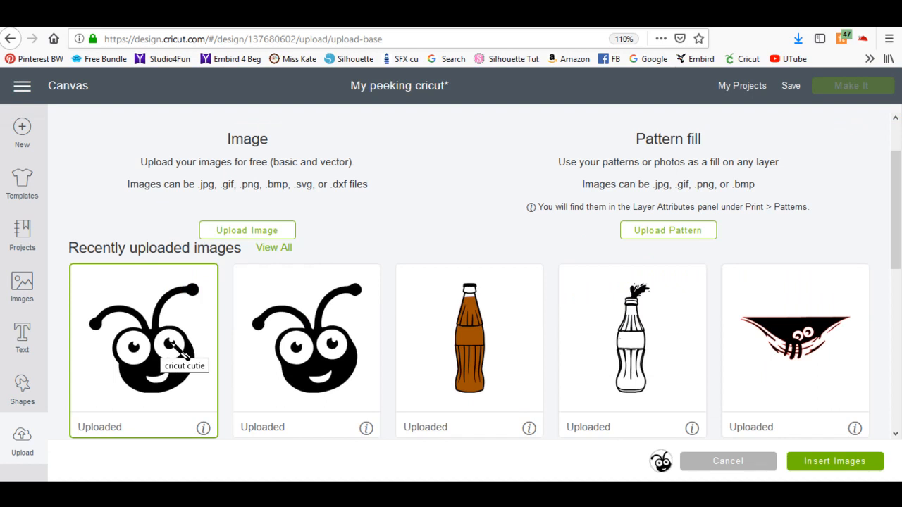
left_click(817, 465)
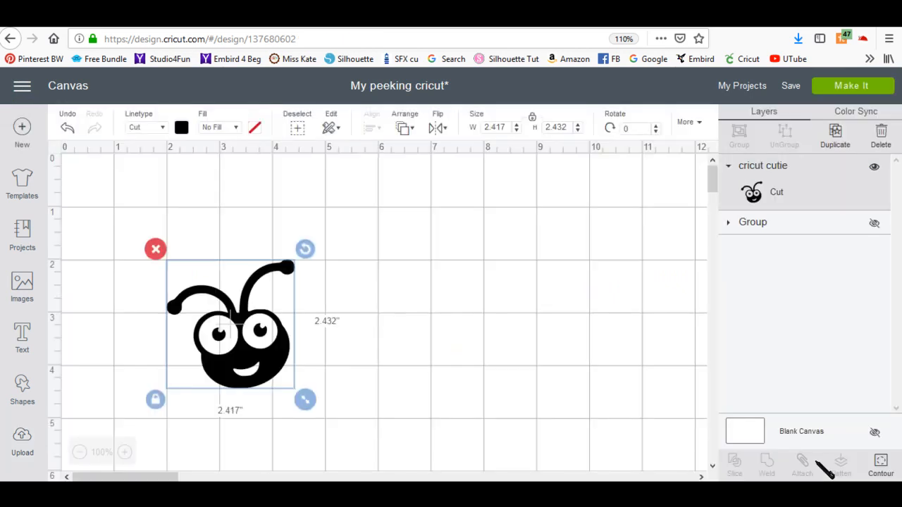
Enlarge the bug to about 3.96 by 3.99 inches and place it between about 7 and 11 inches across the canvas.
left_click_drag(243, 355, 493, 292)
left_click_drag(555, 333, 636, 413)
left_click_drag(599, 362, 609, 330)
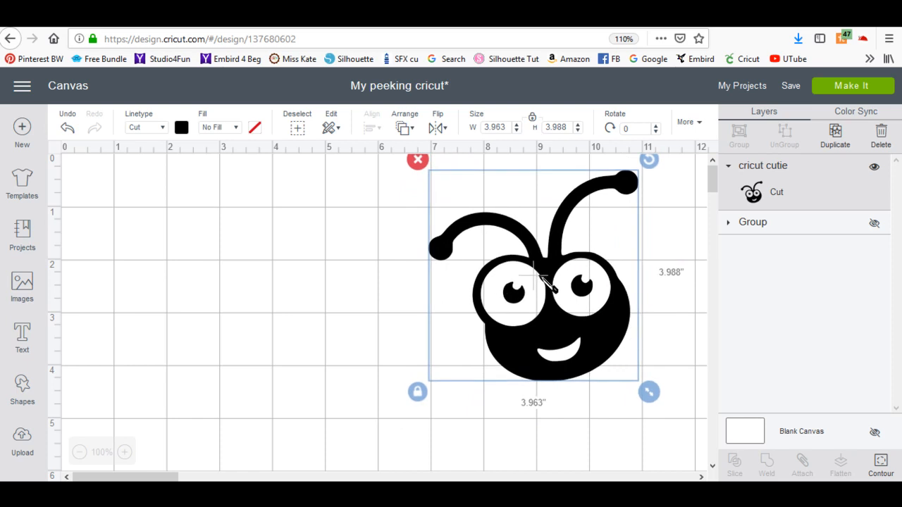
Recolor the bug's cut layer bright green (#0BF112) using the advanced material color picker.
left_click(182, 129)
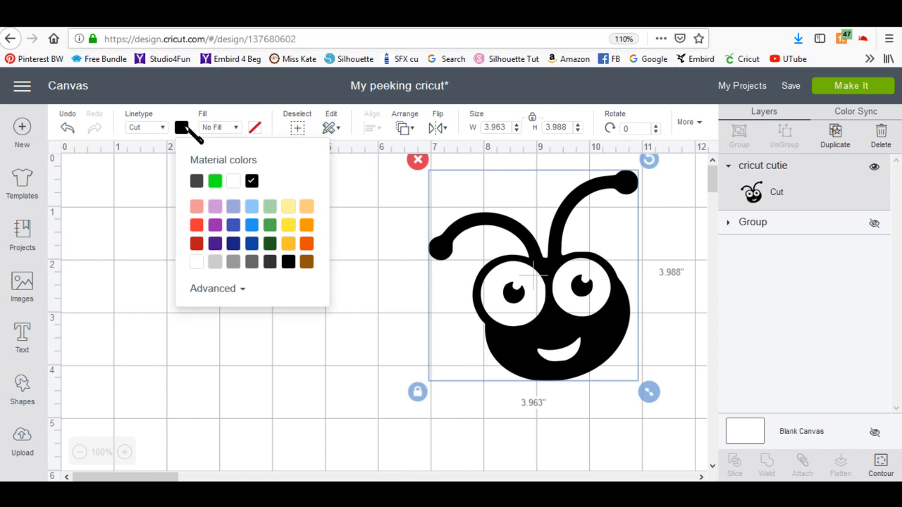
left_click(271, 227)
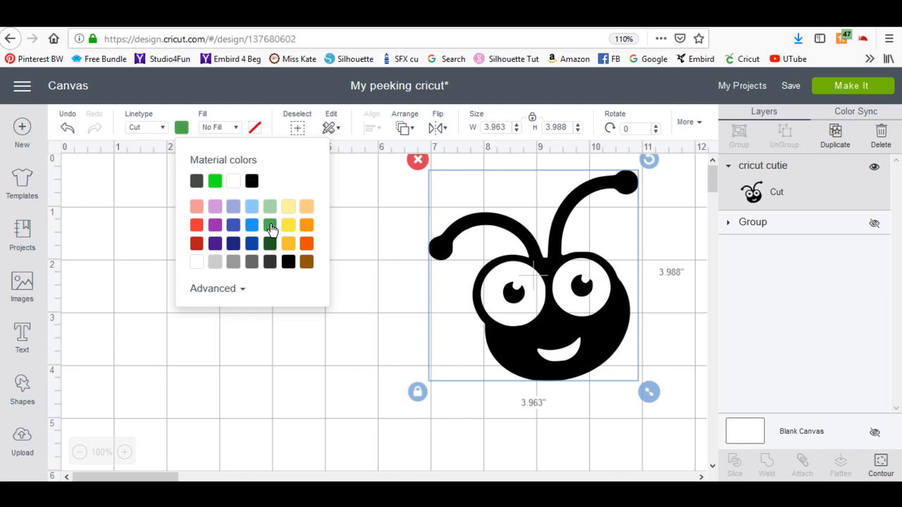
left_click(243, 290)
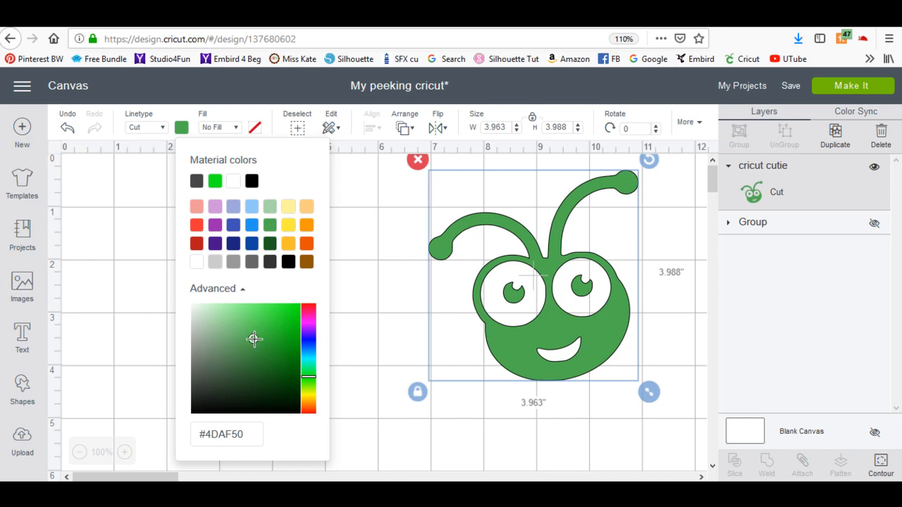
left_click_drag(254, 339, 297, 310)
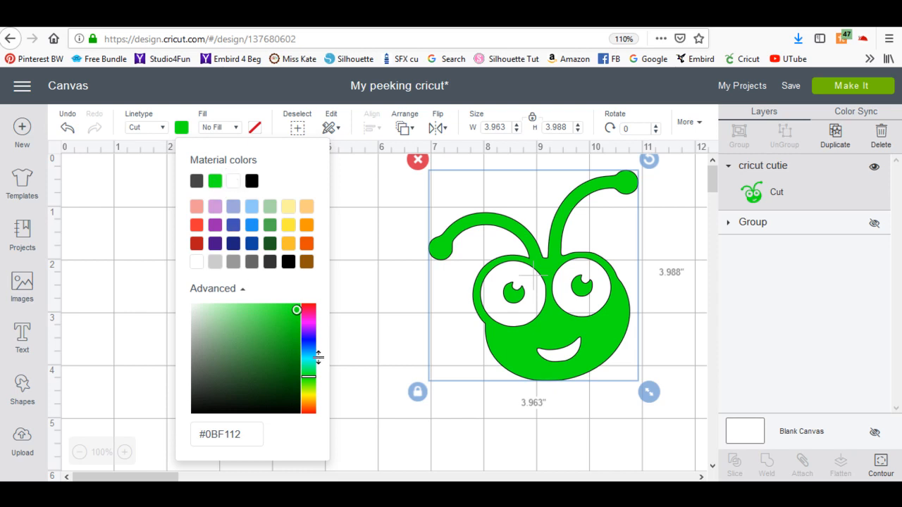
left_click(370, 208)
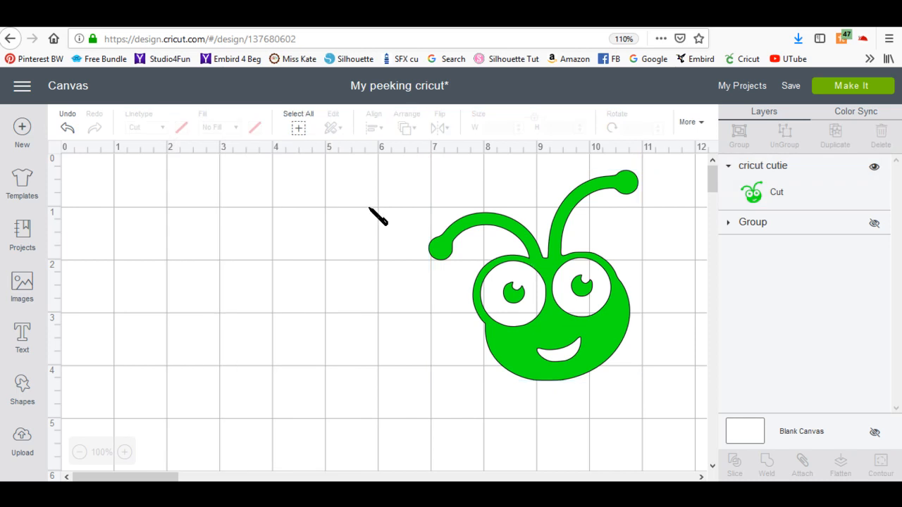
Hide the contours of both pupils so the bug's eyes are empty openings.
mouse_move(561, 319)
left_mouse_down()
mouse_move(598, 313)
mouse_move(572, 314)
left_mouse_up()
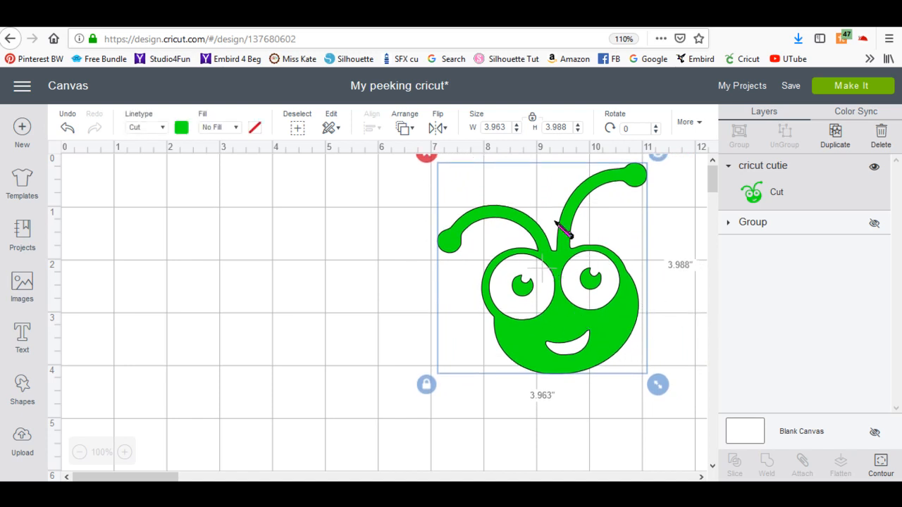
left_click(881, 465)
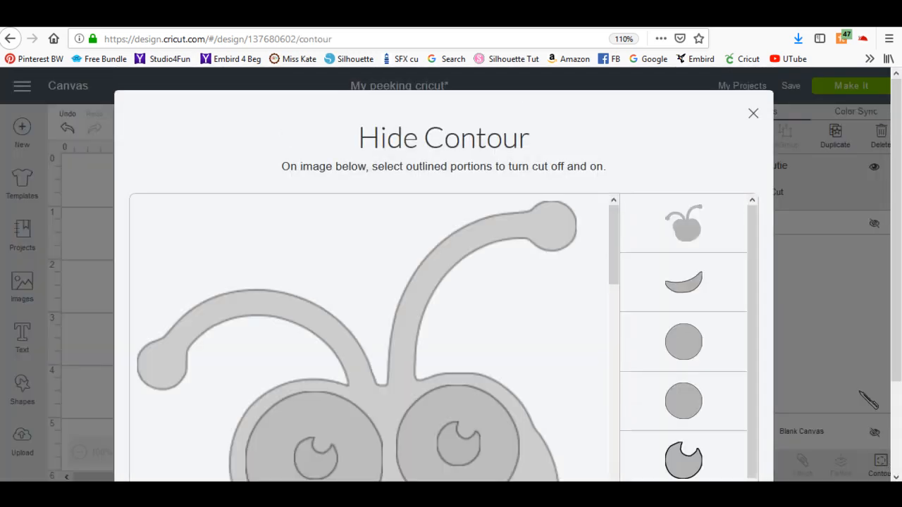
scroll(585, 275, "down", 4)
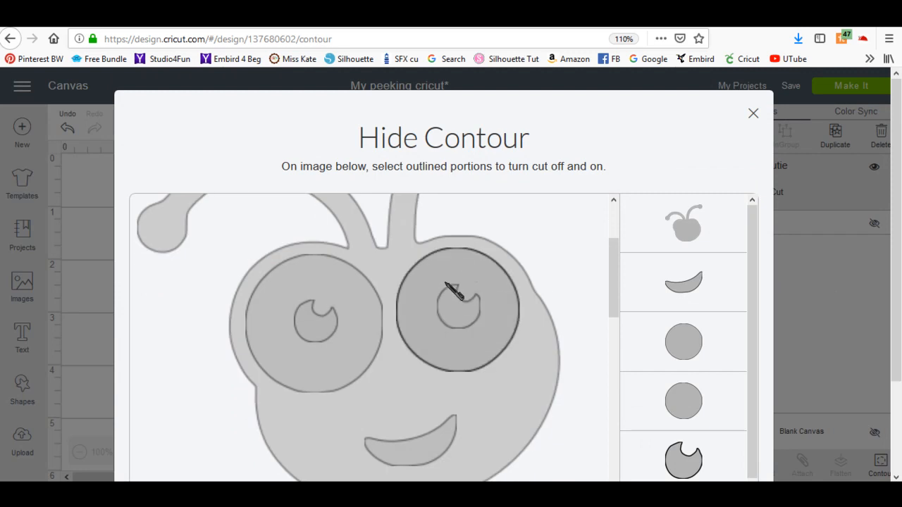
left_click(691, 455)
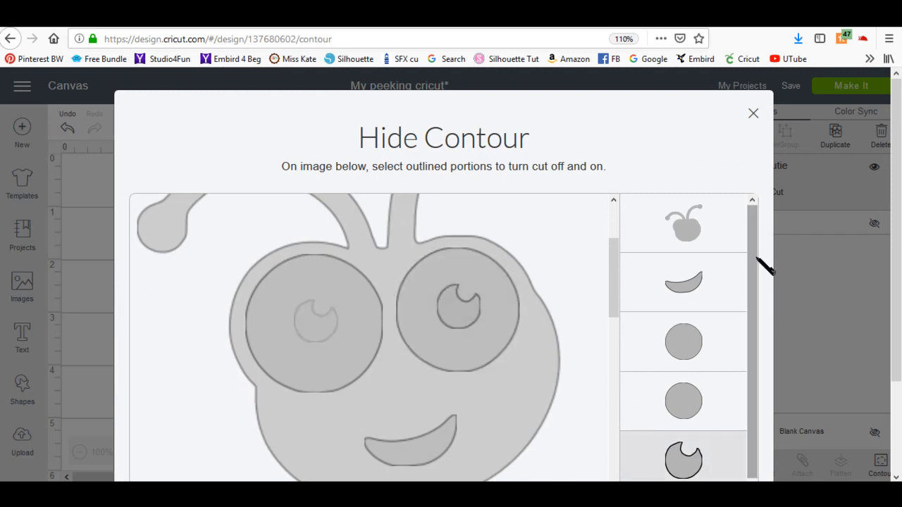
scroll(758, 268, "down", 1)
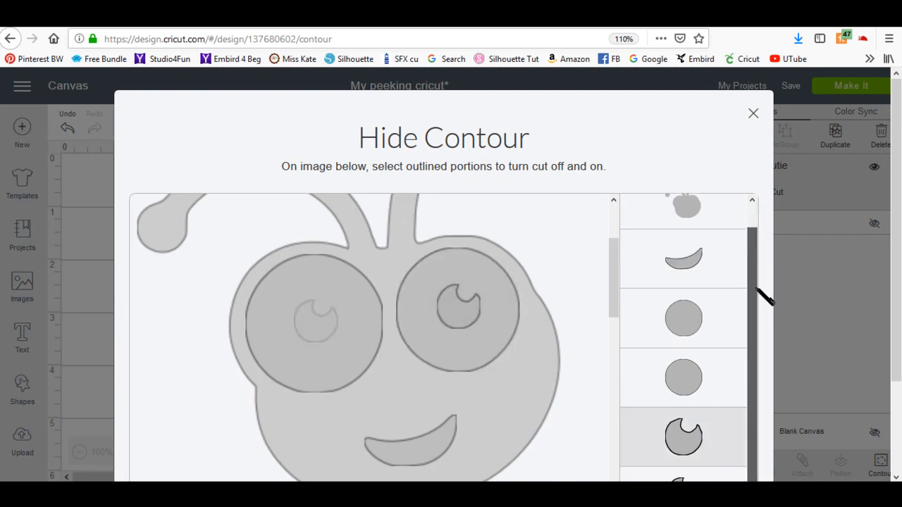
left_click(683, 474)
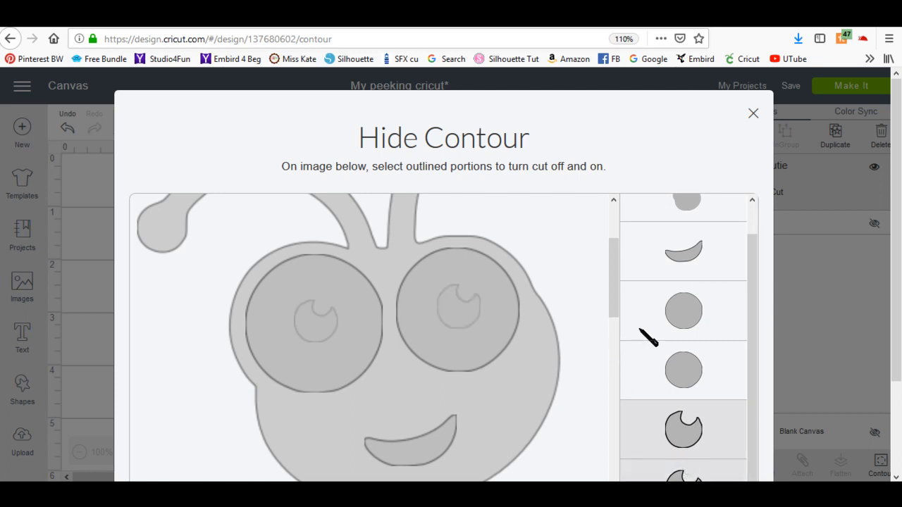
left_click(752, 114)
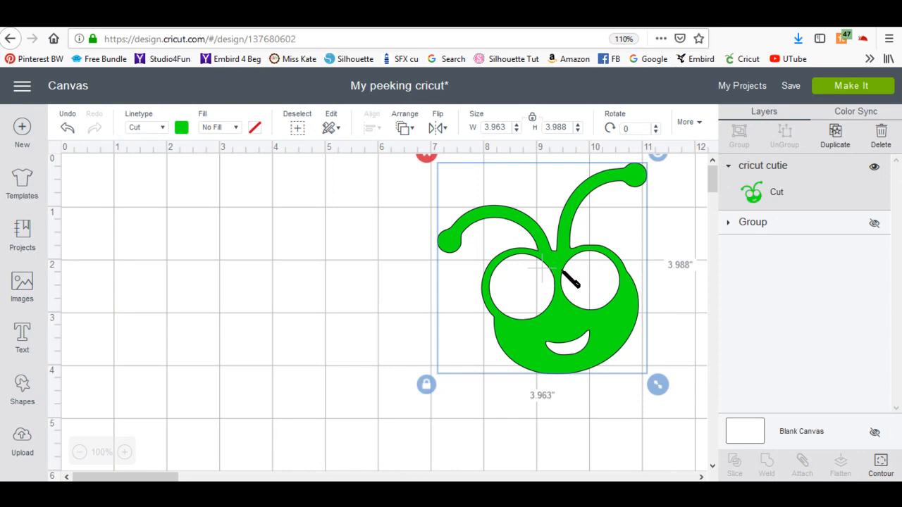
Add a circle shape and place it in the empty canvas area beside the bug.
left_click(24, 389)
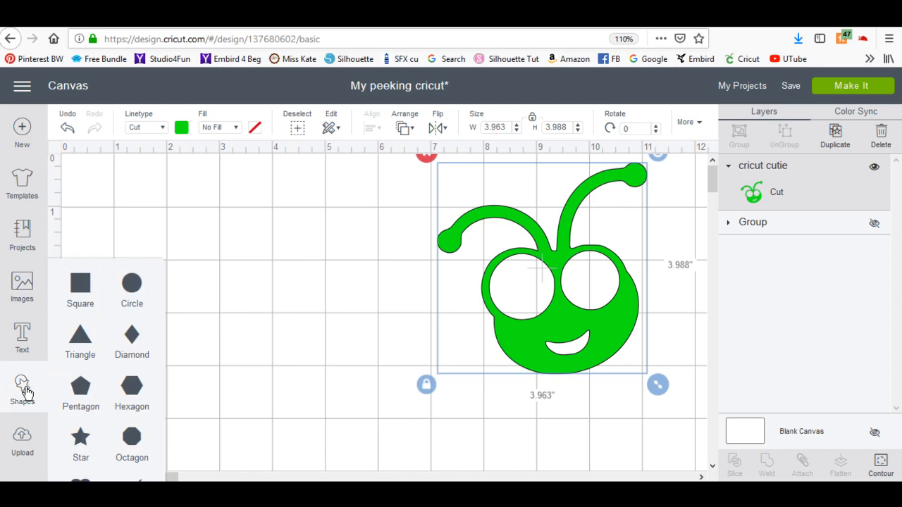
left_click(132, 285)
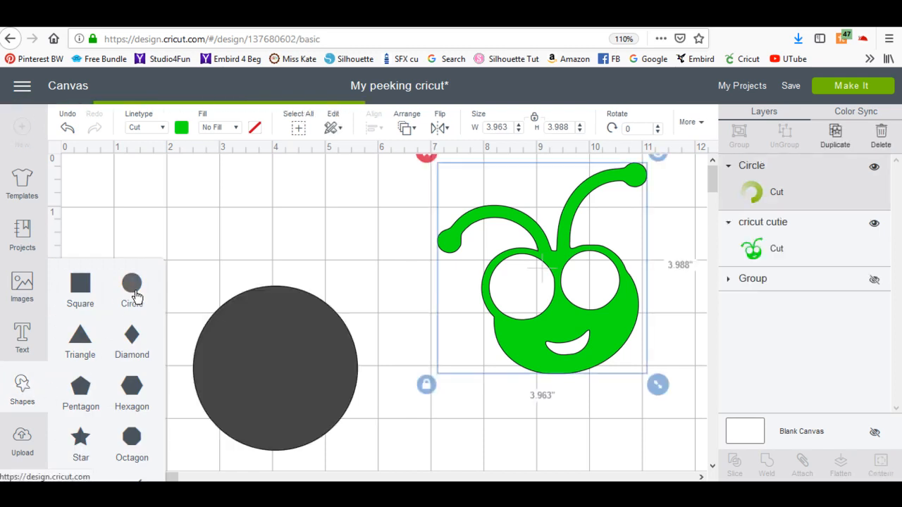
left_click_drag(301, 325, 260, 224)
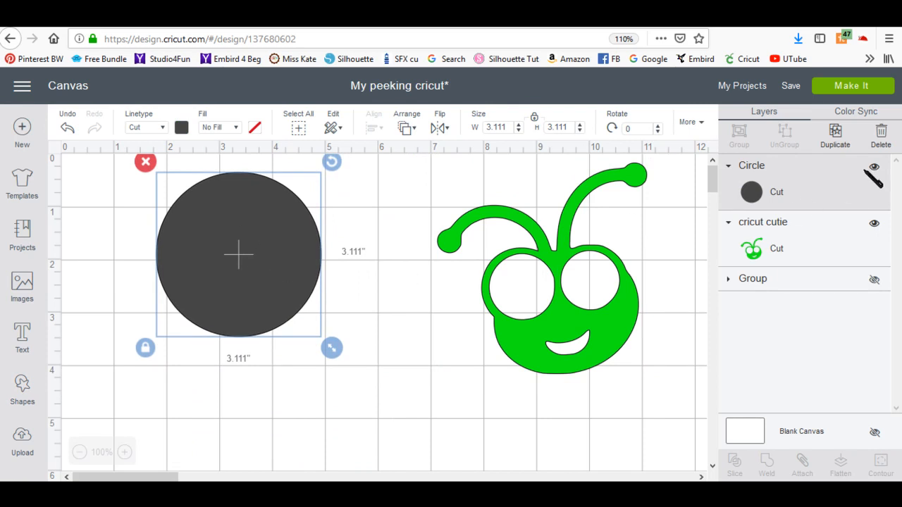
Duplicate the circle five times.
left_click(841, 141)
left_click(840, 140)
left_click(840, 142)
left_click(839, 140)
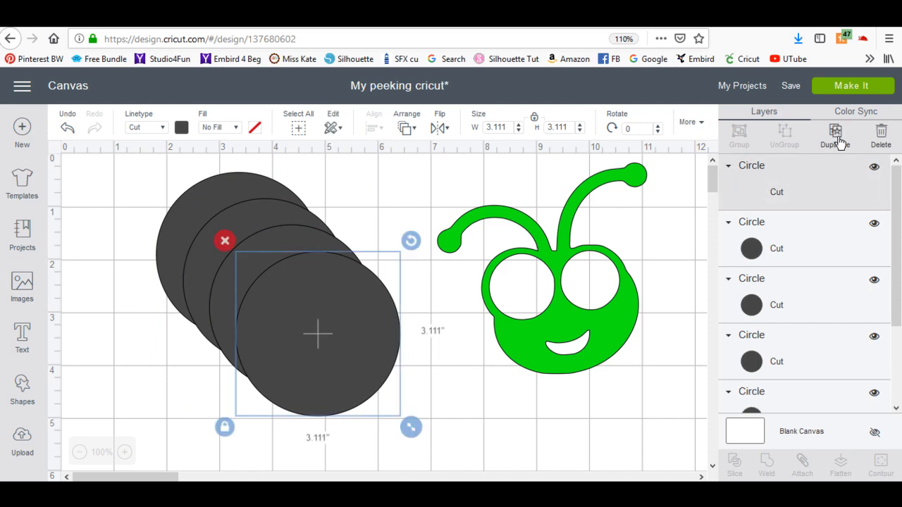
left_click(837, 138)
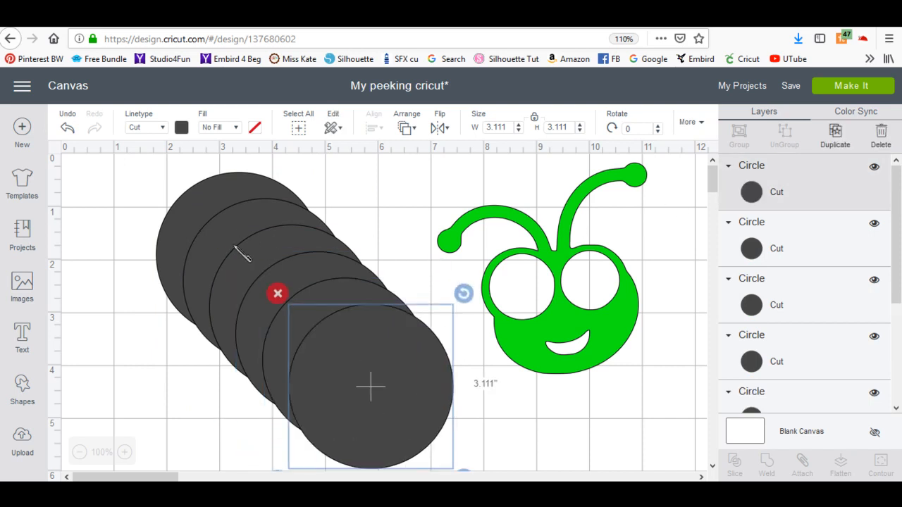
Move the five circle copies out of the way below the bug, leaving one circle alone in the clear canvas area.
left_click(246, 227)
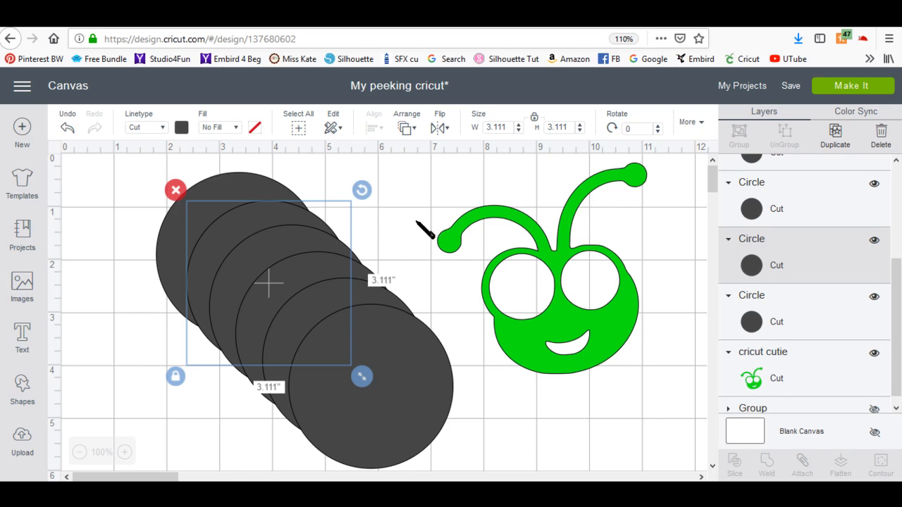
left_click(384, 216)
left_click(239, 235)
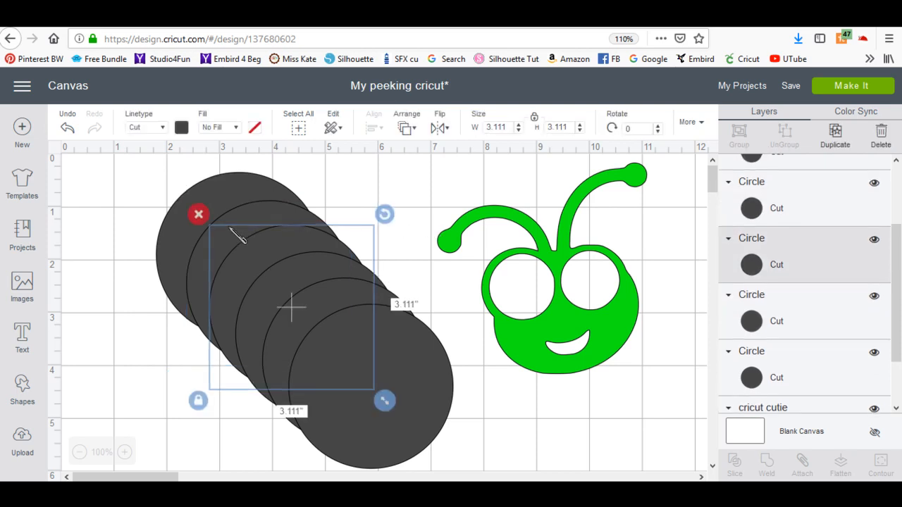
left_click(257, 208)
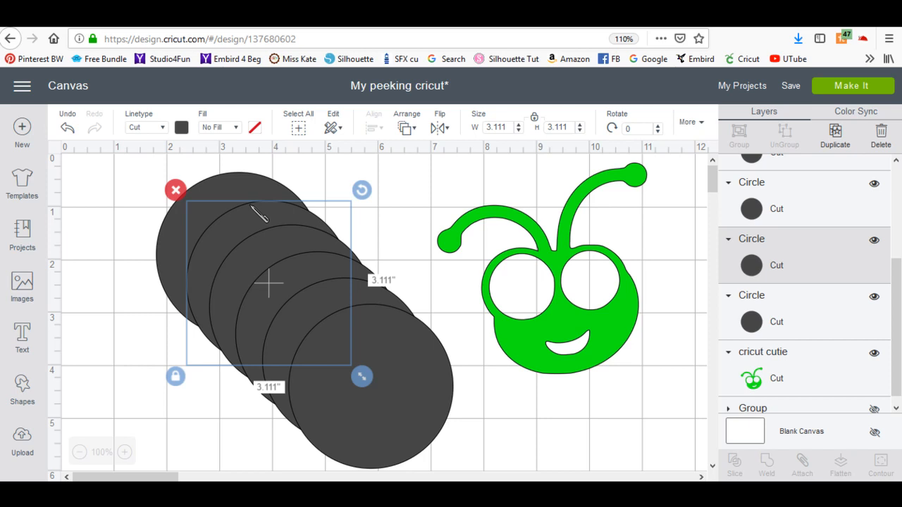
left_click(407, 407, "shift")
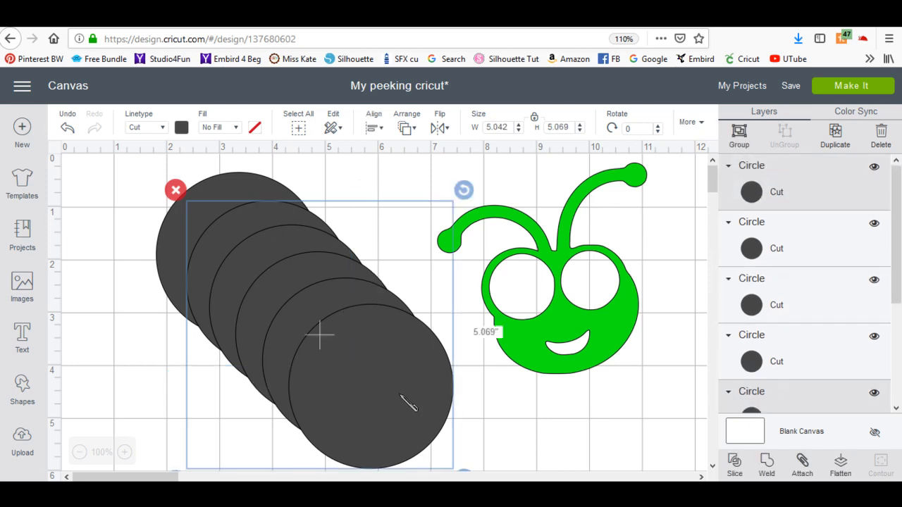
left_click_drag(319, 336, 546, 454)
left_click_drag(506, 365, 487, 417)
left_click_drag(301, 321, 537, 457)
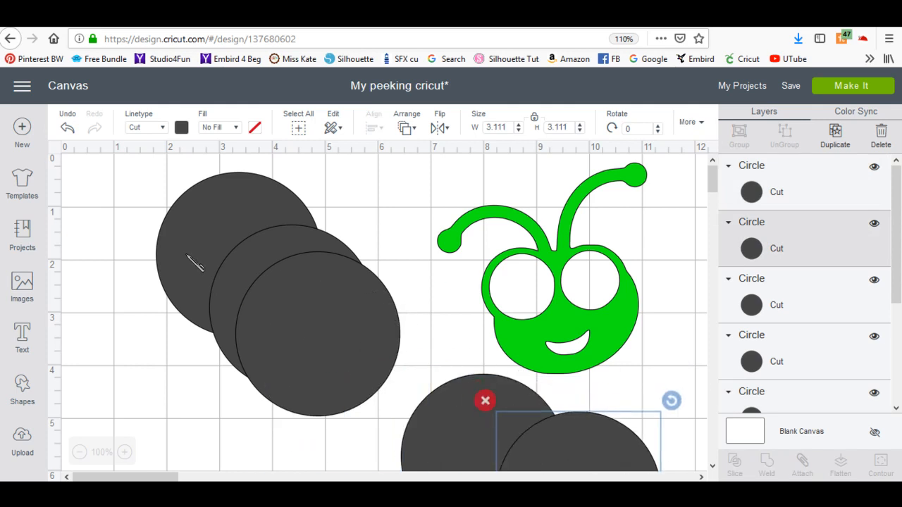
left_click_drag(296, 316, 394, 459)
left_click_drag(271, 281, 610, 465)
left_click_drag(462, 437, 698, 381)
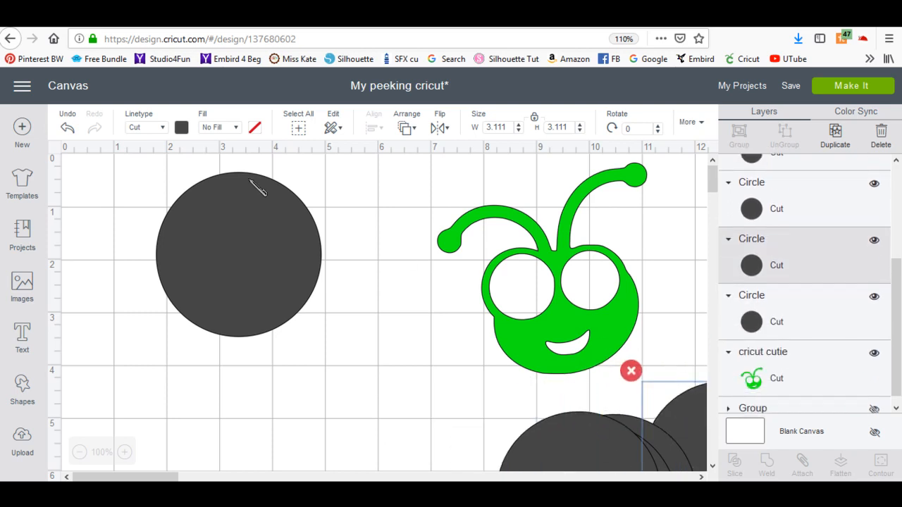
Shrink the lone circle to about 1.19 in to match the bug's larger eye opening and set it back in the empty canvas area.
left_click_drag(259, 275, 246, 289)
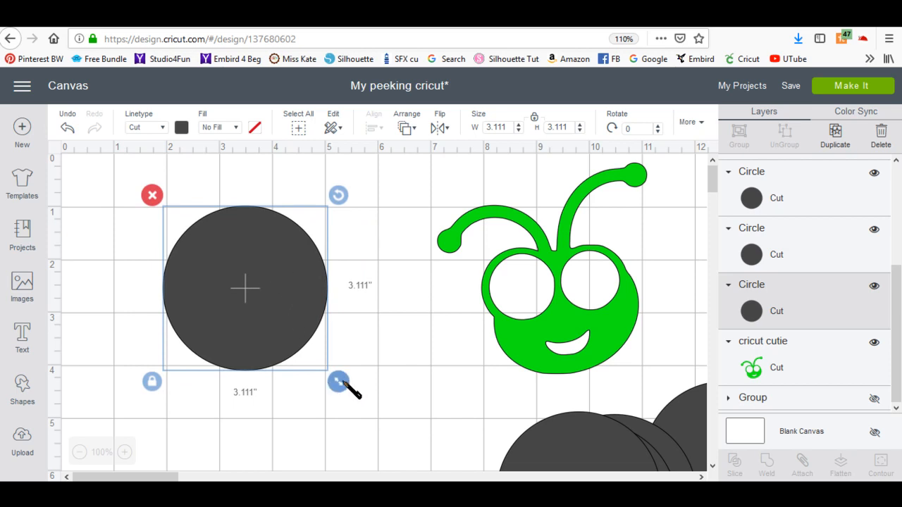
left_click_drag(339, 380, 523, 289)
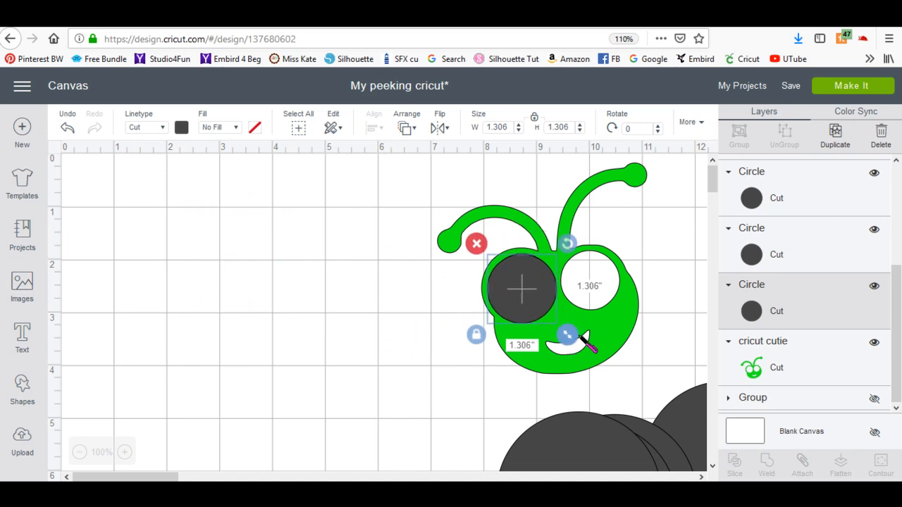
left_click_drag(577, 336, 576, 334)
left_click_drag(539, 303, 543, 306)
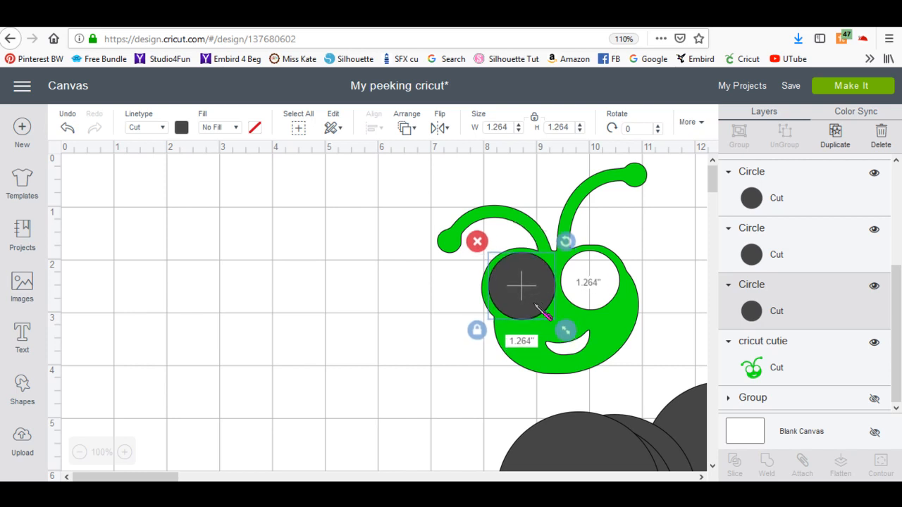
left_click_drag(566, 330, 562, 325)
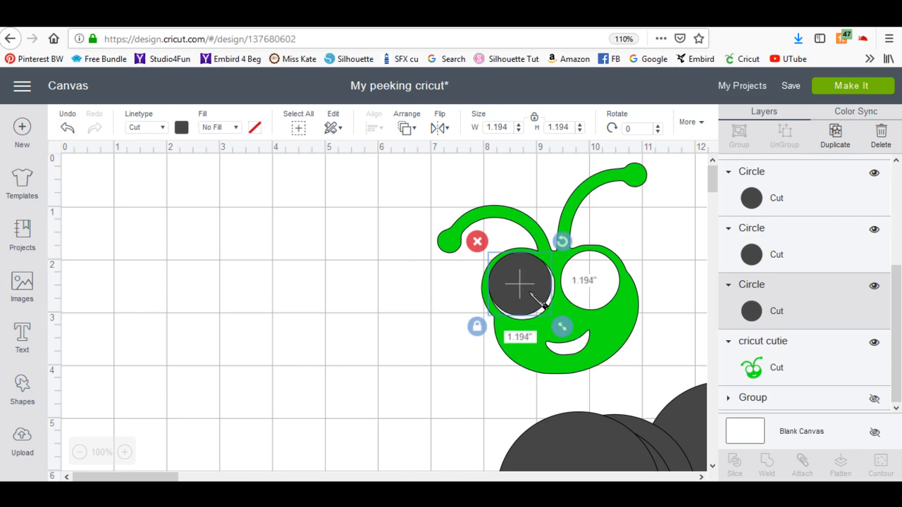
left_click_drag(537, 296, 530, 292)
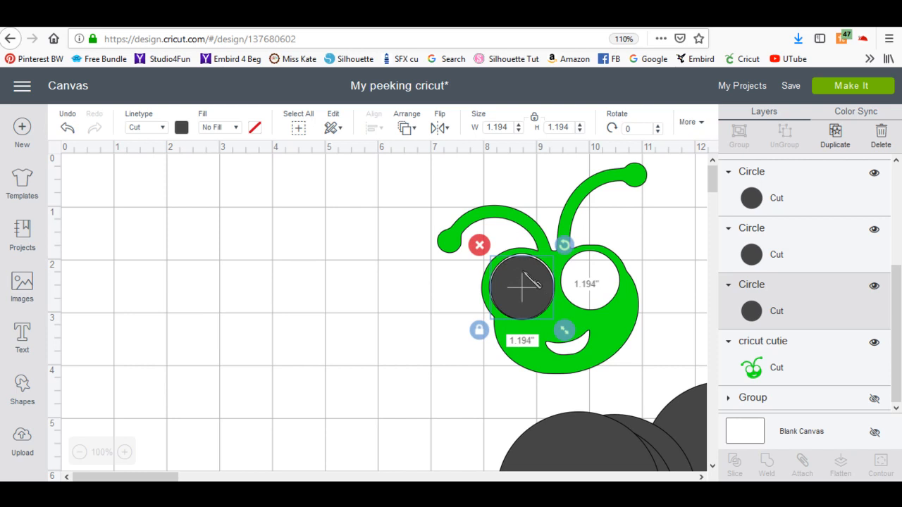
left_click_drag(517, 288, 247, 236)
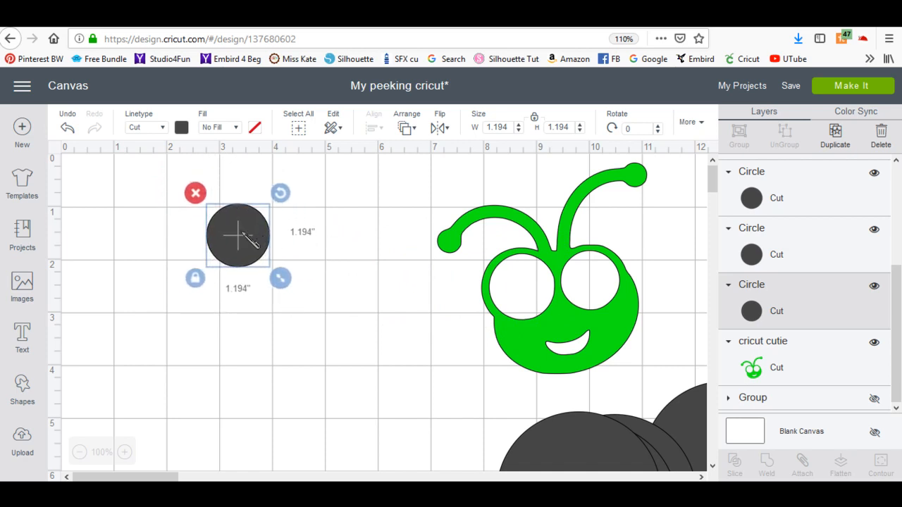
Duplicate the eye circle and shrink the copy to about 0.96 in for the smaller eye, placed beside the original.
left_click(840, 143)
left_click_drag(281, 282, 359, 272)
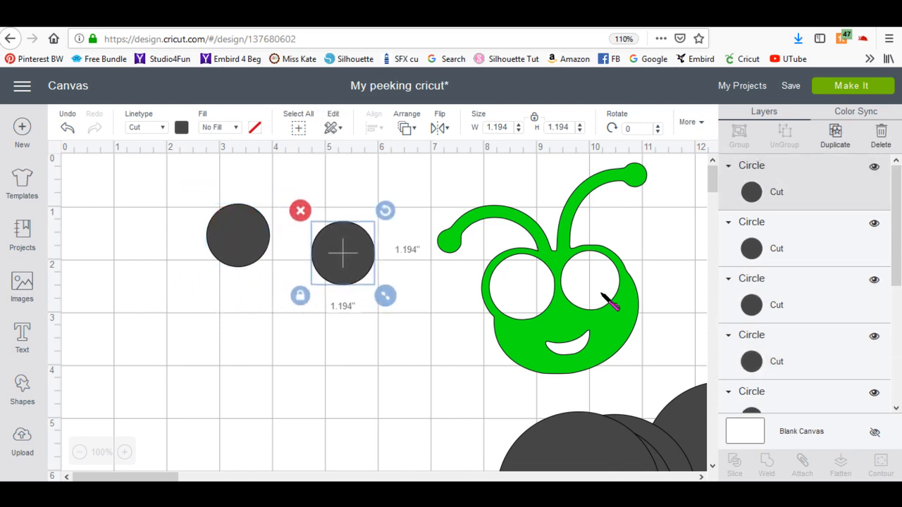
mouse_move(387, 297)
left_mouse_down()
mouse_move(374, 280)
mouse_move(383, 284)
left_mouse_up()
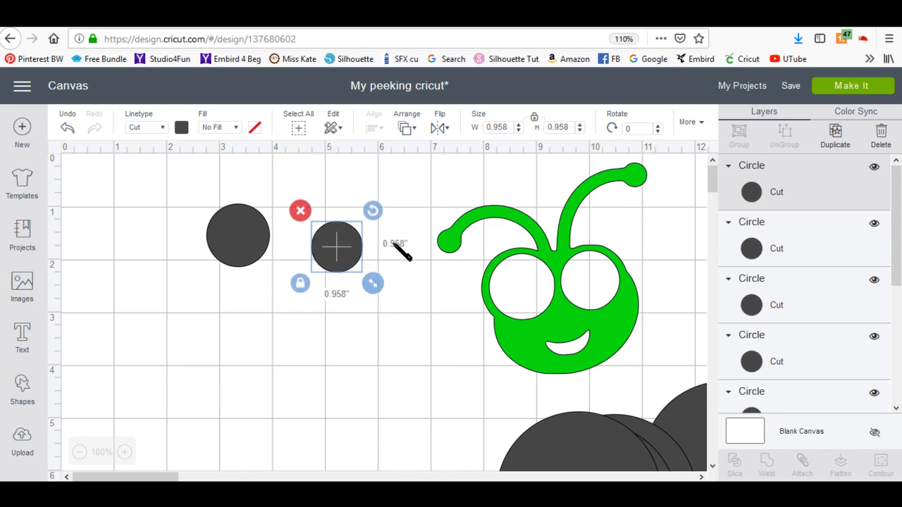
left_click_drag(342, 260, 334, 227)
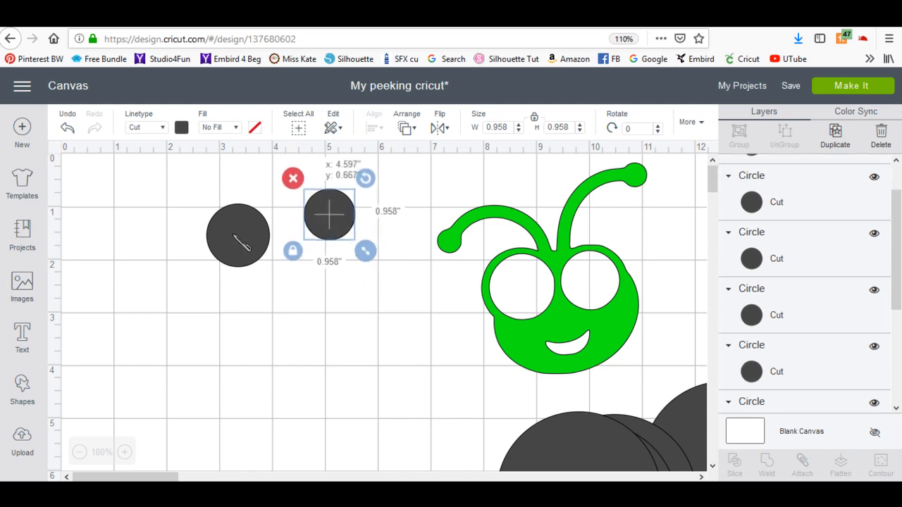
Line up the larger eye circle beside the smaller one and adjust its size to about 1.21 in.
left_click(236, 237)
left_click_drag(242, 242, 259, 223)
left_click_drag(302, 263, 301, 260)
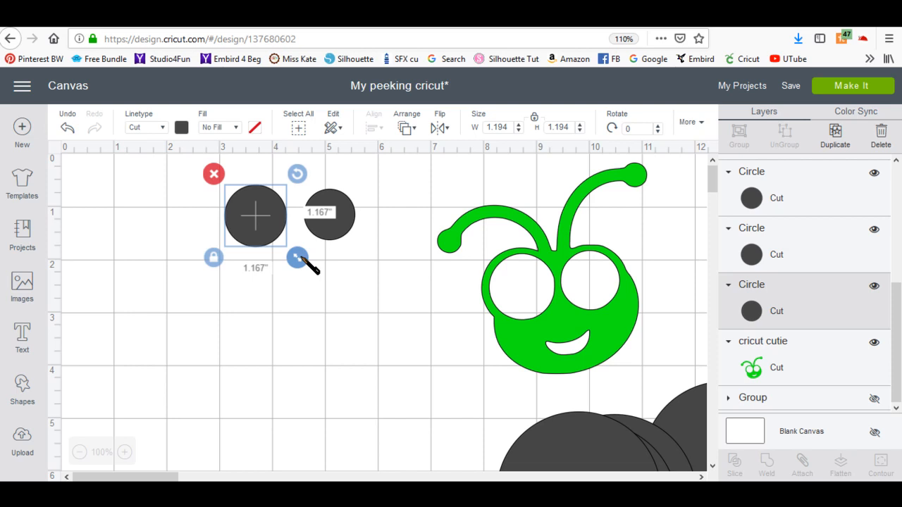
left_click_drag(301, 260, 304, 265)
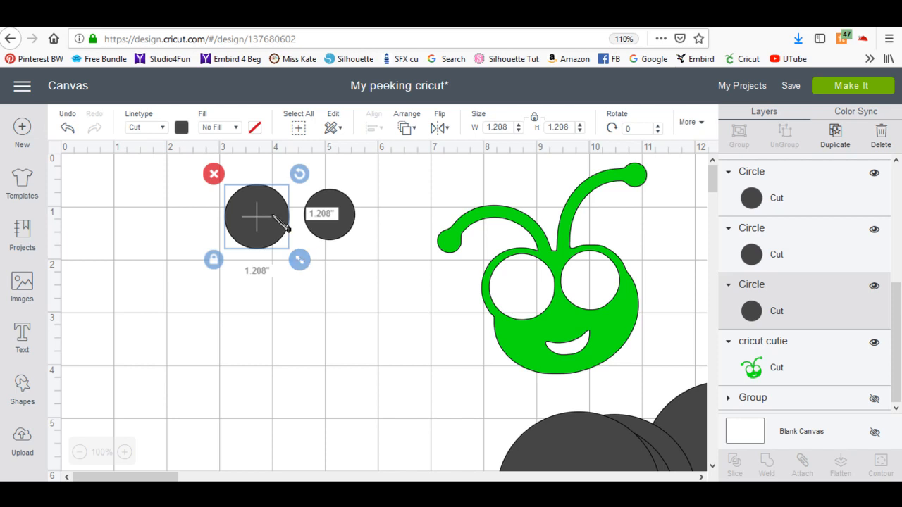
left_click_drag(149, 182, 189, 156)
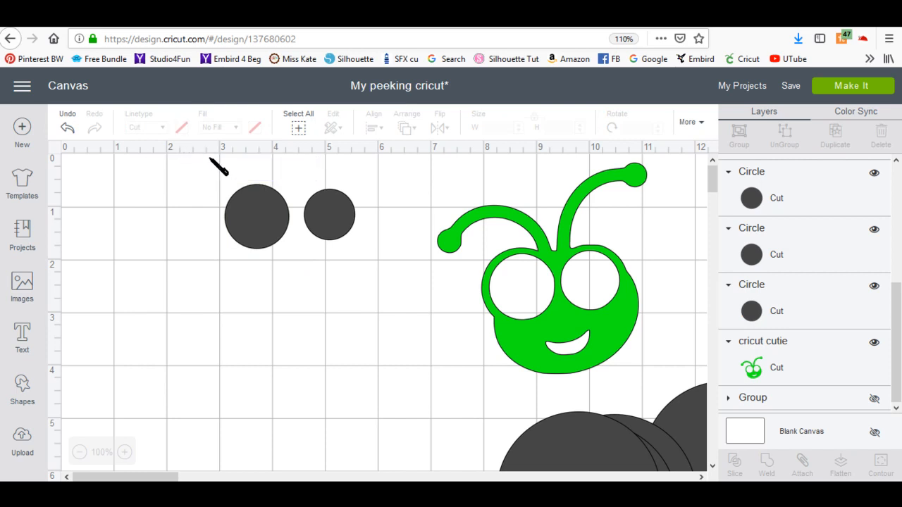
Duplicate the smaller eye circle twice and shrink one copy to about 0.35 in in the clear space below.
left_click(346, 215)
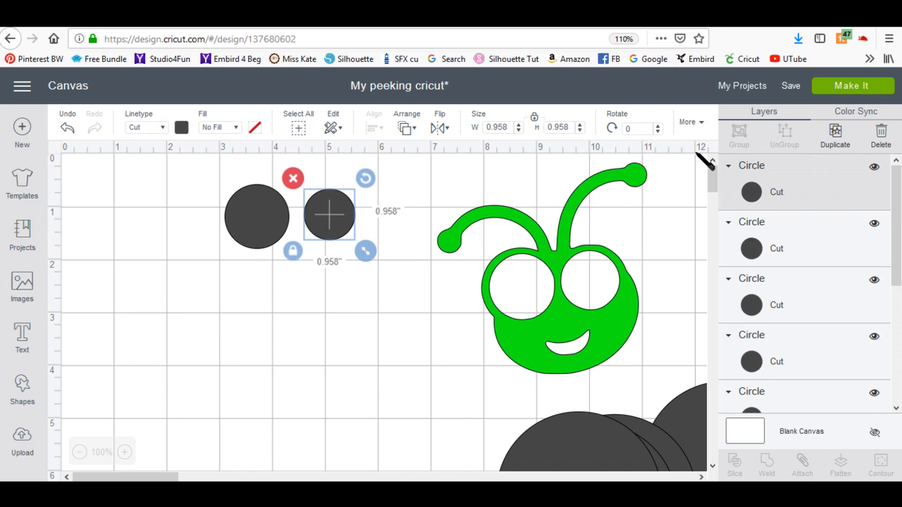
left_click(835, 145)
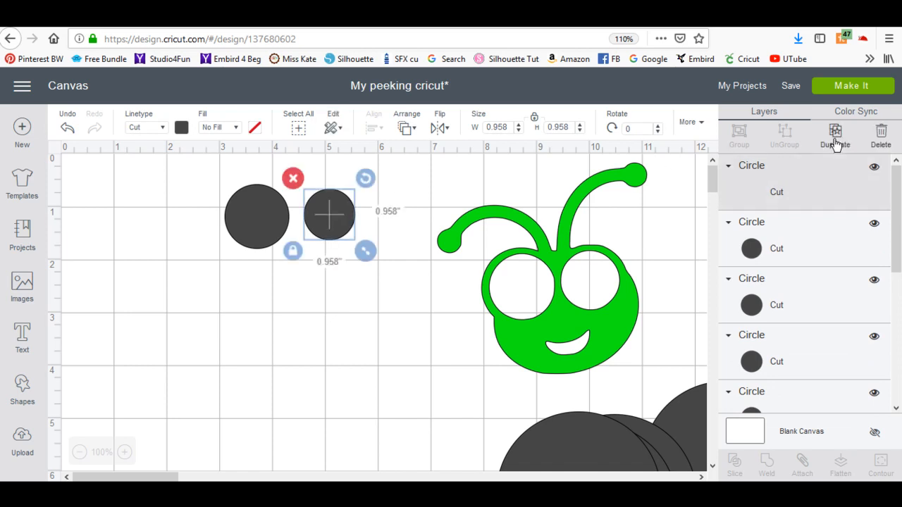
left_click(838, 141)
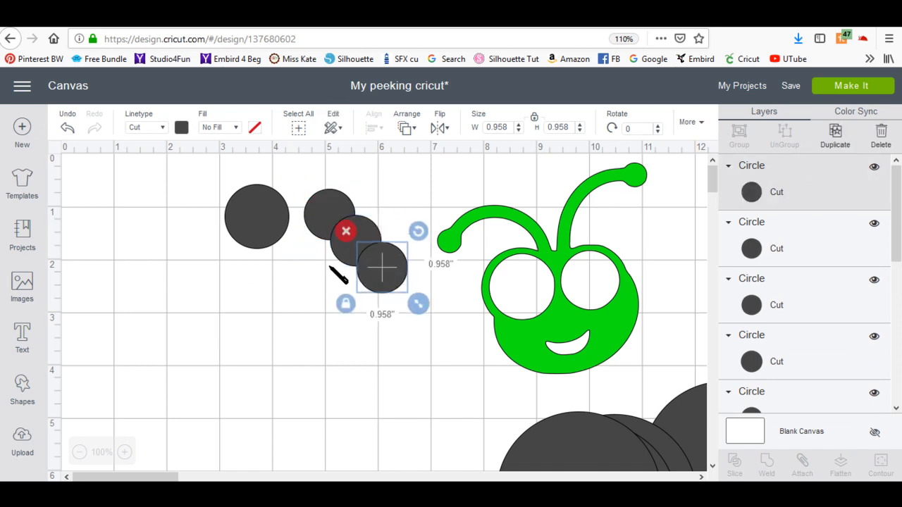
left_click(447, 281)
left_click_drag(381, 288, 224, 337)
left_click_drag(379, 255, 352, 331)
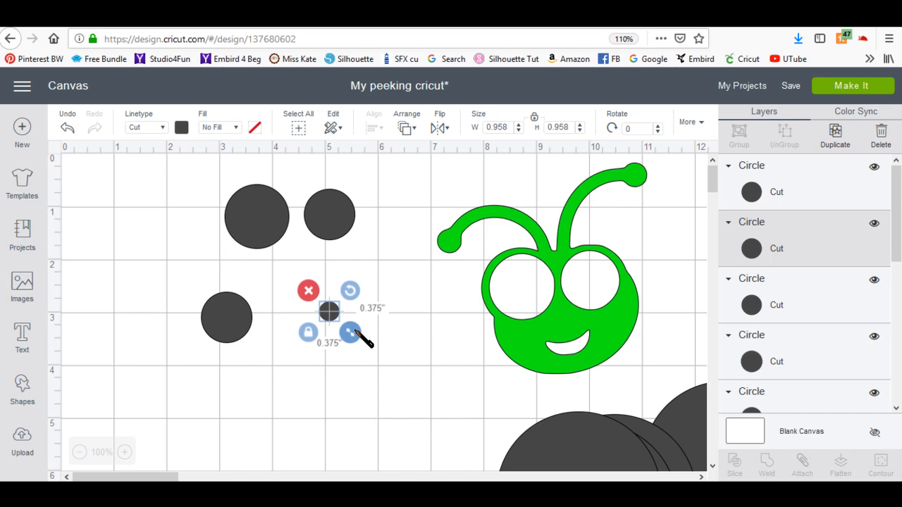
left_click_drag(357, 331, 355, 329)
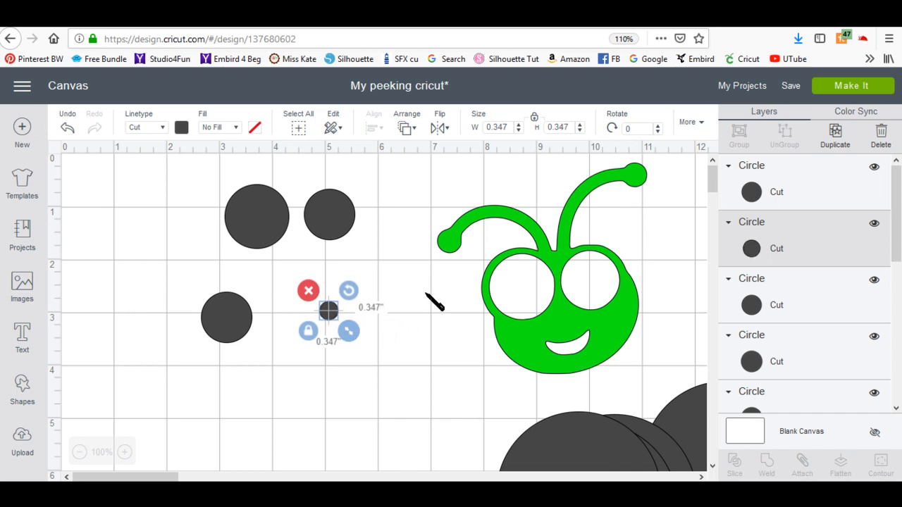
Shrink the other circle copy to about 0.39 in and delete it.
left_click_drag(235, 338, 252, 289)
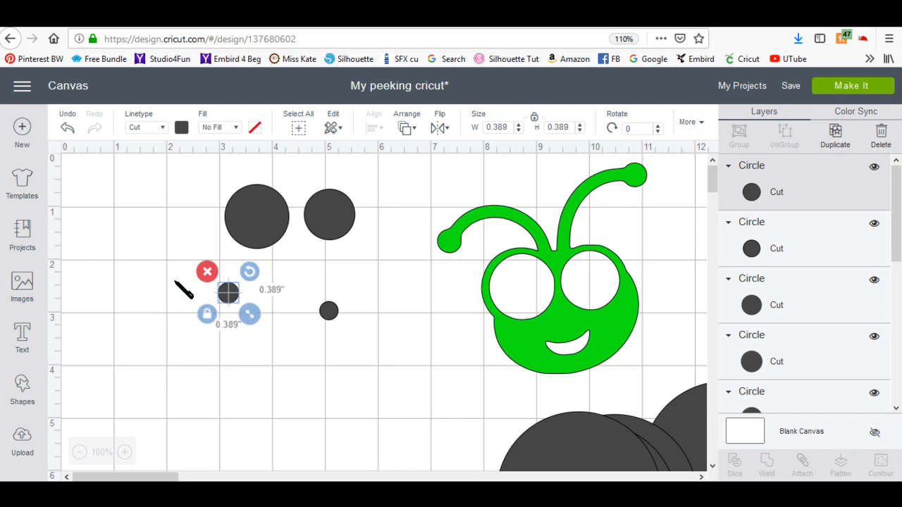
left_click_drag(177, 274, 246, 308)
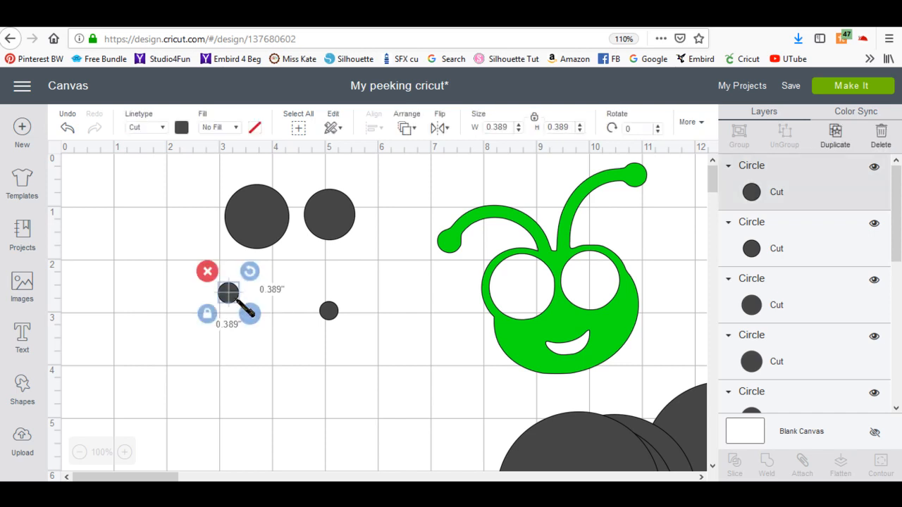
left_click(215, 272)
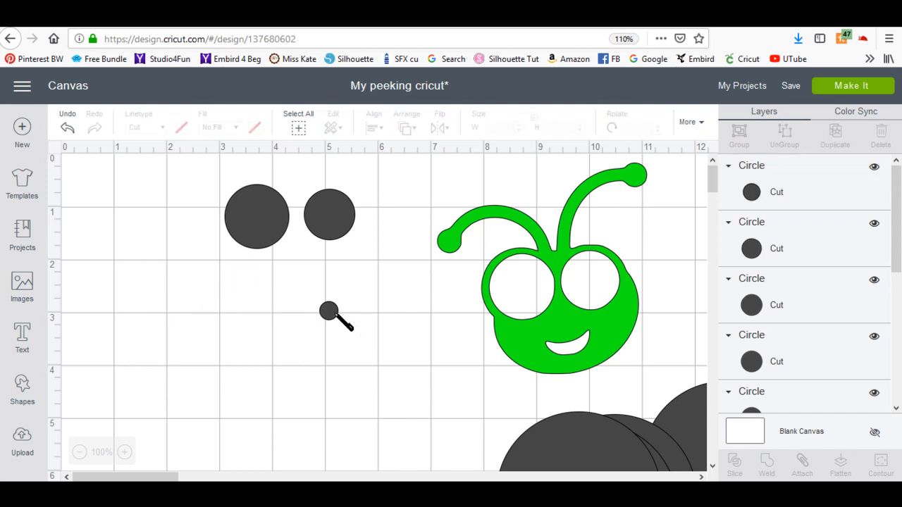
Slice a duplicate of the tiny circle out of the middle of the smaller eye circle and move the cut-out pieces aside.
left_click(327, 311)
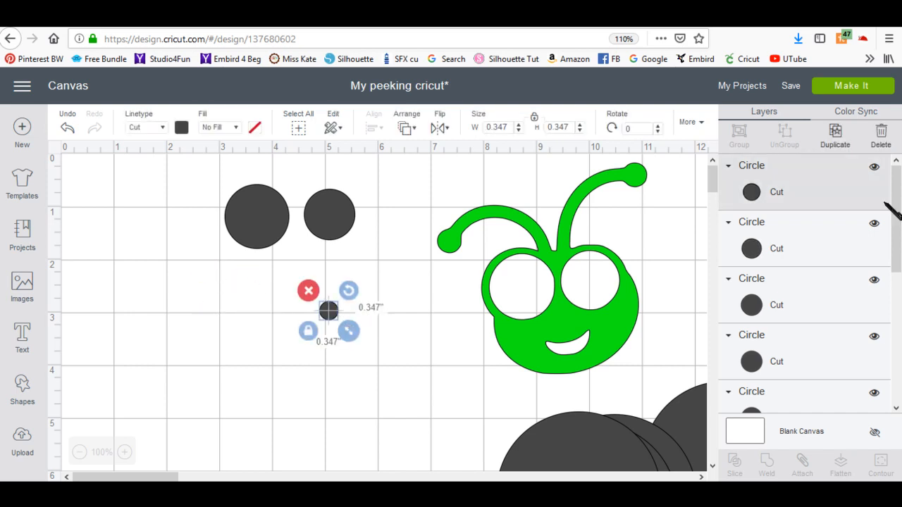
left_click(835, 145)
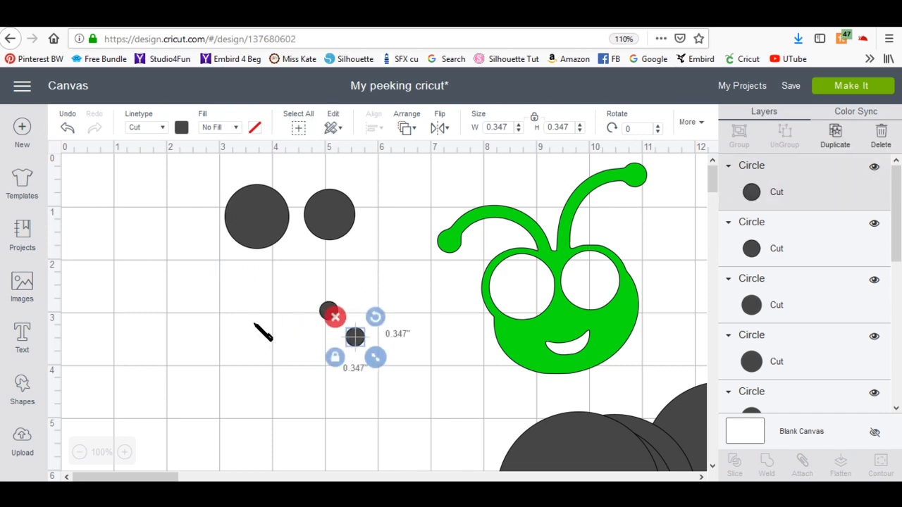
left_click_drag(359, 342, 342, 219)
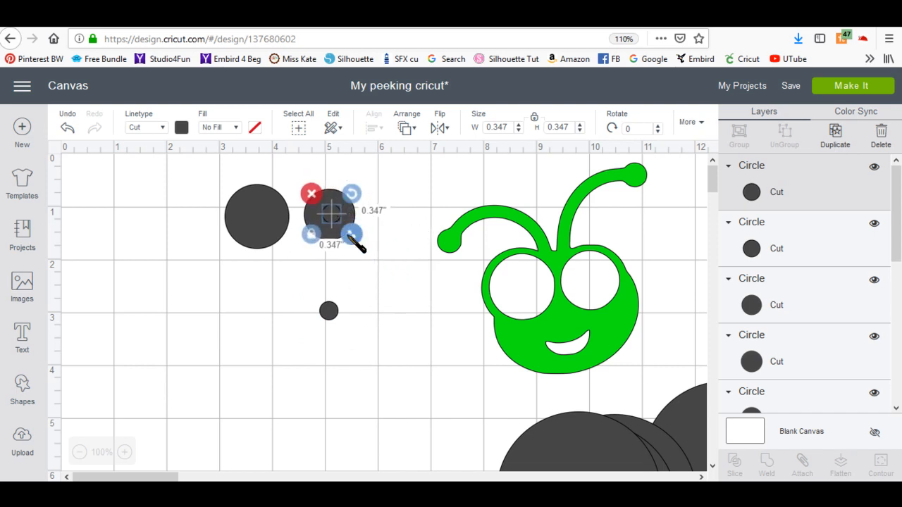
left_click_drag(292, 170, 374, 256)
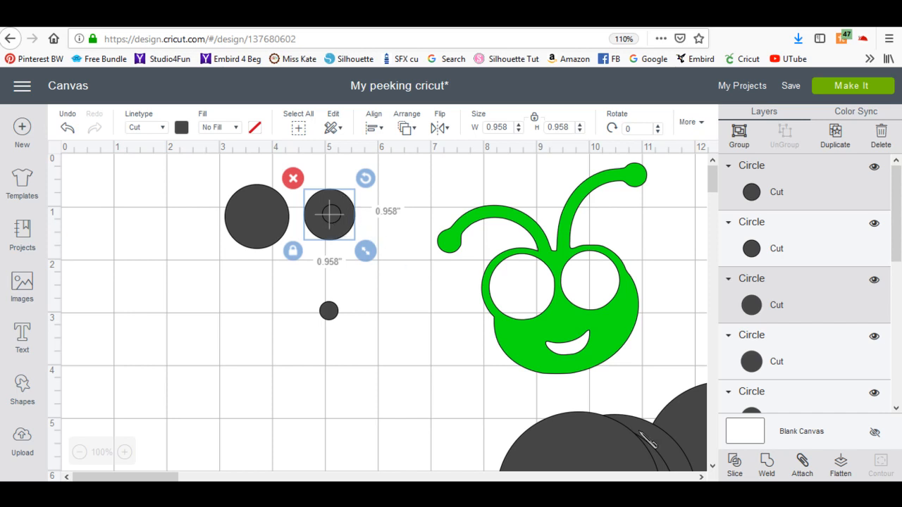
left_click(736, 462)
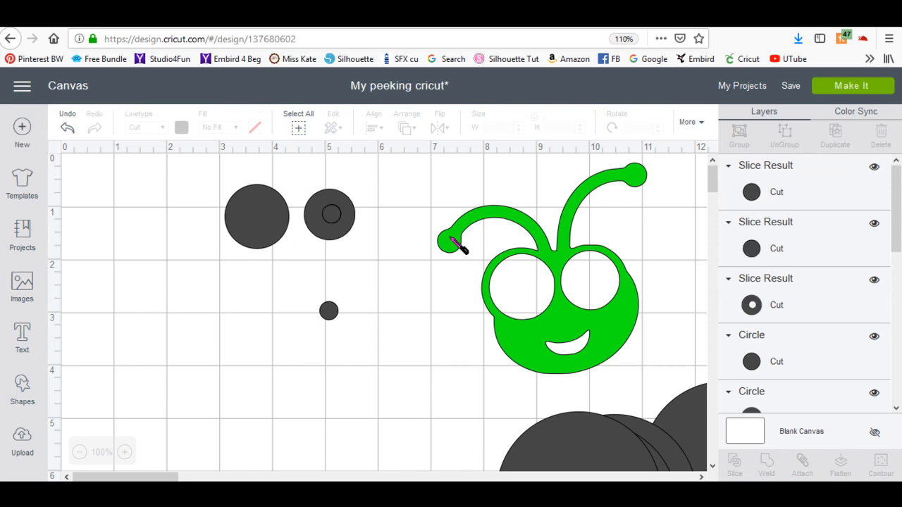
left_click_drag(337, 216, 417, 199)
left_click_drag(338, 217, 428, 198)
Slice the remaining tiny circle out of the upper middle of the larger eye circle and move the cut-out pieces aside.
left_click_drag(327, 310, 267, 216)
left_click_drag(181, 177, 296, 265)
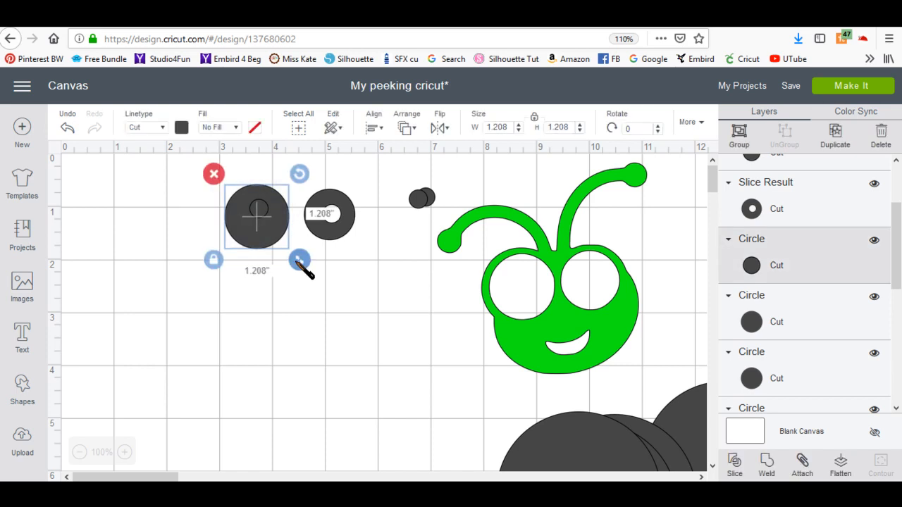
left_click(734, 467)
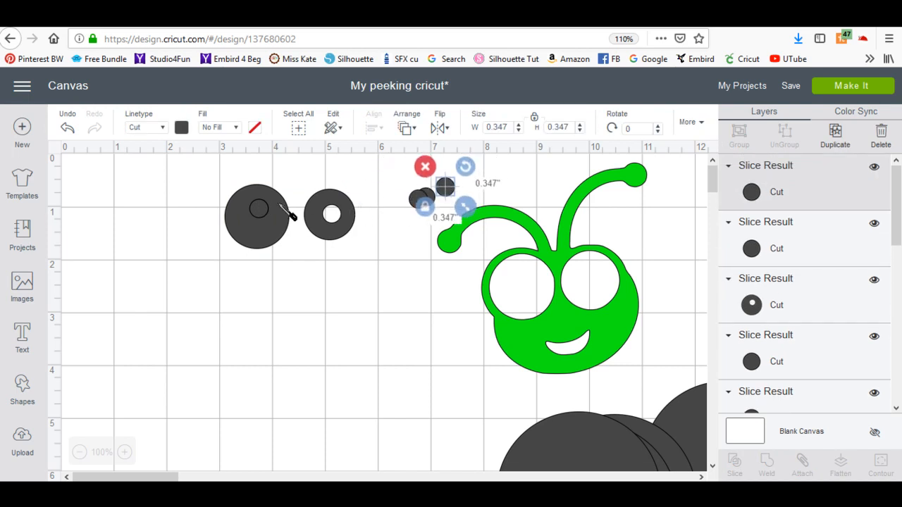
left_click(277, 213)
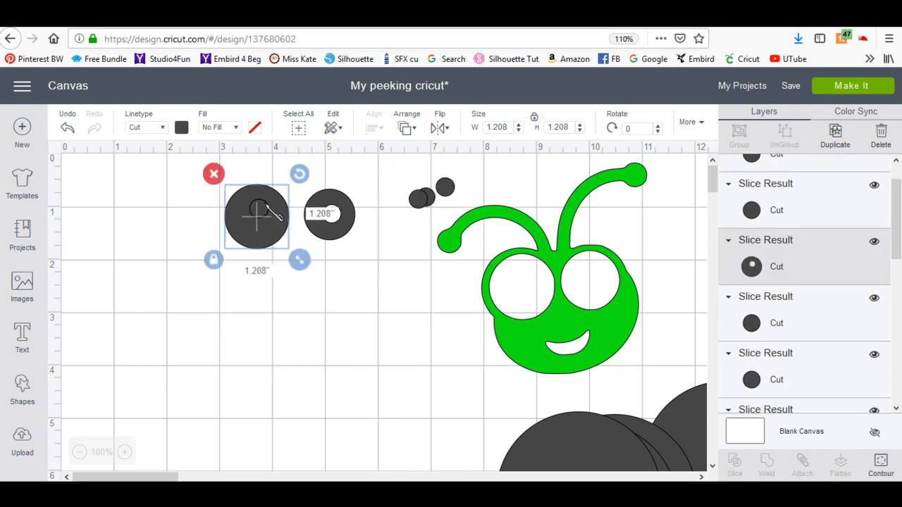
left_click(201, 314)
left_click_drag(263, 206, 441, 177)
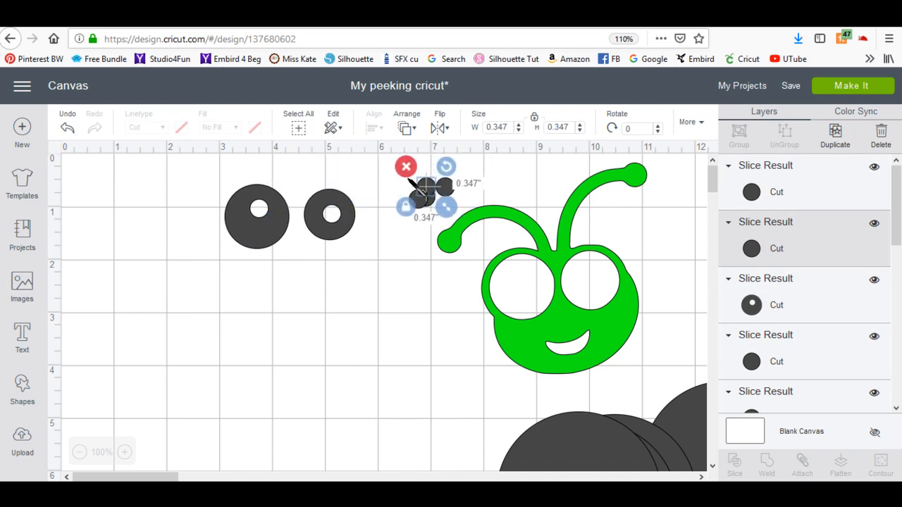
Delete the four leftover cut-out discs near the bug's antenna.
left_click(422, 178)
left_click(456, 180)
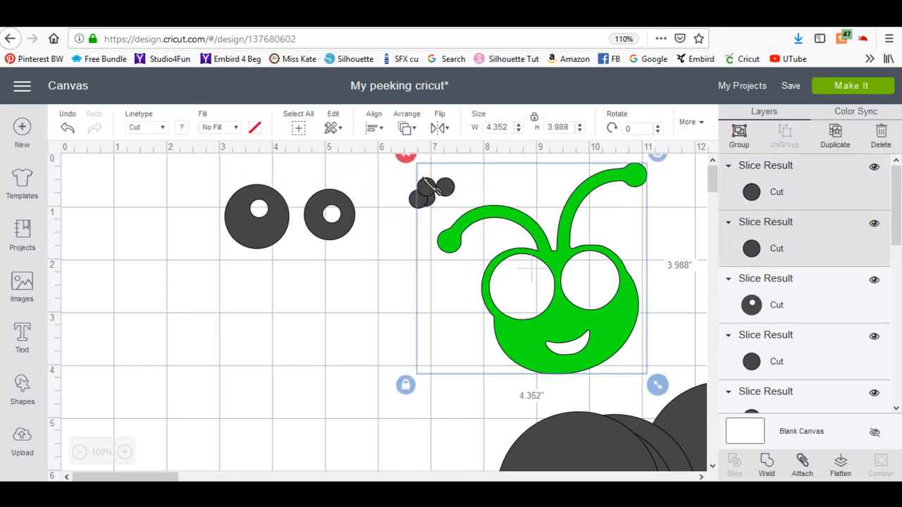
left_click_drag(398, 173, 455, 210)
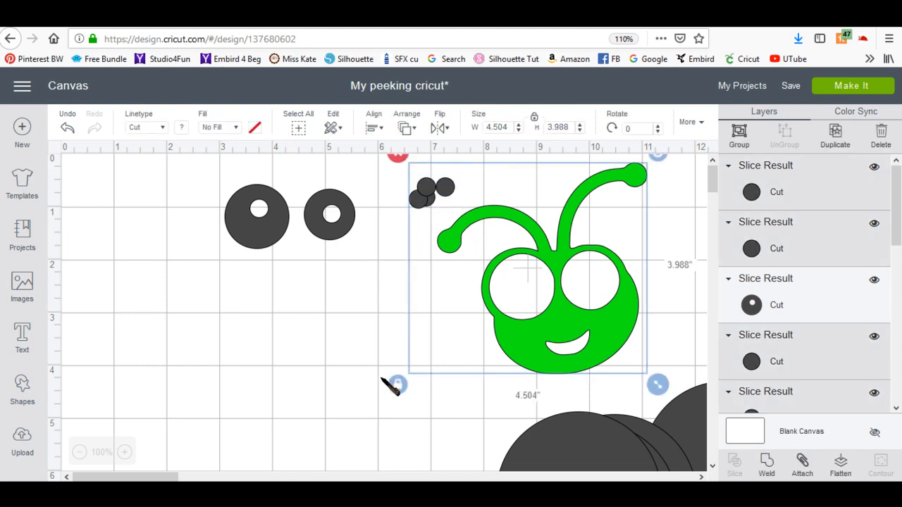
left_click(388, 403)
left_click_drag(410, 175, 436, 204)
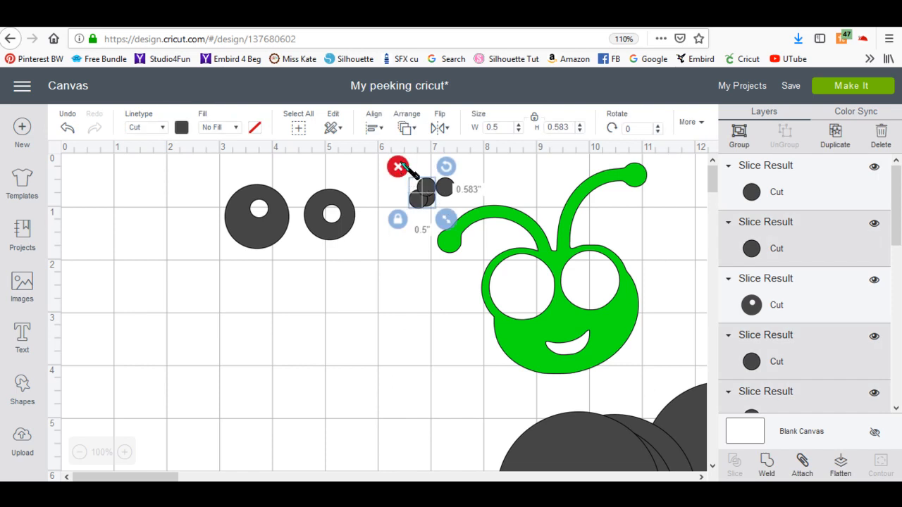
left_click(398, 167)
left_click(442, 185)
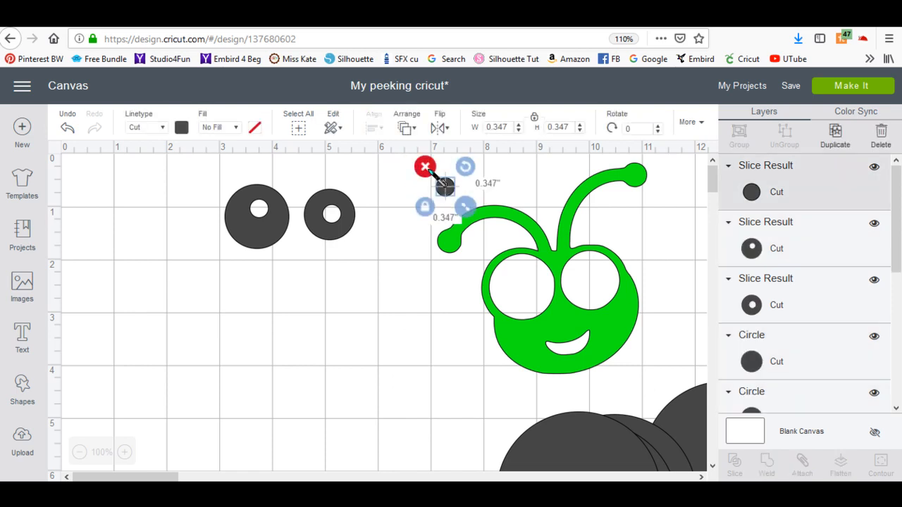
left_click(425, 167)
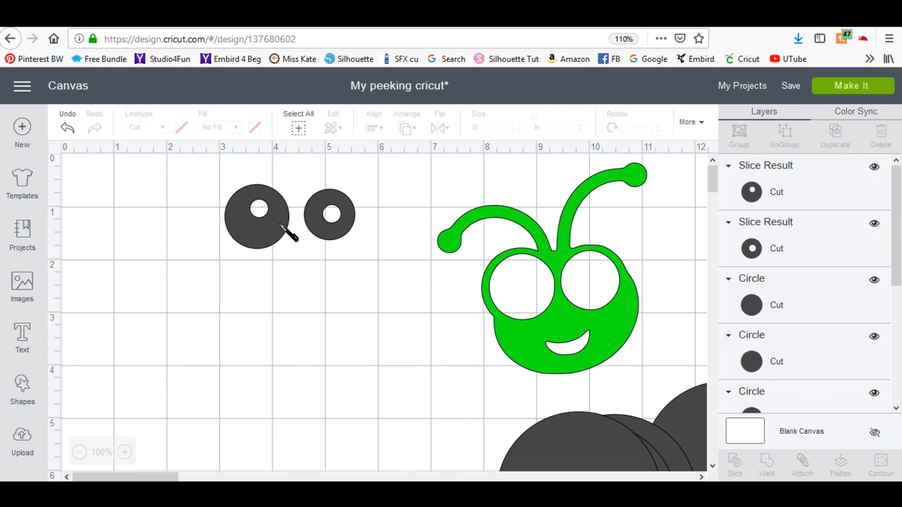
Recolor the two cut-out eye circles to white (#FFFFFF).
left_click_drag(206, 179, 364, 262)
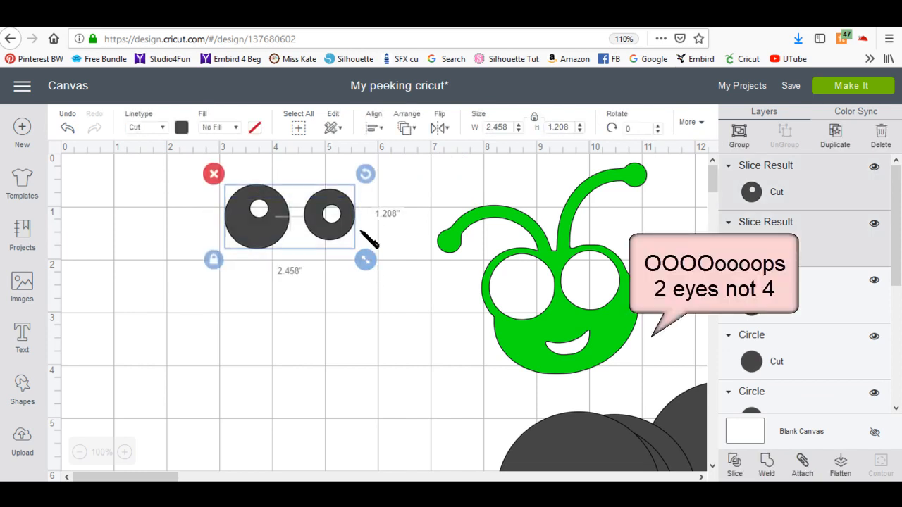
left_click(182, 128)
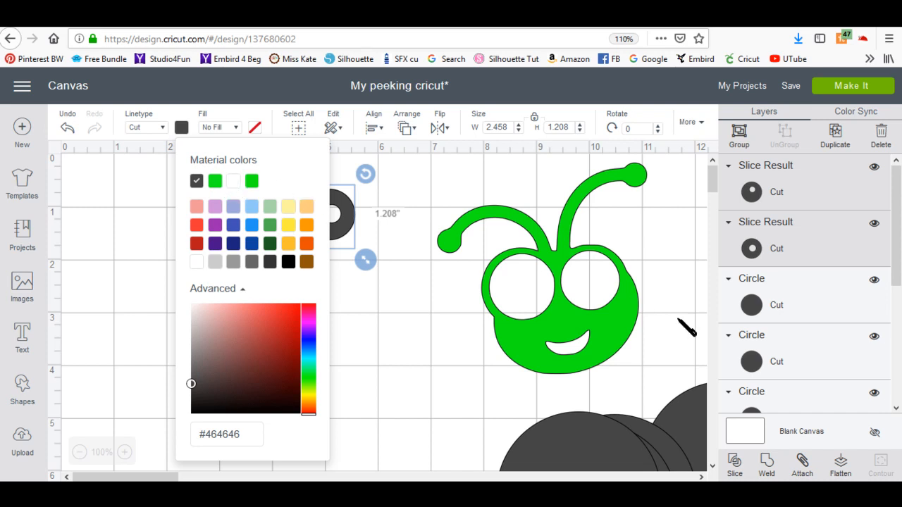
left_click(233, 183)
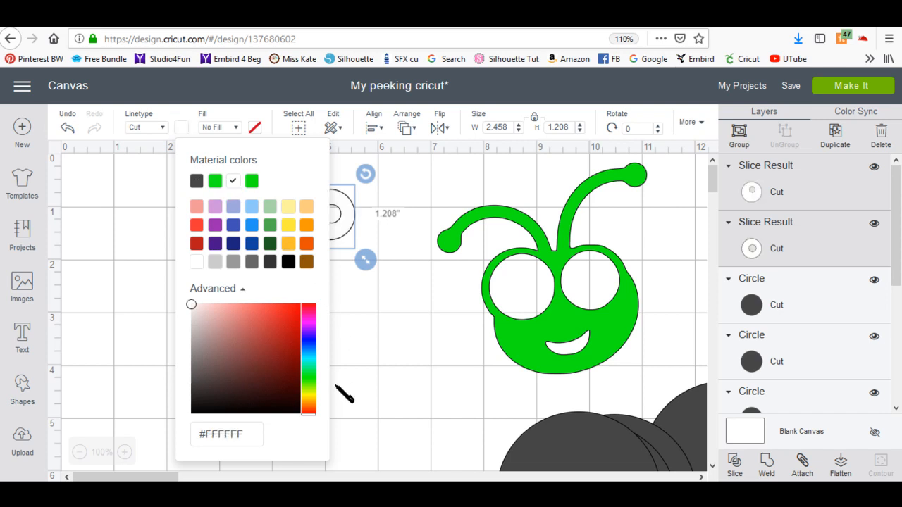
left_click(417, 380)
Place the larger and smaller white eye pieces over the matching eye openings in the green bug head.
left_click_drag(285, 227, 526, 298)
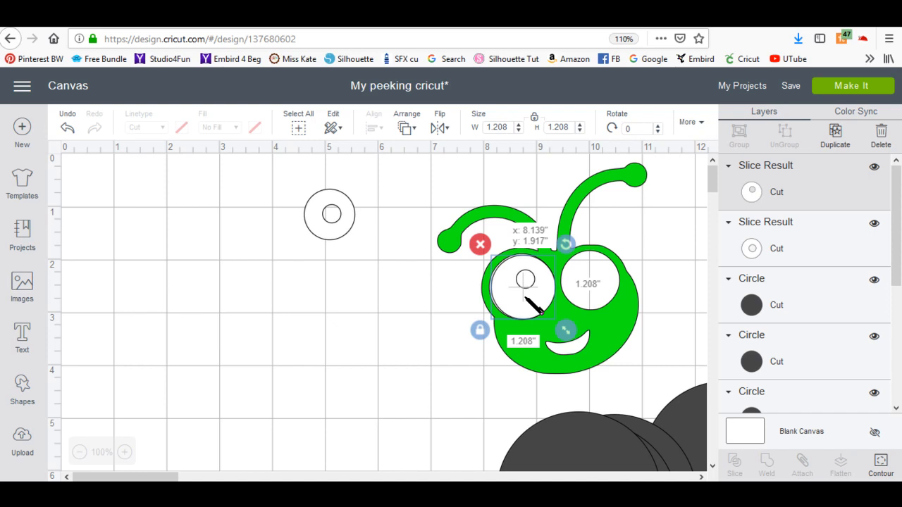
left_click_drag(526, 299, 523, 297)
left_click_drag(352, 227, 604, 299)
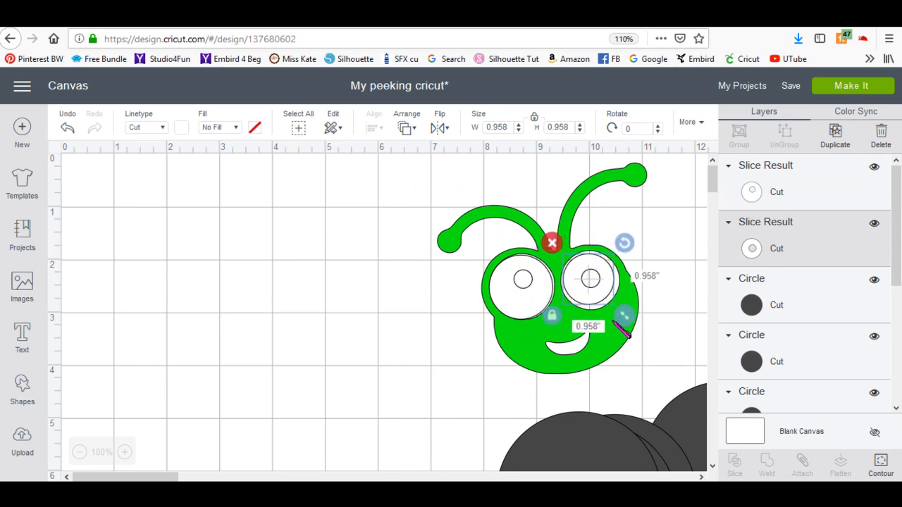
Hide the contours of the mouth and both eye circles in the green bug head.
left_click(525, 345)
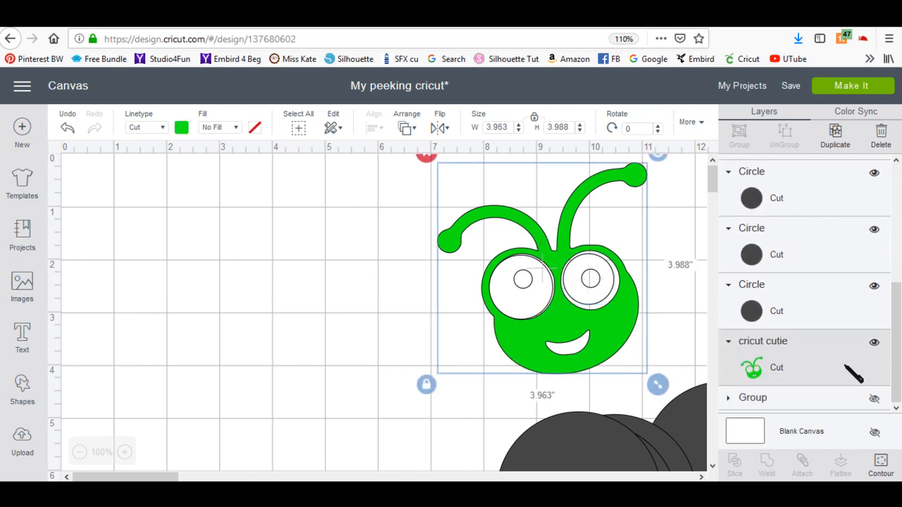
left_click(880, 463)
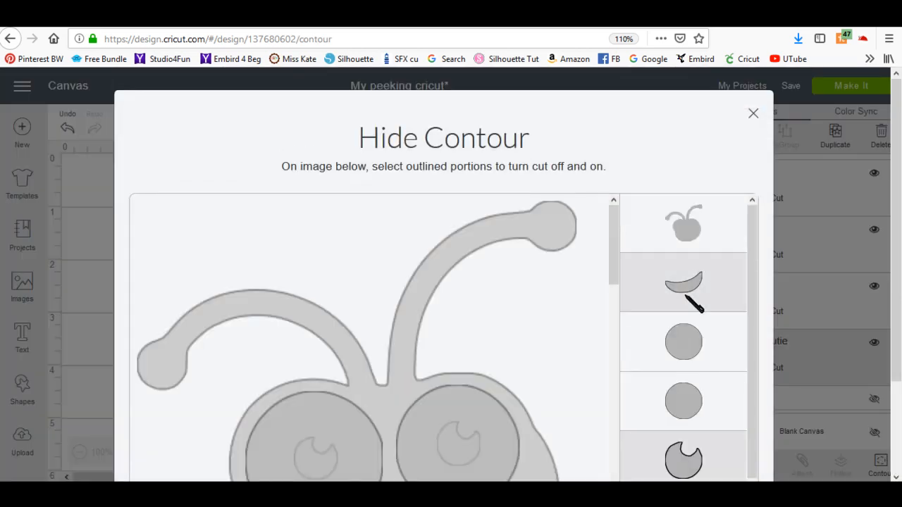
left_click(690, 339)
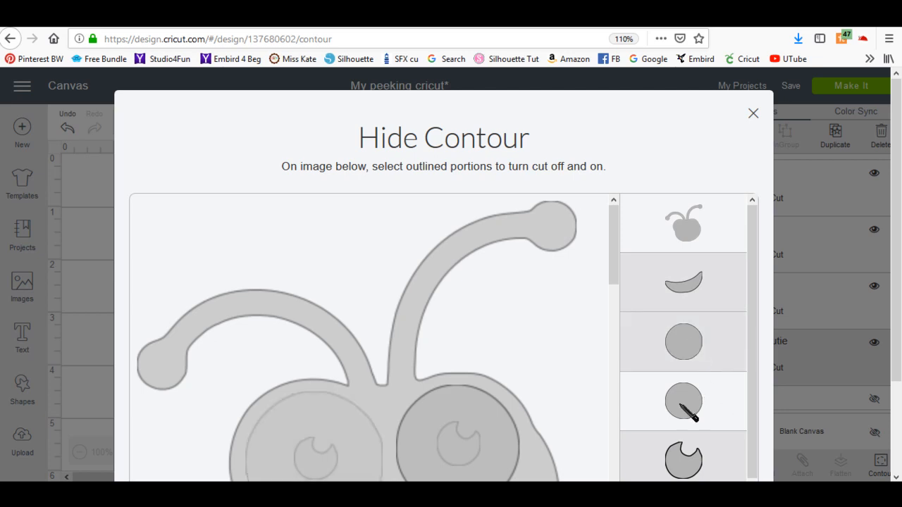
left_click(690, 415)
scroll(709, 332, "down", 3)
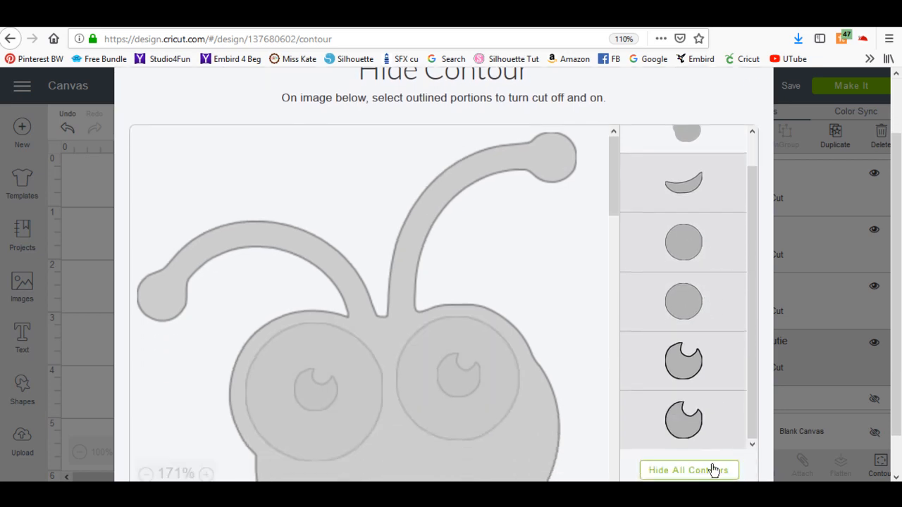
scroll(695, 254, "up", 2)
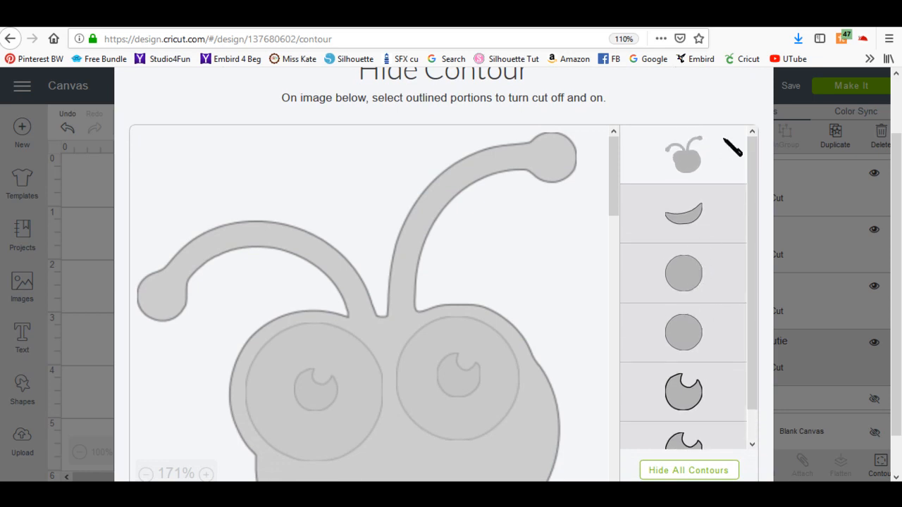
scroll(701, 260, "up", 2)
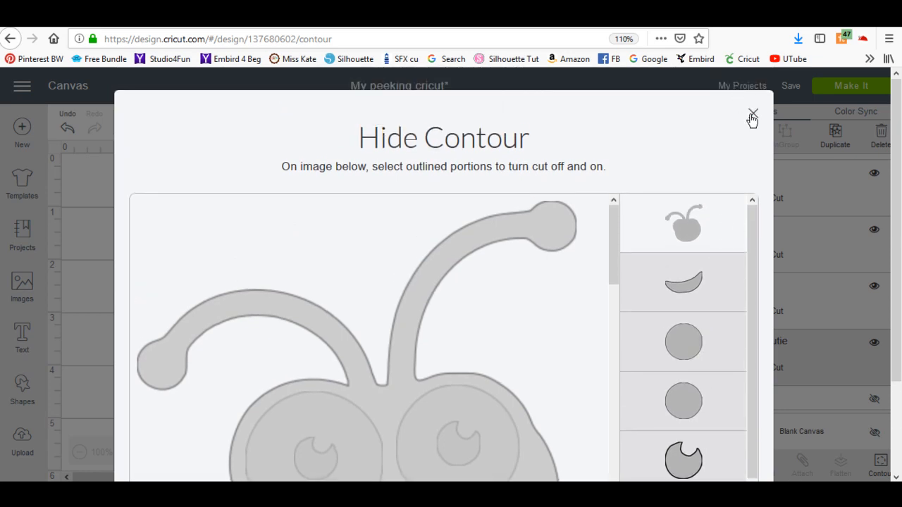
left_click(751, 114)
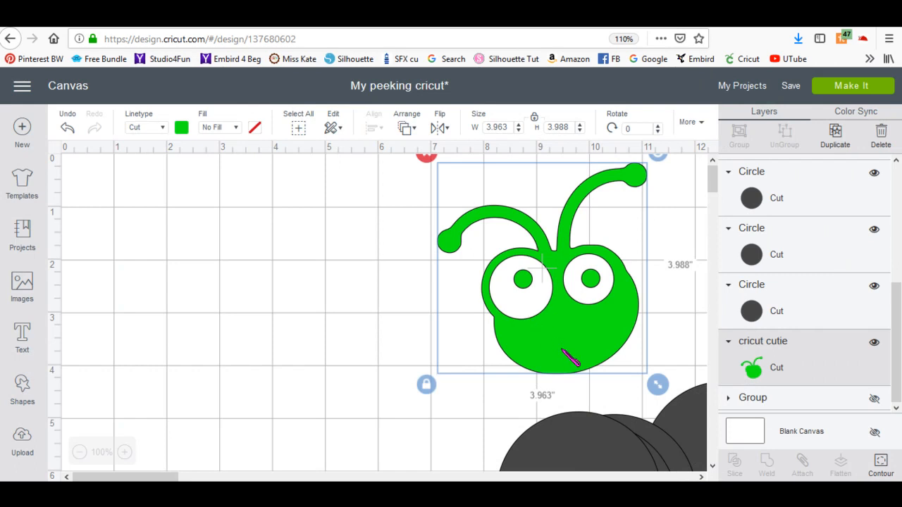
Move the larger white eye off the bug's head onto the empty canvas beside it.
left_click_drag(532, 308, 423, 327)
left_click_drag(413, 344, 342, 360)
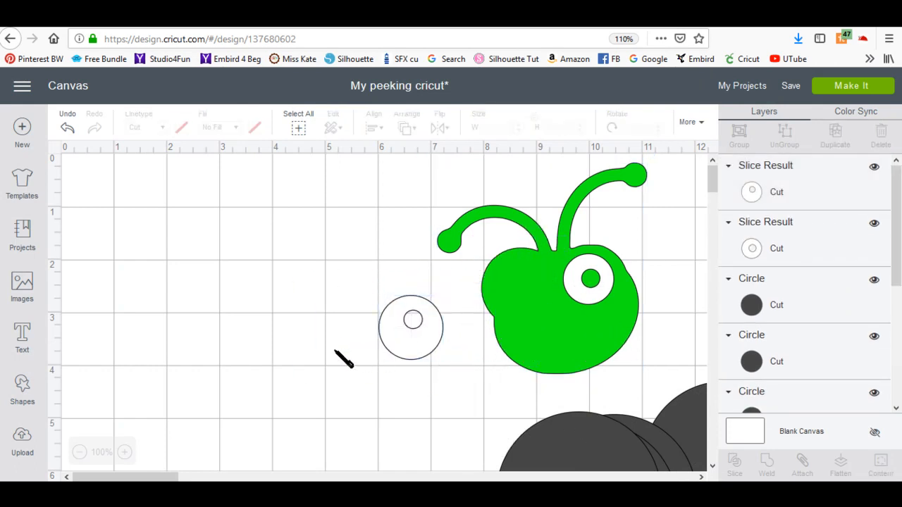
left_click_drag(426, 337, 507, 312)
left_click(426, 335)
left_click_drag(416, 335, 460, 329)
left_click(398, 352)
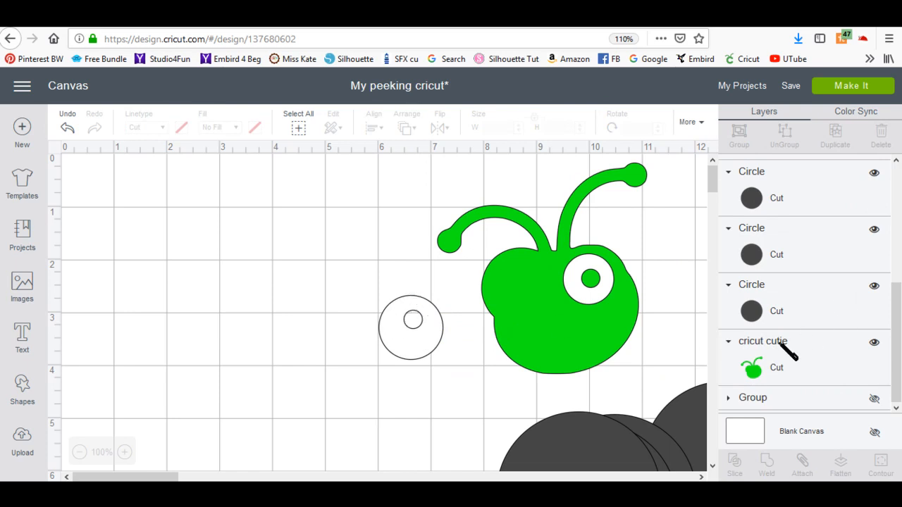
Place the larger white eye back on the bug's head and nudge the smaller eye slightly up and outward.
scroll(788, 347, "up", 3)
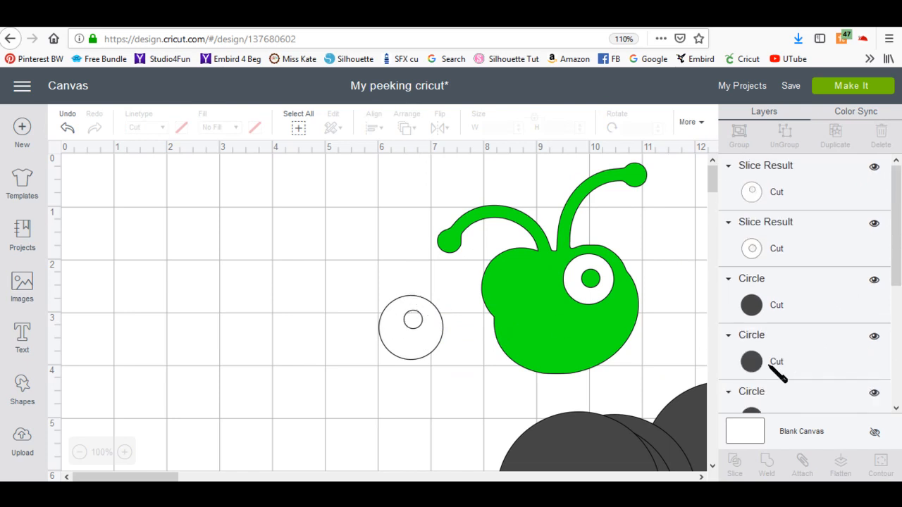
left_click(761, 191)
mouse_move(525, 289)
left_mouse_down()
mouse_move(496, 317)
mouse_move(508, 319)
mouse_move(533, 291)
mouse_move(527, 283)
left_mouse_up()
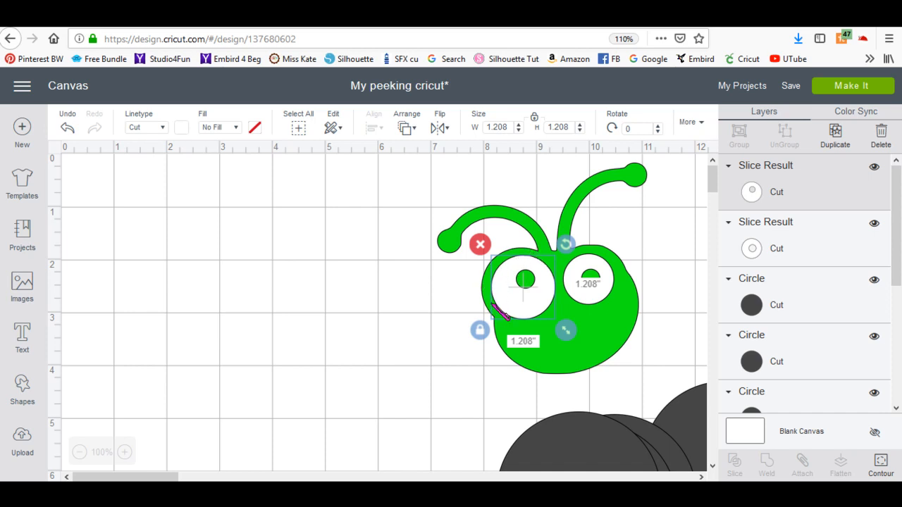
left_click(601, 289)
left_click_drag(602, 288, 606, 285)
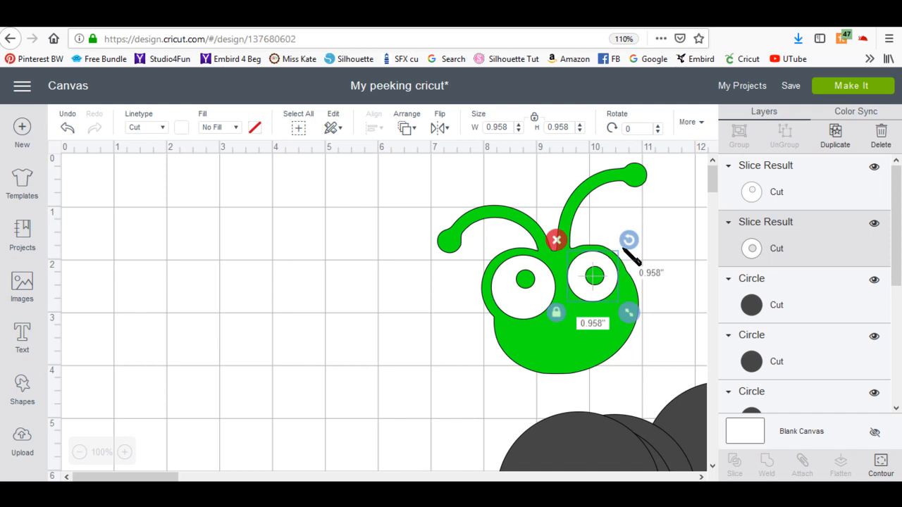
left_click(627, 213)
Group the bug head with both eyes and move the group right to free canvas space.
left_click_drag(371, 167, 650, 345)
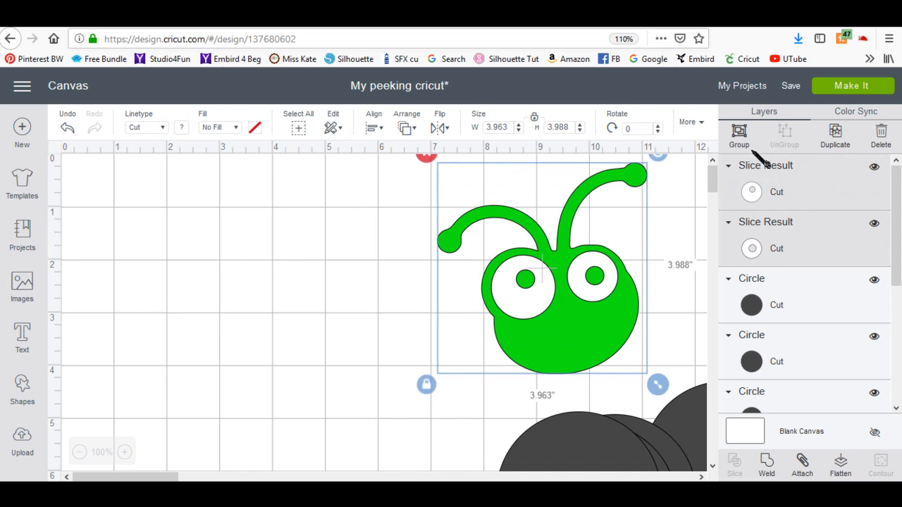
left_click(739, 133)
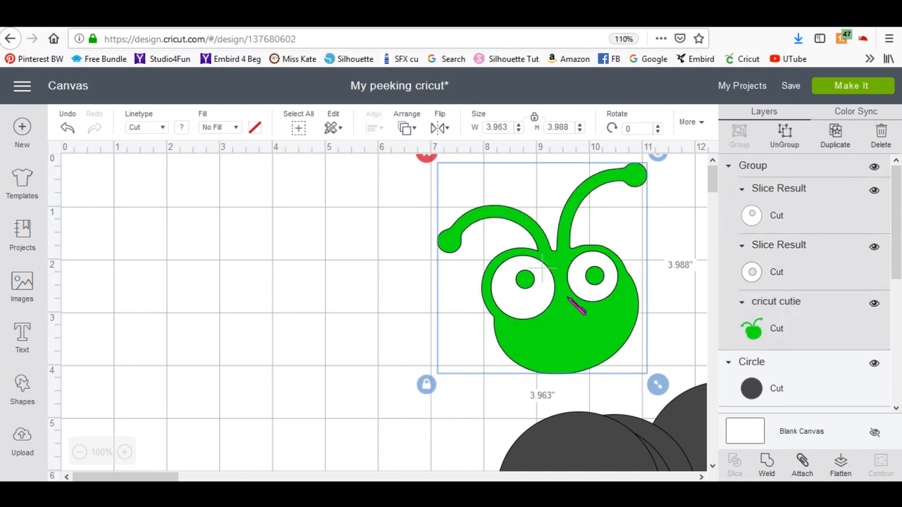
left_click_drag(541, 264, 650, 244)
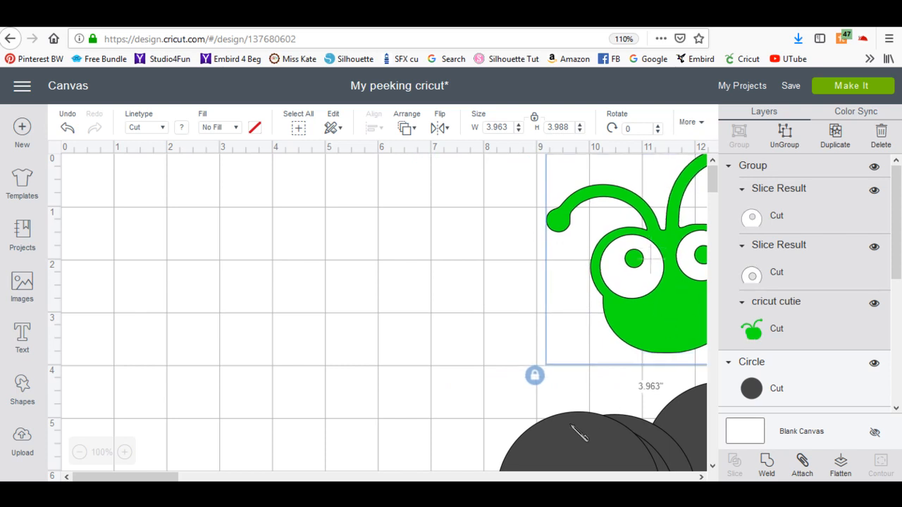
Move one large dark circle onto the empty canvas and resize it to about 5.51 in.
left_click_drag(579, 454, 205, 205)
left_click_drag(299, 343, 454, 481)
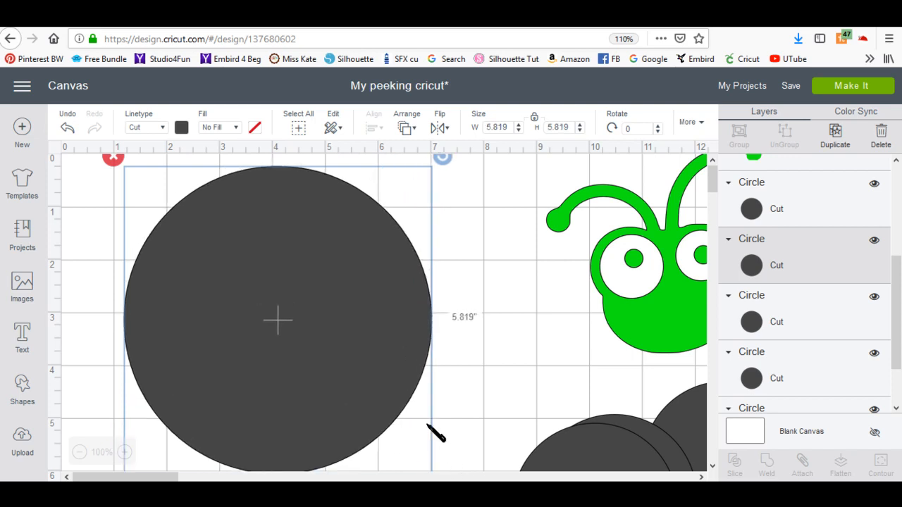
scroll(491, 368, "down", 1)
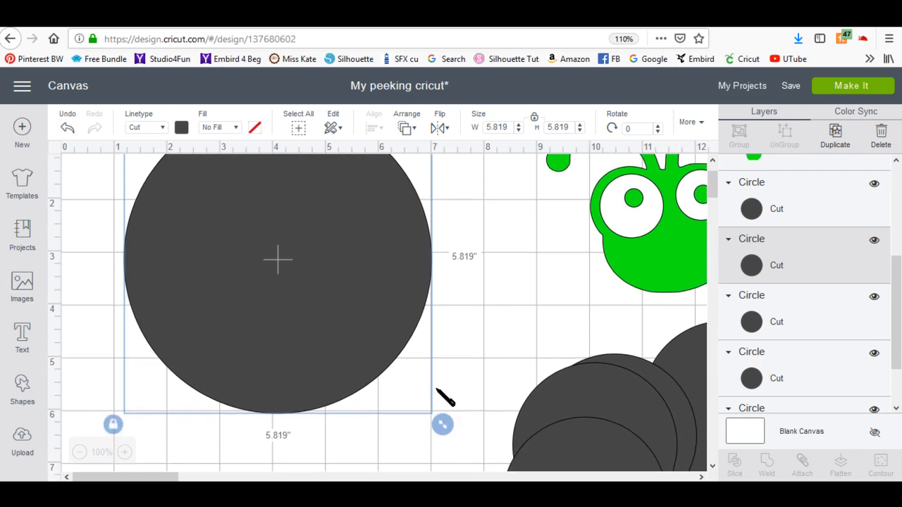
left_click_drag(442, 426, 427, 408)
scroll(522, 349, "up", 1)
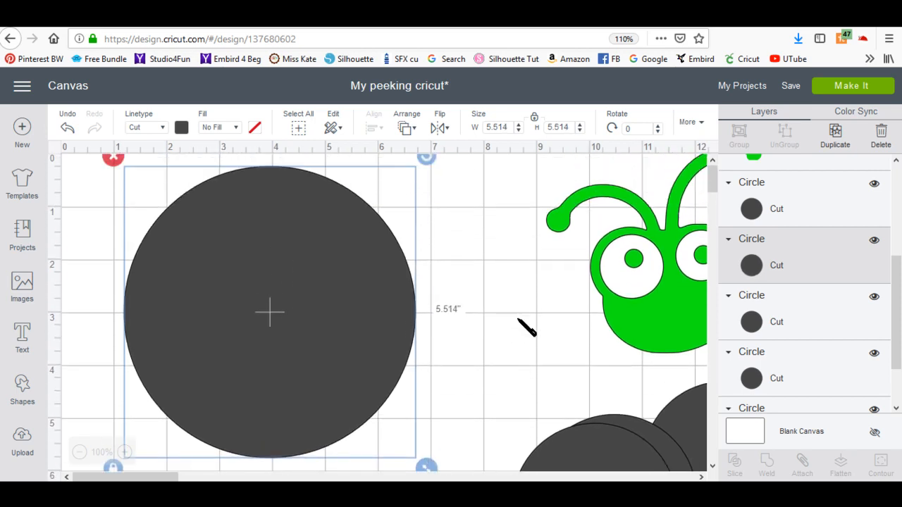
left_click(525, 210)
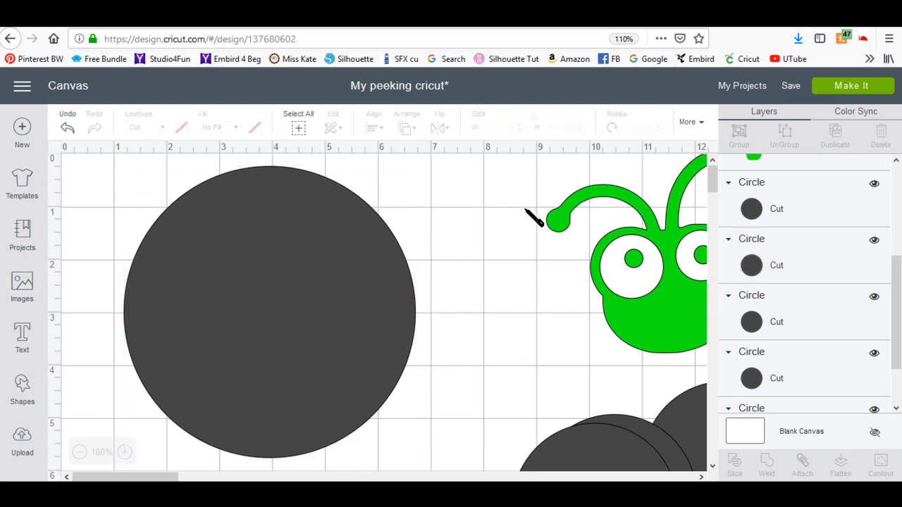
Place another dark circle just right of the large one and enlarge it to about 4.04 in.
left_click_drag(611, 453, 514, 256)
left_click_drag(593, 409, 632, 444)
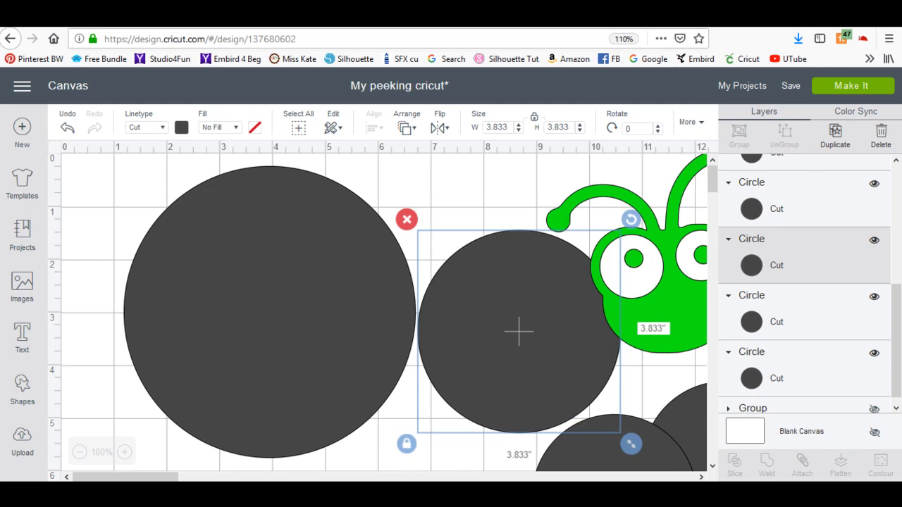
mouse_move(643, 453)
left_mouse_down()
mouse_move(653, 463)
mouse_move(641, 454)
left_mouse_up()
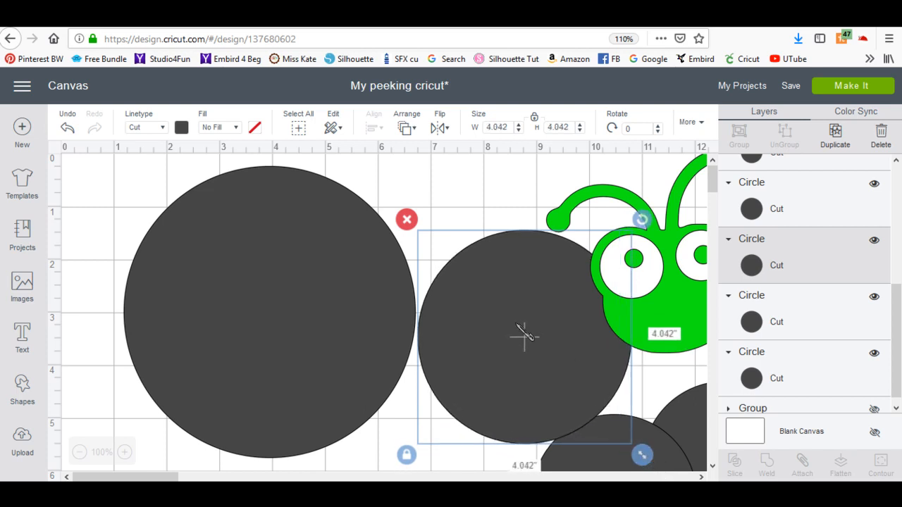
Move the bug group farther right and hide its head and both eye layers.
left_click_drag(669, 300, 756, 271)
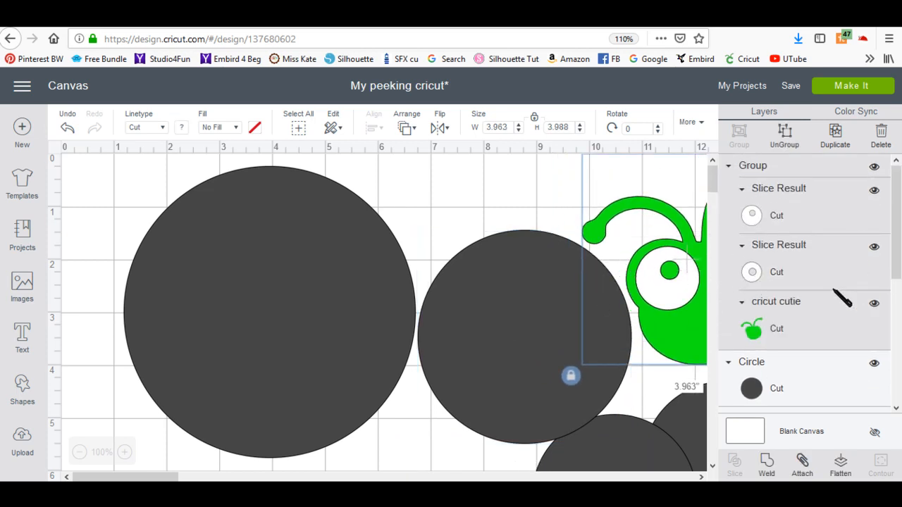
left_click(874, 308)
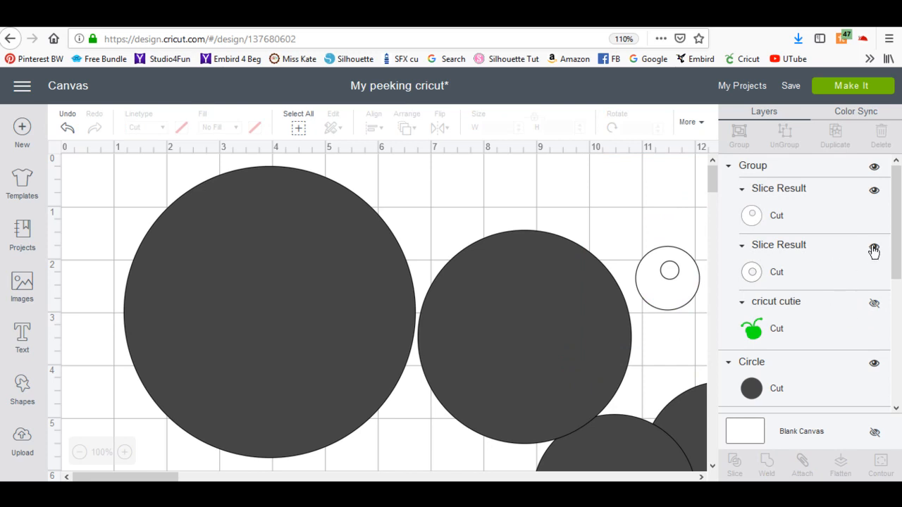
left_click(875, 193)
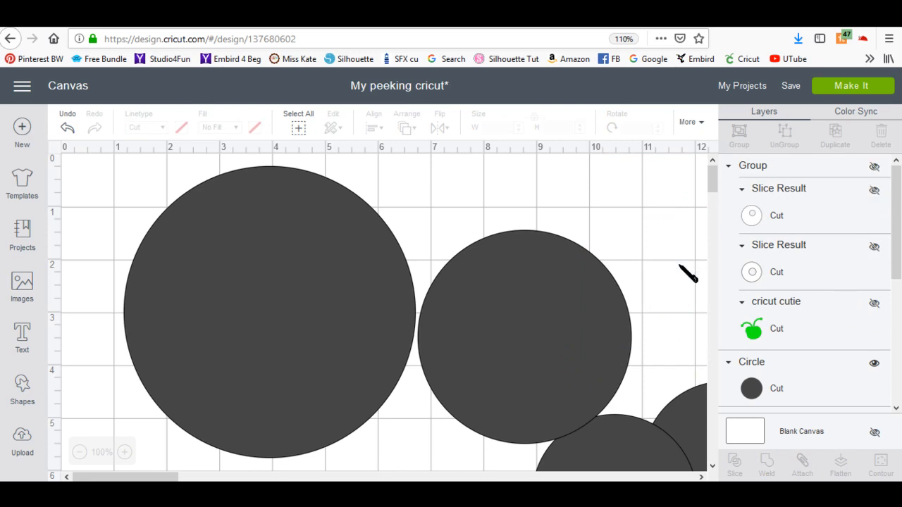
Move the second circle up, unlock its proportions and stretch it into an upright oval about 3.63 by 4.83 in.
left_click_drag(535, 364, 533, 284)
left_click_drag(646, 372, 655, 401)
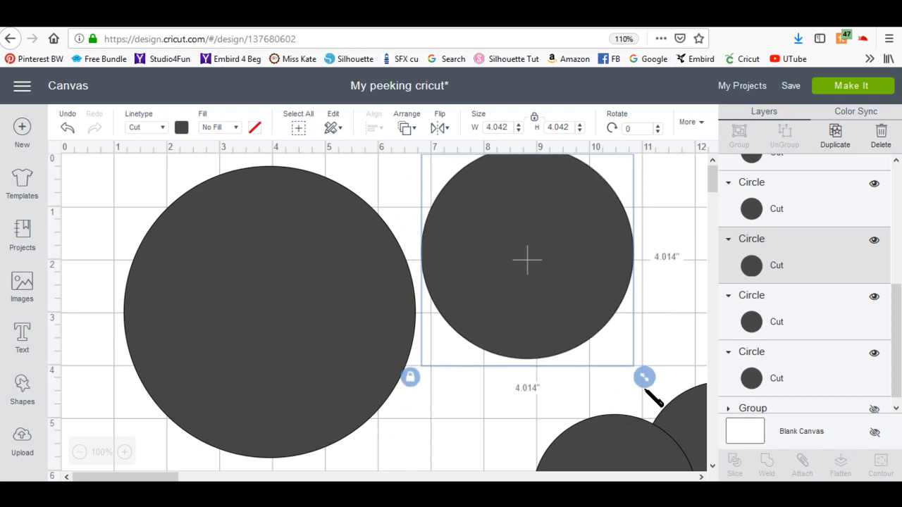
left_click(412, 379)
left_click_drag(645, 382, 630, 432)
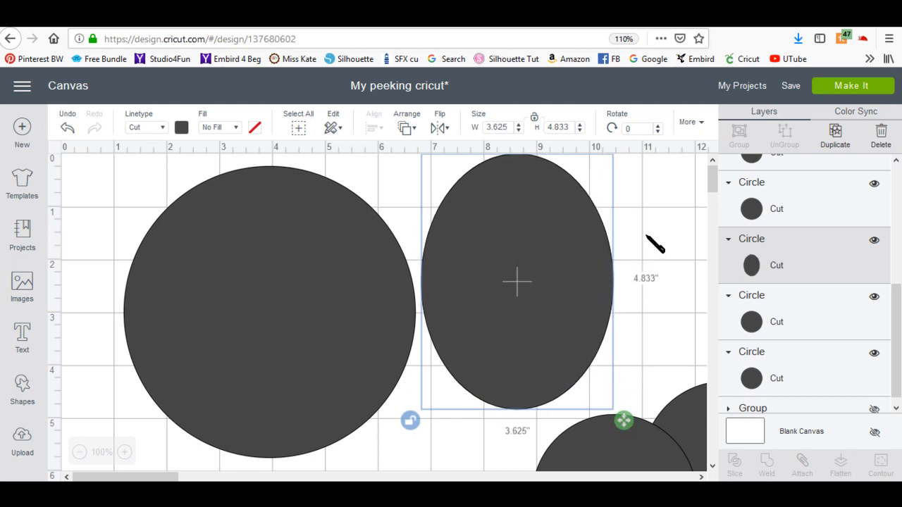
left_click_drag(542, 221, 541, 222)
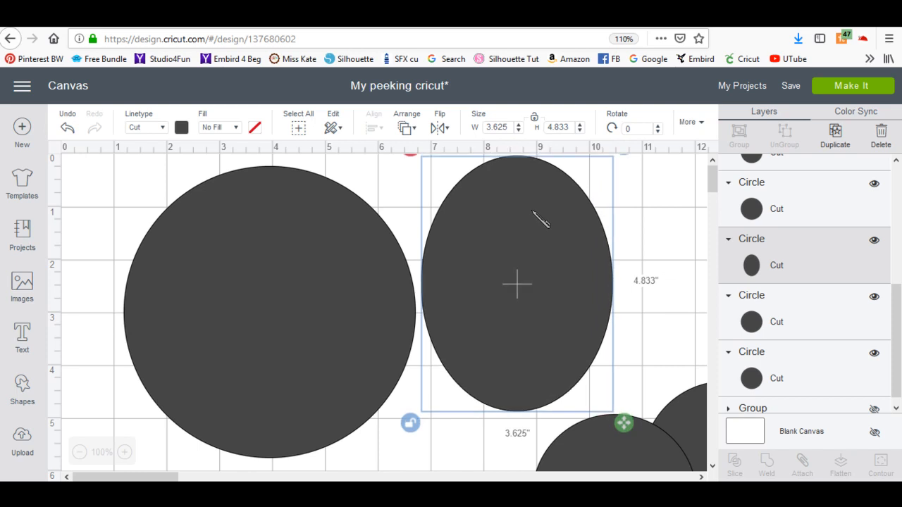
Bring the oval to the front of the layers and move it right, well clear of the large circle.
left_click_drag(578, 263, 609, 269)
right_click(598, 280)
left_click(637, 389)
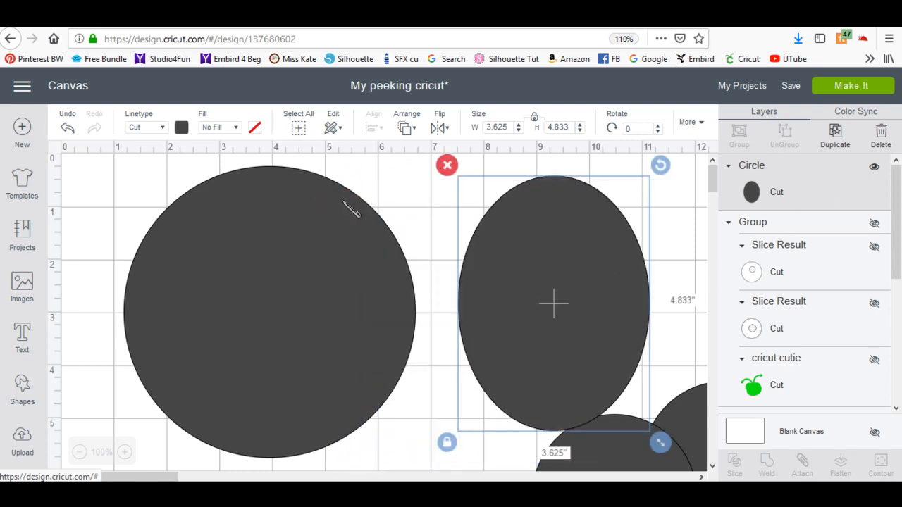
left_click_drag(638, 334, 716, 332)
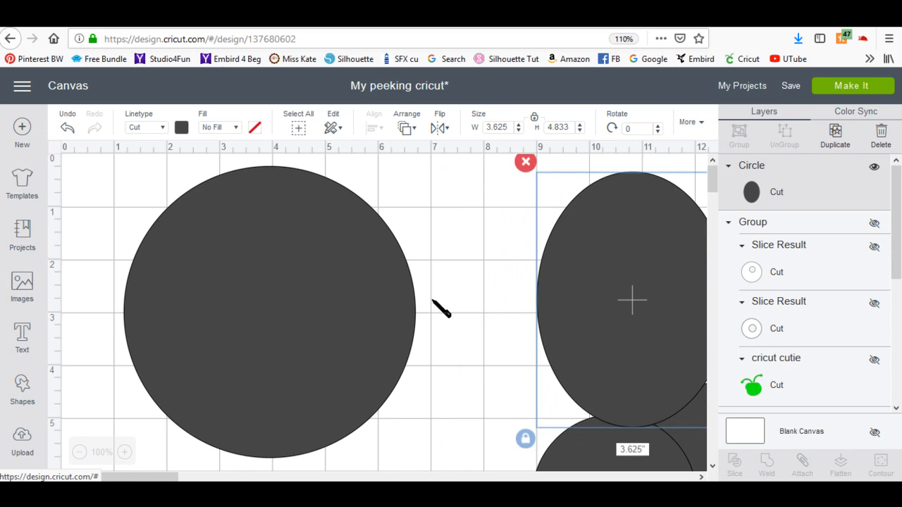
Add a square and place it over the left part of the large circle.
left_click(25, 391)
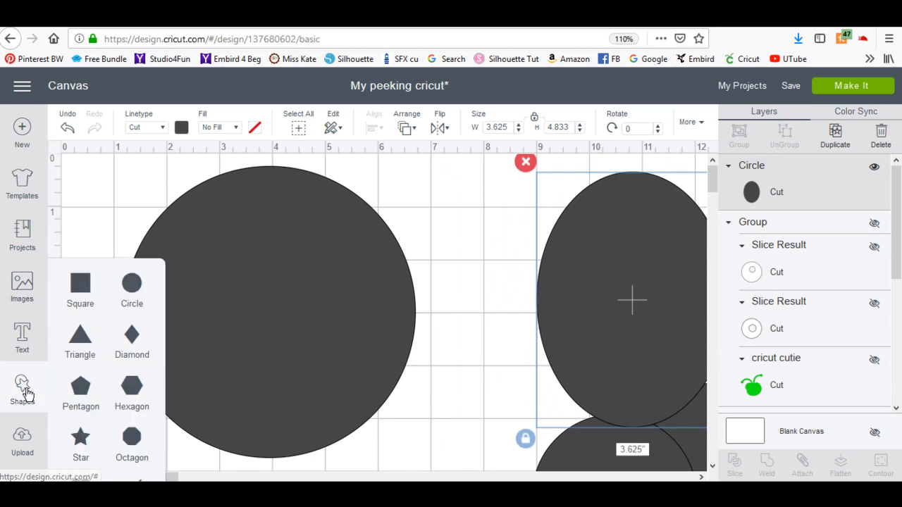
left_click(99, 283)
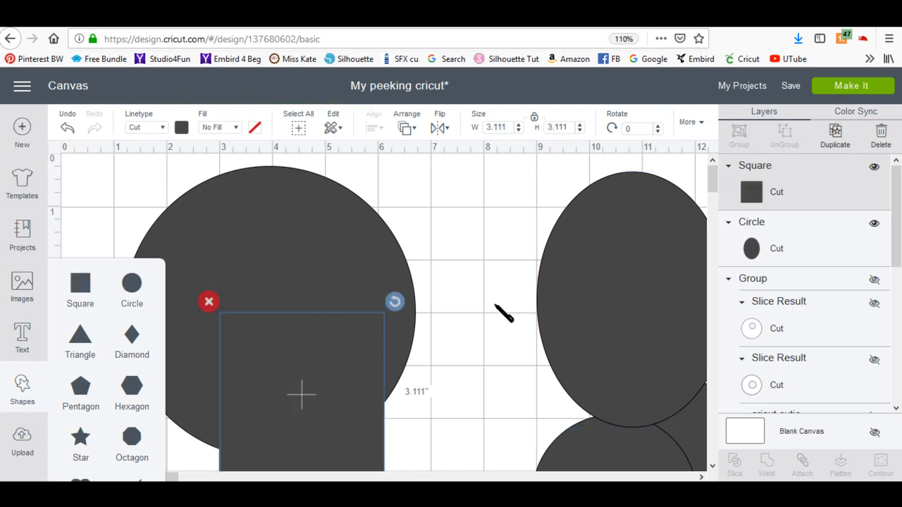
left_click_drag(399, 390, 279, 356)
left_click_drag(363, 361, 495, 374)
mouse_move(190, 285)
left_mouse_down()
mouse_move(276, 287)
mouse_move(292, 268)
mouse_move(249, 261)
mouse_move(198, 287)
left_mouse_up()
left_click_drag(398, 382, 151, 412)
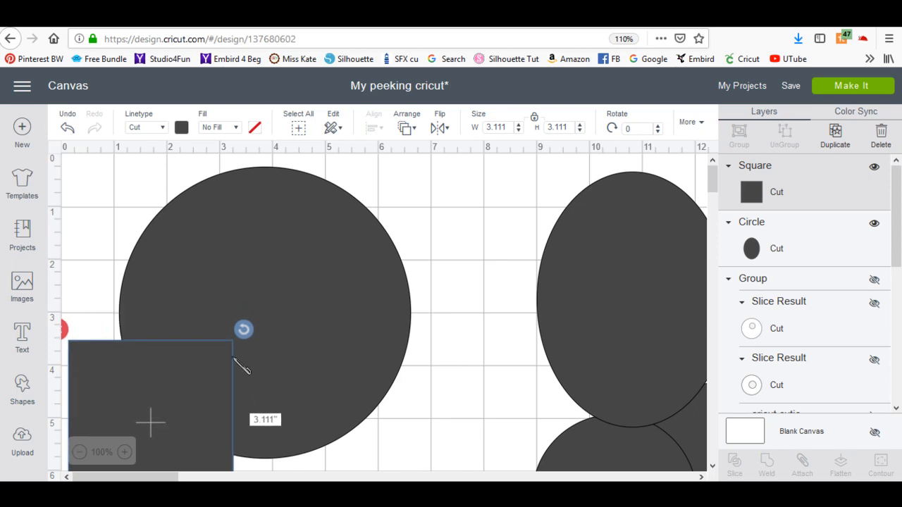
left_click_drag(172, 386, 205, 387)
left_click_drag(163, 415, 171, 351)
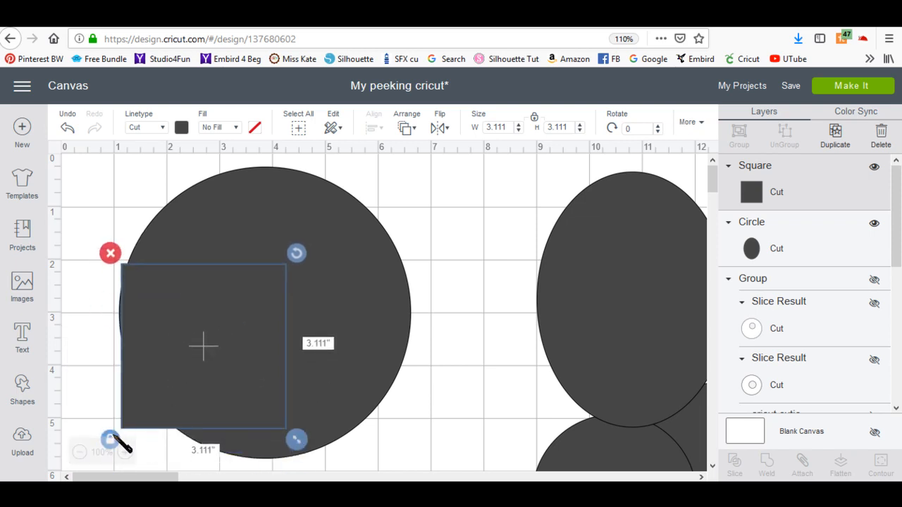
Move the large circle up and right, unlock the square's proportions and stretch it about 7.99 in wide across the circle's lower part.
left_click_drag(210, 404, 187, 429)
left_click_drag(383, 308, 417, 265)
left_click_drag(119, 375, 114, 364)
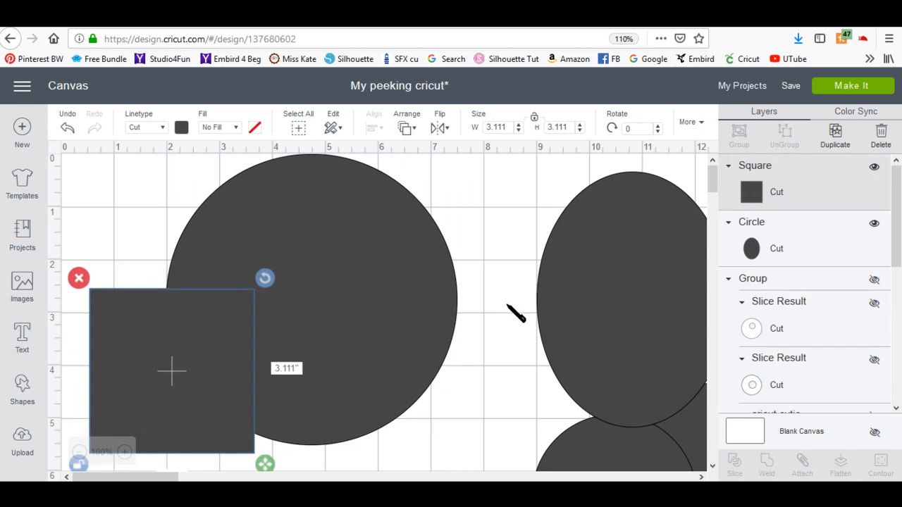
scroll(365, 315, "down", 1)
left_click_drag(181, 311, 177, 334)
left_click_drag(328, 436, 530, 436)
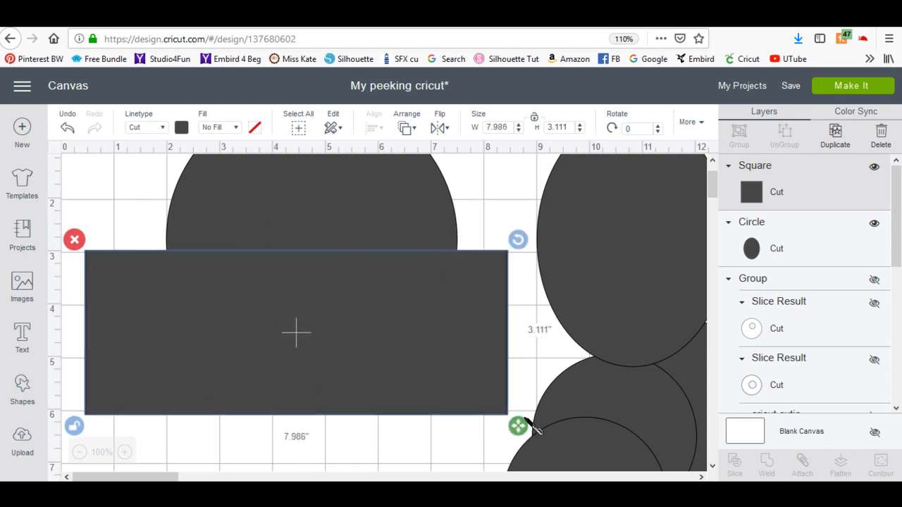
scroll(528, 434, "up", 1)
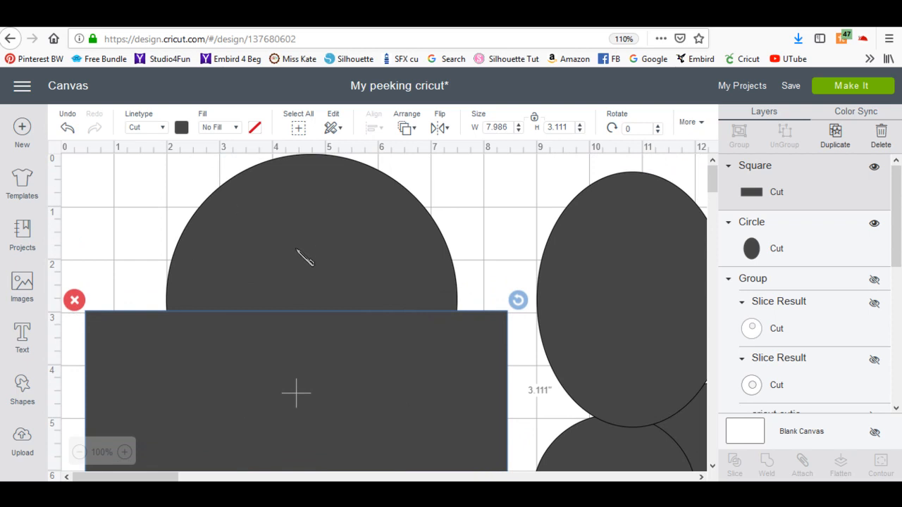
left_click_drag(284, 341, 288, 344)
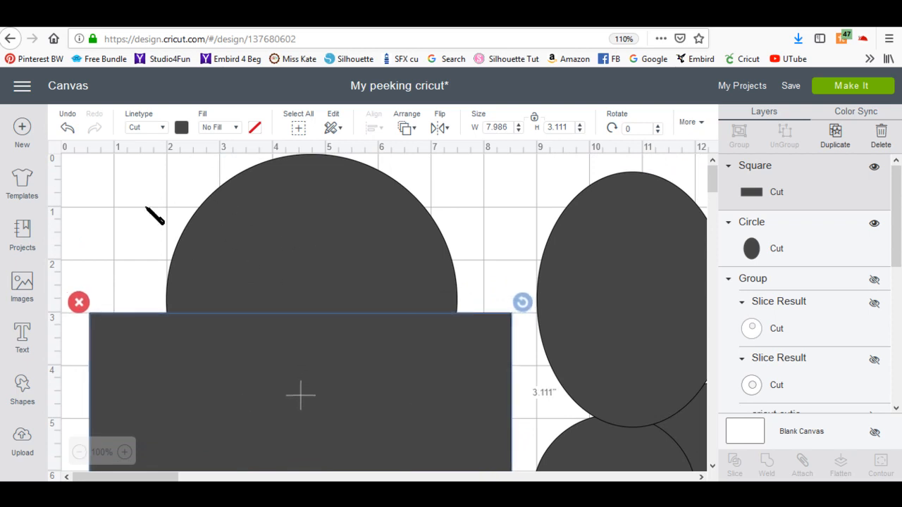
Slice the large circle with the rectangle and move the cut-off pieces down, clear of the upper dome.
left_click_drag(108, 177, 455, 415)
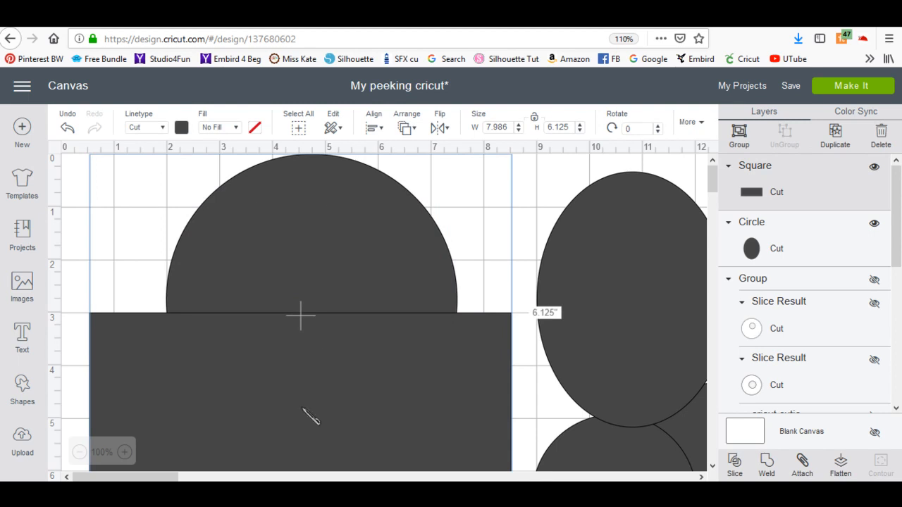
left_click(733, 461)
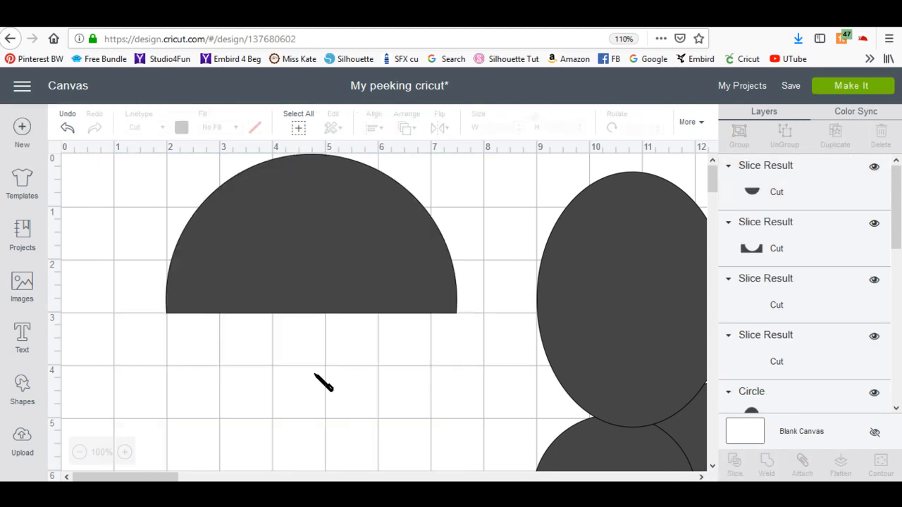
left_click_drag(334, 403, 428, 474)
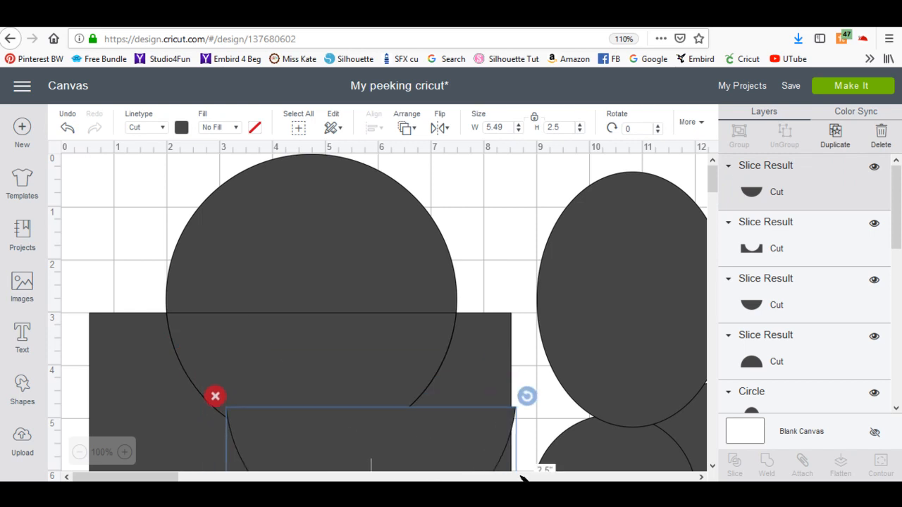
left_click_drag(415, 437, 429, 454)
left_click_drag(357, 361, 455, 481)
left_click_drag(382, 352, 471, 473)
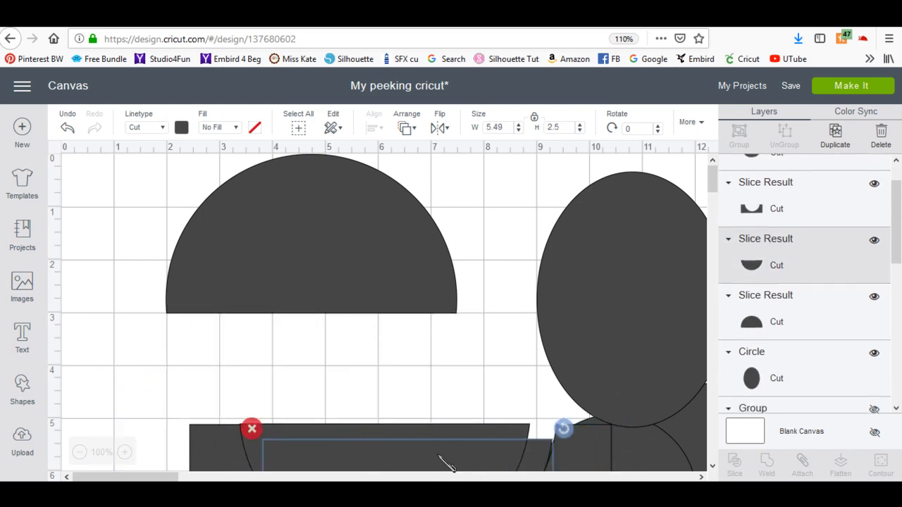
left_click_drag(310, 467, 338, 481)
left_click(228, 450)
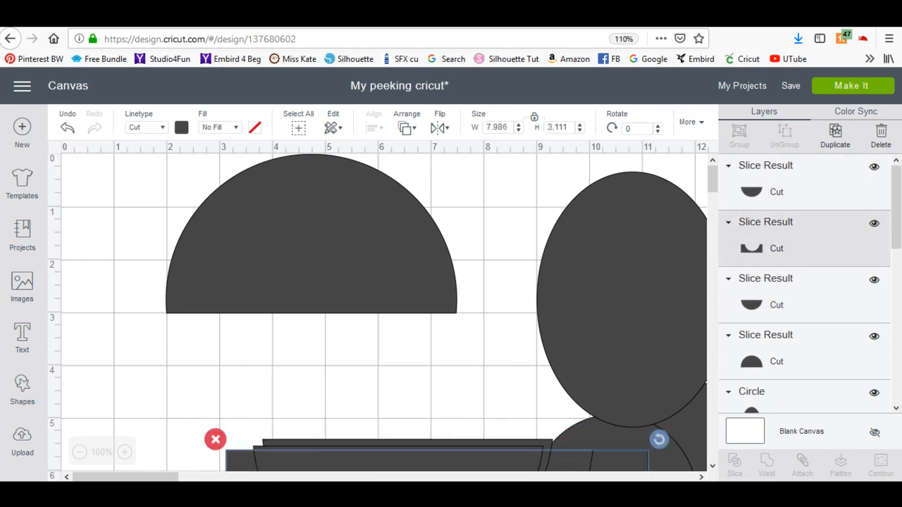
Move the dome down and left, place the upright oval over its right edge and bring the oval to the front.
left_click_drag(343, 191, 290, 241)
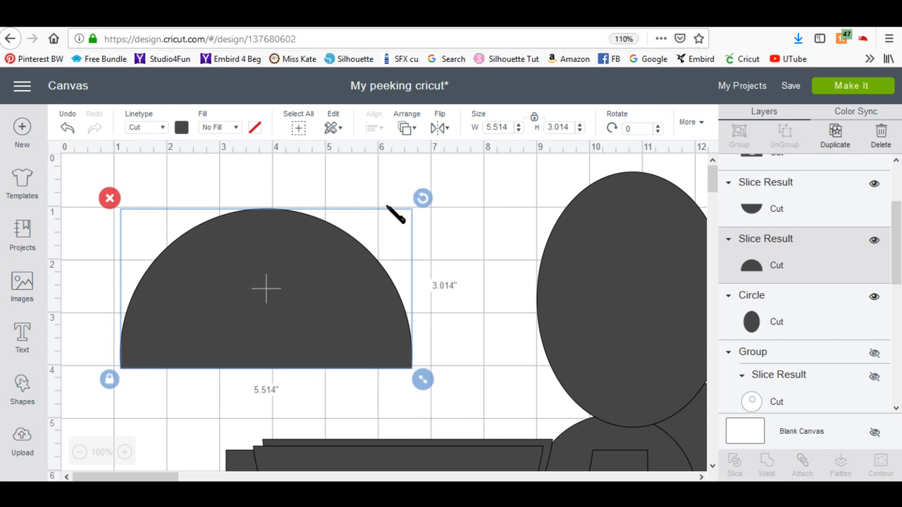
left_click_drag(670, 246, 496, 272)
right_click(503, 257)
left_click(549, 370)
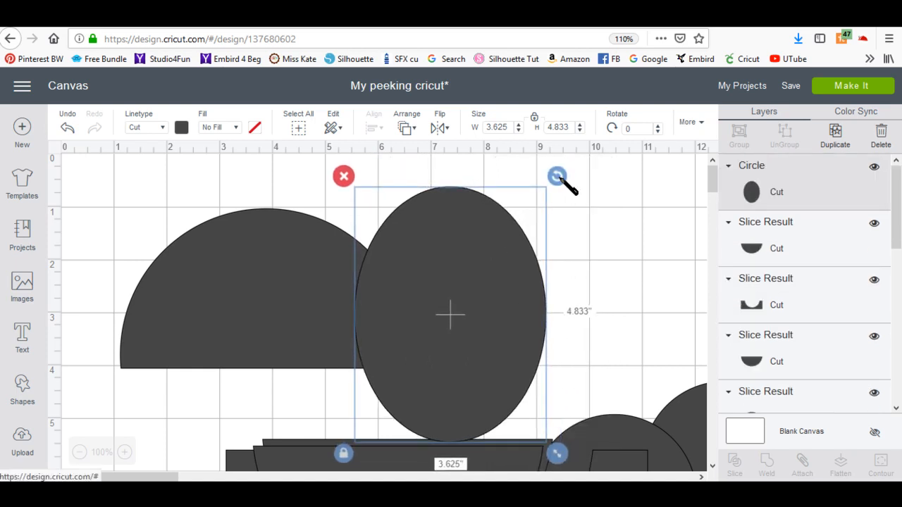
Tilt the oval to about 328.67° and position it so it overlaps the dome's lower right edge.
left_click_drag(556, 176, 509, 162)
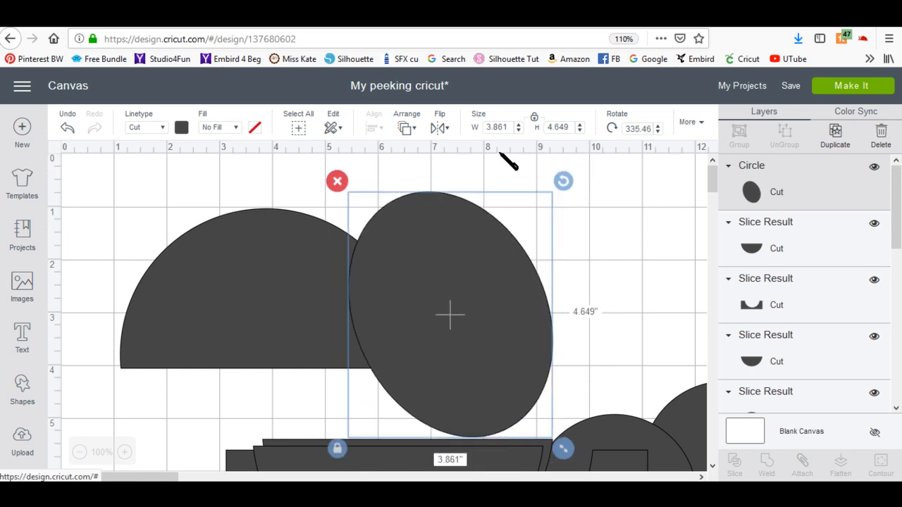
left_click_drag(504, 295, 530, 289)
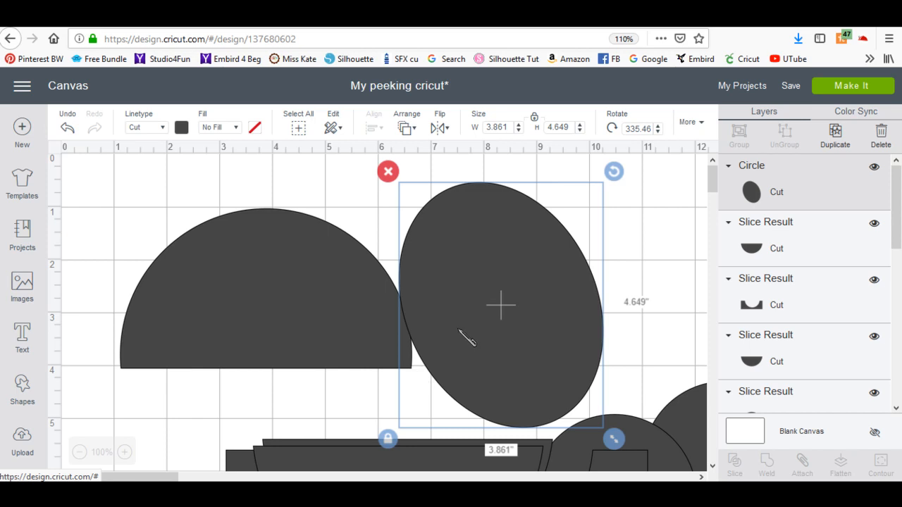
mouse_move(486, 315)
left_mouse_down()
mouse_move(460, 296)
mouse_move(470, 320)
left_mouse_up()
left_click_drag(599, 174, 574, 144)
left_click_drag(534, 276, 524, 261)
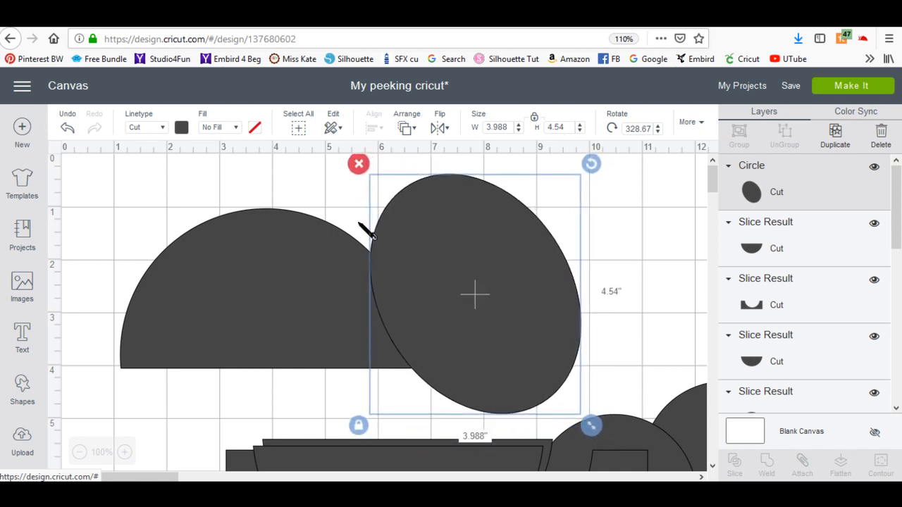
Slice the dome with the tilted oval, then move the oval to the dome's left and the two slivers far right.
left_click_drag(150, 177, 482, 399)
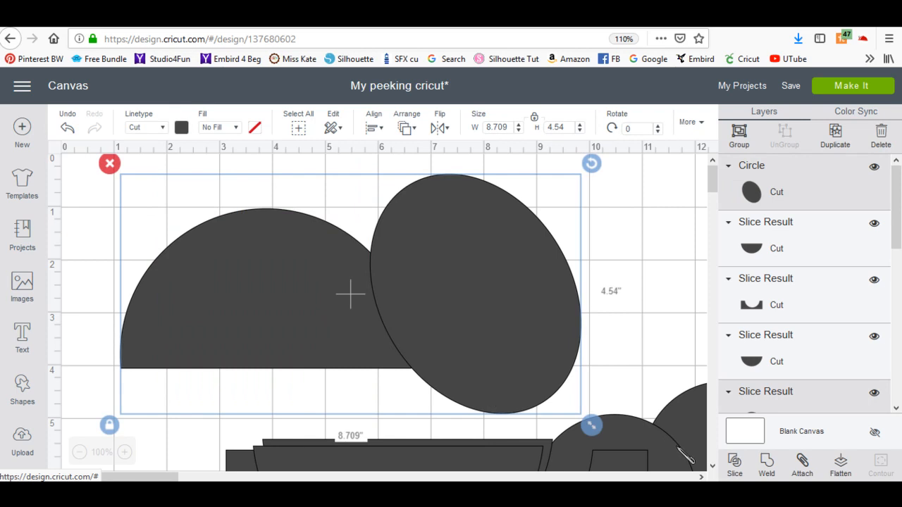
left_click(734, 462)
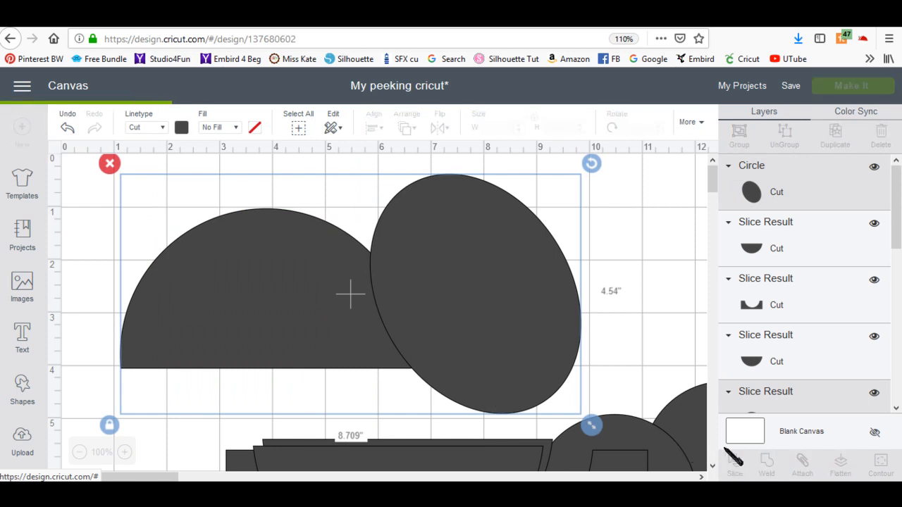
left_click_drag(476, 308, 159, 312)
left_click_drag(400, 315, 675, 323)
left_click_drag(405, 323, 687, 326)
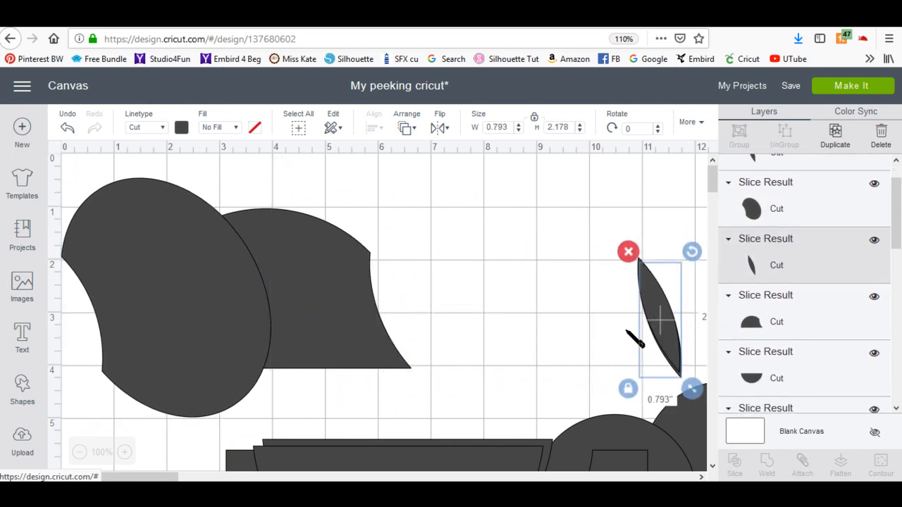
left_click_drag(673, 333, 645, 344)
Move the dome right, rotate the cut oval to about 55.21° and overlap its uncut side with the dome's left edge.
left_click_drag(305, 288, 463, 292)
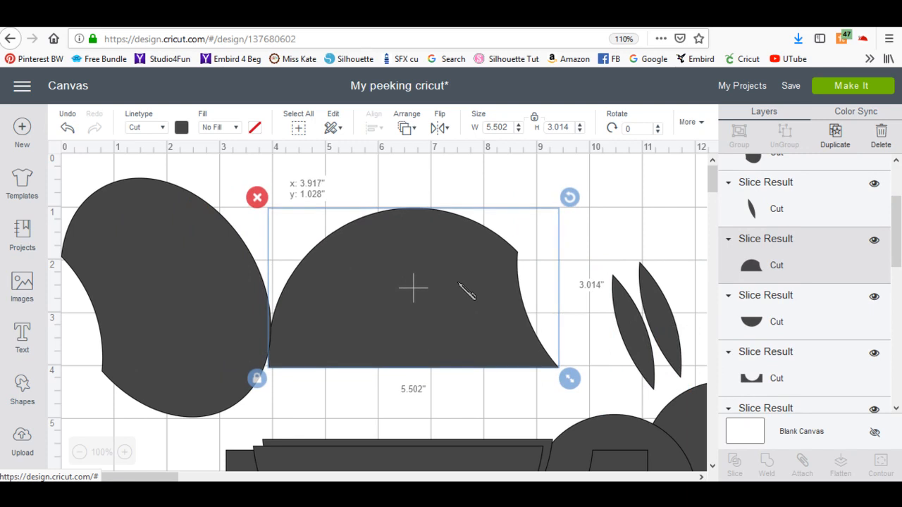
left_click_drag(176, 289, 195, 299)
left_click_drag(318, 181, 423, 344)
mouse_move(237, 304)
left_mouse_down()
mouse_move(256, 296)
mouse_move(253, 265)
mouse_move(245, 316)
mouse_move(228, 295)
mouse_move(245, 305)
left_mouse_up()
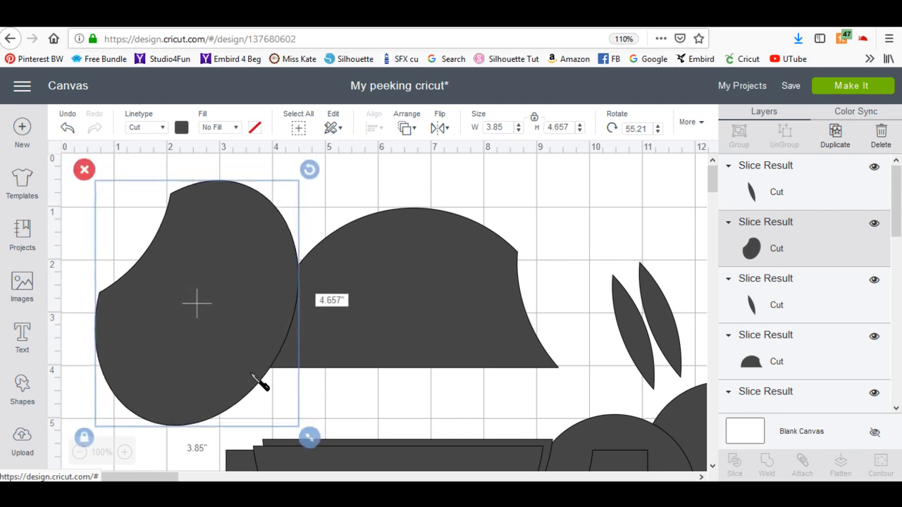
left_click_drag(251, 367, 244, 368)
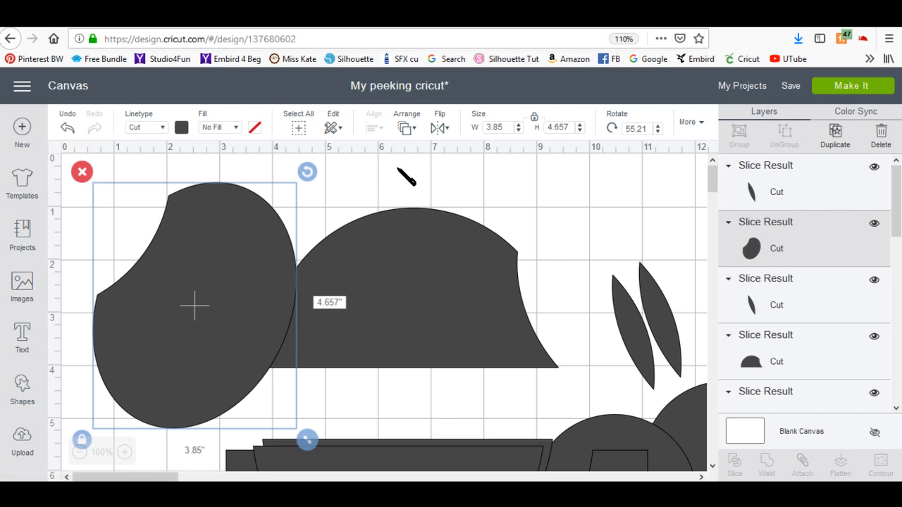
Slice the dome's left side with the oval, move the oval and slivers away, and shift the bell-shaped piece down and left.
left_click(477, 166)
left_click_drag(508, 186, 141, 338)
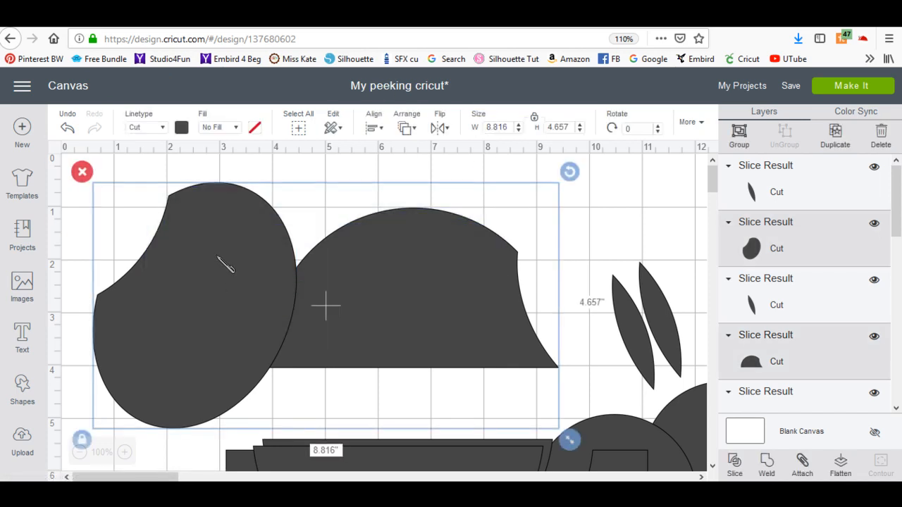
left_click(735, 467)
left_click_drag(151, 328, 264, 495)
left_click_drag(299, 392, 618, 432)
left_click_drag(288, 326, 144, 243)
left_click_drag(281, 315, 83, 201)
left_click_drag(139, 222, 110, 195)
left_click_drag(449, 323, 349, 371)
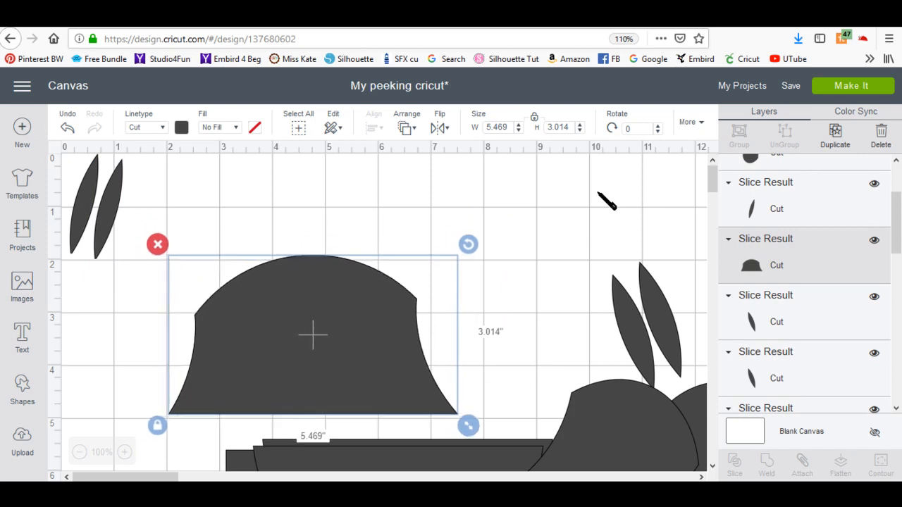
Move a leftover half circle from below onto the top of the bell-shaped piece and flip it vertically.
scroll(595, 254, "down", 3)
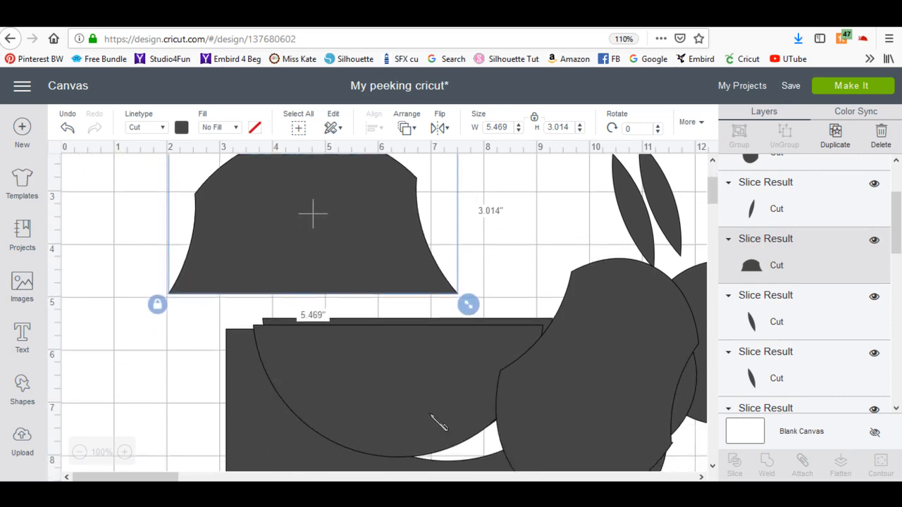
left_click_drag(475, 409, 517, 238)
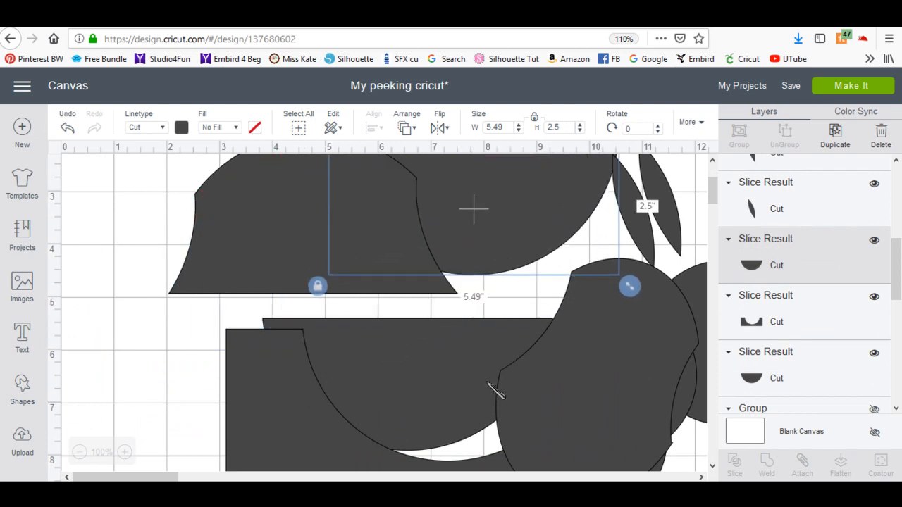
scroll(484, 422, "up", 4)
left_click_drag(483, 367, 360, 264)
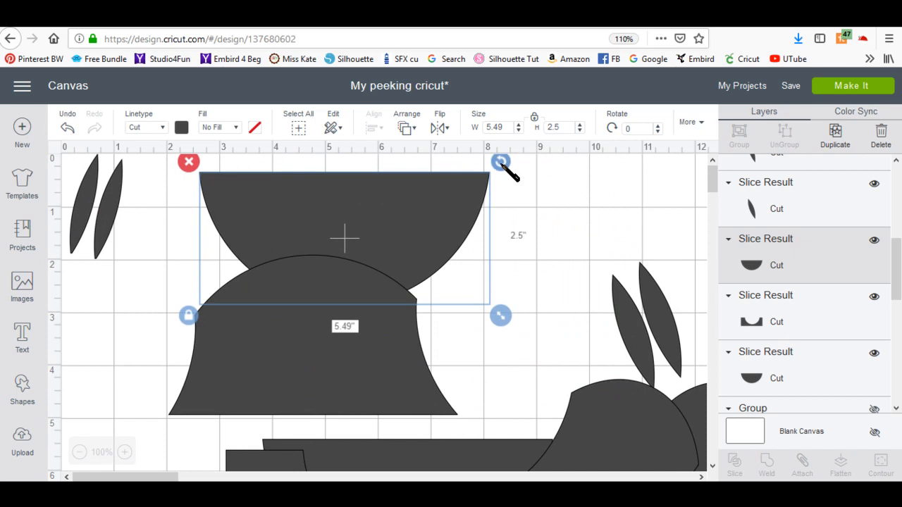
left_click(437, 129)
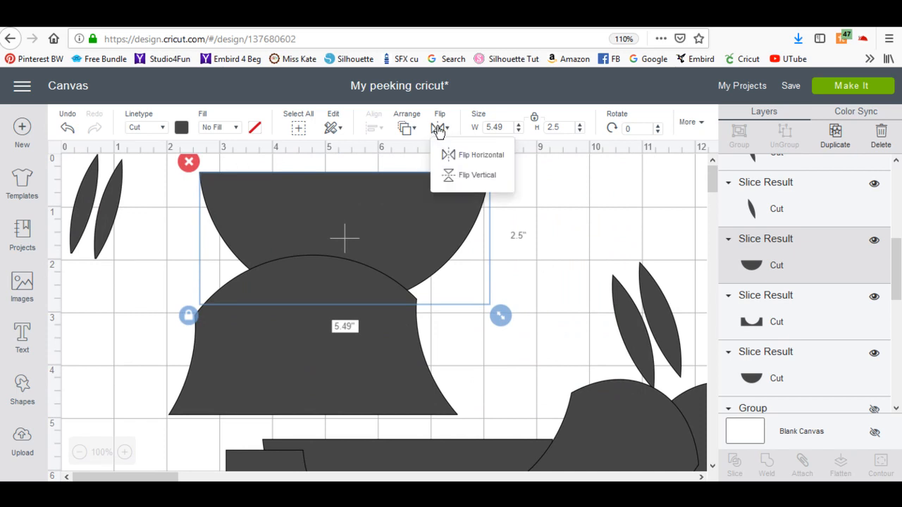
left_click(457, 175)
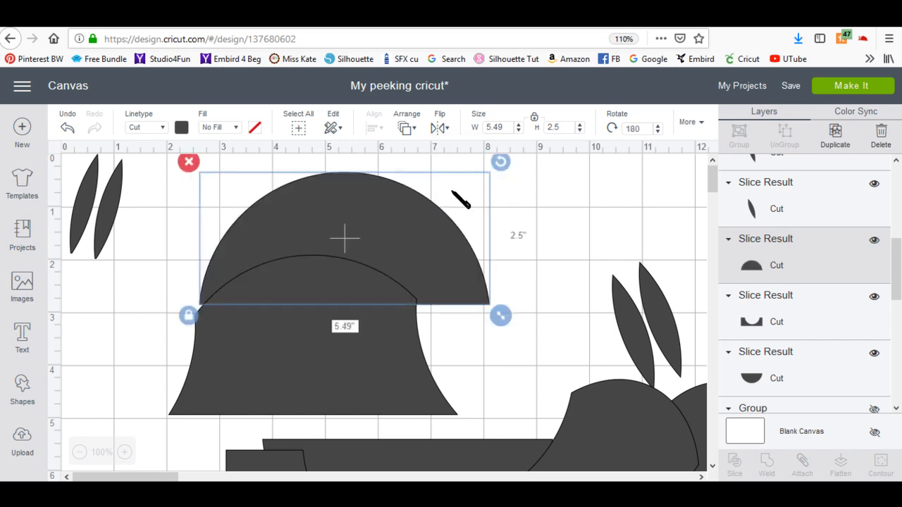
Shrink the half circle to about 4.16 by 2.12 in, rotated to about 174.11°, and fit it over the bell shape's top corners.
mouse_move(405, 225)
left_mouse_down()
mouse_move(400, 234)
mouse_move(411, 246)
mouse_move(399, 241)
left_mouse_up()
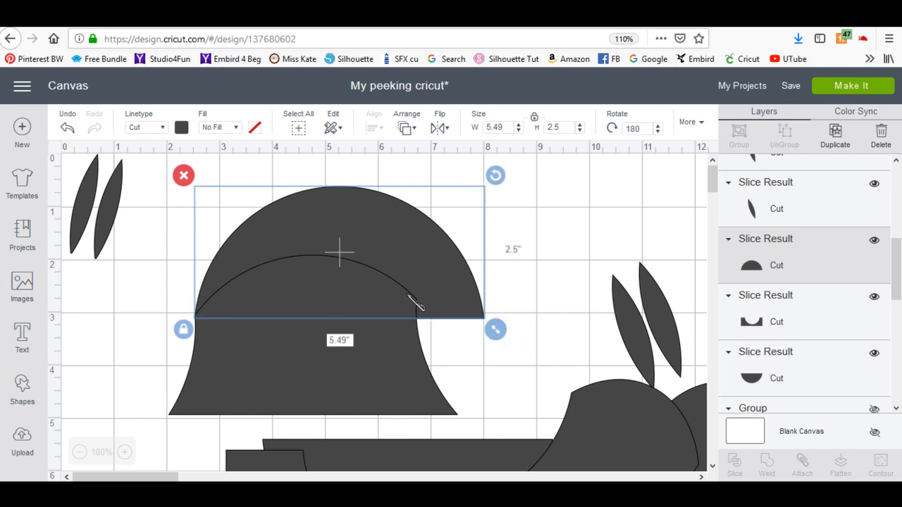
left_click_drag(498, 330, 425, 302)
left_click_drag(344, 235, 350, 268)
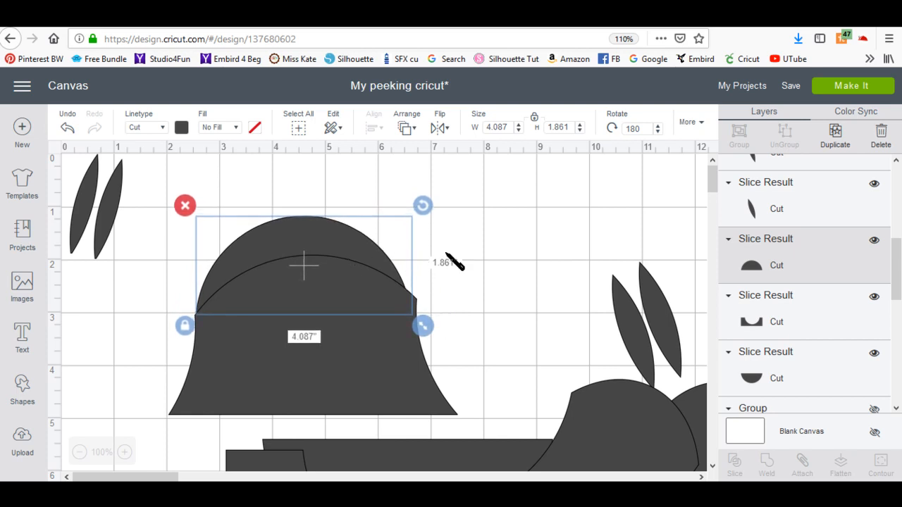
left_click_drag(423, 326, 428, 328)
mouse_move(428, 209)
left_mouse_down()
mouse_move(441, 209)
mouse_move(431, 188)
mouse_move(429, 200)
left_mouse_up()
left_click_drag(312, 272, 308, 272)
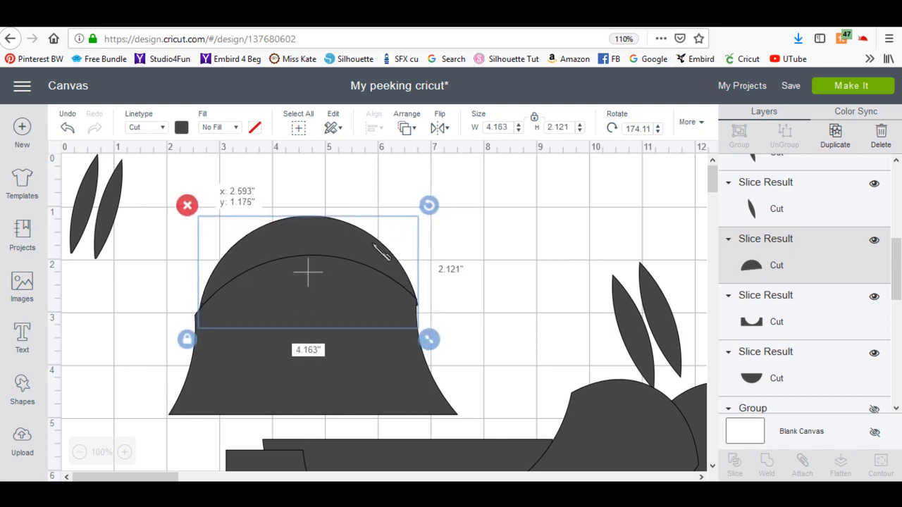
left_click_drag(380, 253, 380, 247)
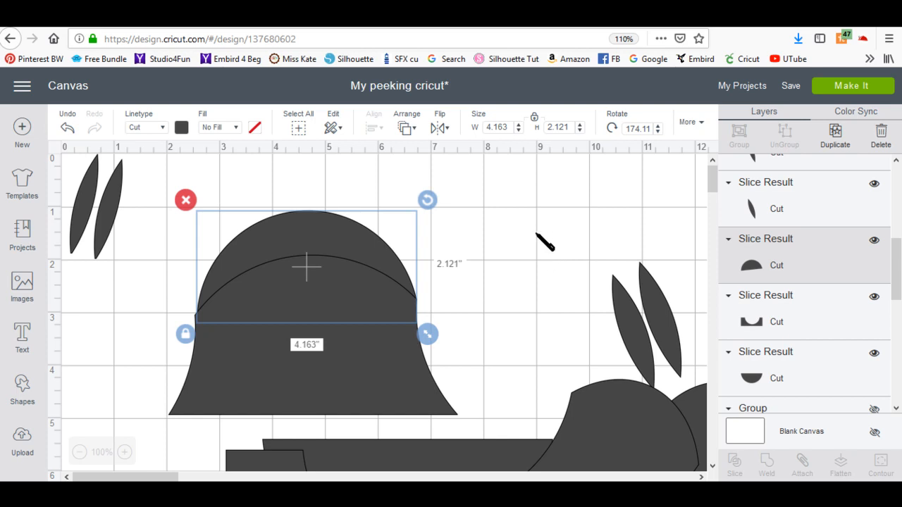
Weld the half circle and the bell-shaped piece into one shape.
left_click(231, 182)
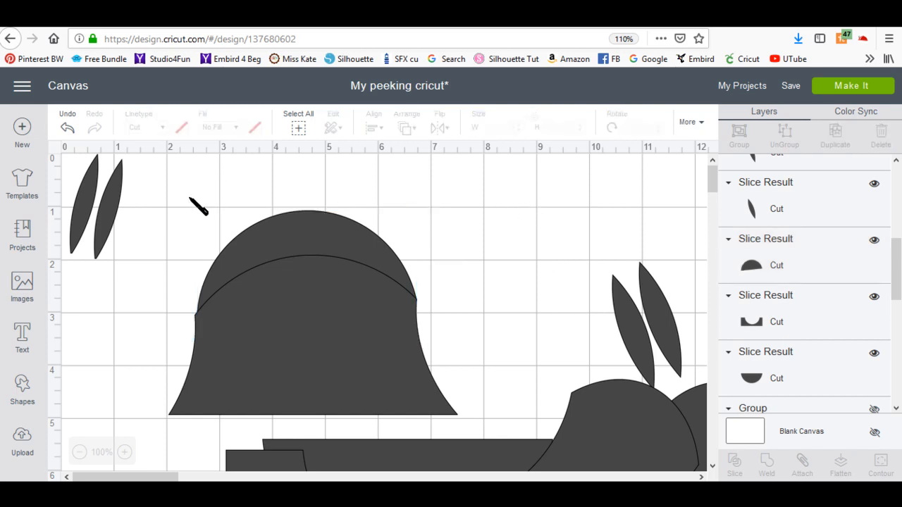
left_click_drag(179, 204, 470, 400)
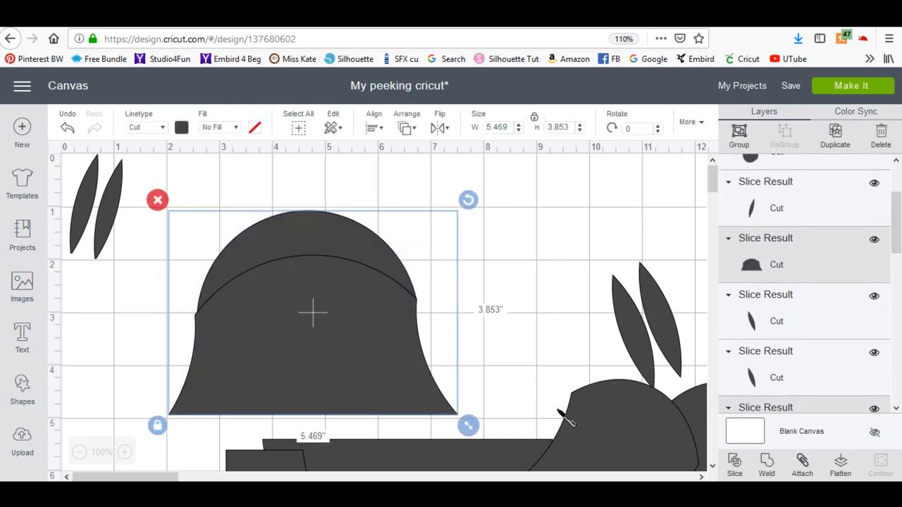
left_click(767, 462)
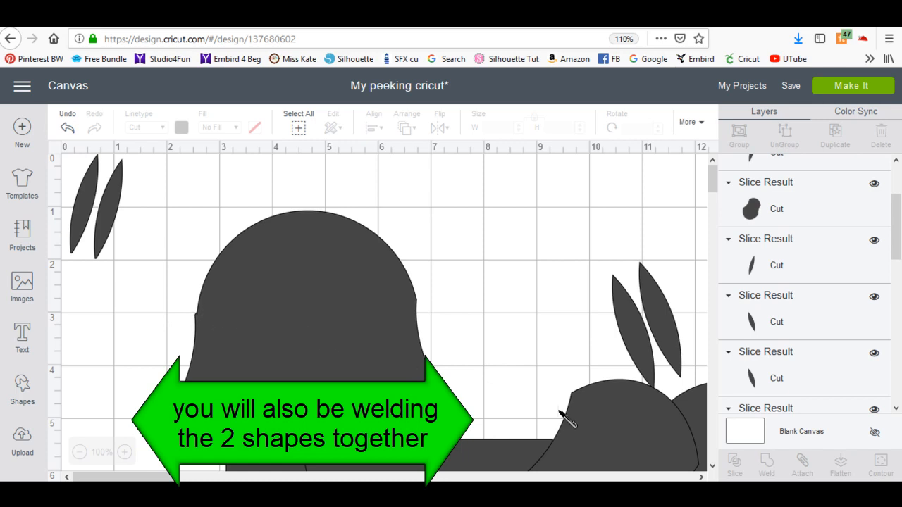
Move the bean-shaped slice piece onto the bell, shrink it to bulge past the left shoulder, and nudge the bell down to fit.
left_click_drag(620, 426, 531, 263)
left_click_drag(599, 214, 409, 216)
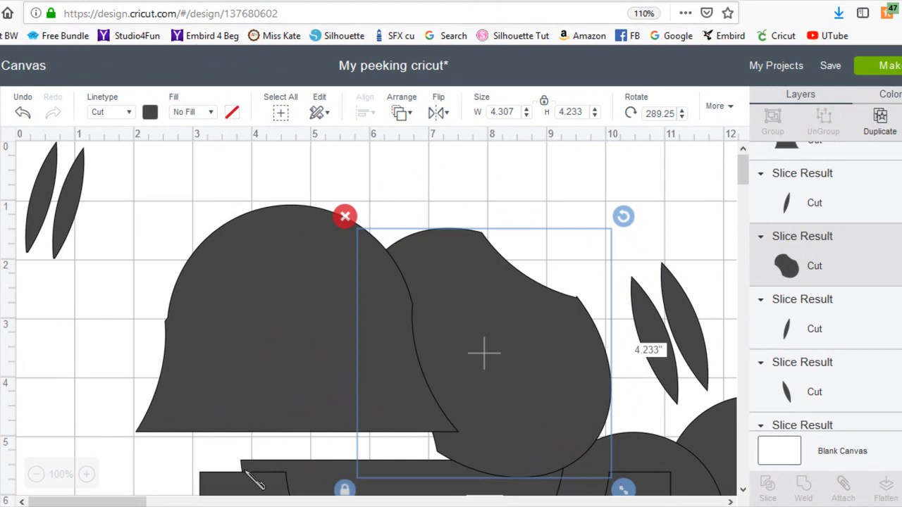
left_click_drag(623, 488, 282, 345)
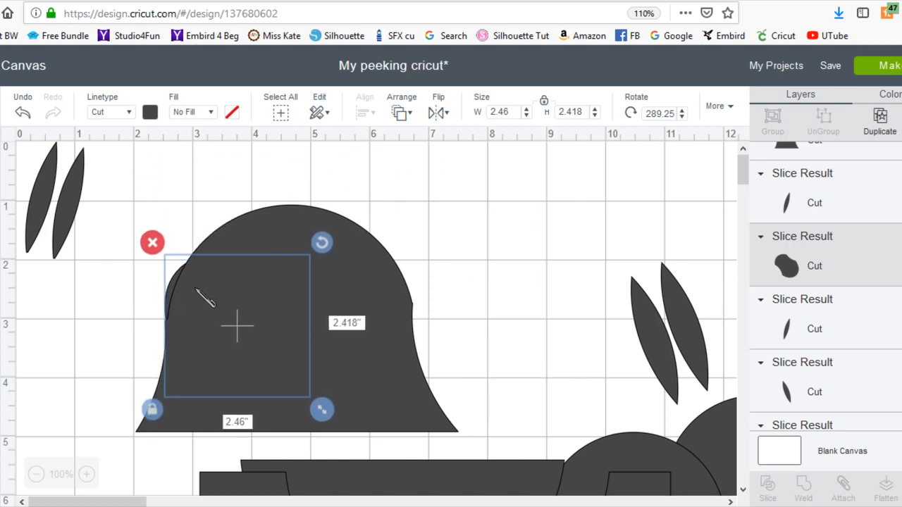
left_click_drag(331, 417, 368, 452)
left_click(278, 342)
left_click_drag(267, 327, 283, 367)
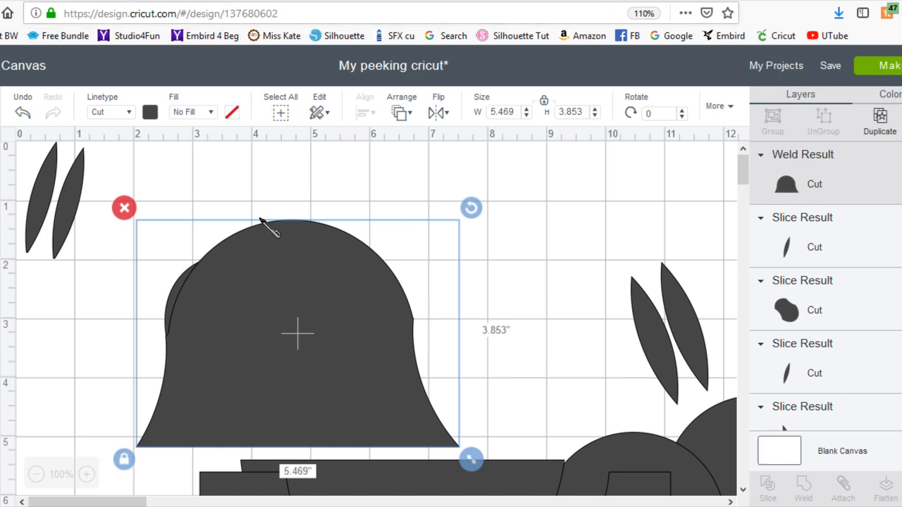
Weld the bell shape with the bean-shaped piece and shift the merged shape slightly up and right.
left_click(281, 177)
left_click_drag(144, 208, 403, 362)
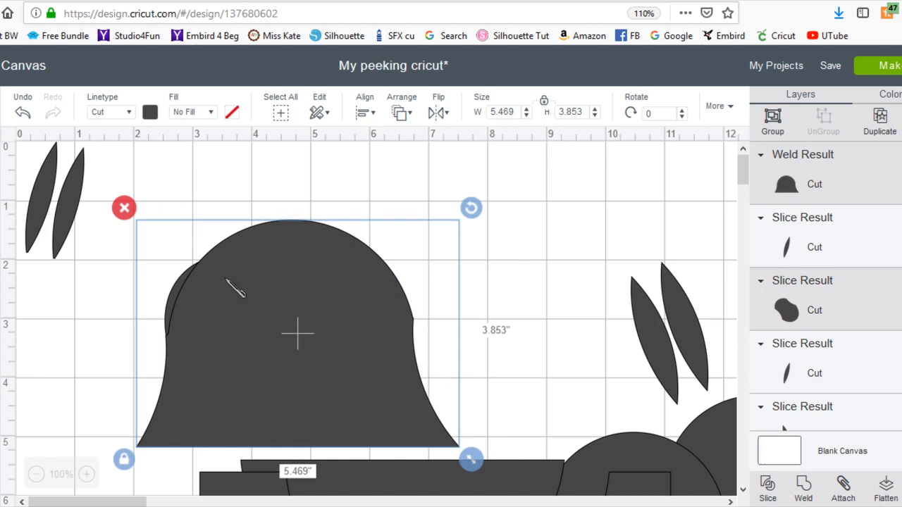
left_click(804, 495)
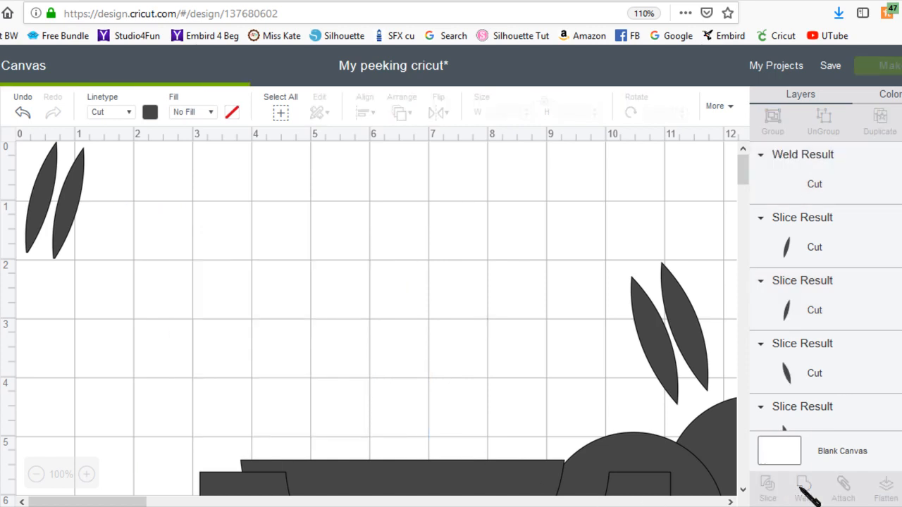
left_click_drag(247, 344, 258, 308)
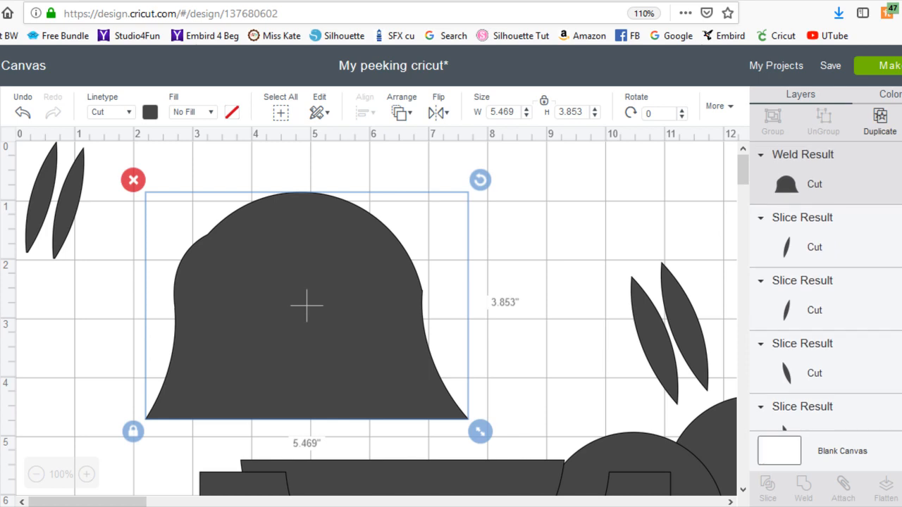
Unhide the green bug and both of its white eyes beside the bell shape.
scroll(824, 303, "down", 10)
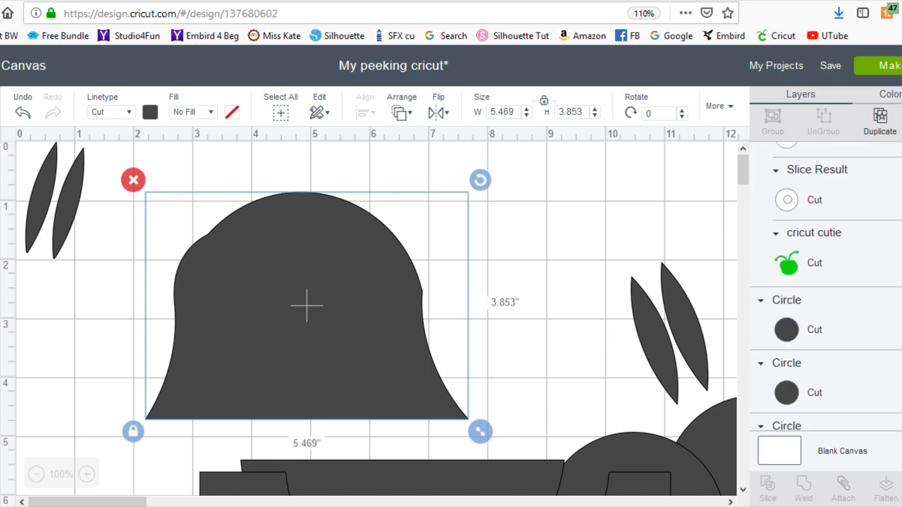
left_click(897, 263)
left_click_drag(706, 273, 509, 258)
left_click(726, 233)
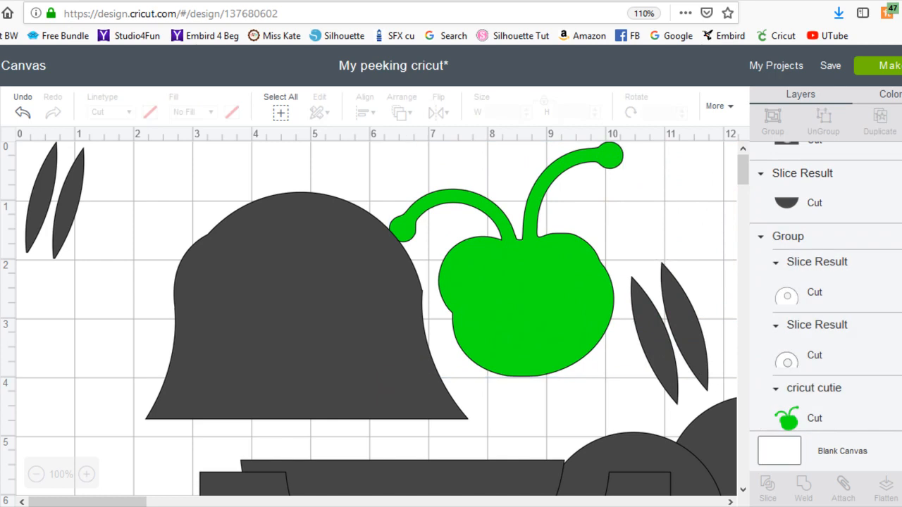
left_click(805, 353)
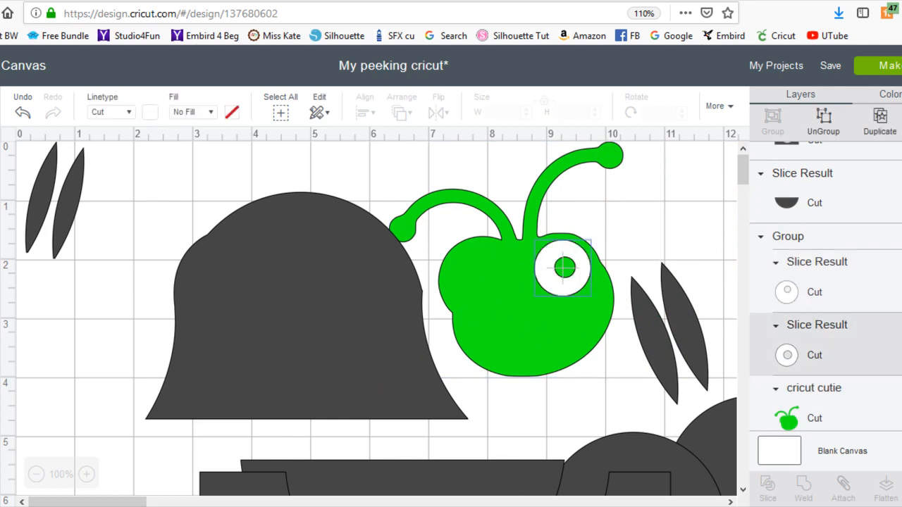
left_click(806, 352)
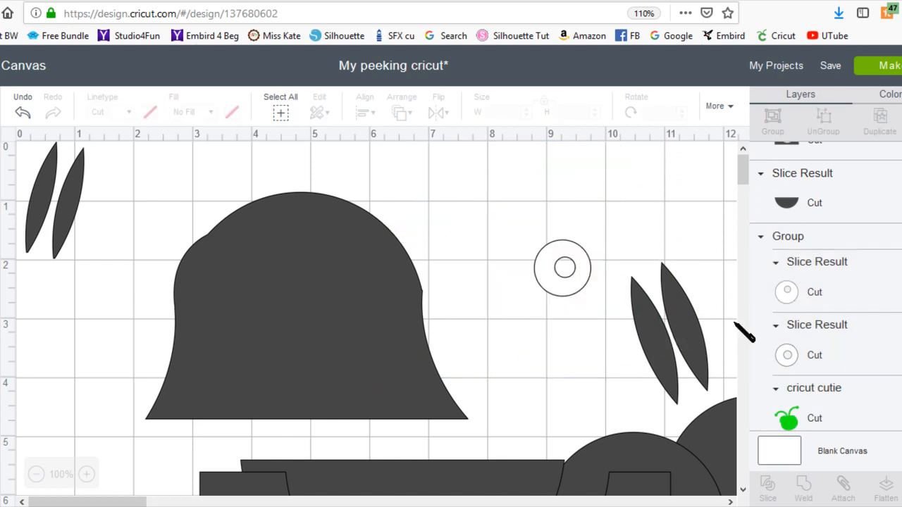
scroll(824, 295, "down", 1)
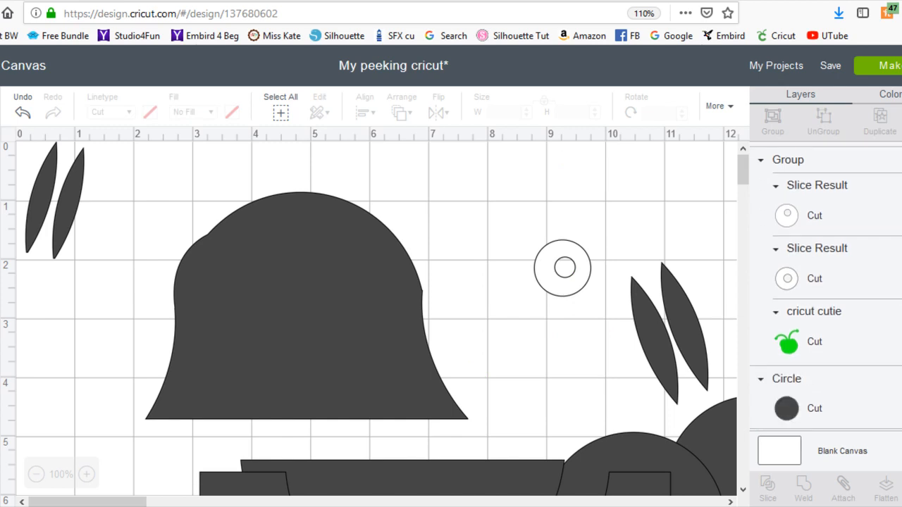
left_click(506, 260)
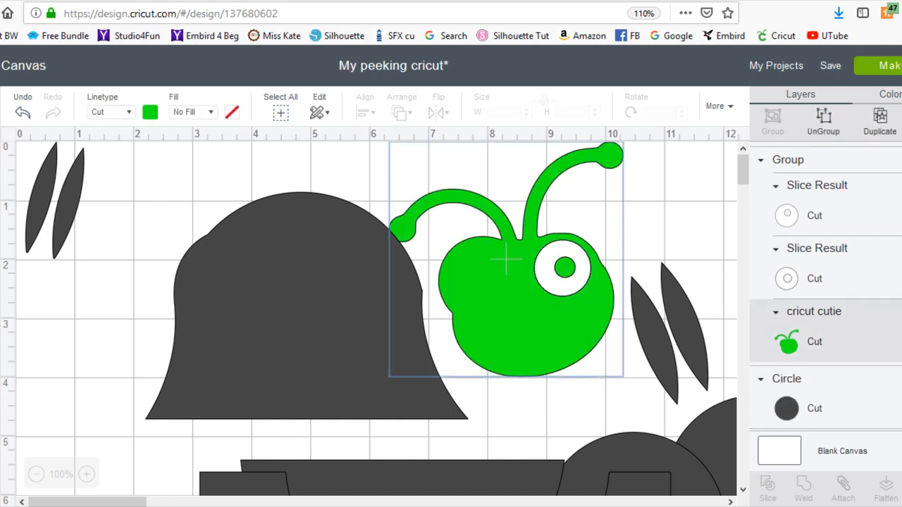
left_click(814, 208)
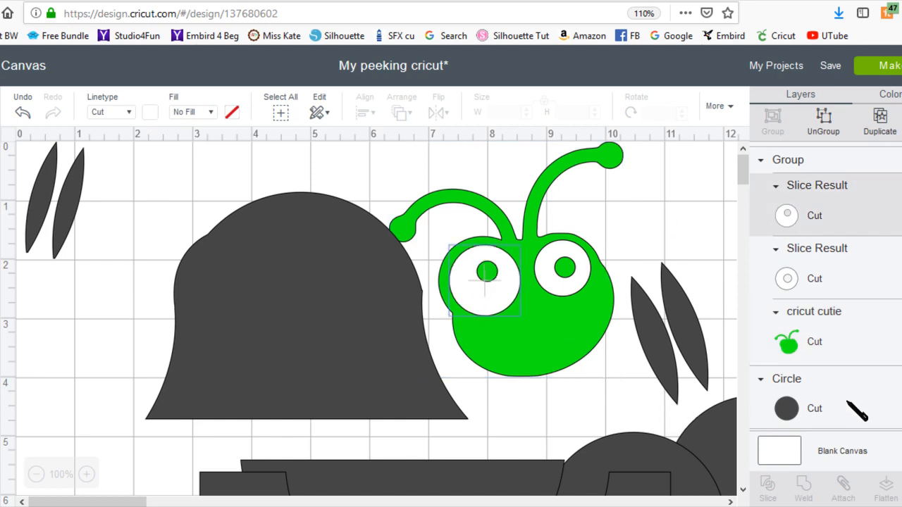
Move a spare circle to the empty area at the far left and reshape it into an oval about 0.43 by 0.63 in.
left_click(799, 419)
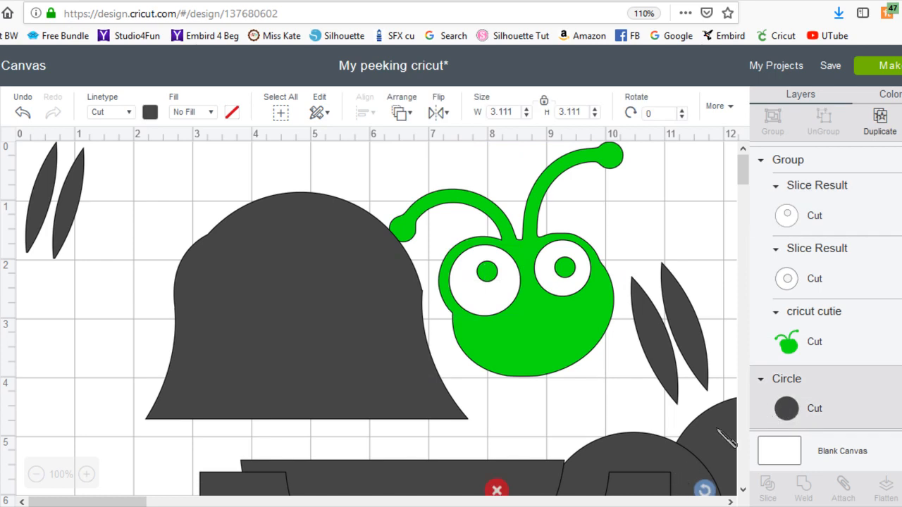
scroll(726, 412, "down", 4)
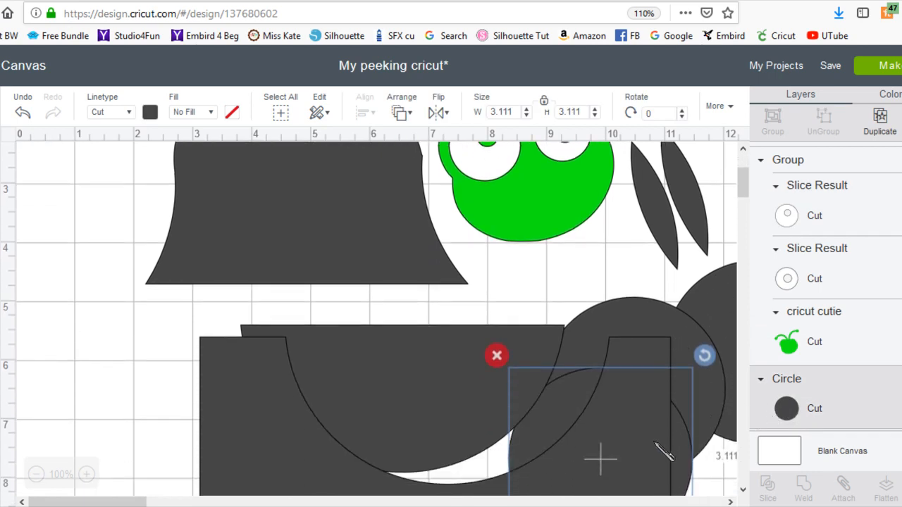
left_click_drag(691, 457, 161, 377)
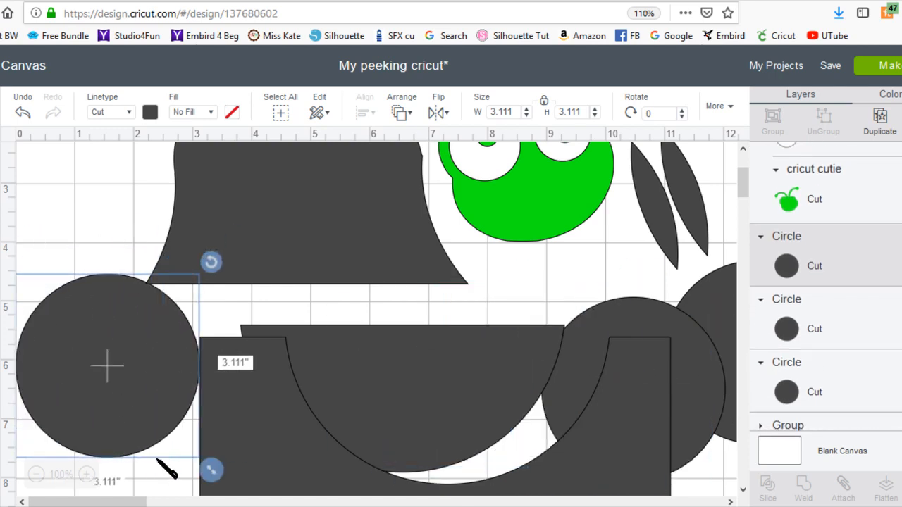
left_click_drag(226, 479, 94, 360)
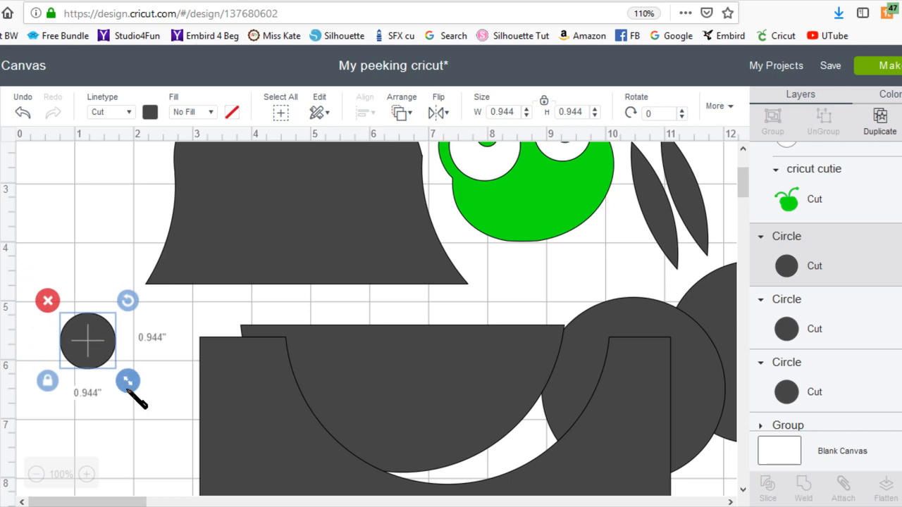
left_click_drag(129, 388, 118, 372)
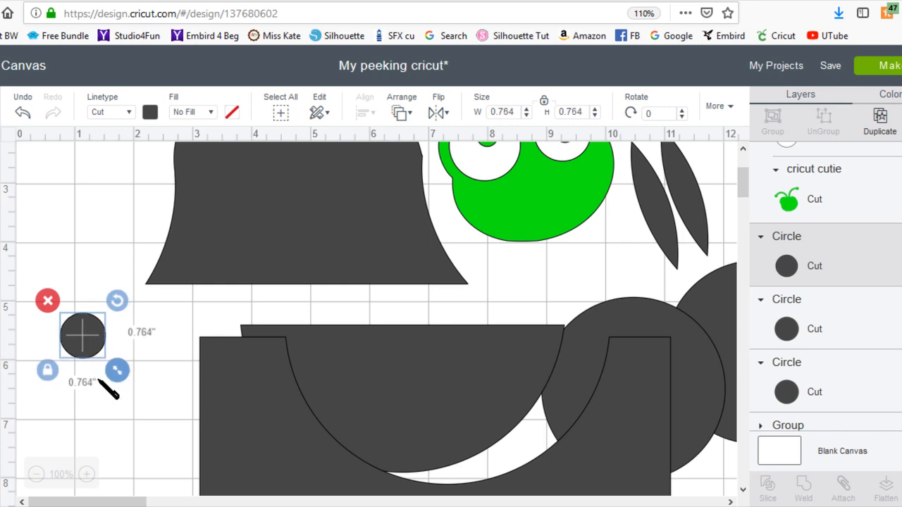
left_click(47, 370)
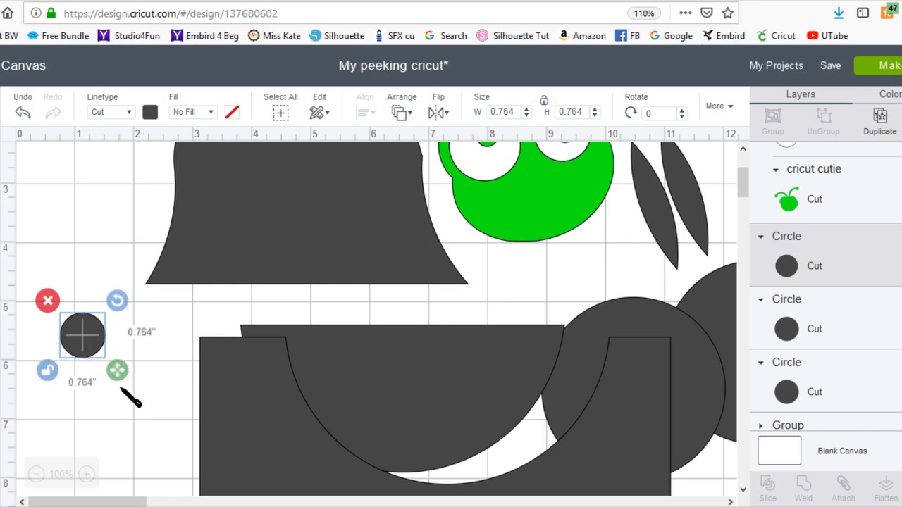
left_click_drag(121, 370, 101, 364)
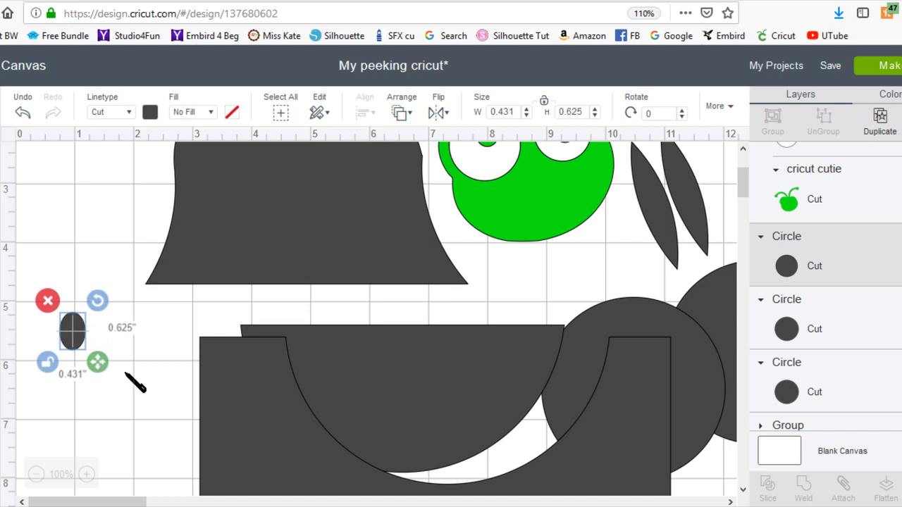
left_click(138, 420)
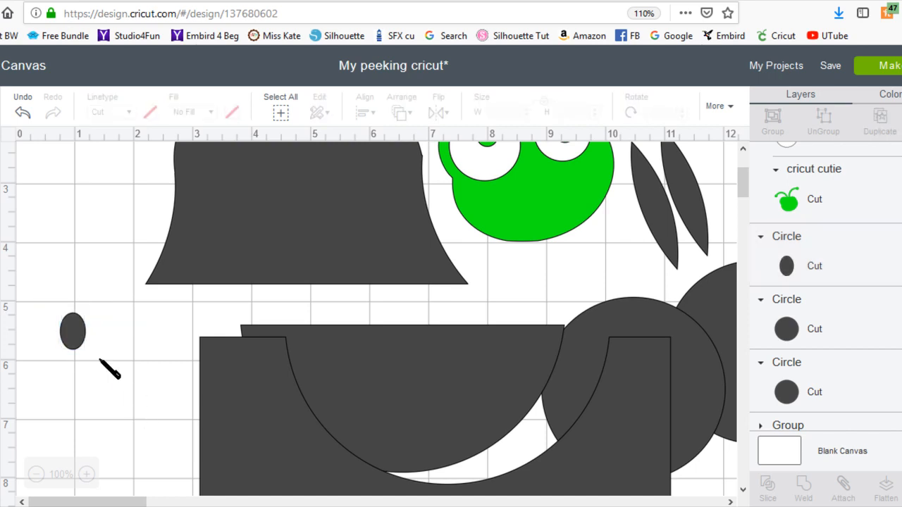
Place the small oval on the bug's face as a mouth below the eyes, in front of all layers, rotated to about 329.87°.
left_click(72, 330)
left_click_drag(100, 307, 86, 303)
left_click_drag(74, 337, 561, 256)
right_click(559, 257)
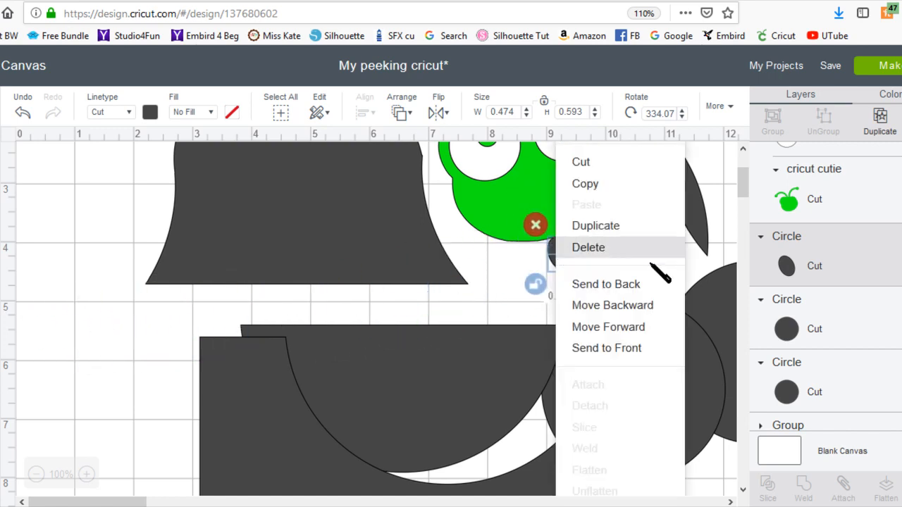
left_click(629, 356)
left_click_drag(568, 262, 545, 212)
left_click_drag(568, 169, 571, 170)
left_click_drag(548, 200, 548, 197)
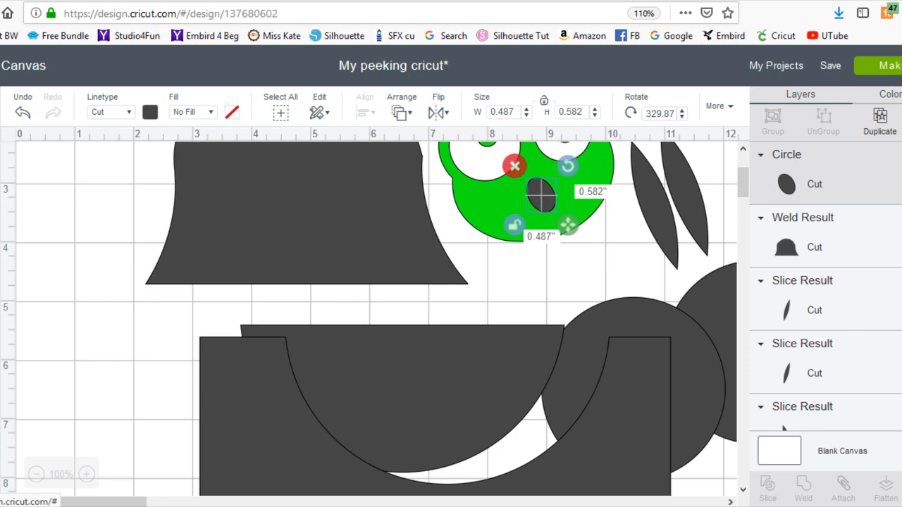
scroll(824, 282, "down", 6)
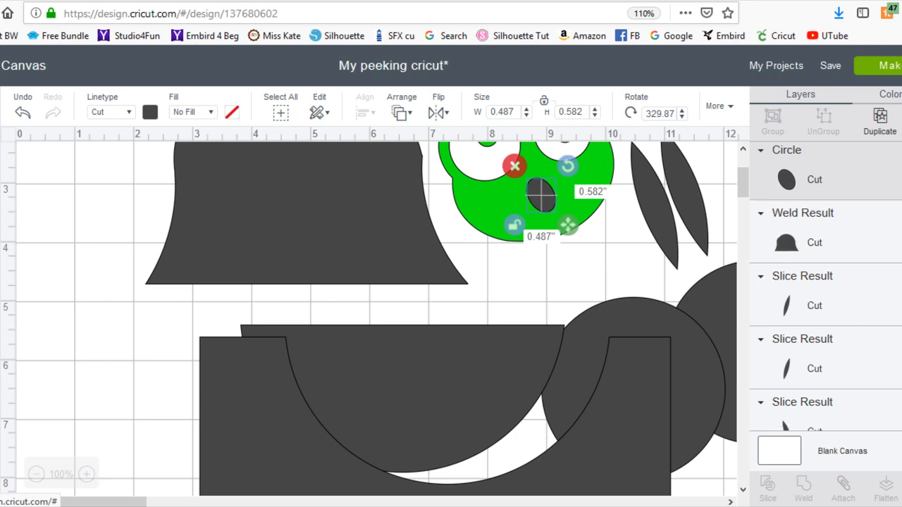
scroll(824, 282, "down", 3)
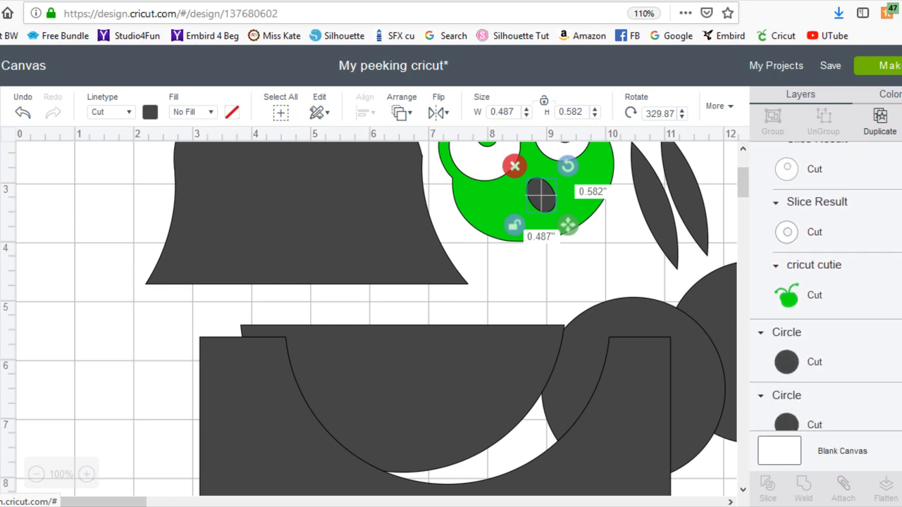
left_click(782, 285, "shift")
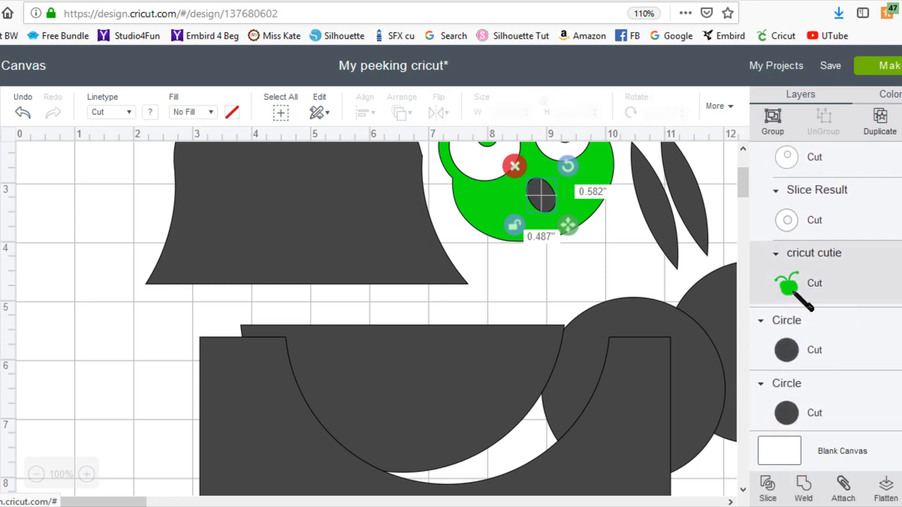
left_click(795, 356, "shift")
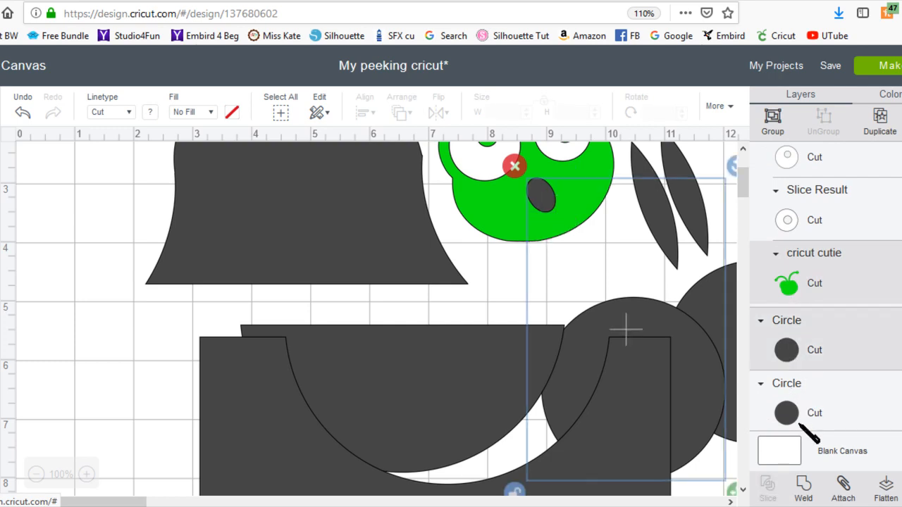
left_click(496, 290)
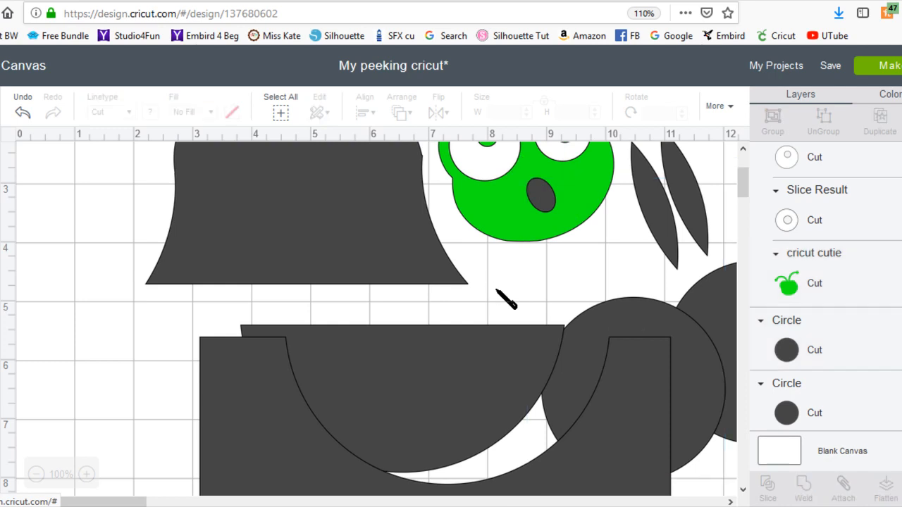
Group the oval mouth with the green bug and both of its white eyes.
scroll(620, 331, "up", 2)
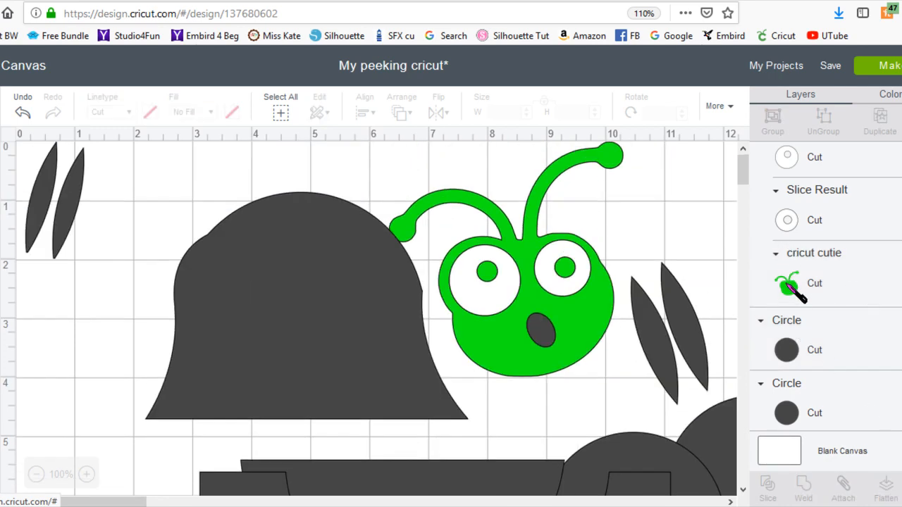
left_click(793, 289)
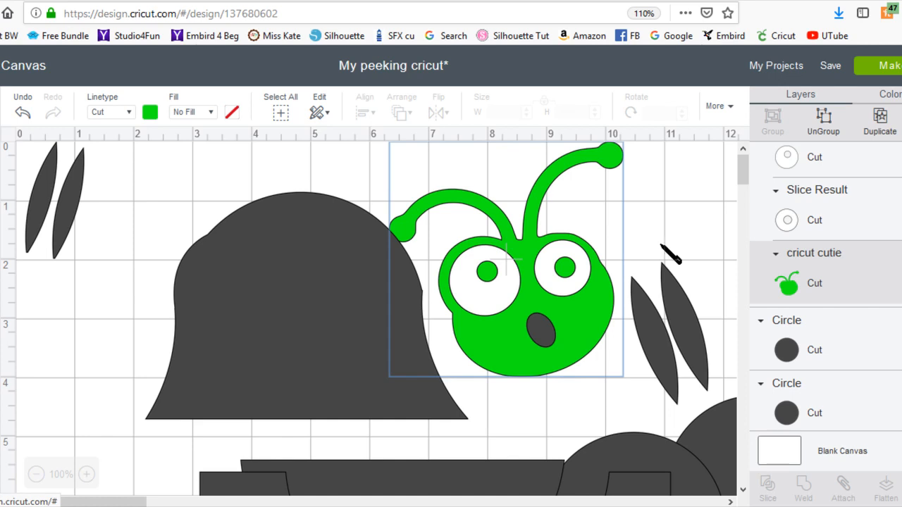
left_click(799, 218, "shift")
left_click(803, 169, "shift")
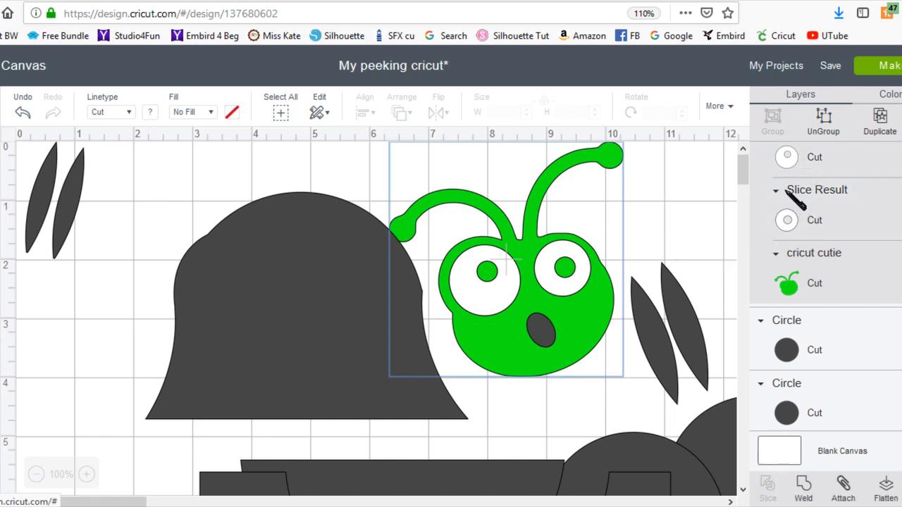
scroll(821, 366, "down", 5)
scroll(826, 363, "up", 2)
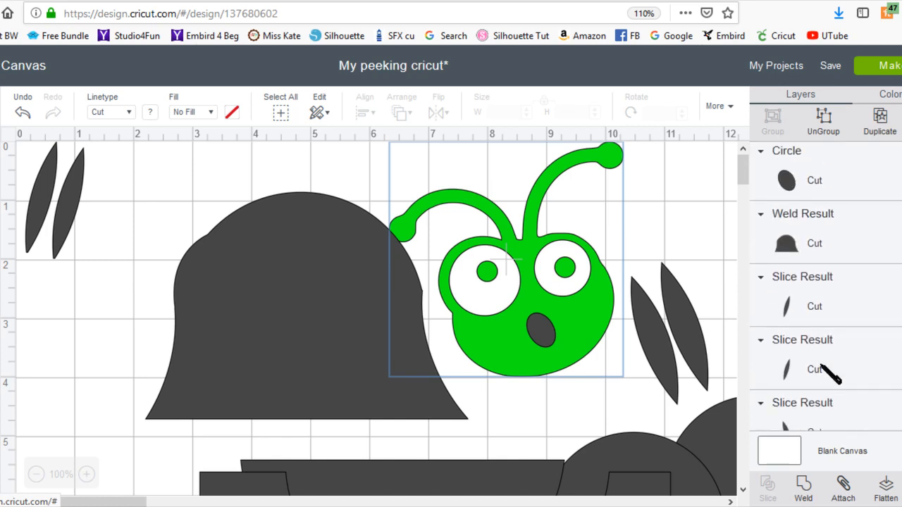
left_click(788, 186)
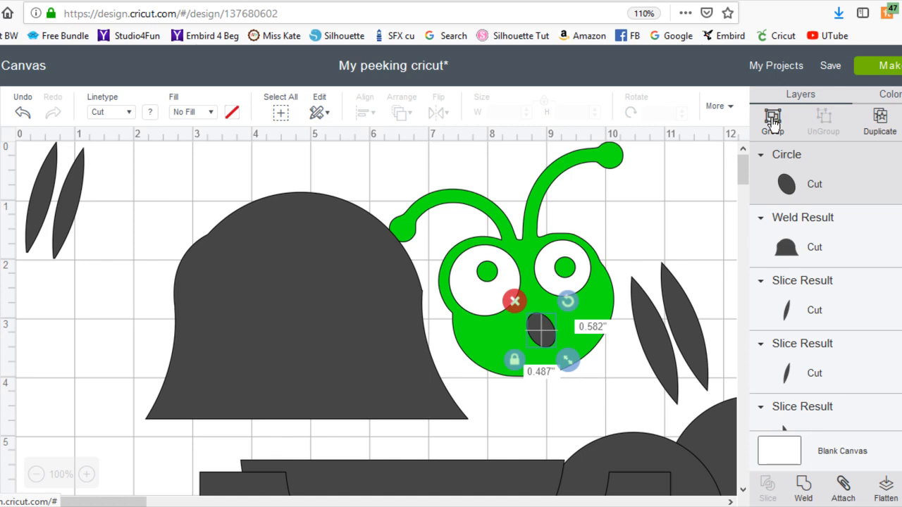
left_click(773, 121)
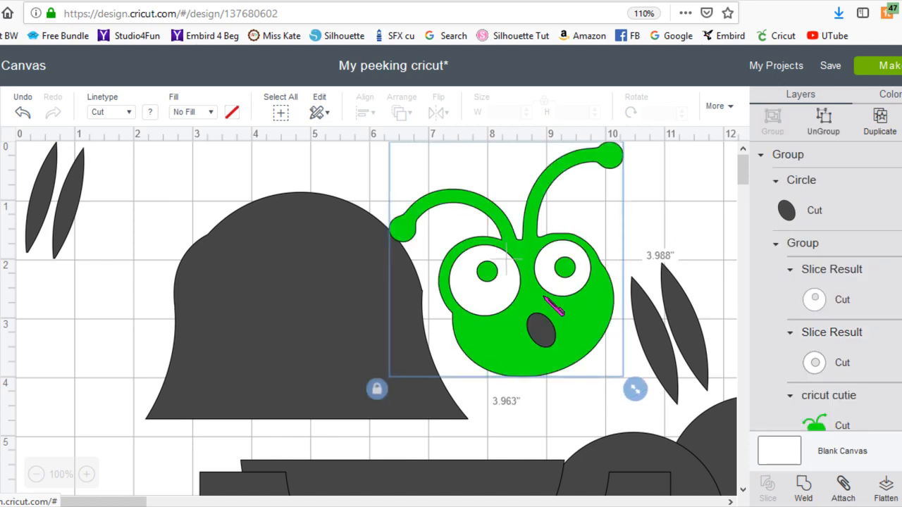
Enlarge the grouped bug to about 5.96 by 6 in and move it down over the left part of the notched rectangle.
left_click_drag(578, 321, 339, 324)
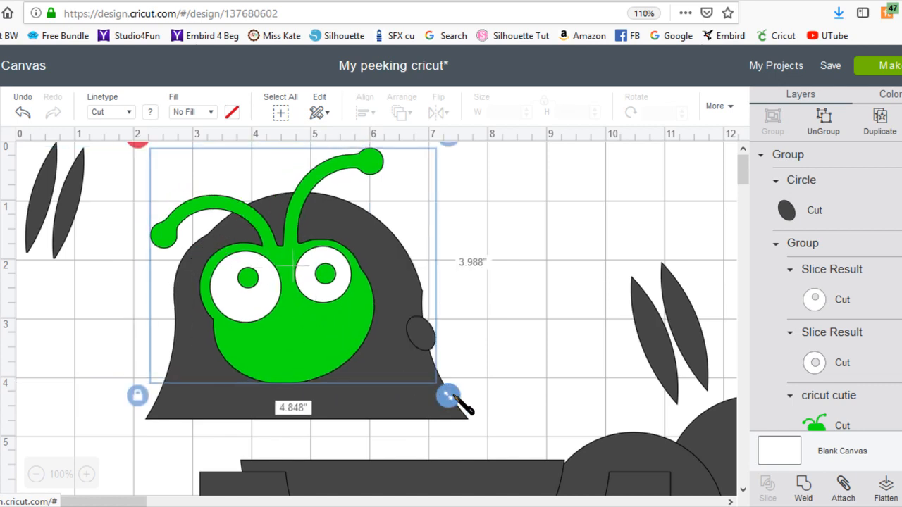
left_click_drag(454, 398, 519, 467)
left_click_drag(663, 391, 611, 310)
left_click(419, 279)
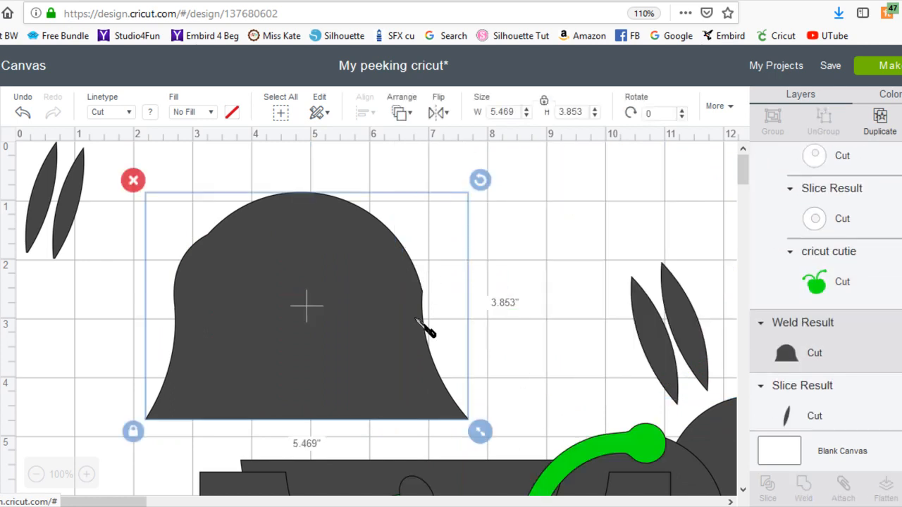
left_click_drag(563, 362, 241, 437)
scroll(598, 319, "down", 5)
left_click_drag(226, 306, 210, 320)
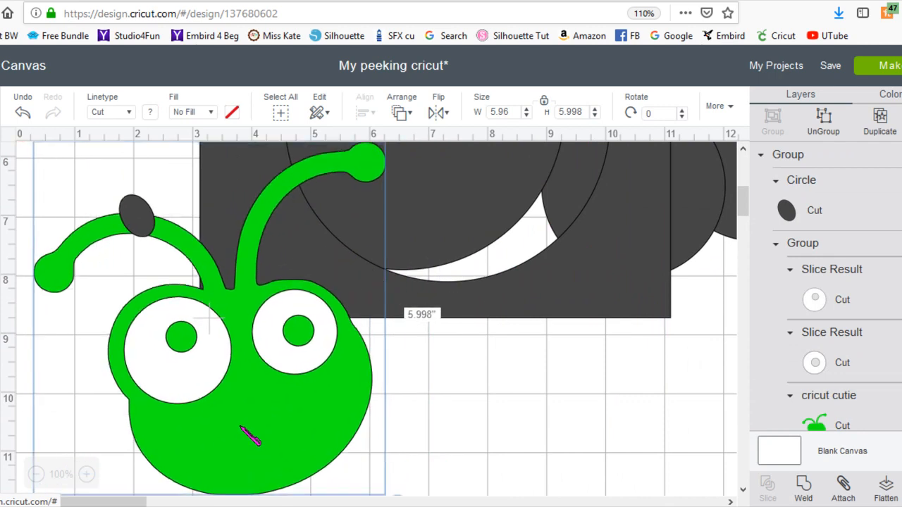
Ungroup the mouth from the enlarged bug and place it back on the lower face beneath the eyes.
left_click(814, 128)
mouse_move(134, 209)
left_mouse_down()
mouse_move(171, 252)
mouse_move(543, 455)
mouse_move(300, 373)
mouse_move(266, 439)
left_mouse_up()
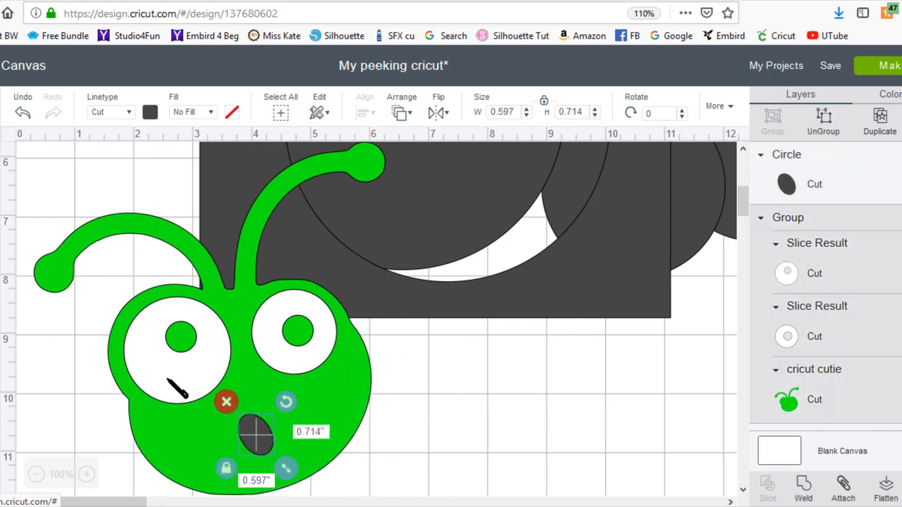
Move the bug and its eyes, without the mouth, onto the bell shape and scale them to about 4.8 by 4.83 in.
left_click(167, 379)
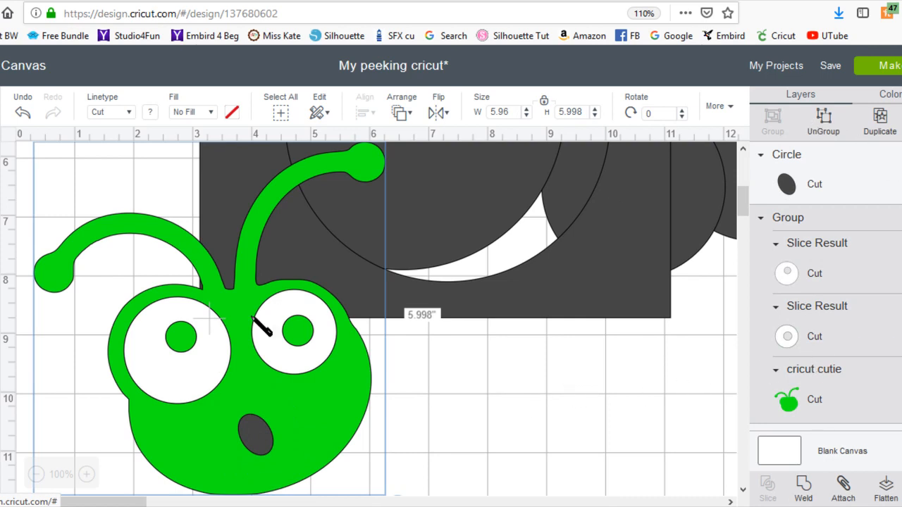
left_click(341, 400)
left_click(292, 368)
left_click_drag(361, 419, 507, 278)
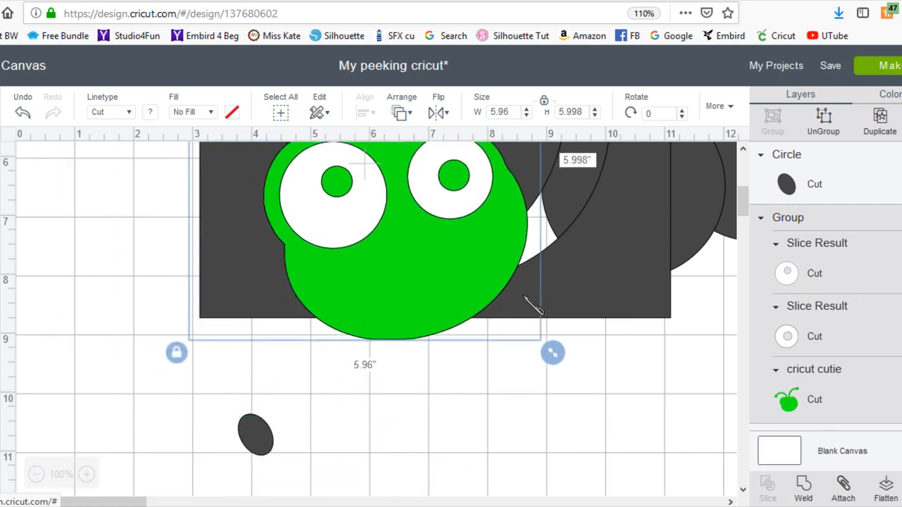
scroll(584, 393, "up", 4)
scroll(575, 383, "up", 2)
left_click_drag(419, 440, 320, 213)
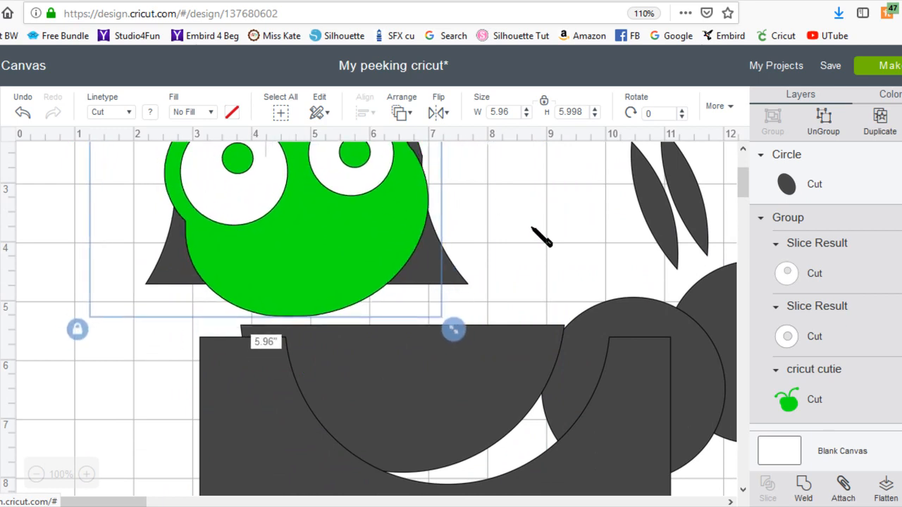
scroll(533, 233, "up", 1)
left_click_drag(463, 376, 396, 297)
left_click_drag(255, 194, 285, 193)
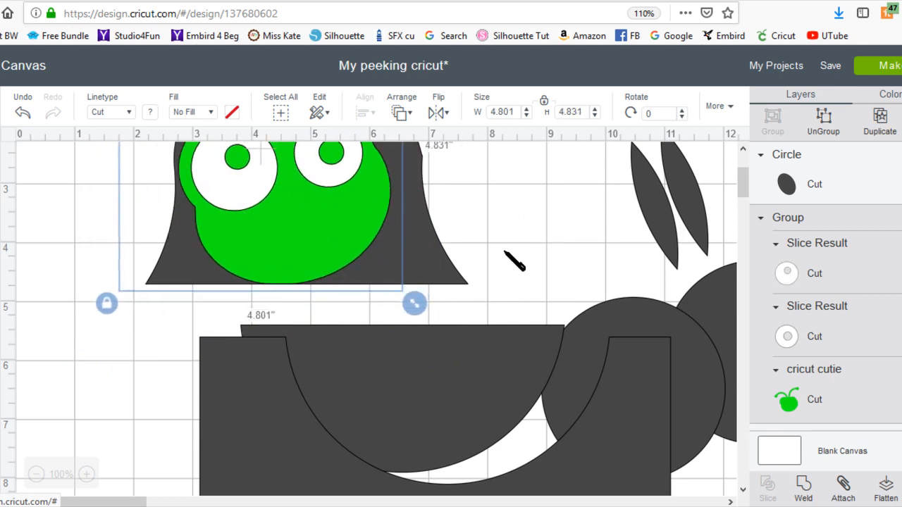
Delete the notched rectangle and clear the half circle out of the area below the bell shape.
left_click_drag(383, 397, 537, 427)
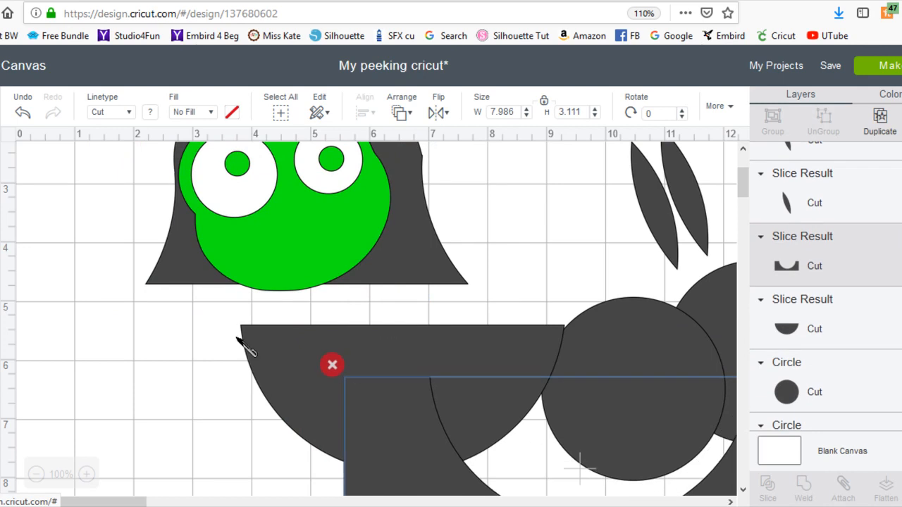
left_click(335, 366)
left_click_drag(365, 378, 751, 409)
left_click(448, 332)
Move the bell shape down and stretch only its width to about 6.76 in with the proportions unlocked.
left_click_drag(412, 269, 452, 406)
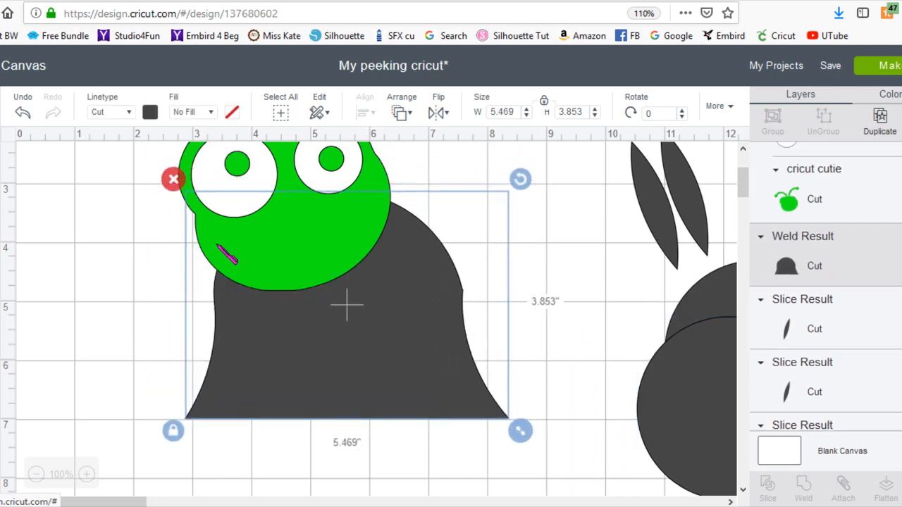
left_click(173, 431)
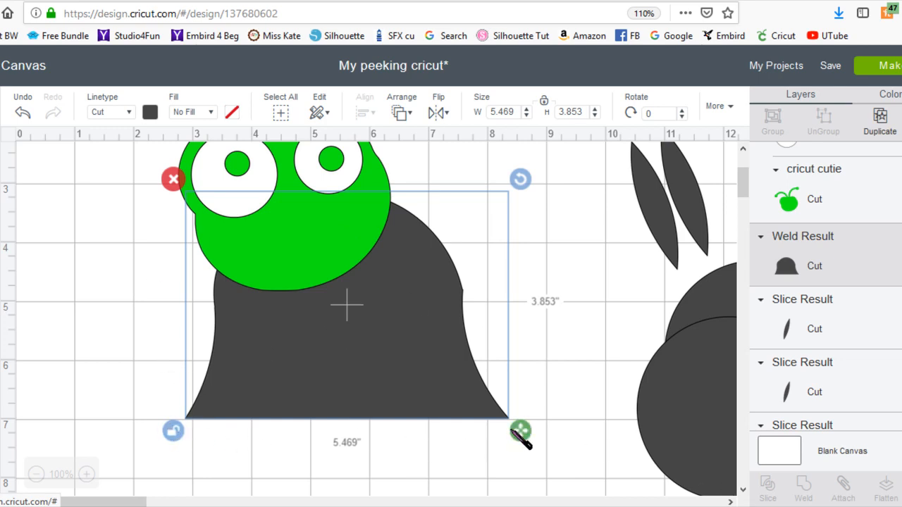
left_click_drag(522, 435, 597, 436)
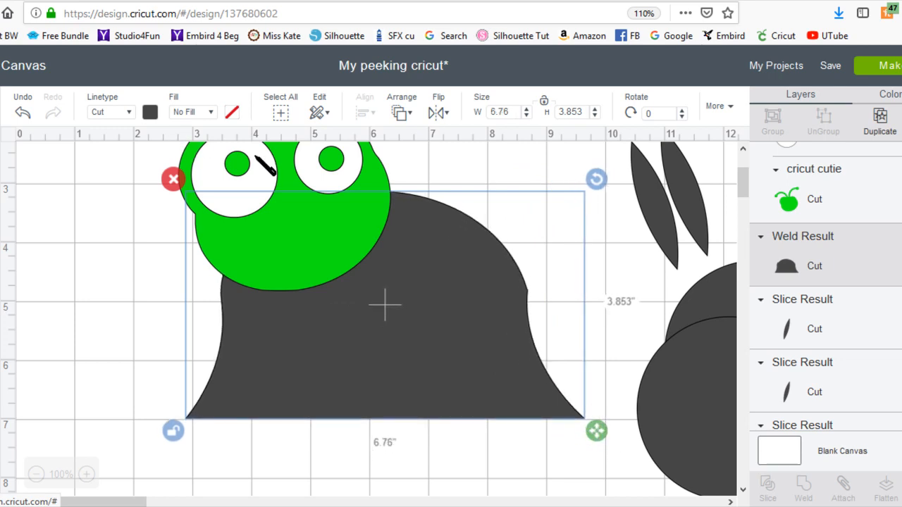
Move the bug down over the widened bell shape and place the oval mouth on its face below the eyes.
left_click_drag(264, 152, 341, 319)
scroll(556, 246, "down", 5)
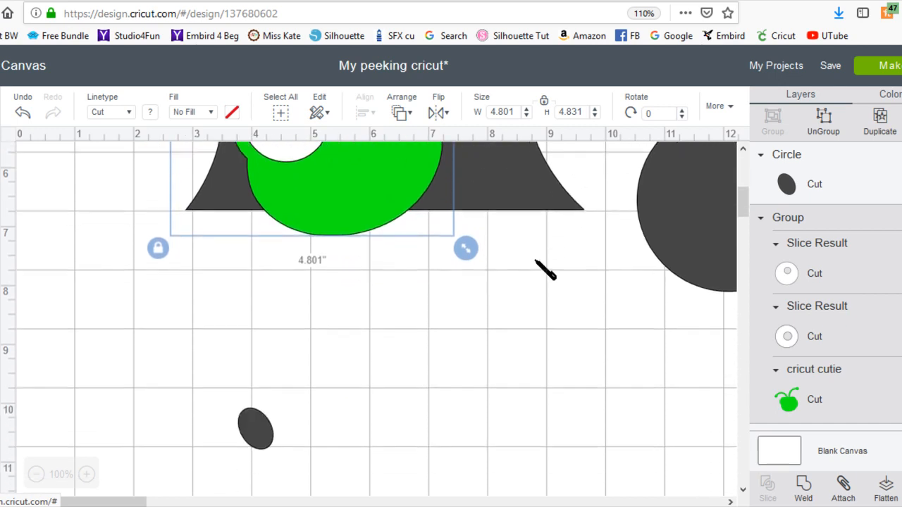
left_click_drag(267, 372, 479, 307)
scroll(481, 324, "up", 2)
left_click_drag(456, 426, 352, 274)
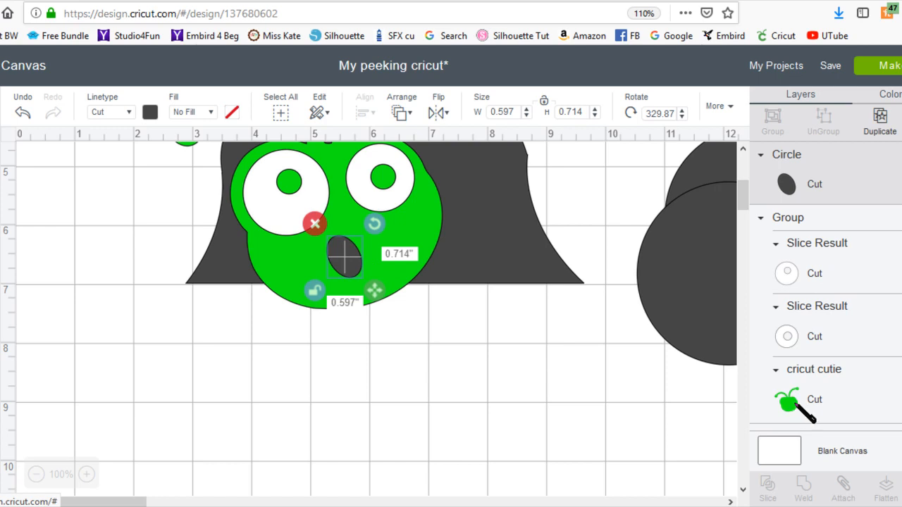
Group the repositioned mouth with the bug's head and both eyes.
left_click(804, 411, "shift")
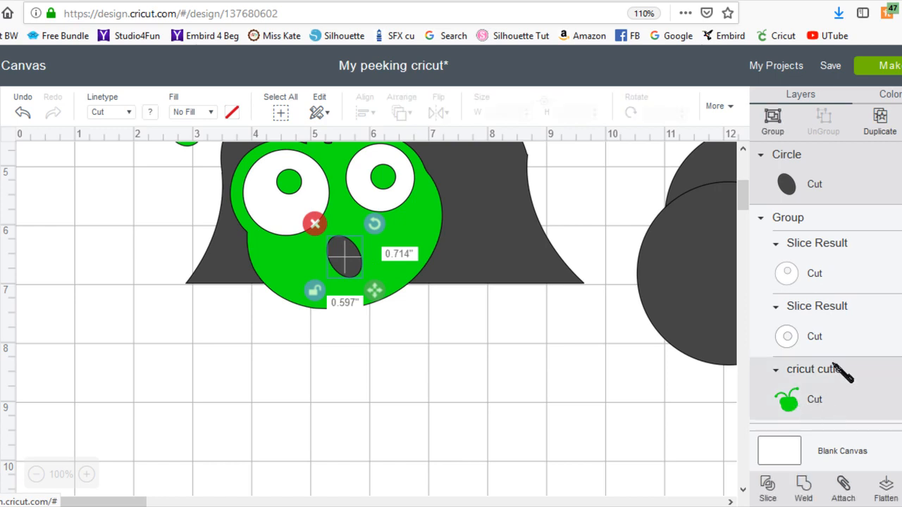
left_click(799, 338, "shift")
left_click(799, 272, "shift")
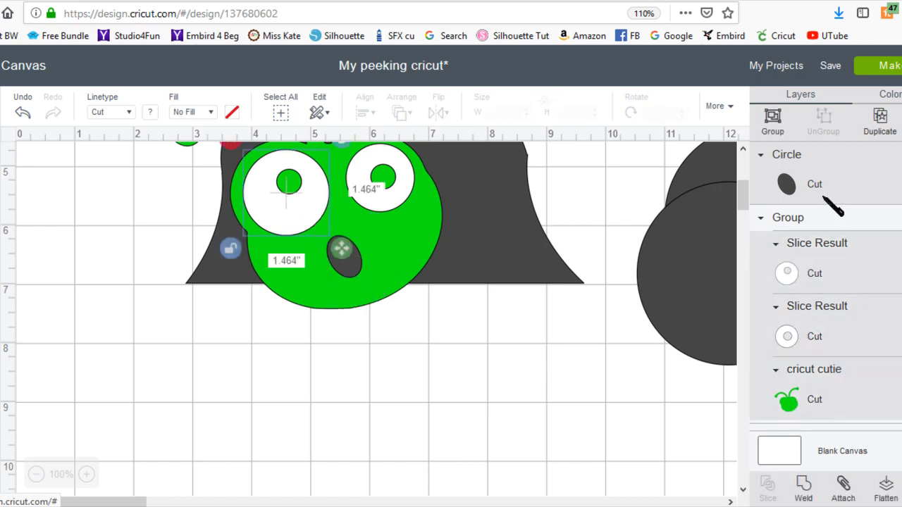
key("ctrl+g")
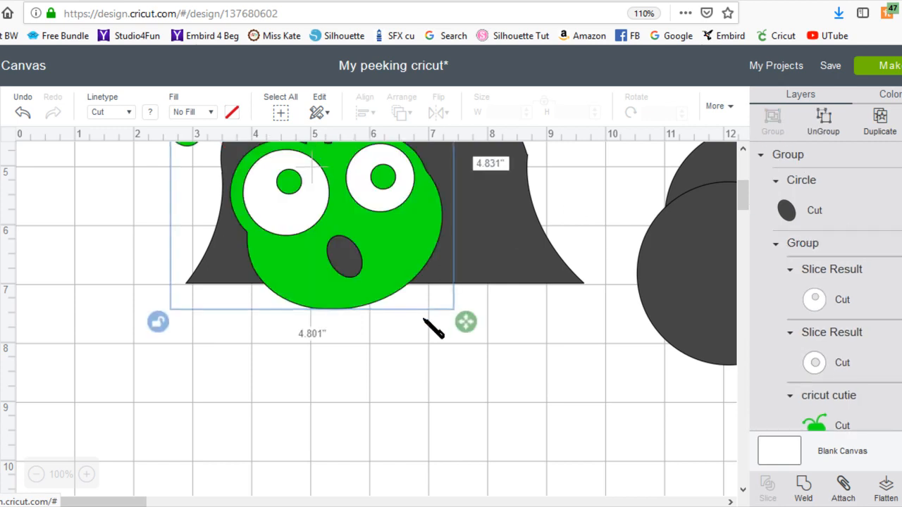
Insert a square and move it down to the bottom edge of the bug's face.
scroll(512, 384, "down", 1)
scroll(512, 384, "down", 2)
scroll(514, 391, "up", 4)
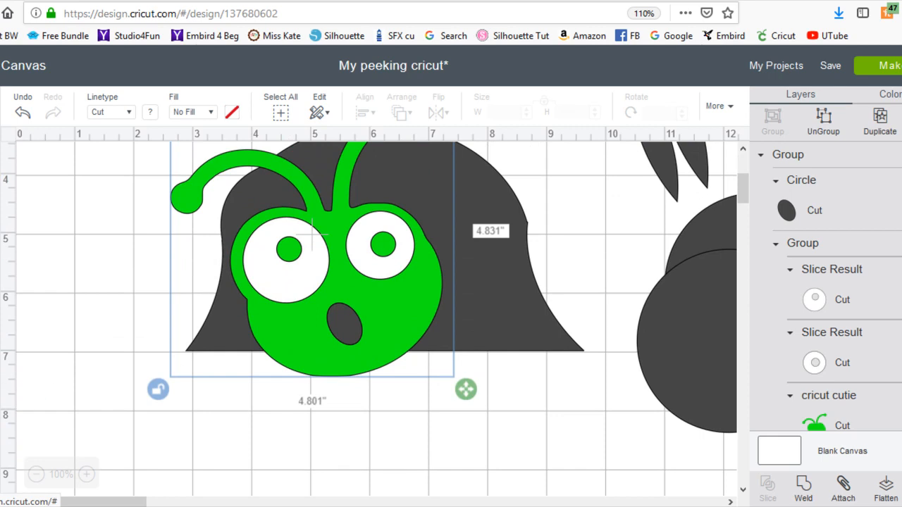
left_click(0, 402)
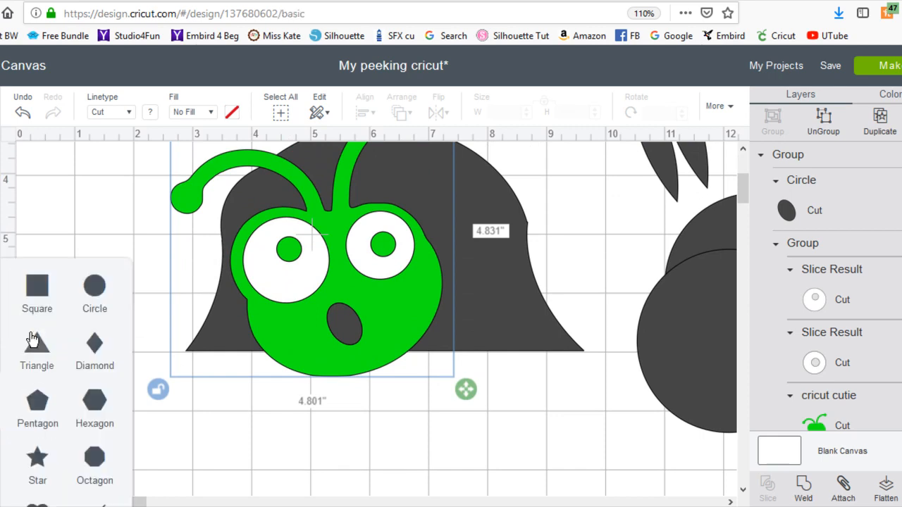
left_click(39, 285)
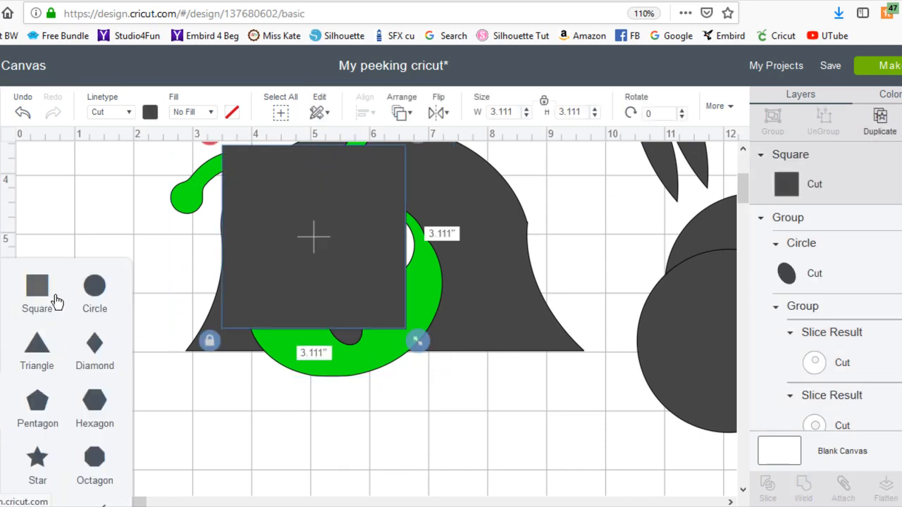
left_click_drag(312, 238, 266, 361)
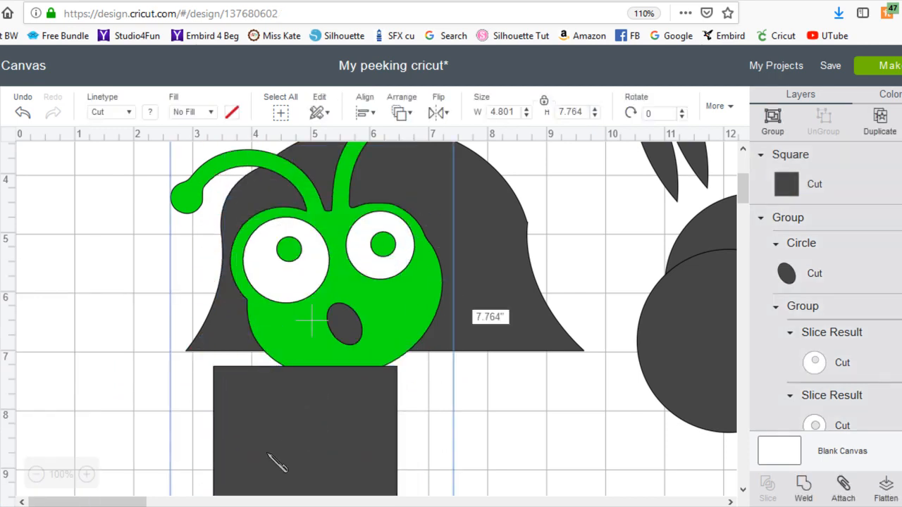
Reshape the square to about 5.04 by 2.49 in across the bug's chin, and move the bell shape up behind the head.
left_click(523, 453)
left_click_drag(310, 427, 258, 318)
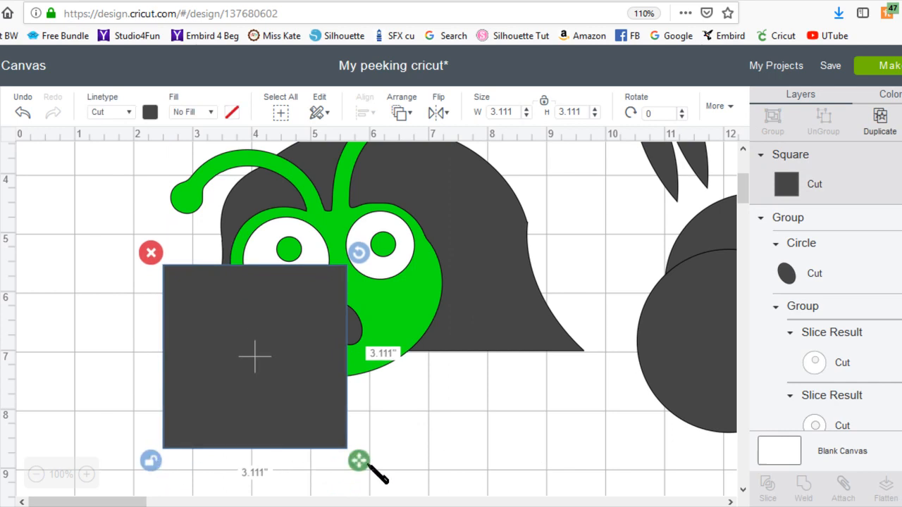
left_click_drag(360, 462, 485, 427)
left_click_drag(375, 325, 416, 415)
left_click_drag(483, 302, 503, 228)
left_click_drag(401, 459, 420, 463)
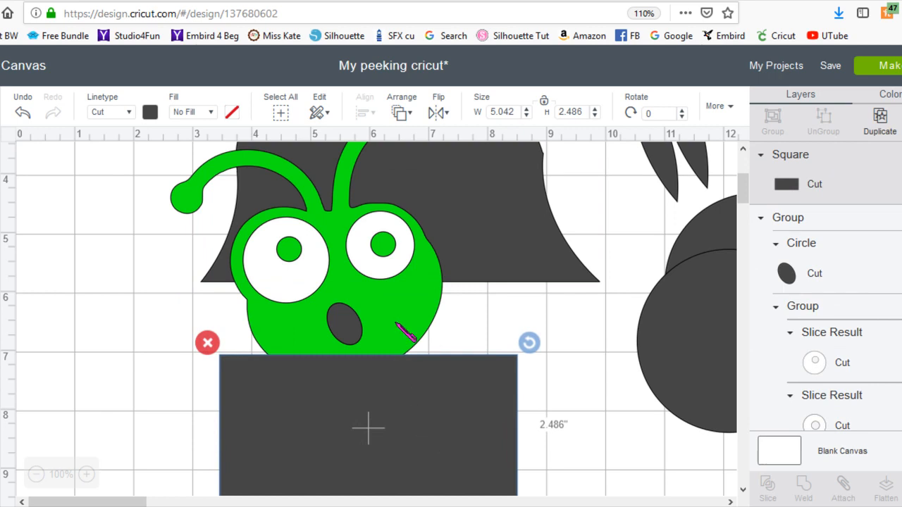
Ungroup the mouth from the bug's head and eyes, and select the wide rectangle under the chin.
left_click(312, 239)
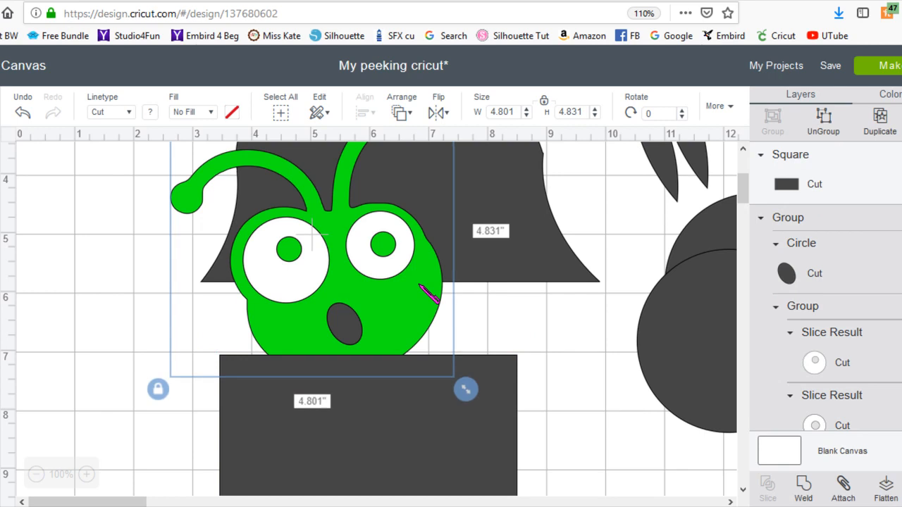
left_click(482, 459, "shift")
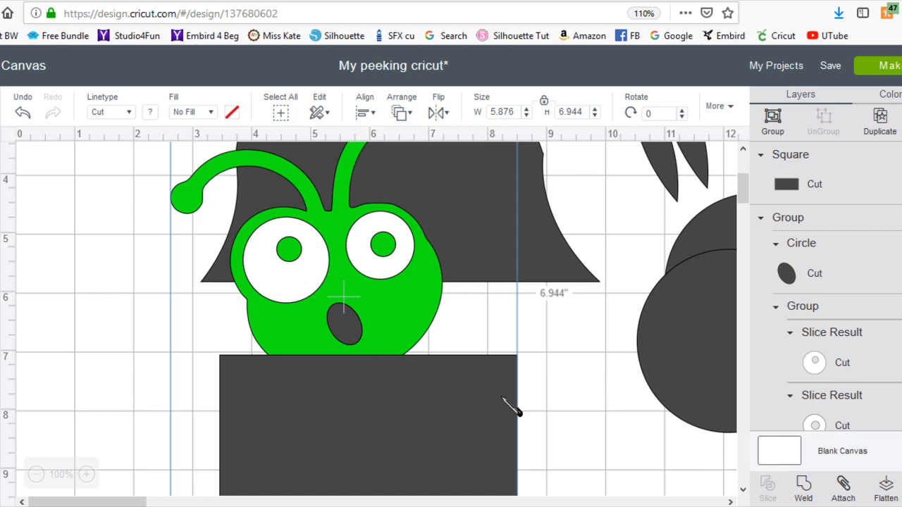
left_click(470, 332)
left_click(310, 251)
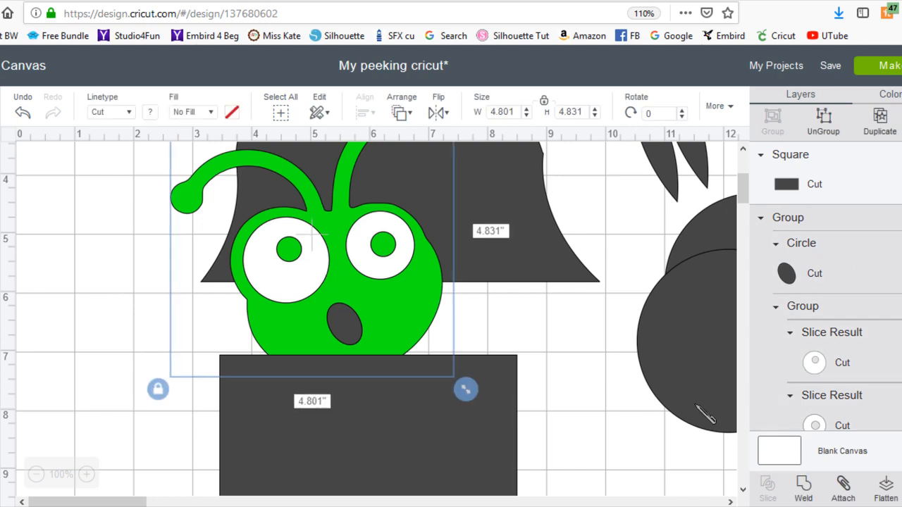
left_click(823, 120)
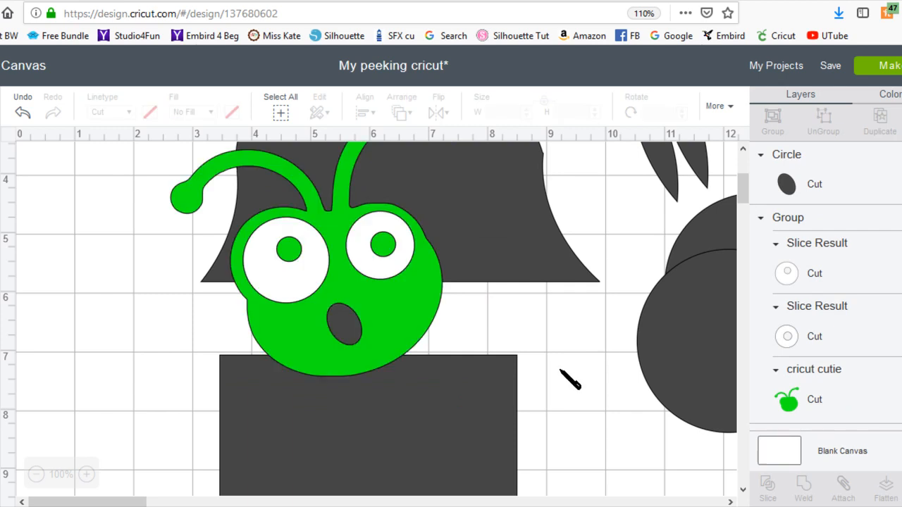
left_click(402, 311)
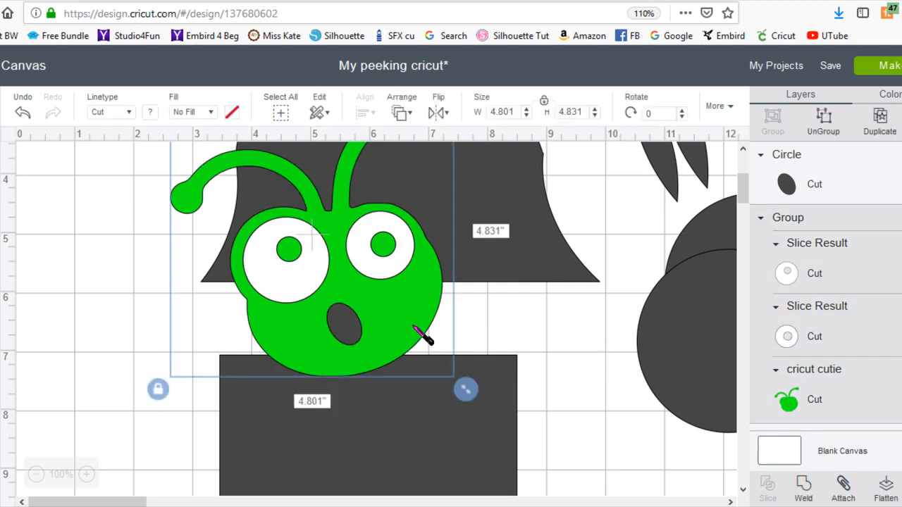
left_click(456, 446)
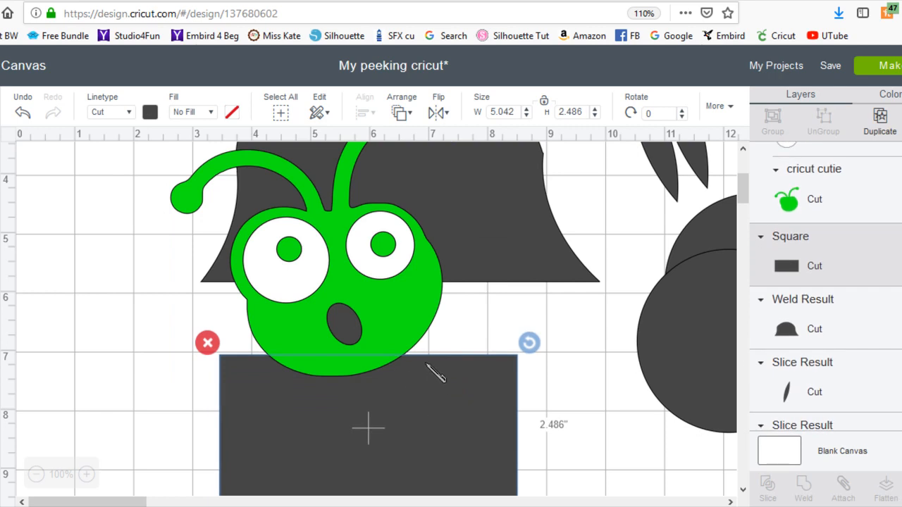
Ungroup the bug's head from its two eyes so the head can be selected separately.
left_click(409, 342, "shift")
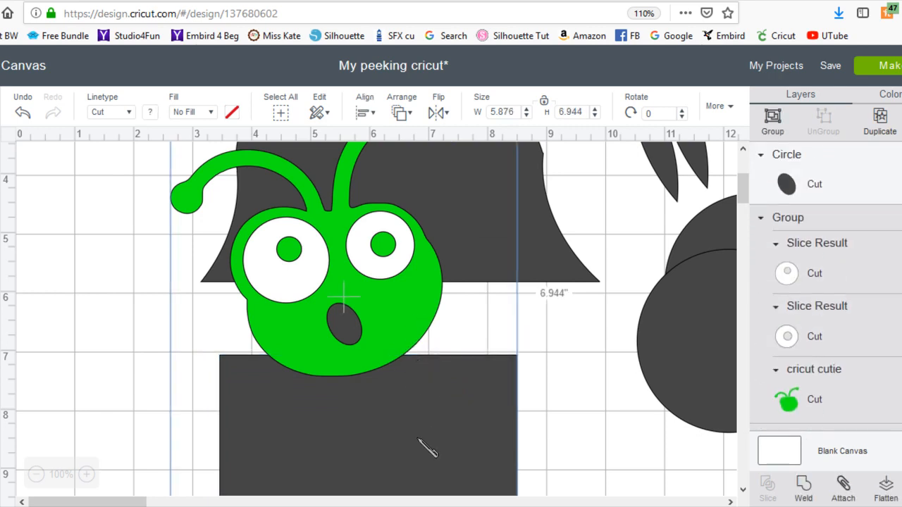
left_click(577, 393)
left_click(389, 350)
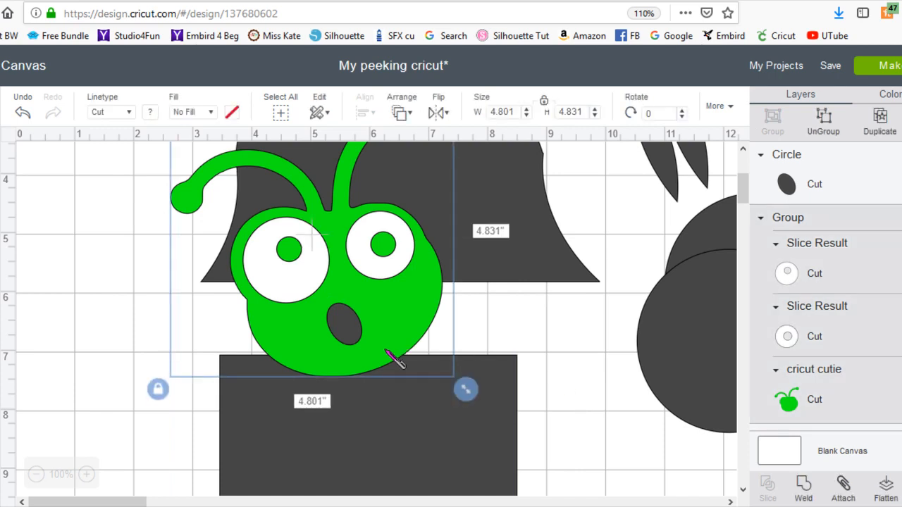
left_click(790, 277)
left_click(824, 124)
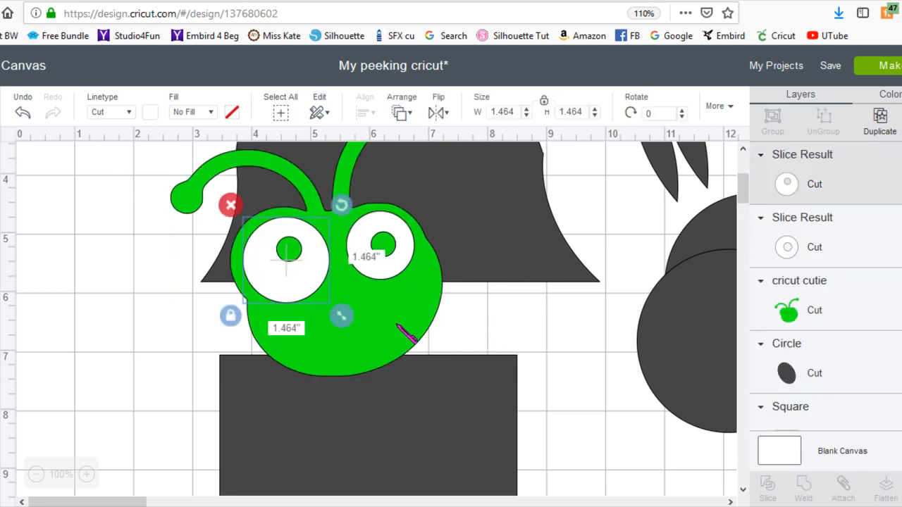
Slice the bug's head with the wide rectangle under the chin and move both overlapping slivers away to the lower right.
left_click(398, 326)
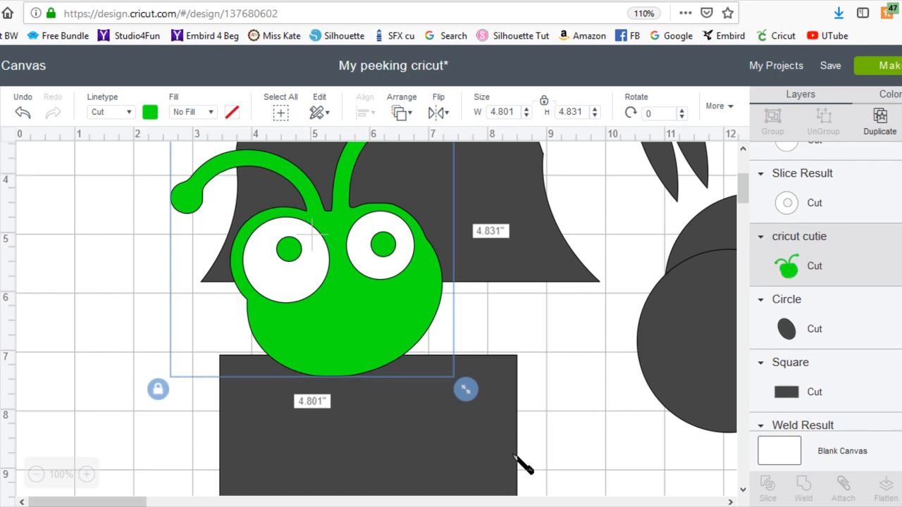
left_click(467, 470, "shift")
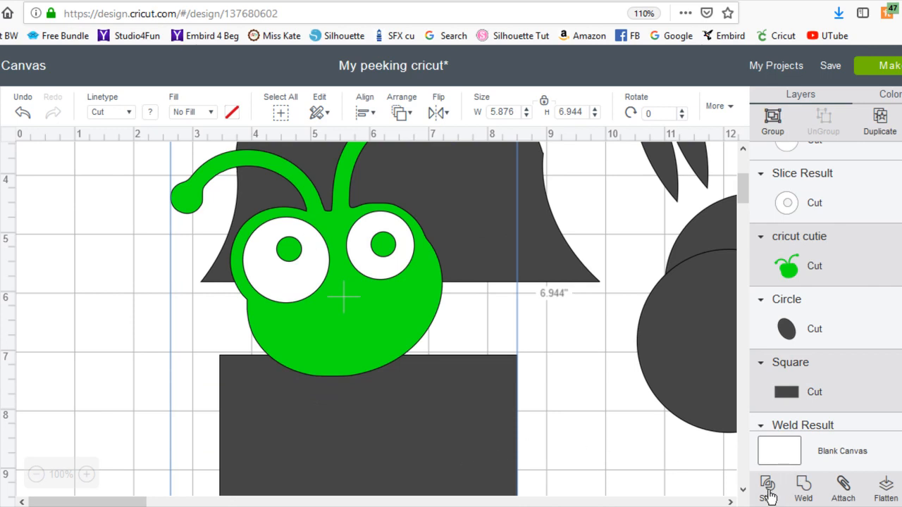
left_click(769, 493)
left_click_drag(407, 409, 705, 493)
left_click_drag(357, 366, 736, 486)
Move the flat-chinned head, the smaller eye and the mouth together up onto the bell shape.
left_click_drag(396, 328, 298, 357)
mouse_move(410, 244)
left_mouse_down()
mouse_move(431, 310)
mouse_move(357, 326)
mouse_move(314, 289)
mouse_move(395, 302)
mouse_move(404, 254)
left_mouse_up()
left_click(315, 248)
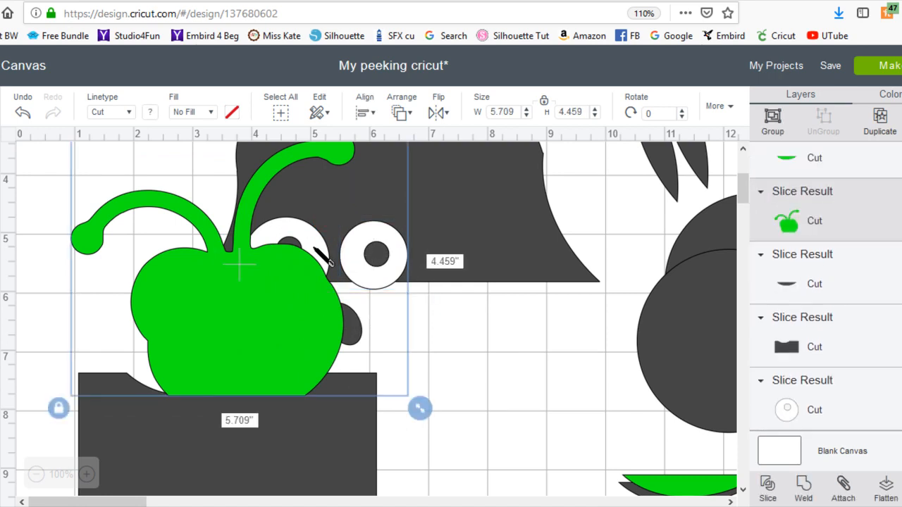
left_click(440, 361)
left_click(316, 251)
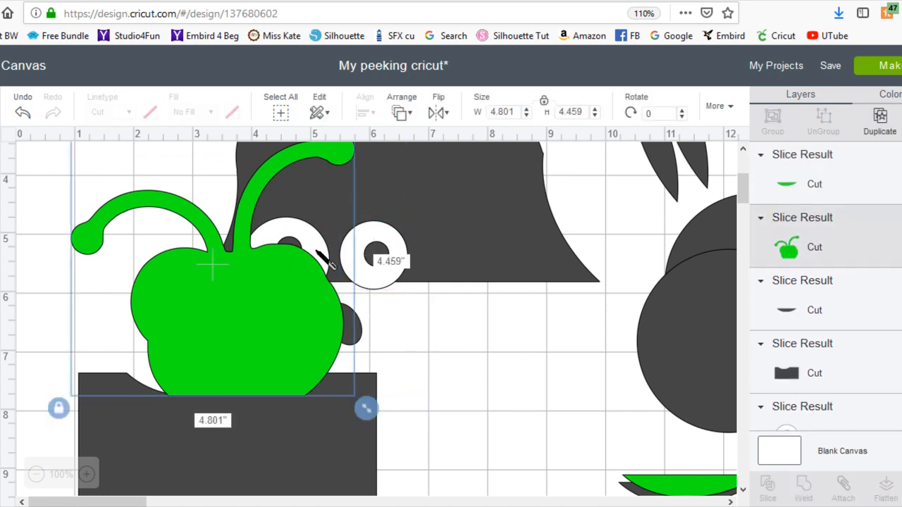
left_click(390, 277, "shift")
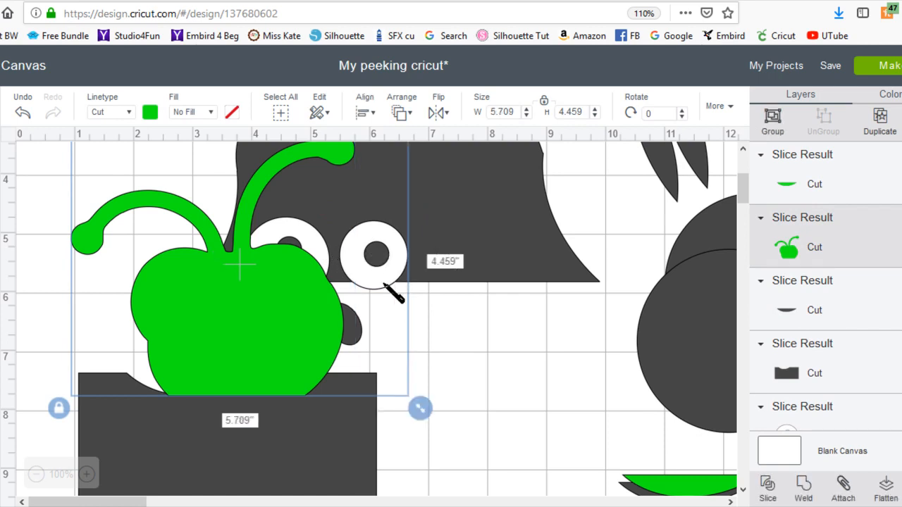
right_click(358, 335)
left_click(423, 347)
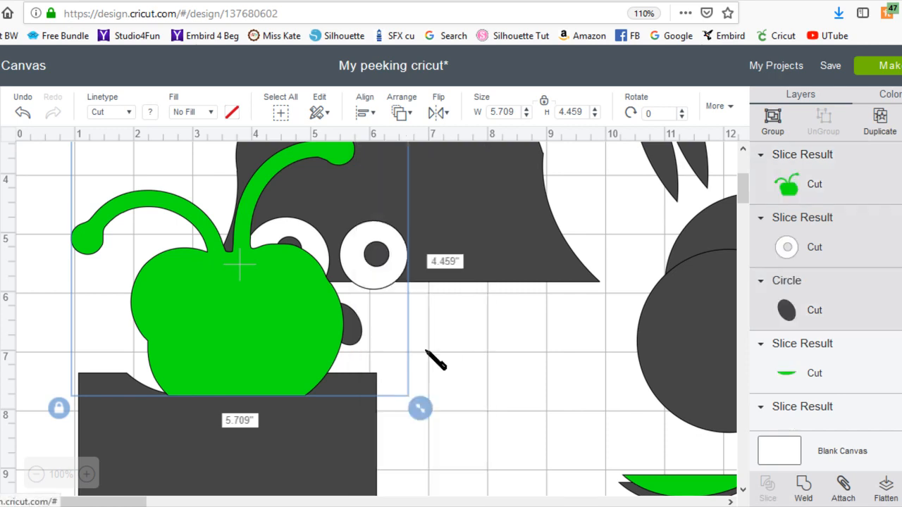
left_click_drag(395, 285, 503, 138)
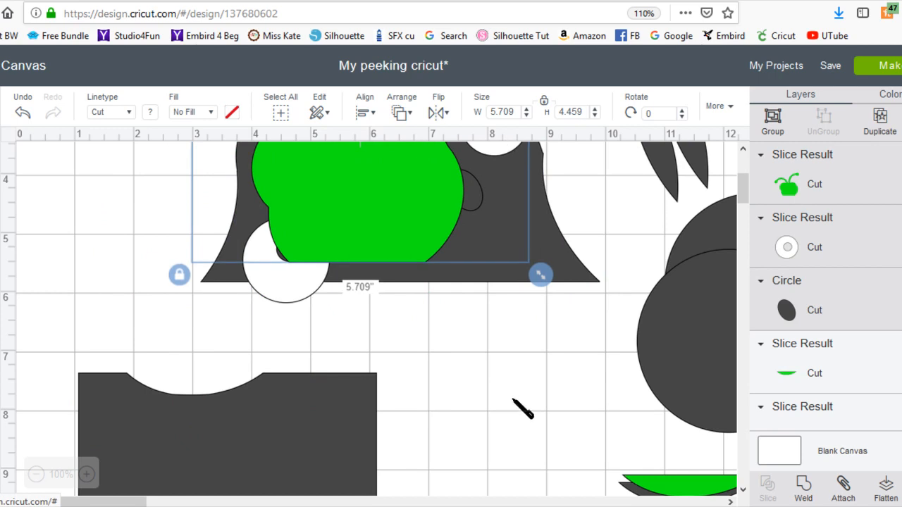
Move the smaller eye from the bell's right edge inward over the green head.
scroll(518, 335, "up", 2)
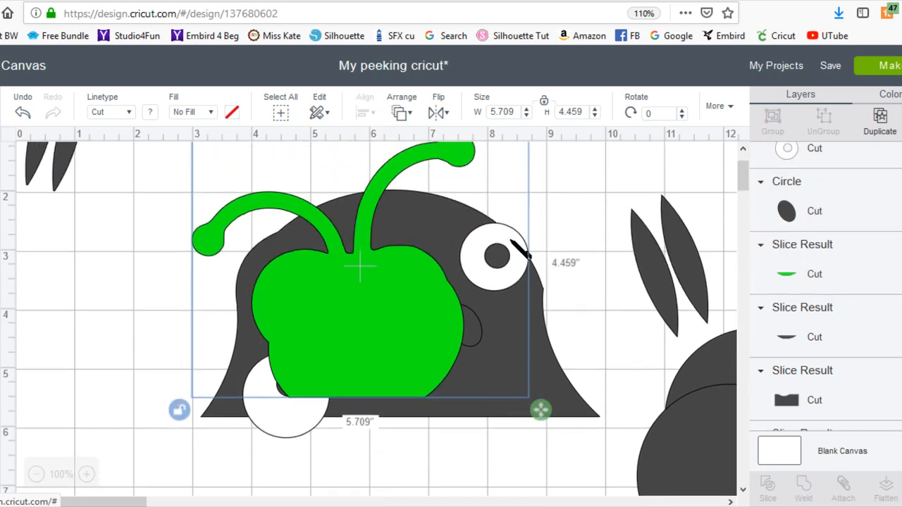
left_click(529, 243)
left_click(496, 258)
left_click_drag(491, 251, 427, 283)
Send the green head to the back and return it to the front of the stack.
left_click(428, 283)
right_click(429, 153)
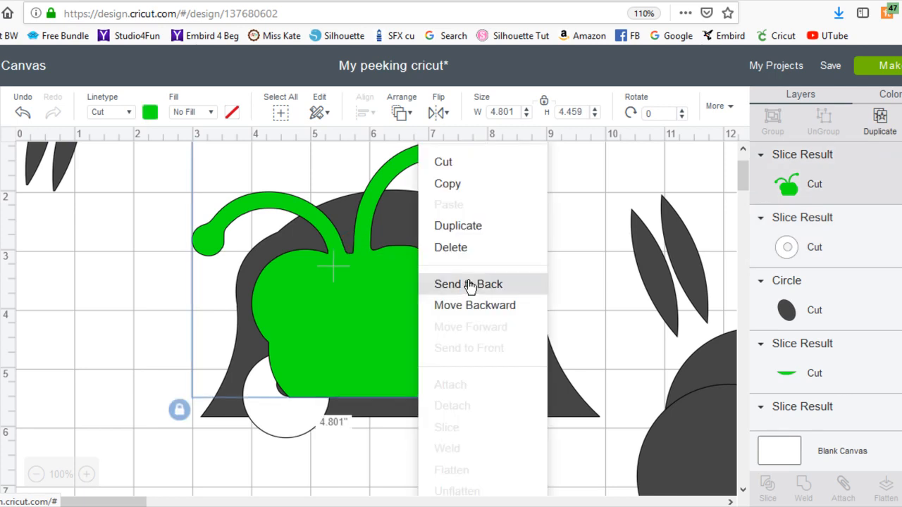
left_click(467, 286)
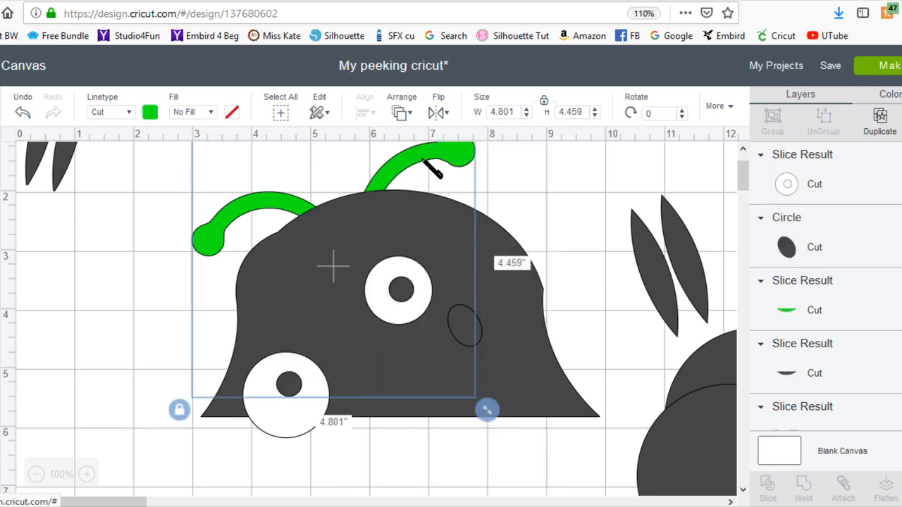
left_click(516, 169)
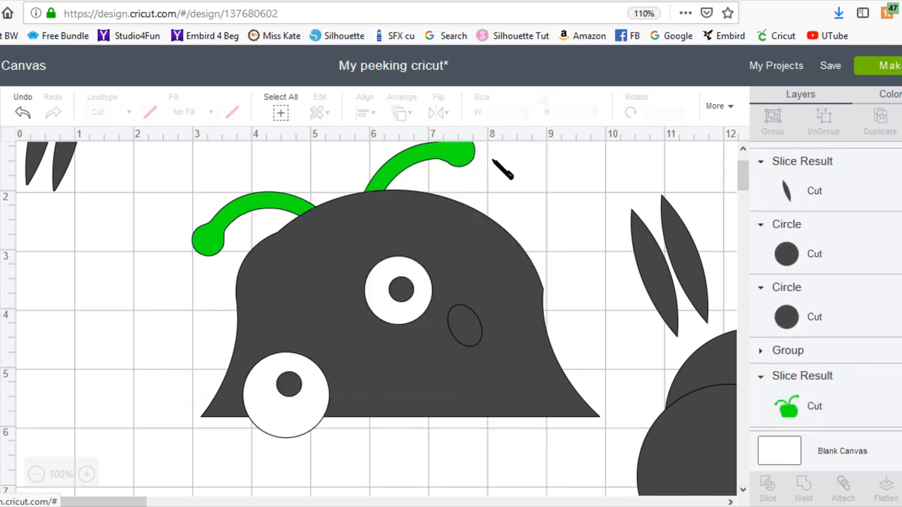
left_click(467, 157)
right_click(467, 158)
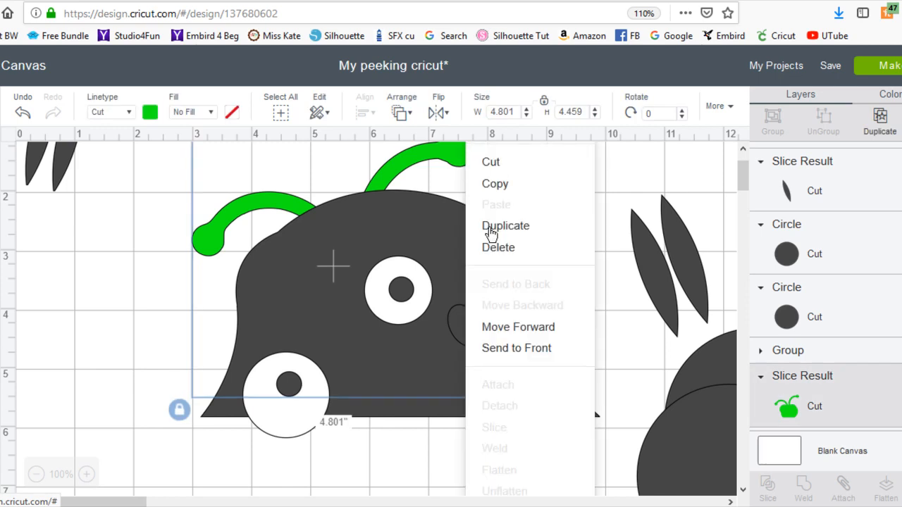
left_click(499, 352)
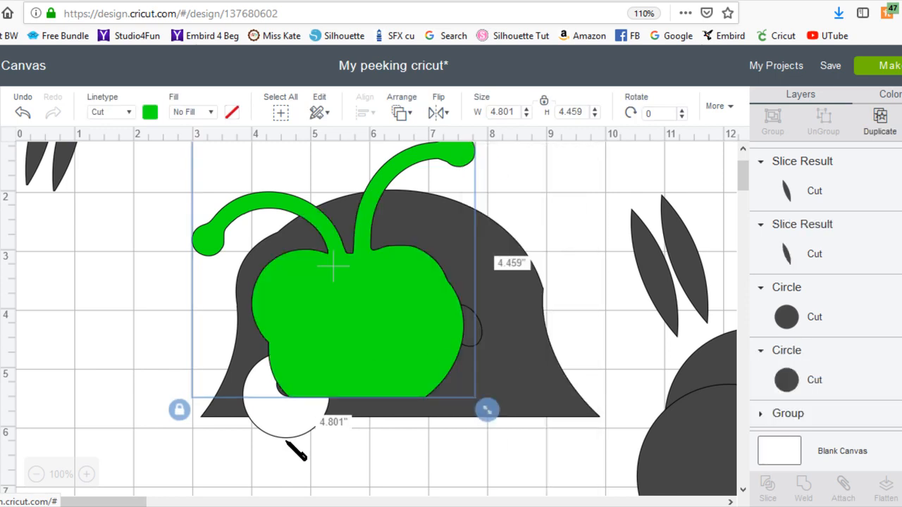
Move the large eye and the mouth out to the left of the bell shape, and send the mouth to the front.
left_click_drag(288, 427, 106, 397)
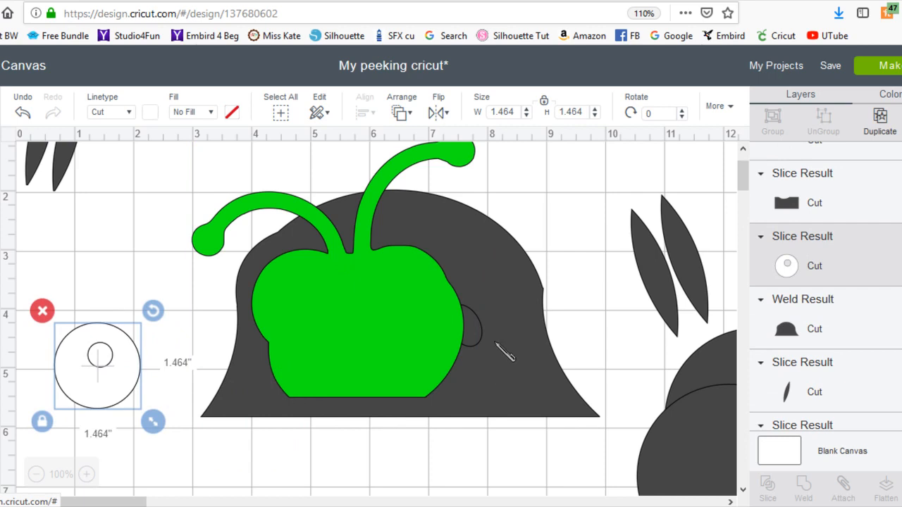
left_click_drag(481, 329, 375, 458)
right_click(366, 454)
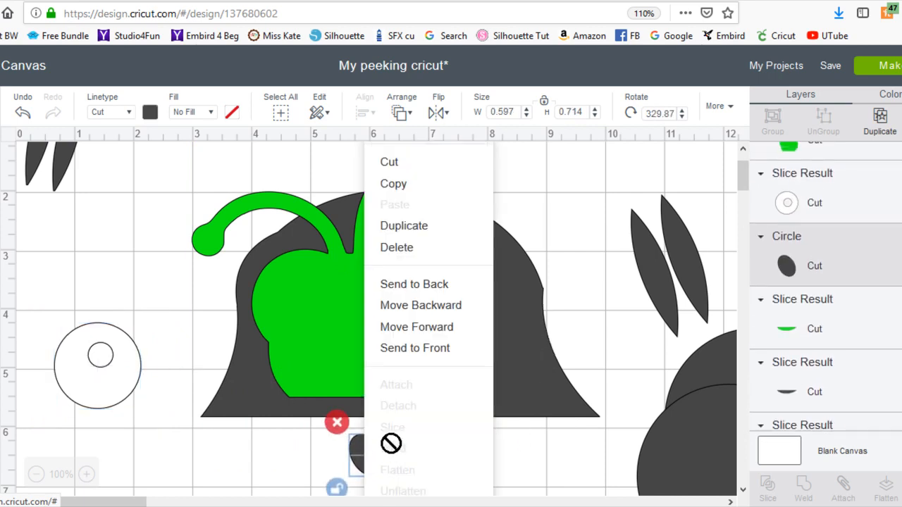
left_click(420, 348)
left_click_drag(380, 458, 129, 446)
Shift the head aside to uncover the smaller eye, then move that eye below the bell shape and send it to the front.
left_click_drag(420, 300, 354, 237)
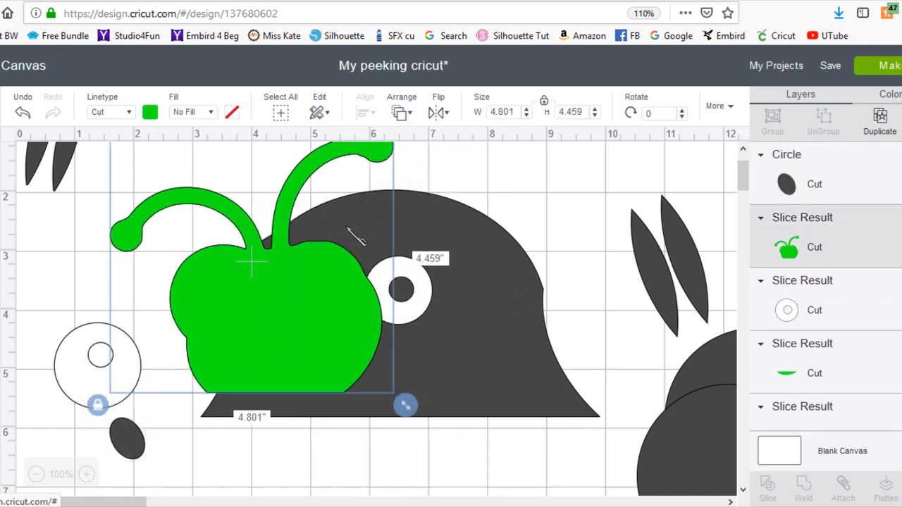
left_click_drag(425, 288, 387, 504)
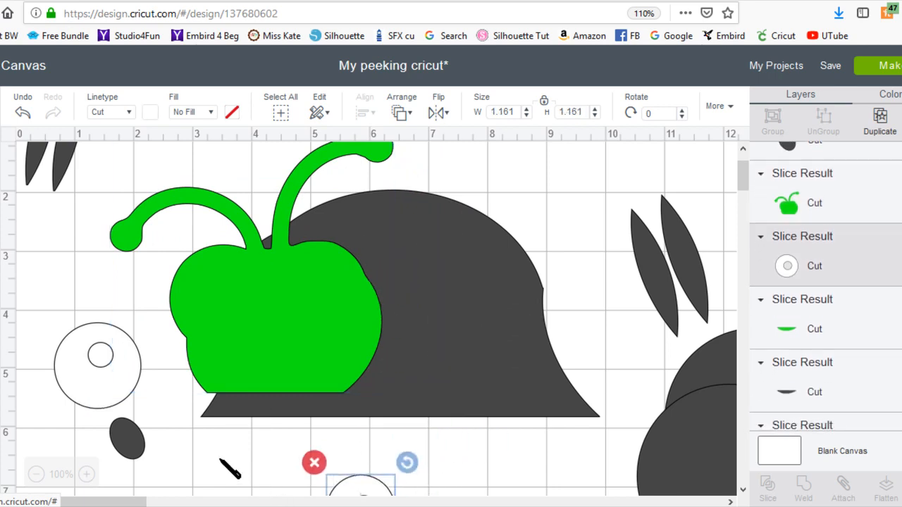
right_click(371, 480)
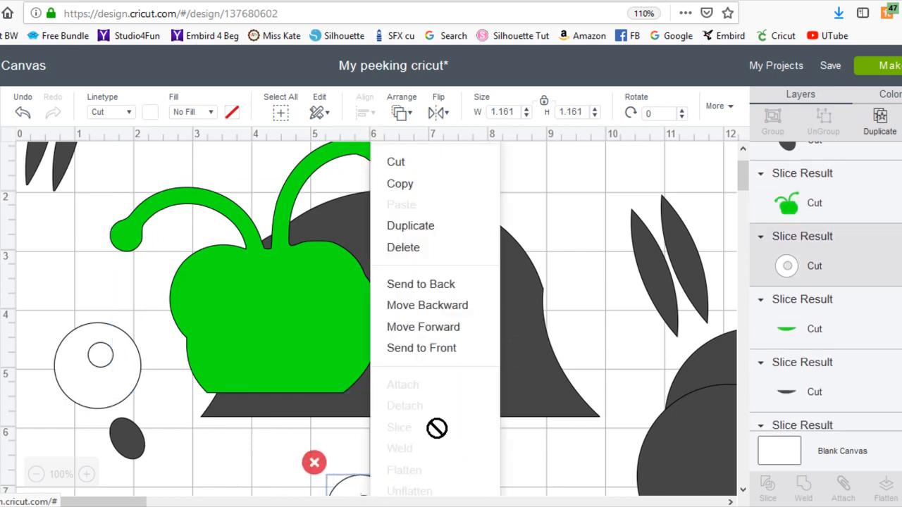
left_click(446, 350)
Reposition the head on the bell shape and enlarge it to about 5.88 by 5.47 in, with its flat chin near the bell's base.
left_click_drag(332, 341, 407, 331)
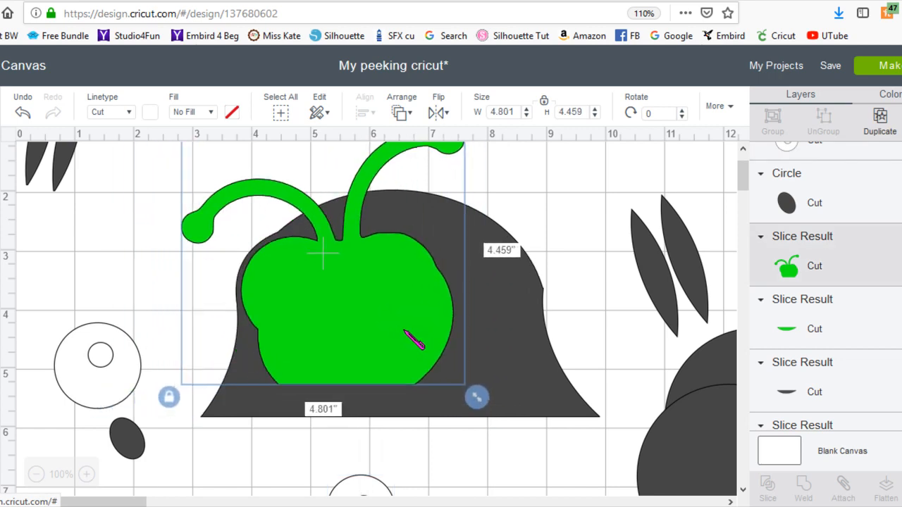
left_click_drag(479, 401, 511, 429)
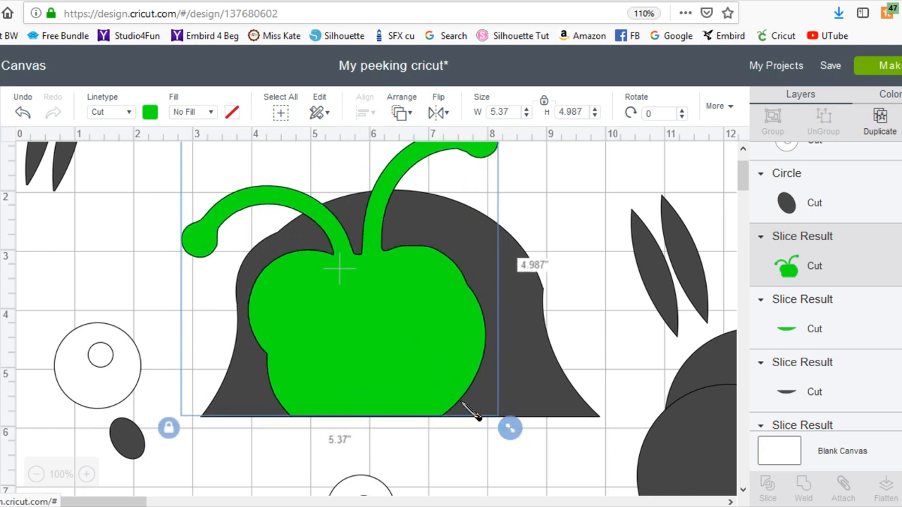
left_click_drag(387, 360, 386, 358)
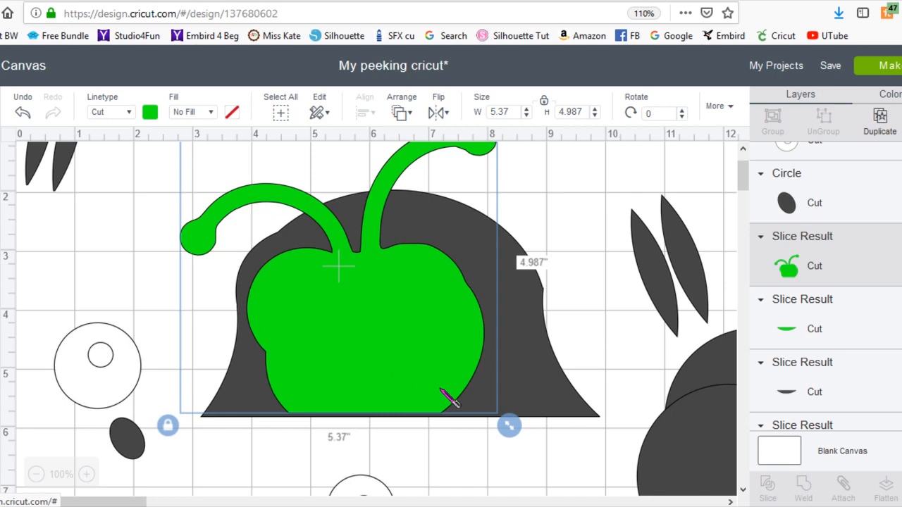
left_click_drag(520, 430, 552, 451)
left_click_drag(414, 351, 403, 334)
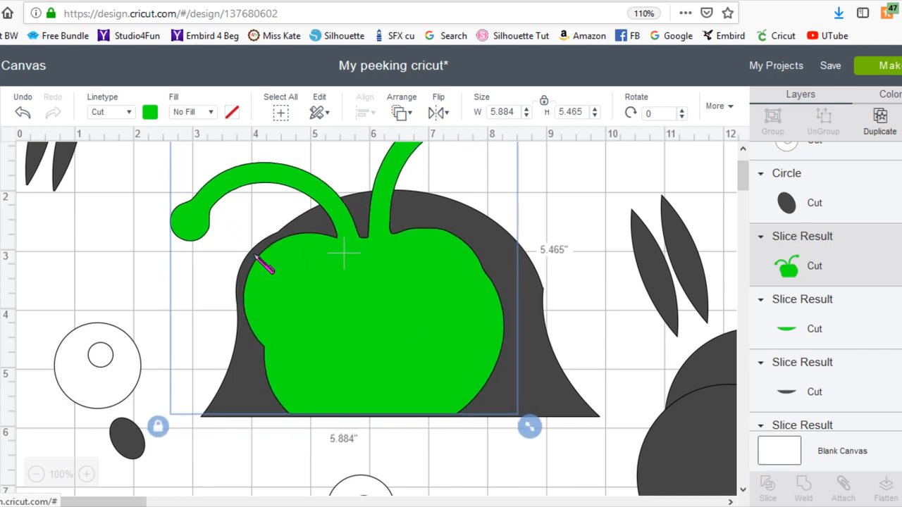
Send the large eye to the front and place it on the left side of the bug's head.
left_click_drag(127, 396, 218, 348)
right_click(212, 337)
left_click(252, 348)
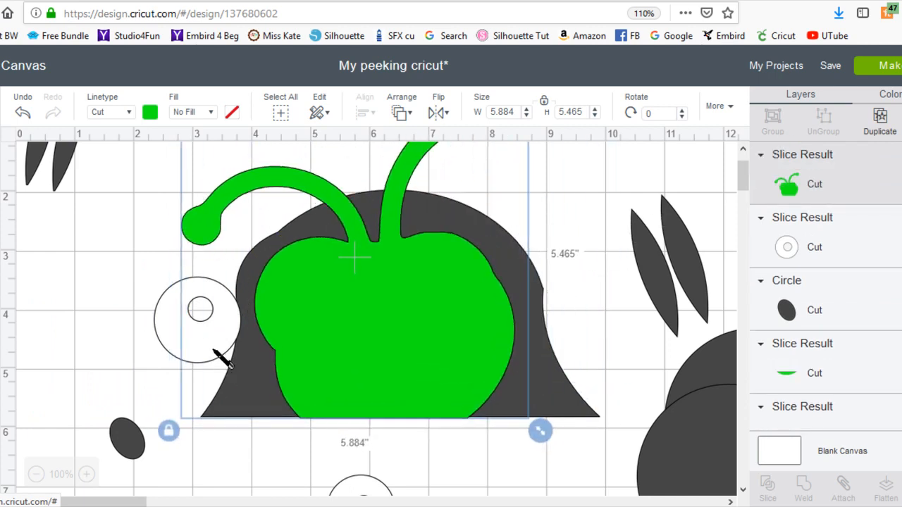
left_click(162, 322)
left_click_drag(169, 329, 188, 330)
right_click(189, 329)
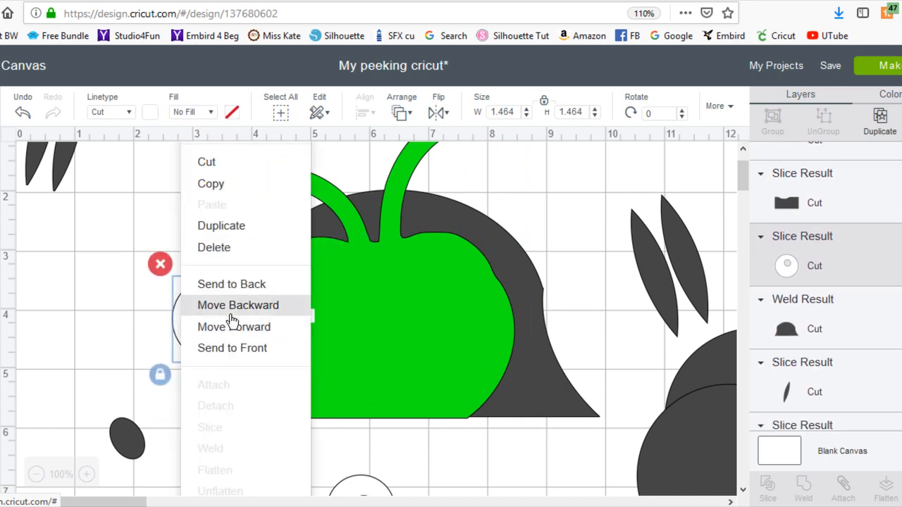
left_click(233, 348)
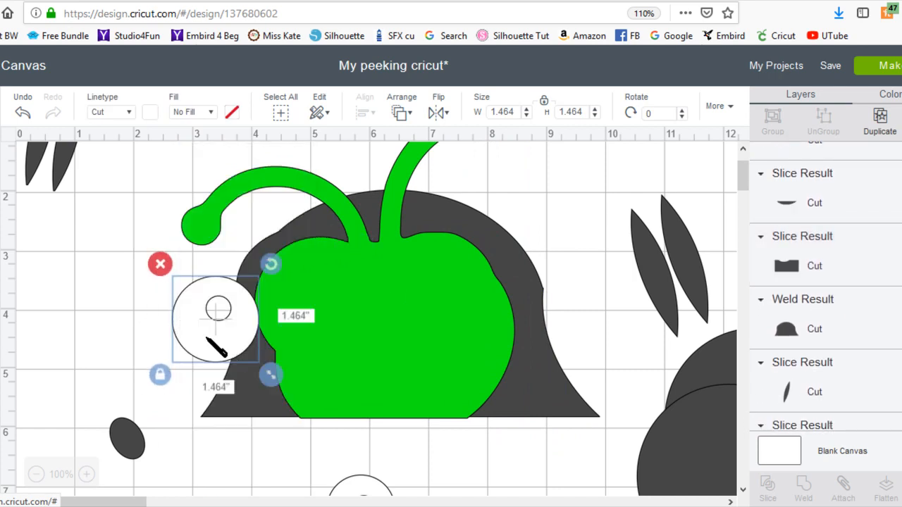
right_click(212, 343)
left_click_drag(190, 332, 296, 311)
Move the smaller eye up to the flat lower edge of the bug's head.
left_click_drag(360, 487, 454, 414)
right_click(449, 446)
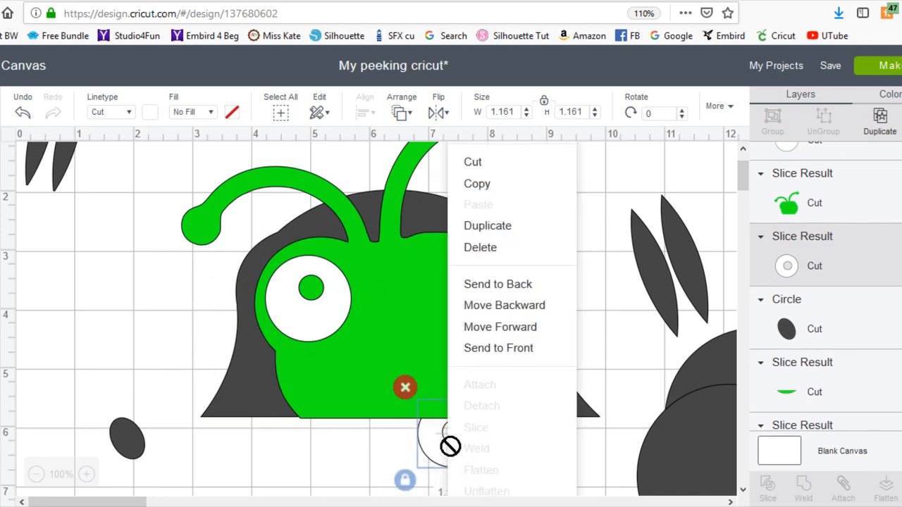
Bring the small white eye and the dark oval to the front and place them on the green face as right eye and mouth.
left_click(524, 352)
left_click_drag(454, 458, 441, 298)
left_click(126, 441)
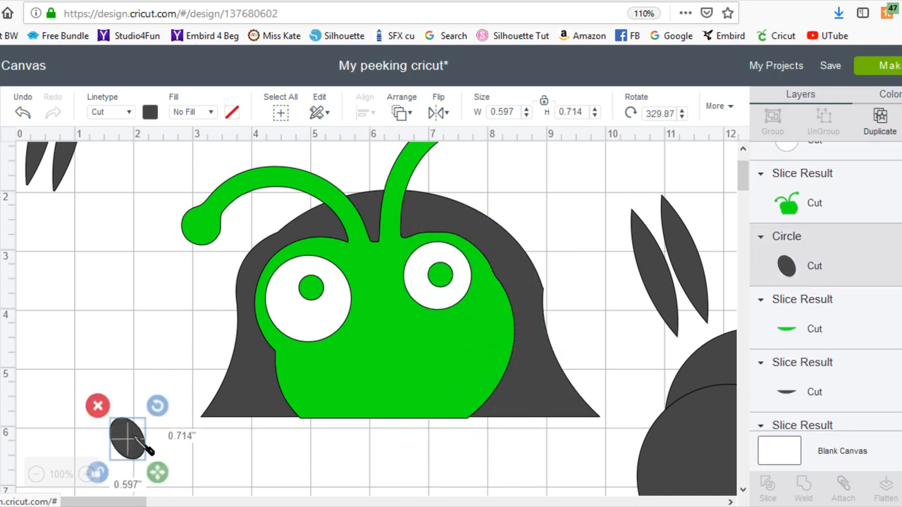
right_click(134, 443)
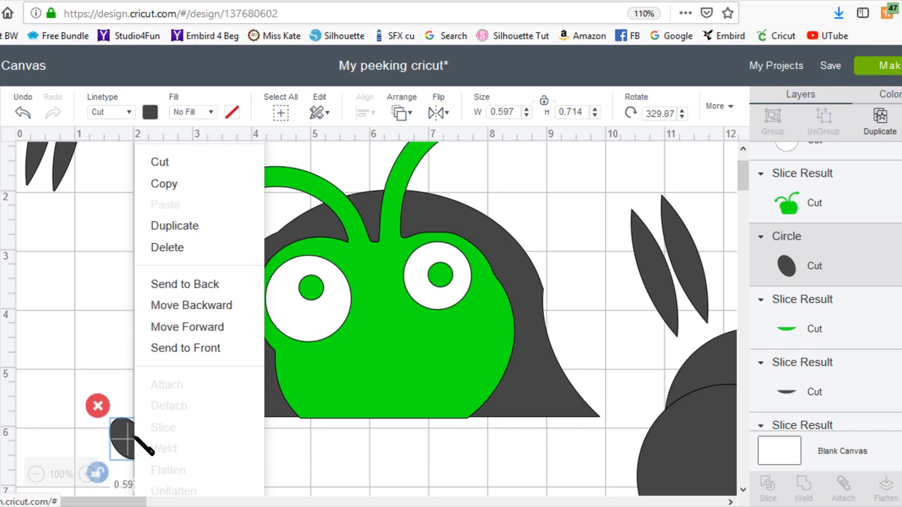
left_click(225, 360)
left_click_drag(143, 439, 414, 399)
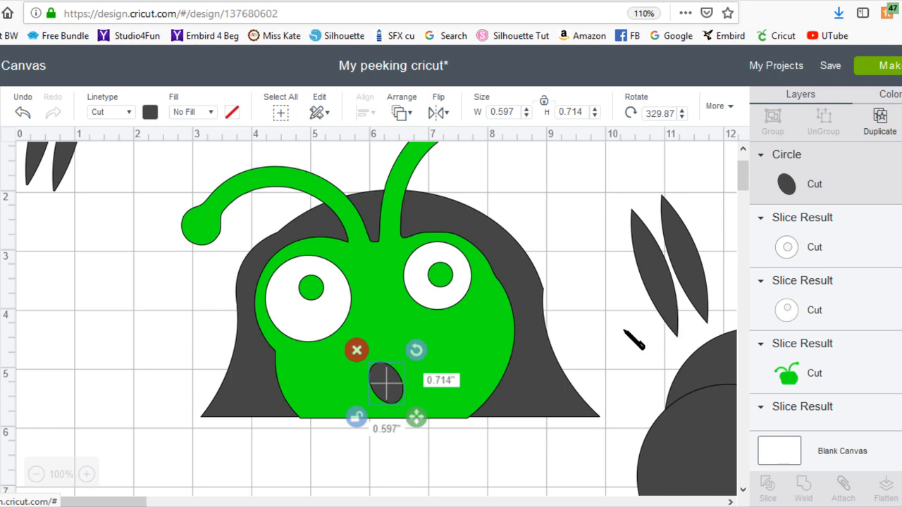
Move the two large dark circles down below the design, clear of the alien and the leaf shapes.
scroll(635, 341, "up", 2)
left_click_drag(162, 191, 586, 451)
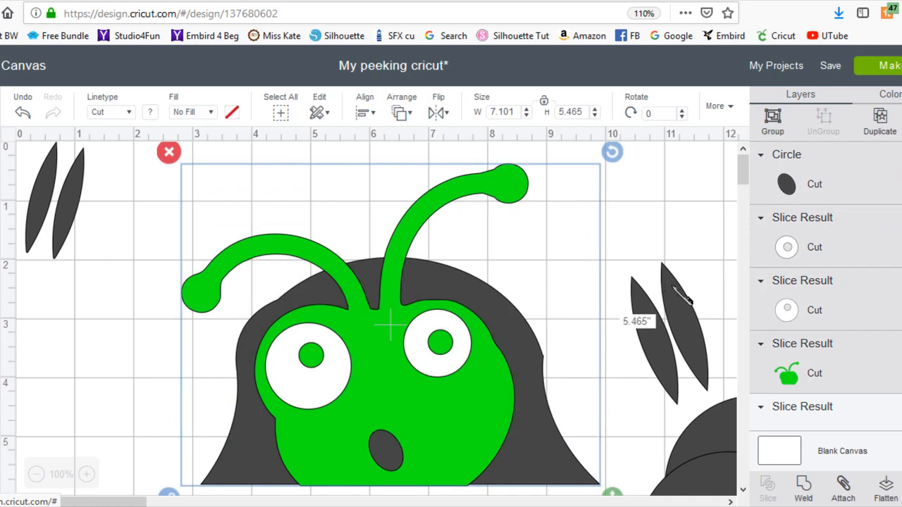
scroll(683, 296, "down", 2)
left_click_drag(691, 420, 595, 470)
left_click_drag(713, 363, 597, 505)
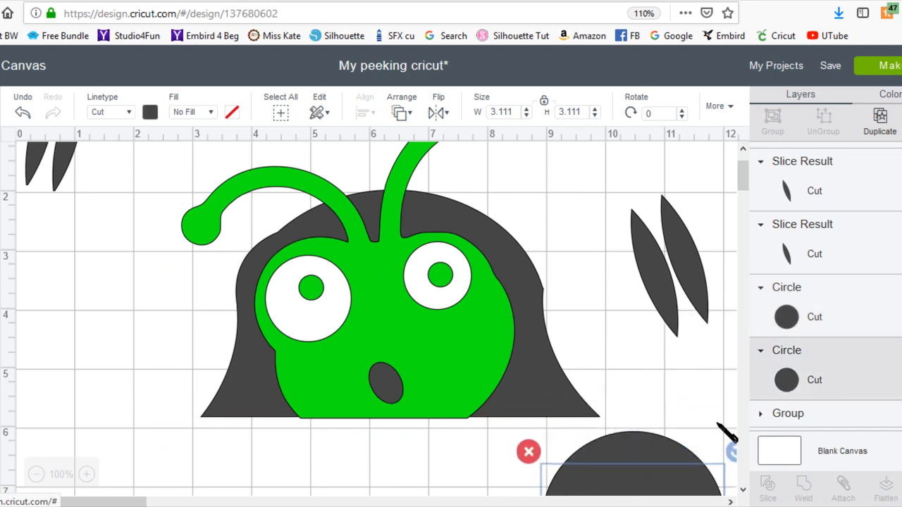
left_click_drag(677, 451, 634, 505)
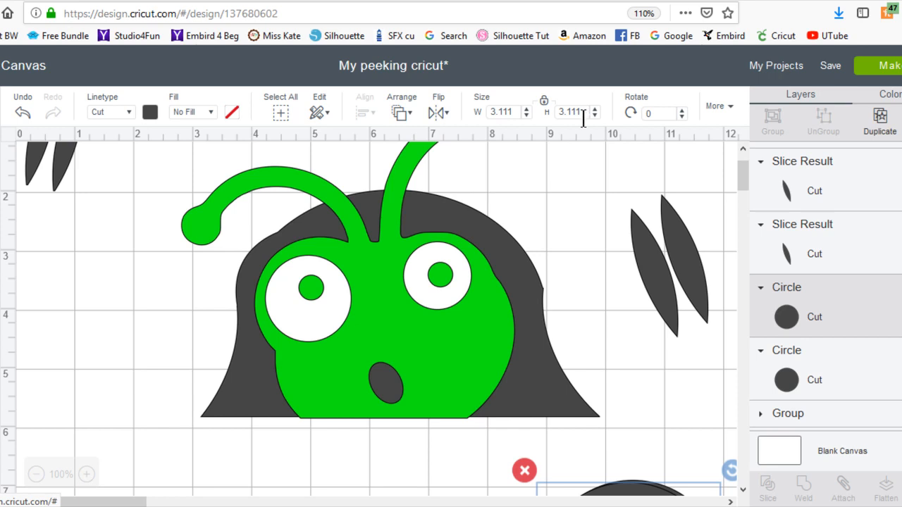
Bring one of the dark leaf shapes beside the alien's right side to the front and overlap it on the other with a slight offset.
left_click_drag(687, 252, 623, 294)
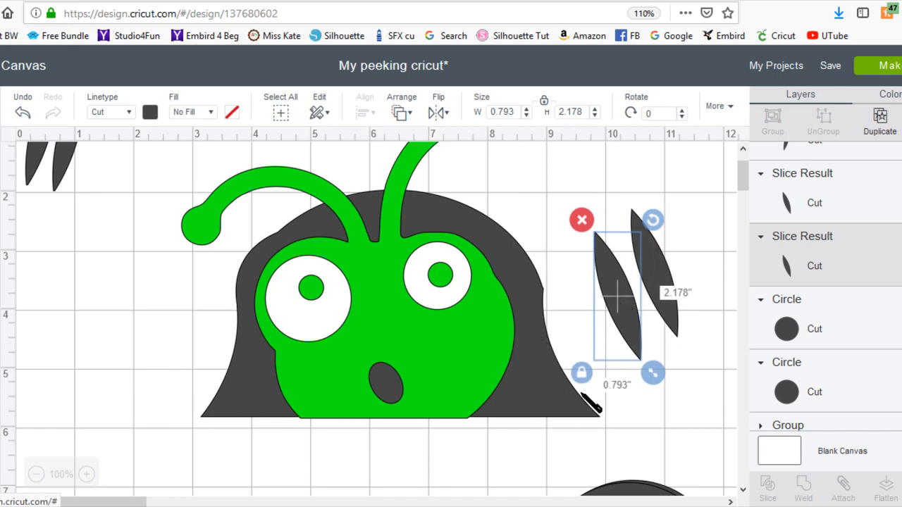
right_click(617, 292)
left_click(668, 351)
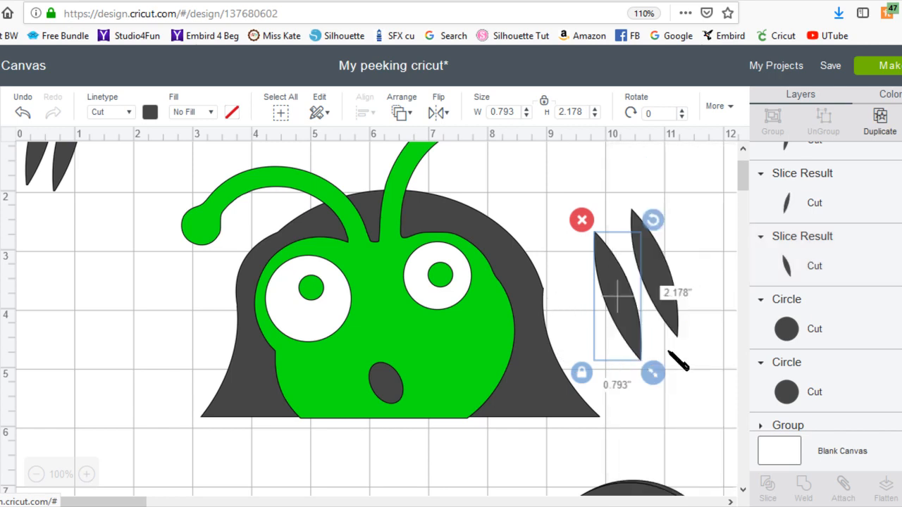
left_click_drag(638, 315, 659, 284)
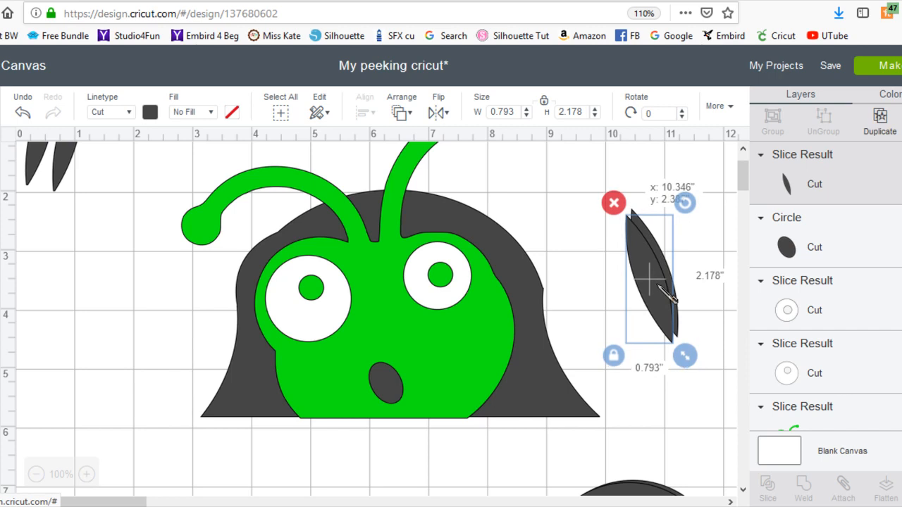
left_click_drag(664, 292, 660, 282)
Select only the two overlapping dark leaf shapes and slice them.
left_click_drag(558, 178, 709, 335)
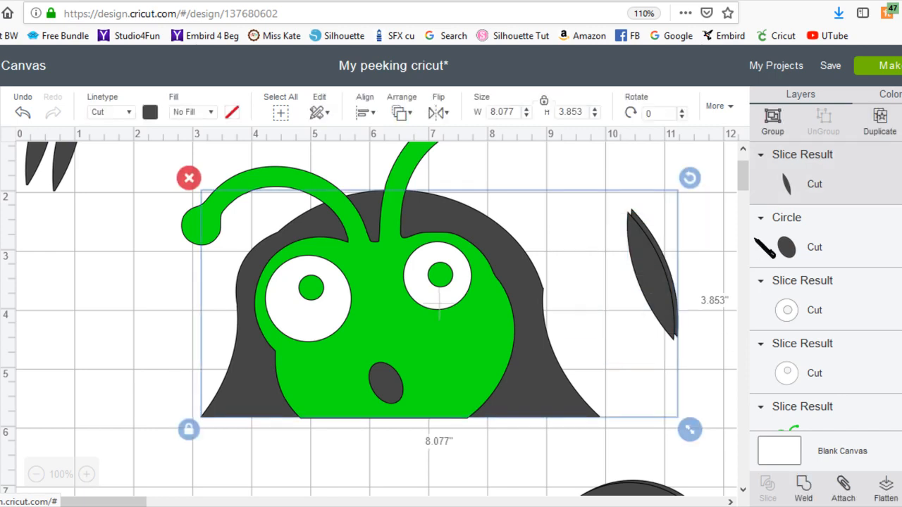
left_click(717, 231)
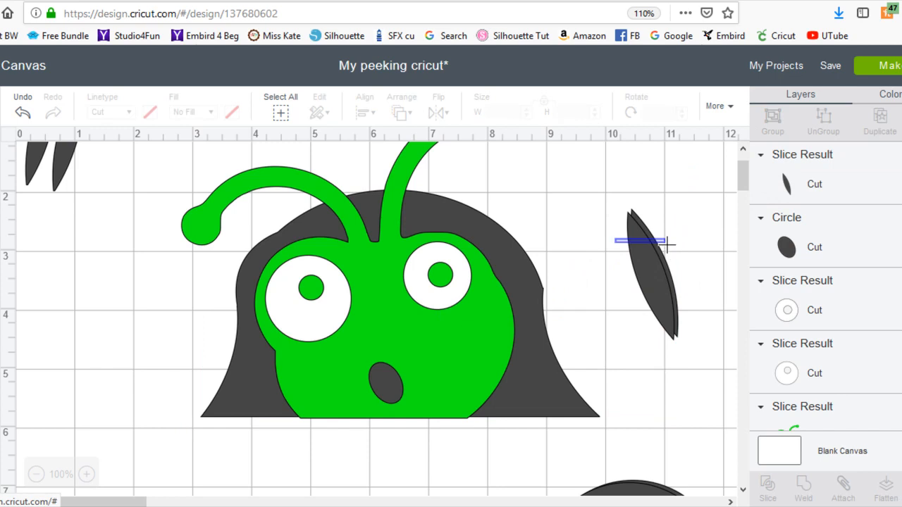
left_click_drag(666, 243, 667, 244)
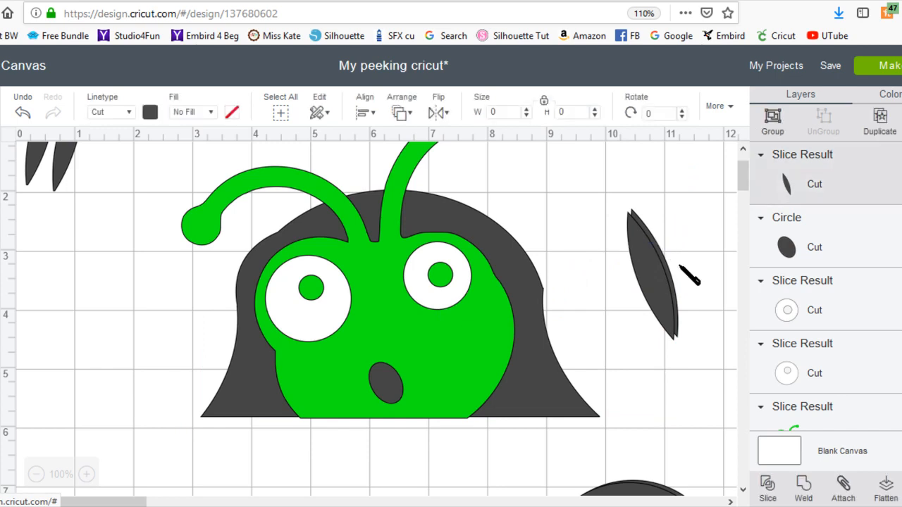
left_click(767, 493)
Separate the sliced leaf pieces and move the two thin curved slivers to the empty area left of the dark hood.
left_click_drag(655, 286, 624, 294)
left_click_drag(637, 337, 178, 366)
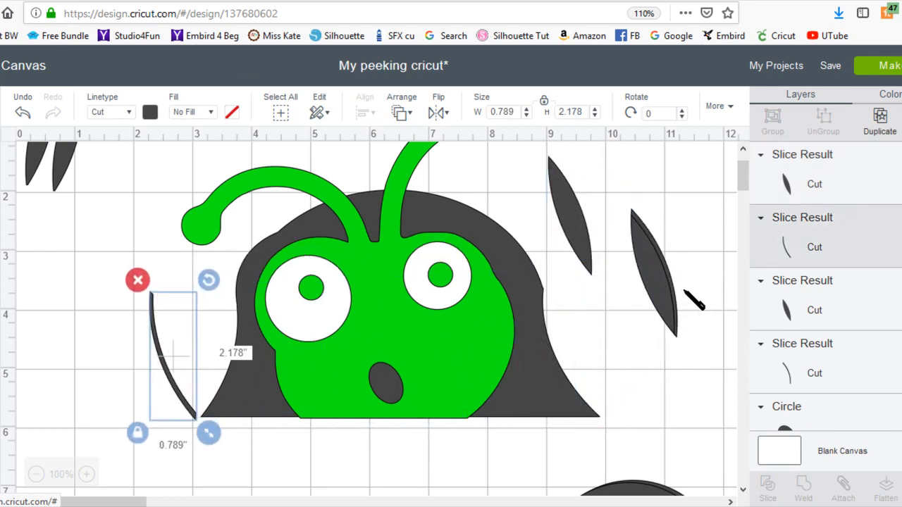
left_click_drag(673, 275, 618, 212)
left_click_drag(669, 260, 126, 361)
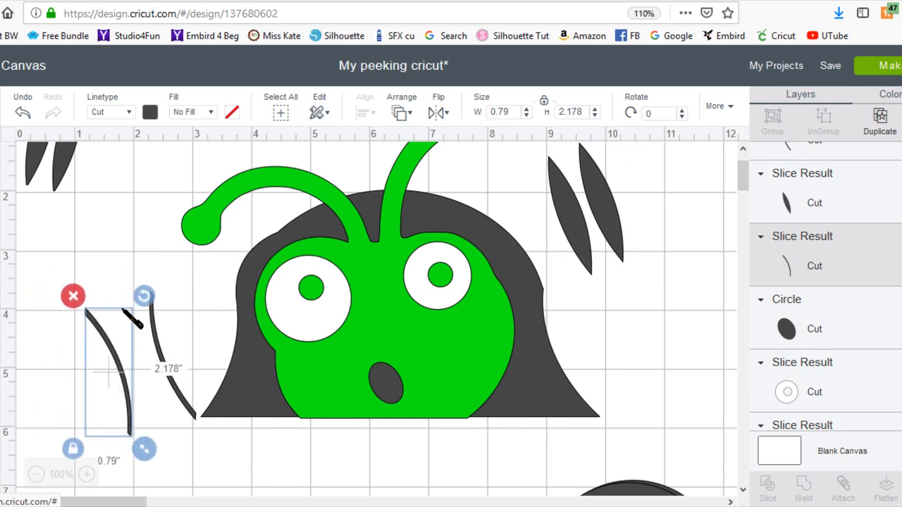
Try rotating the outer thin sliver to 17.18° and flipping it vertically.
left_click_drag(143, 296, 169, 312)
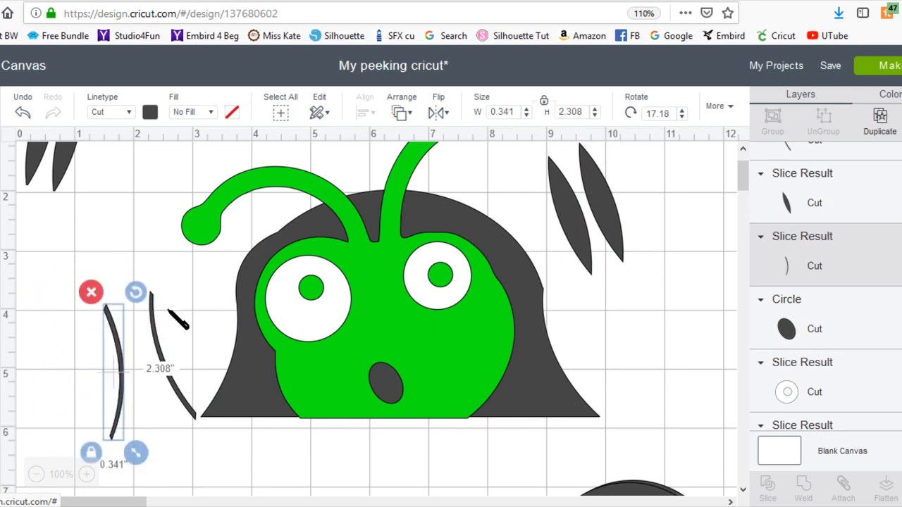
left_click(445, 124)
left_click(467, 168)
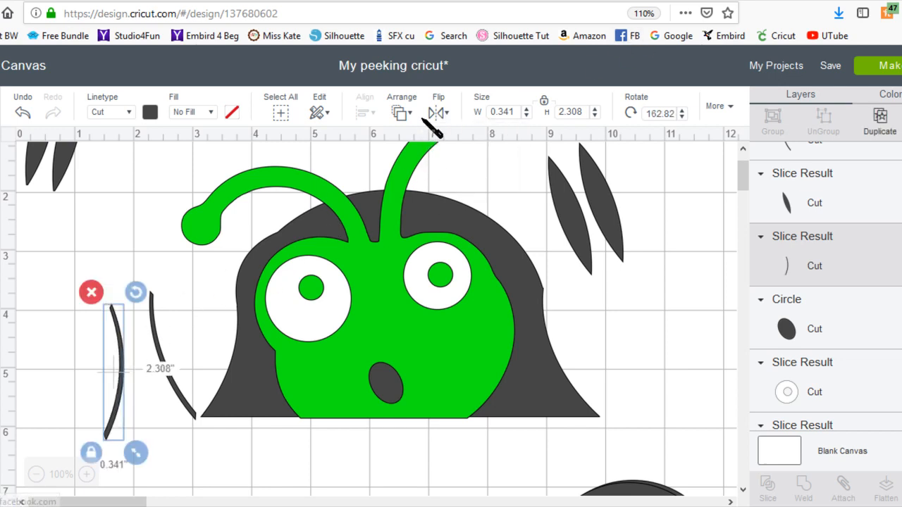
left_click(436, 113)
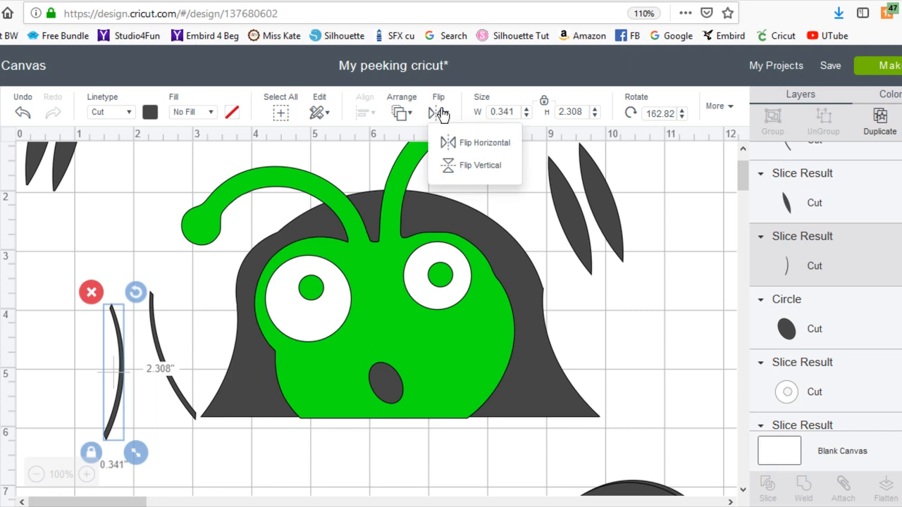
left_click(467, 164)
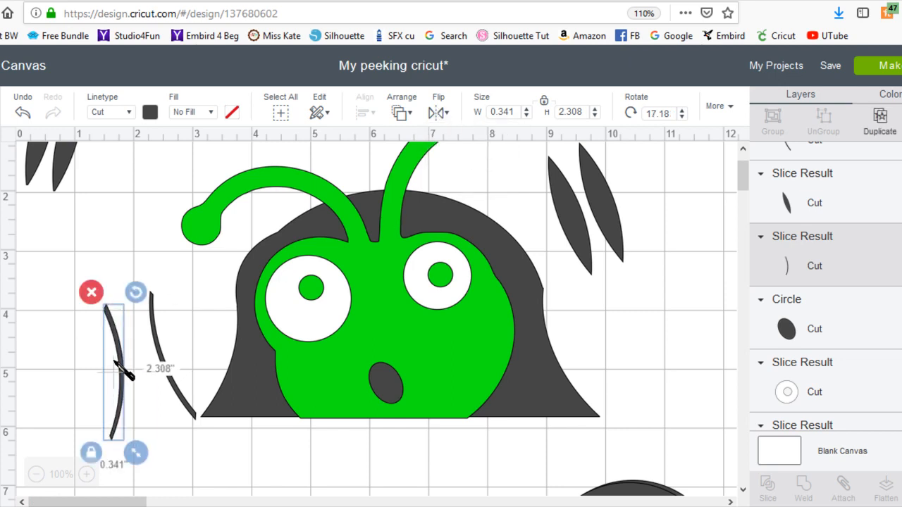
Place the outer thin sliver along the hood's upper right edge and rotate it to 334.74° to follow the curve.
left_click_drag(120, 363, 539, 259)
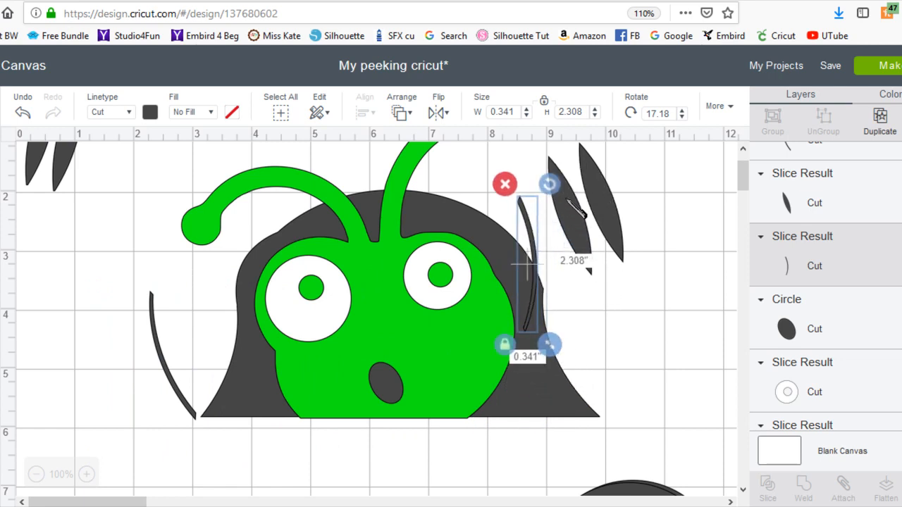
left_click_drag(557, 185, 526, 220)
left_click_drag(567, 167, 556, 150)
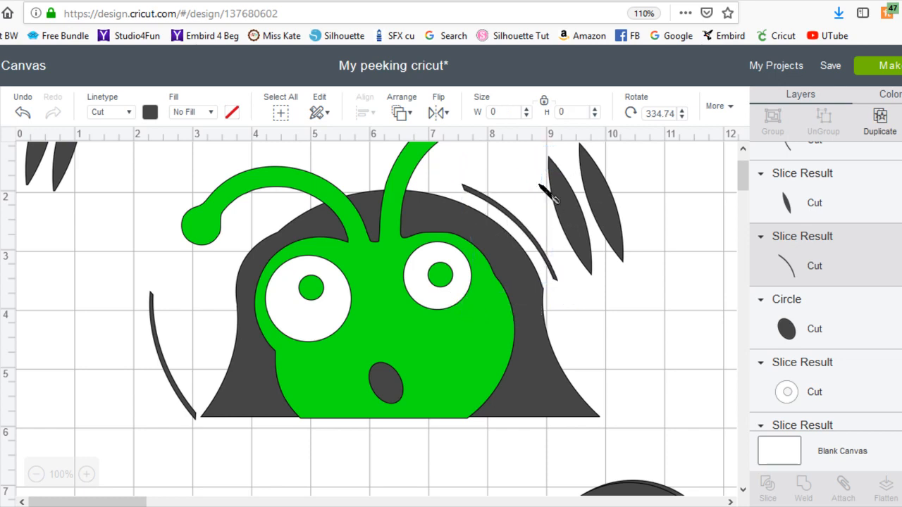
left_click_drag(530, 235, 534, 247)
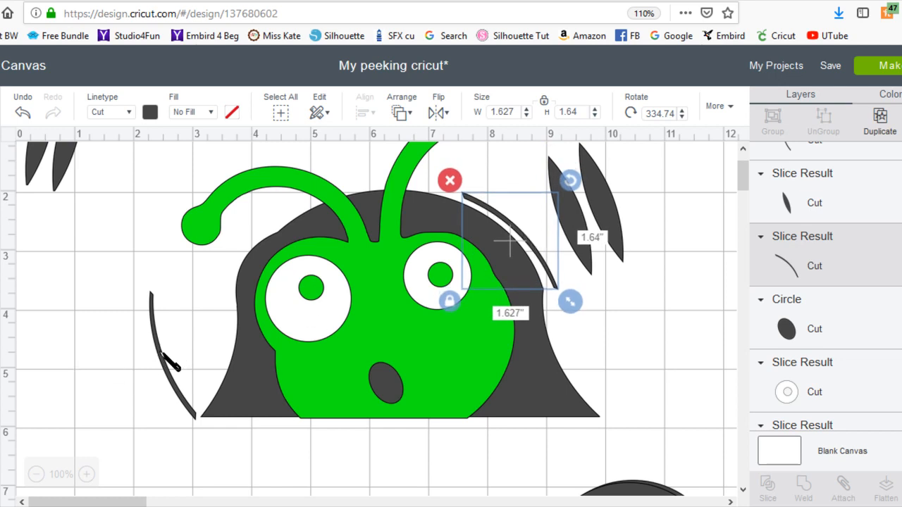
Rotate the remaining thin sliver to 68.04° and place it along the hood's upper left edge, behind all other shapes.
left_click(172, 361)
left_click_drag(209, 281, 261, 365)
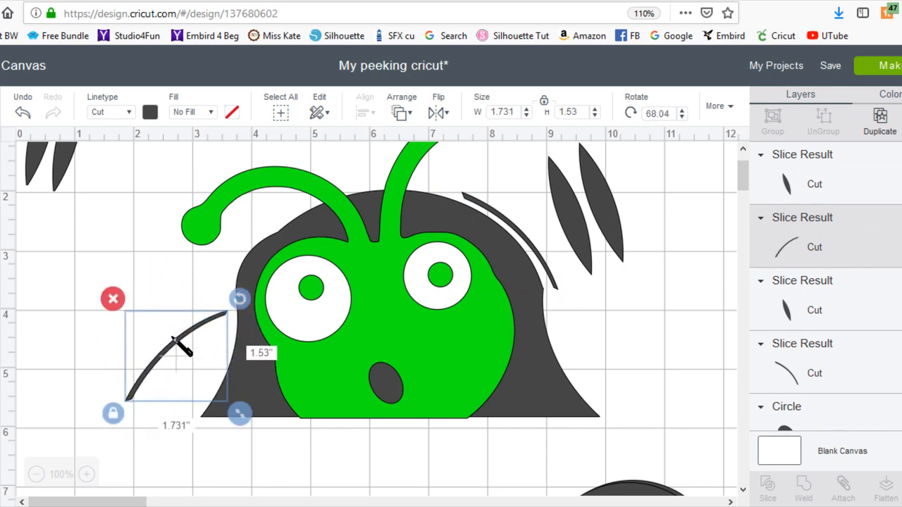
left_click_drag(173, 339, 254, 241)
right_click(253, 243)
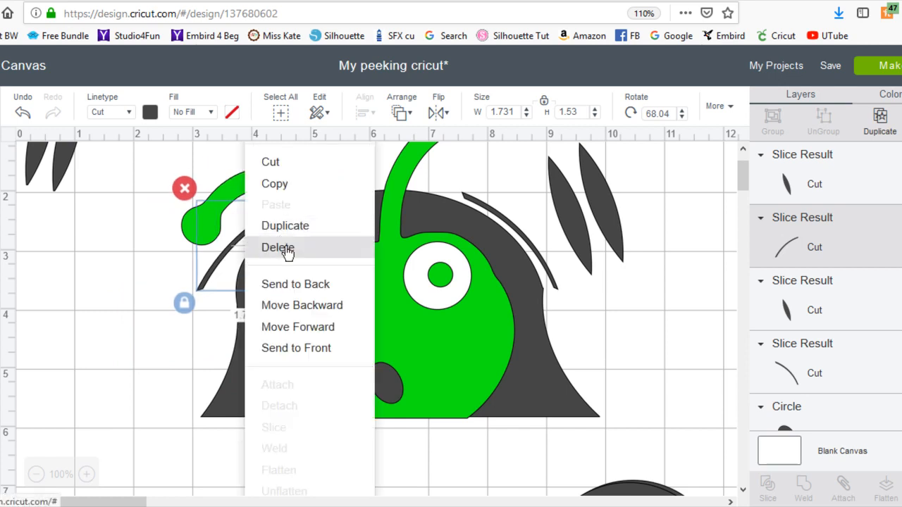
left_click(291, 284)
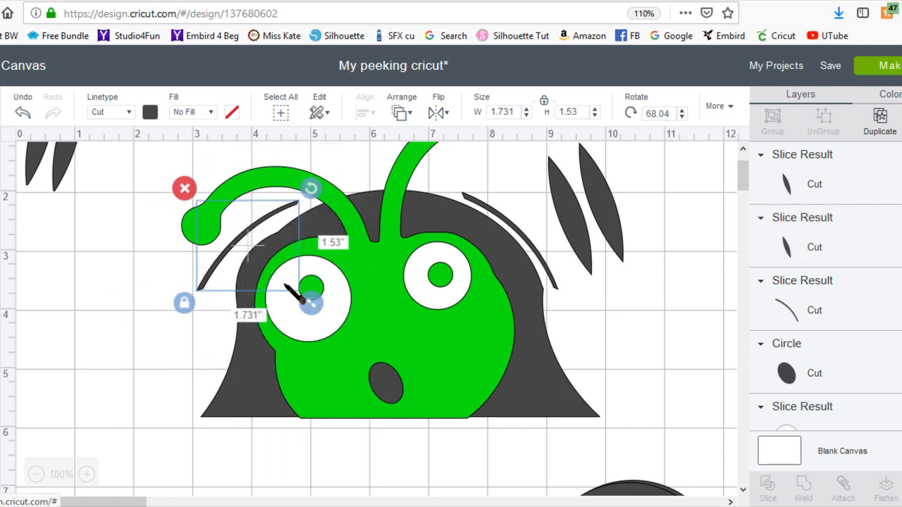
Try to pick the thin sliver at the hood's upper left directly on the canvas.
left_click(250, 231)
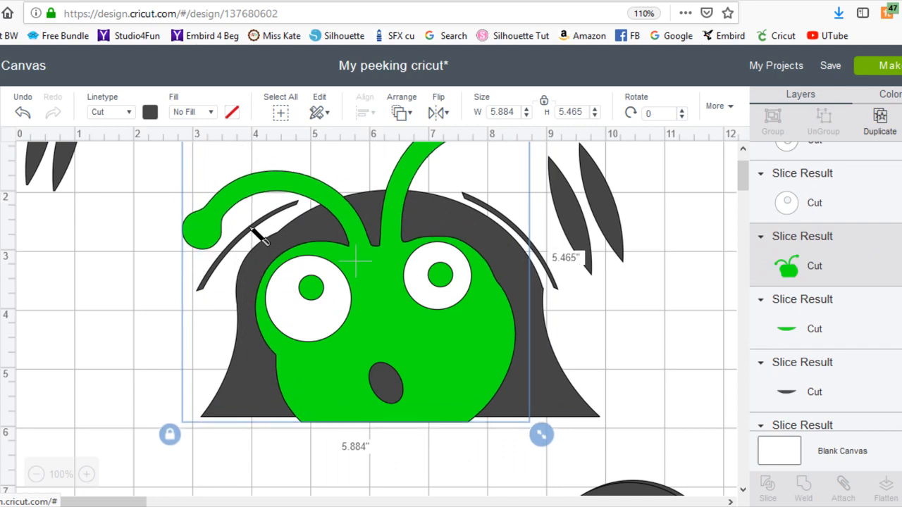
left_click(85, 326)
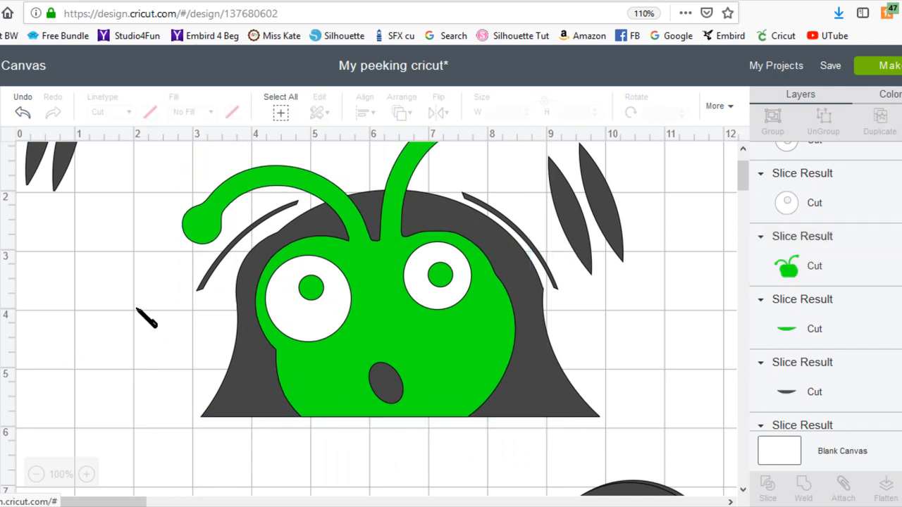
left_click(199, 286)
left_click(117, 308)
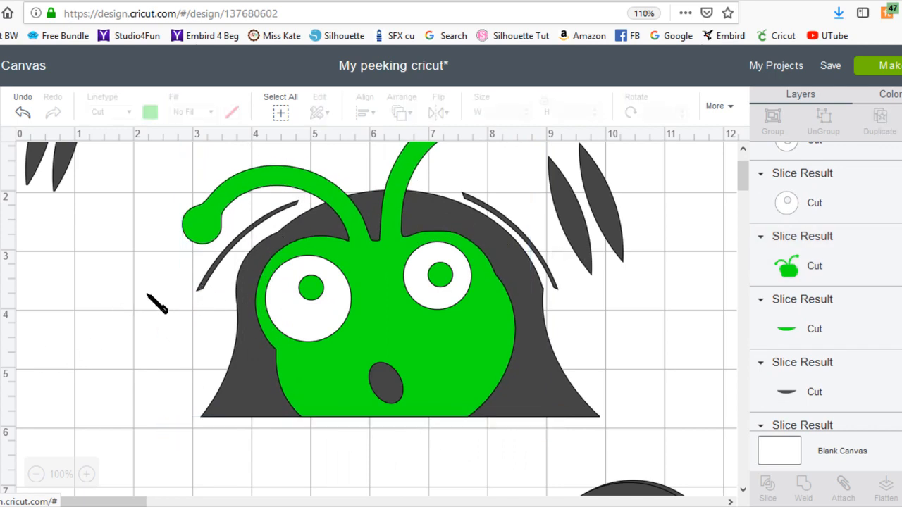
left_click_drag(199, 289, 120, 314)
left_click_drag(237, 392, 318, 372)
left_click(21, 332)
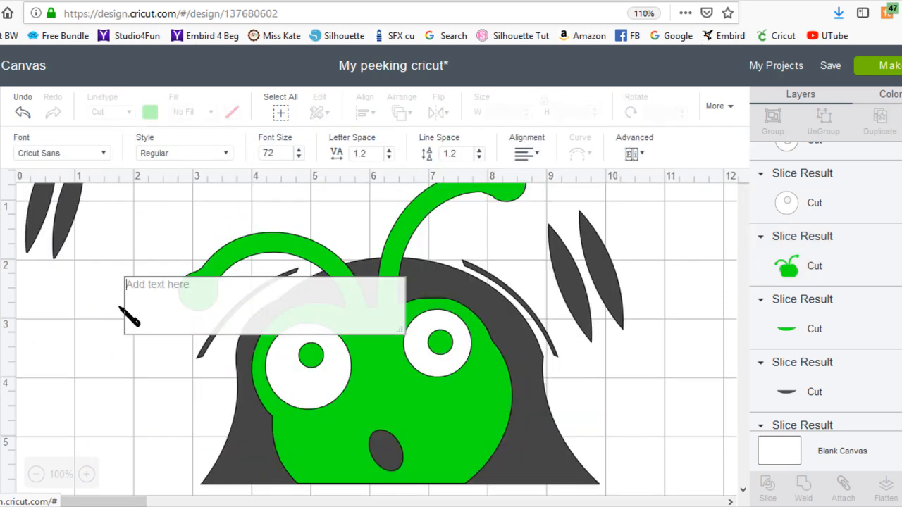
left_click(117, 309)
mouse_move(205, 355)
left_mouse_down()
mouse_move(192, 356)
mouse_move(203, 358)
left_mouse_up()
Select the upper left sliver through its layer and try to nudge it into position along the hood.
scroll(493, 317, "down", 3)
scroll(850, 318, "down", 3)
scroll(860, 322, "down", 3)
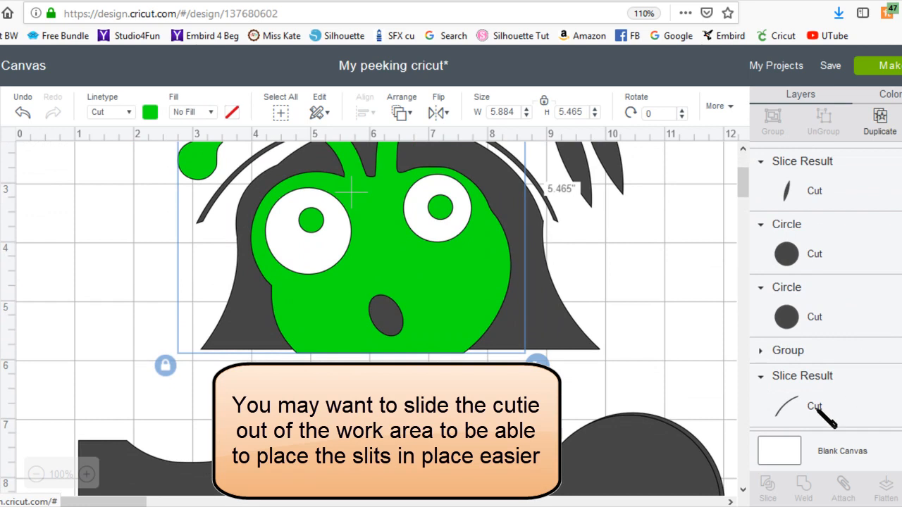
left_click(781, 416)
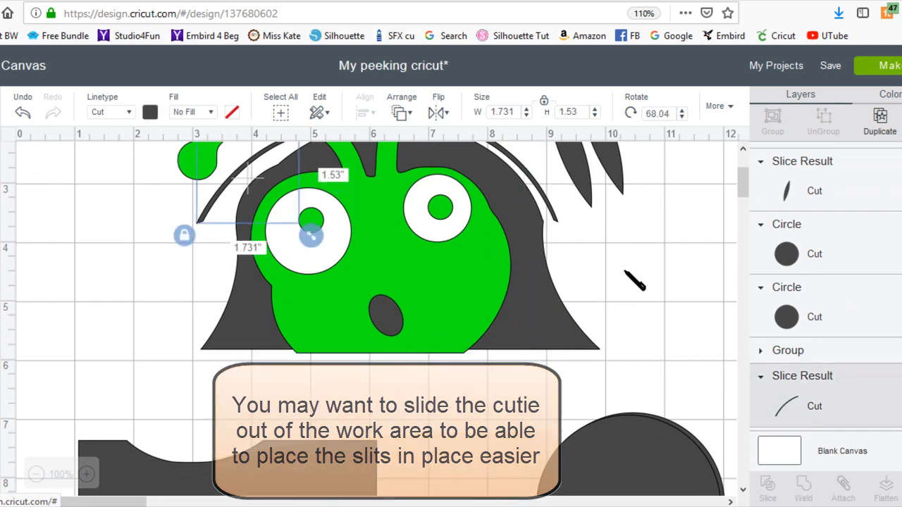
scroll(618, 311, "up", 2)
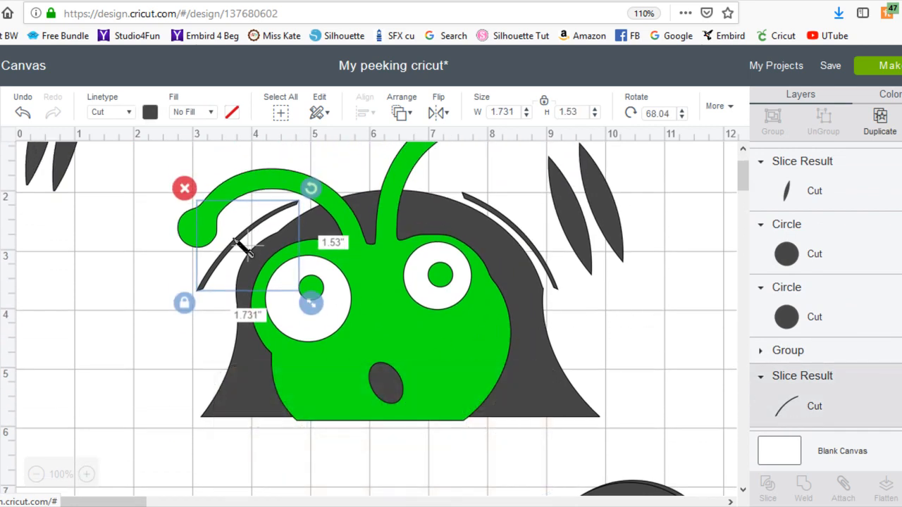
left_click(243, 248)
left_click_drag(241, 246, 242, 242)
Try to select the hood's upper left sliver through its layer and reposition it on the canvas.
scroll(850, 275, "down", 3)
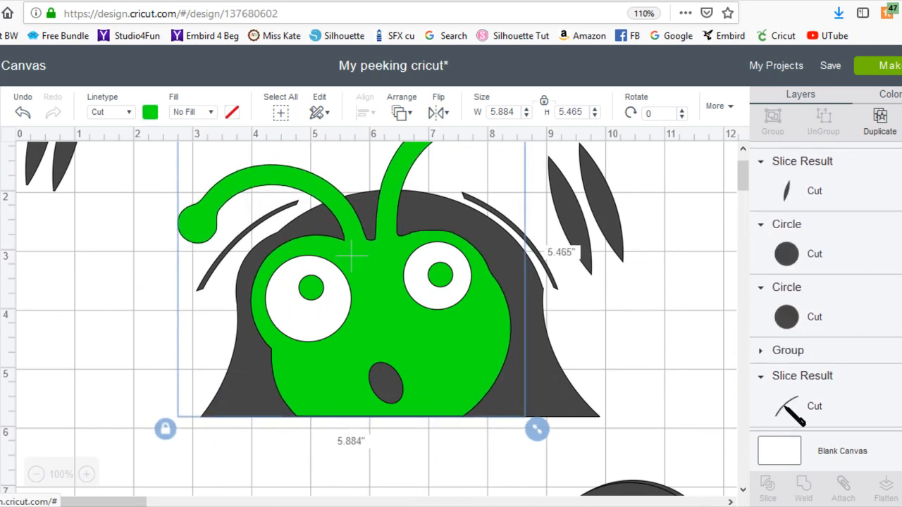
left_click(790, 412)
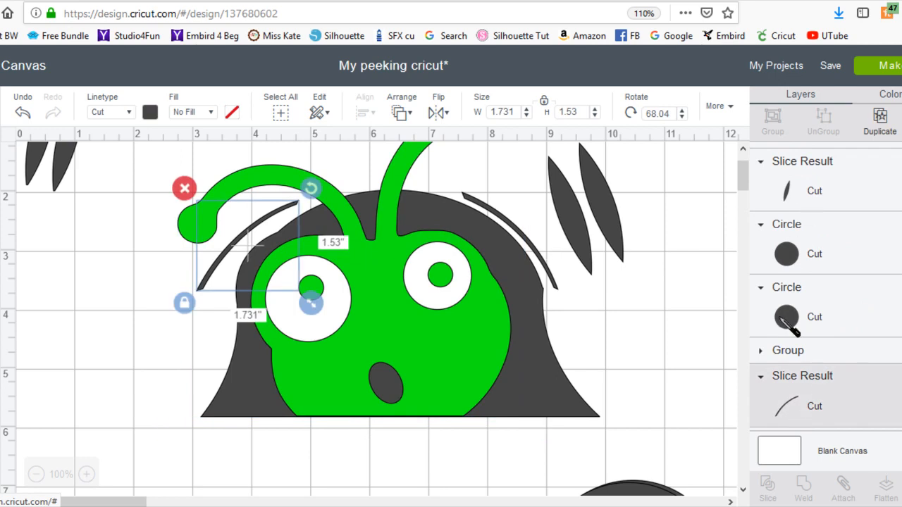
left_click(250, 247)
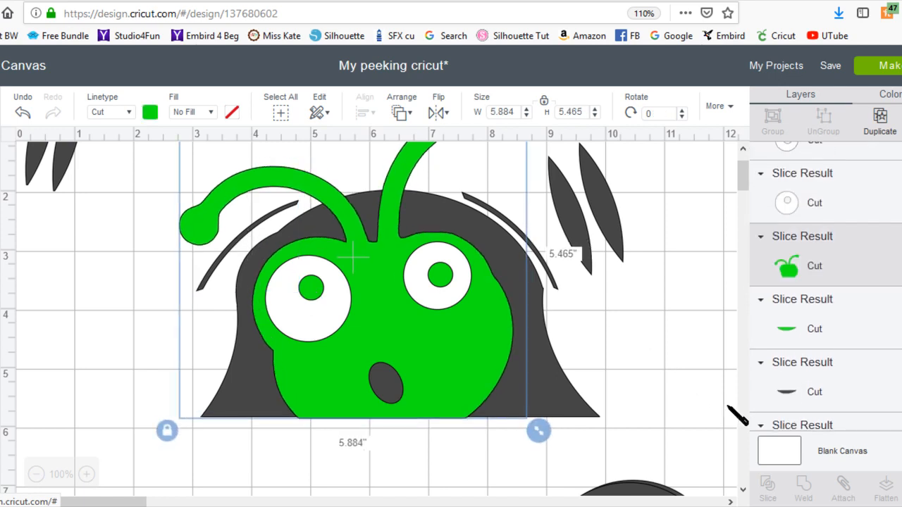
scroll(871, 356, "down", 5)
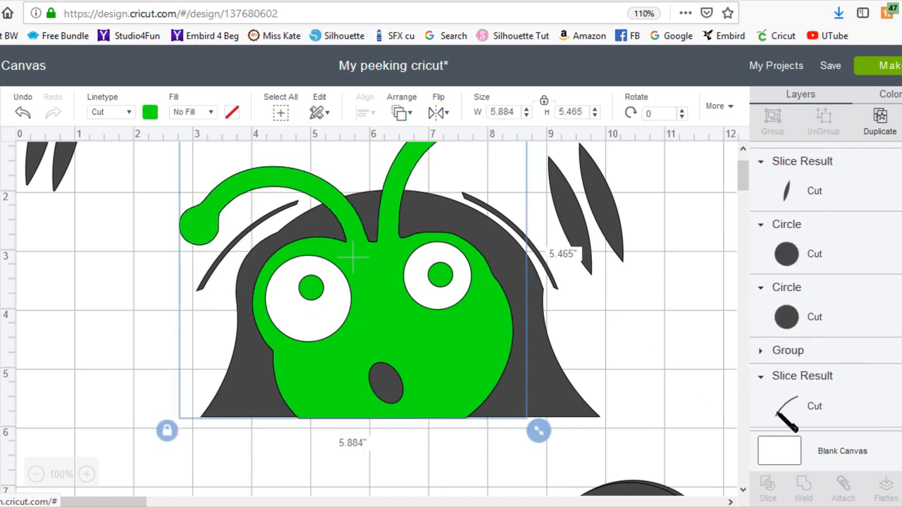
left_click(777, 413)
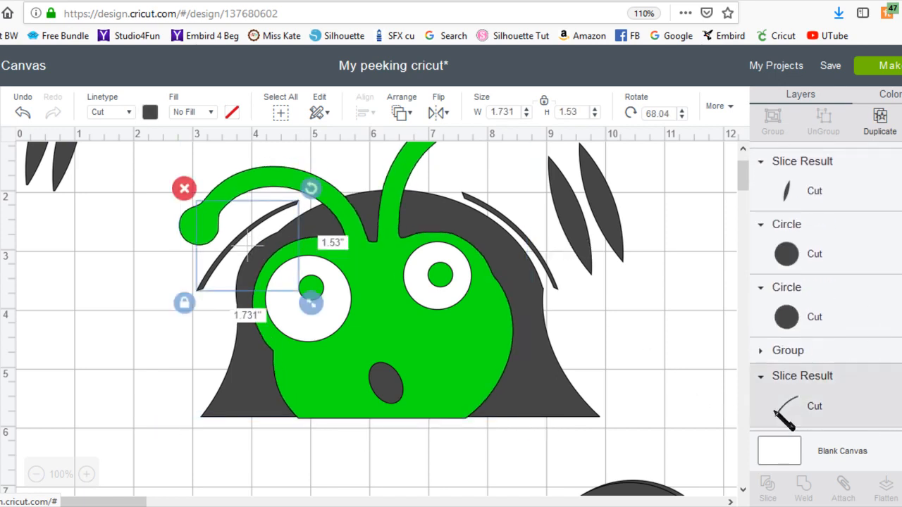
left_click(295, 203)
left_click(174, 233)
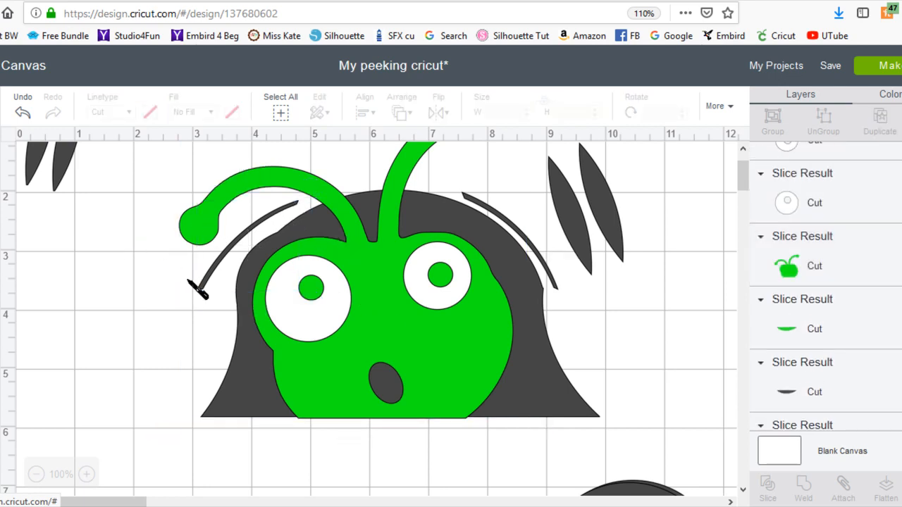
Move the green alien body down off the hood to expose the thin sliver at the hood's upper left.
left_click_drag(205, 299, 278, 502)
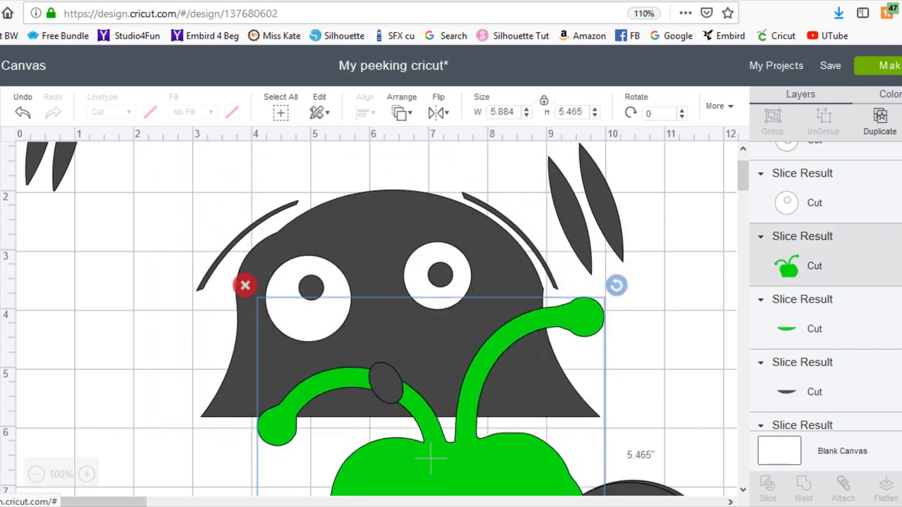
mouse_move(267, 219)
left_mouse_down()
mouse_move(281, 232)
mouse_move(258, 228)
mouse_move(256, 241)
mouse_move(262, 223)
left_mouse_up()
left_click(170, 272)
left_click(160, 241)
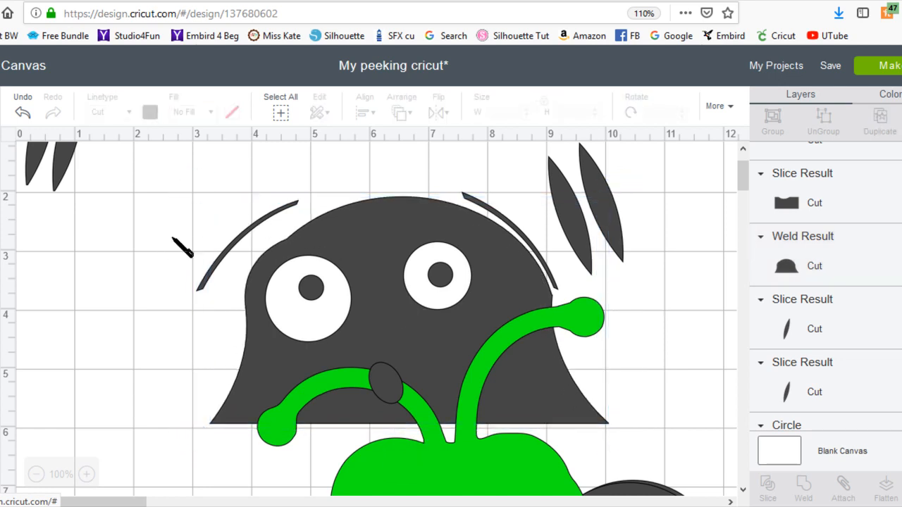
left_click(255, 227)
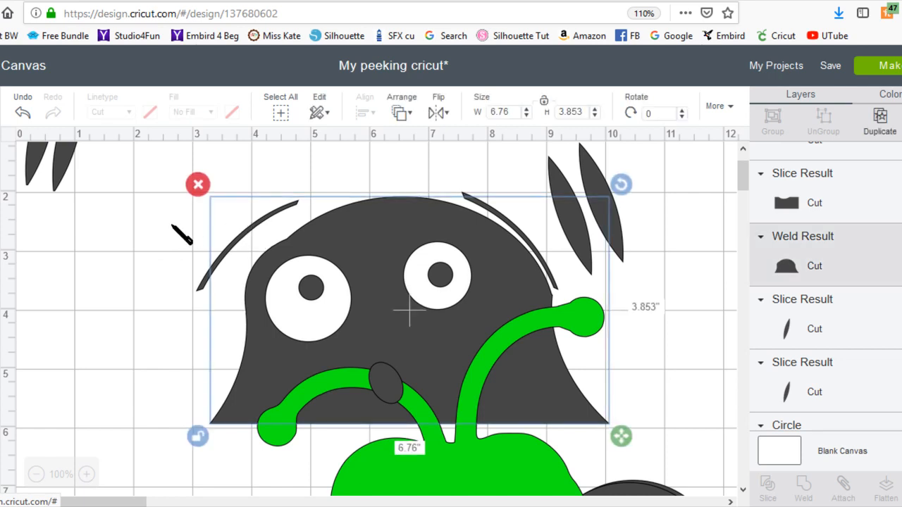
Rotate the upper left sliver to 89.89°, place it just above the hood's curve, and return the green alien body over the hood.
mouse_move(210, 296)
left_mouse_down()
mouse_move(262, 275)
mouse_move(248, 262)
left_mouse_up()
left_click_drag(357, 169, 369, 185)
mouse_move(408, 311)
left_mouse_down()
mouse_move(421, 303)
mouse_move(407, 313)
left_mouse_up()
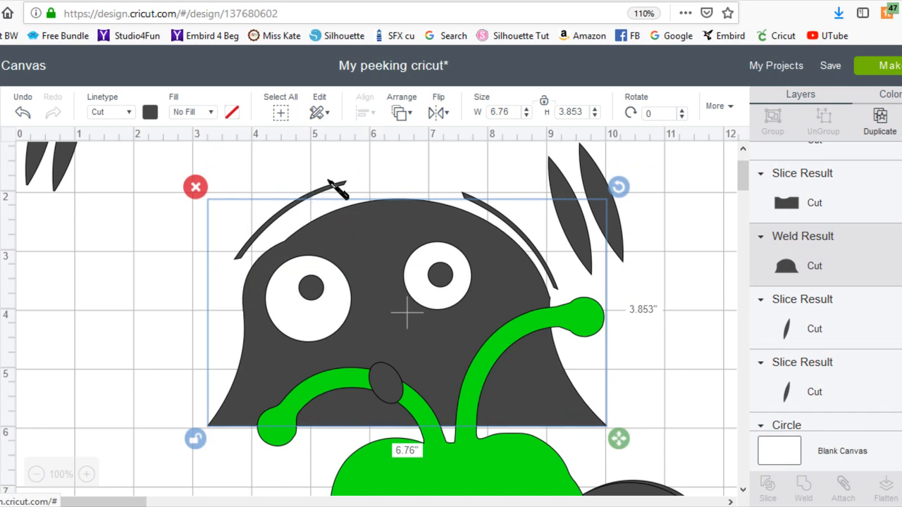
left_click_drag(330, 184, 358, 177)
left_click_drag(317, 211, 329, 199)
left_click_drag(399, 150, 394, 193)
left_click(405, 189)
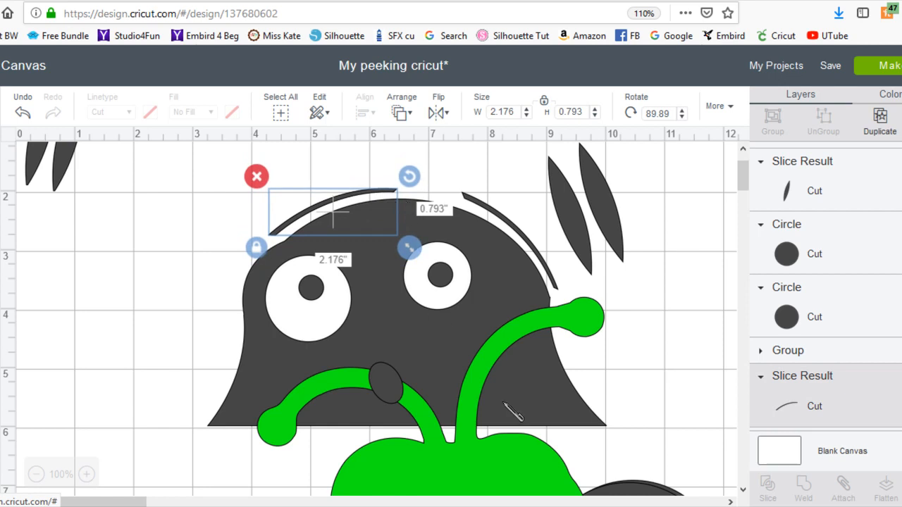
left_click_drag(520, 476, 441, 283)
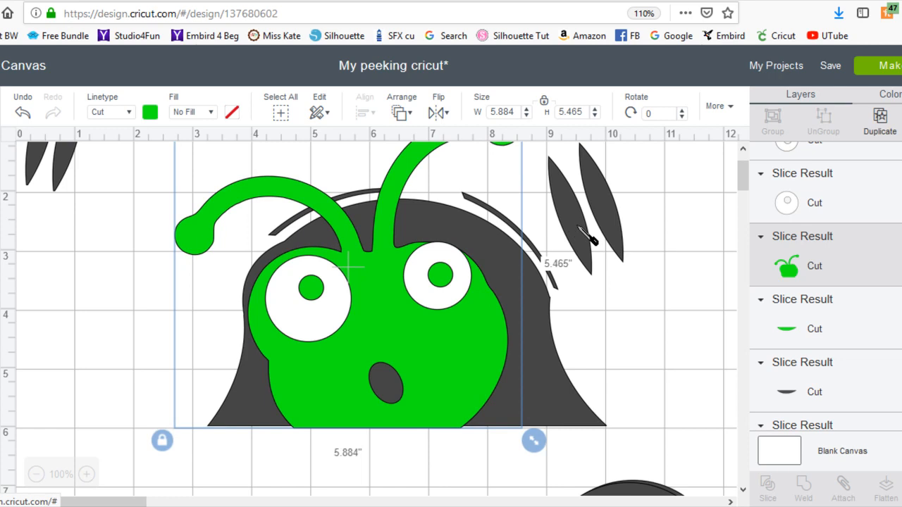
Overlap the two dark leaf shapes beside the right antenna and recolour the front one pale yellow, #FEF59C.
left_click_drag(578, 227, 604, 220)
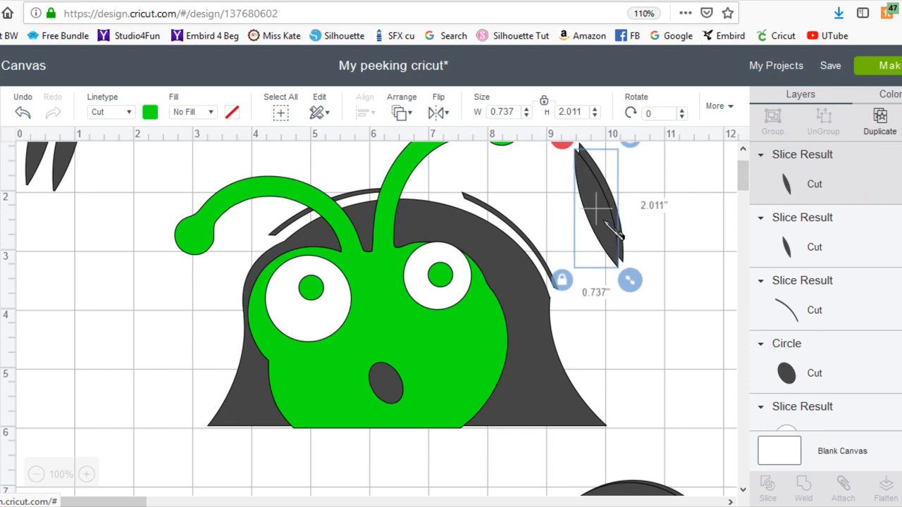
scroll(662, 247, "up", 2)
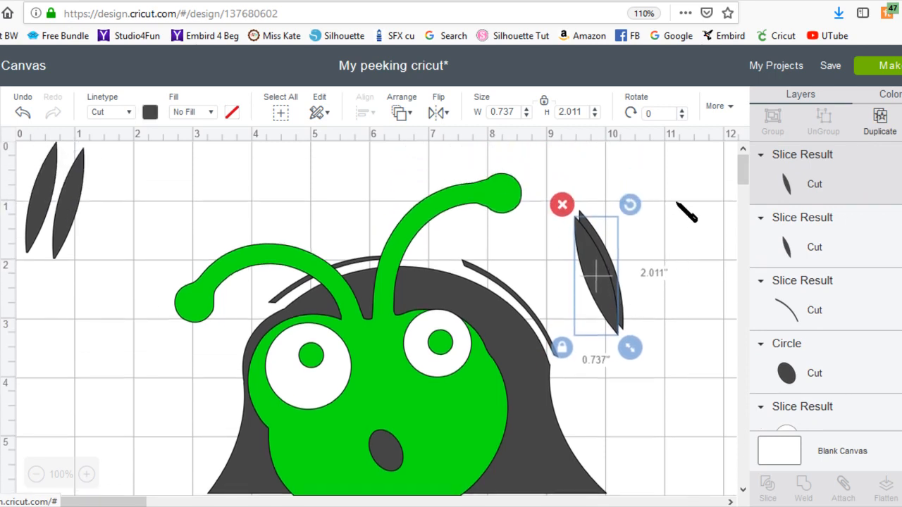
left_click(662, 213)
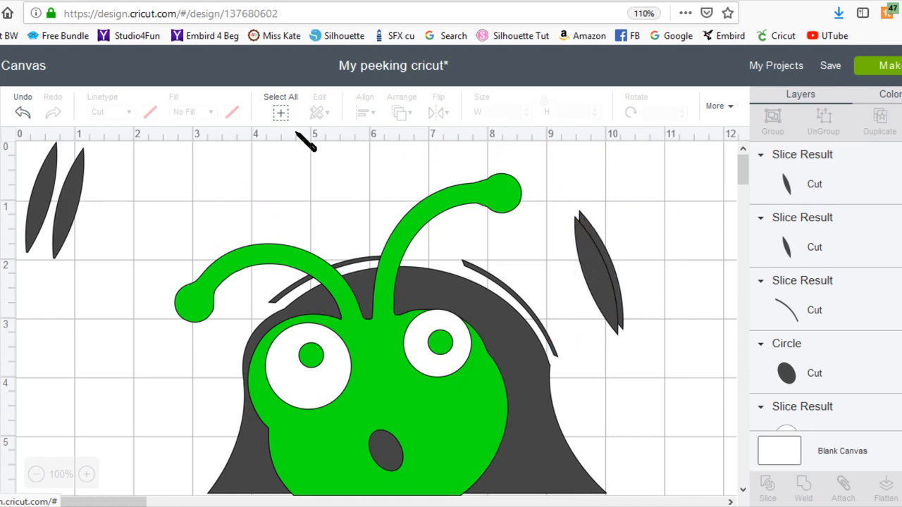
left_click(618, 282)
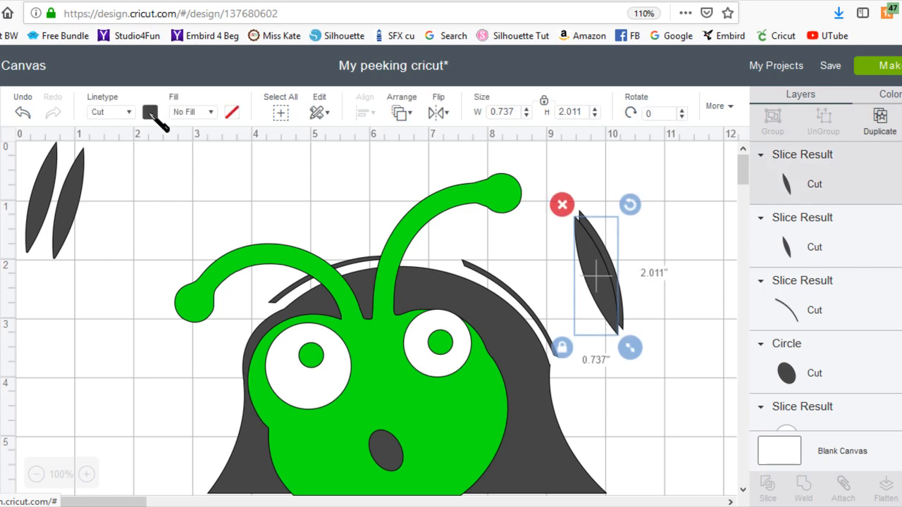
left_click(150, 113)
left_click(268, 206)
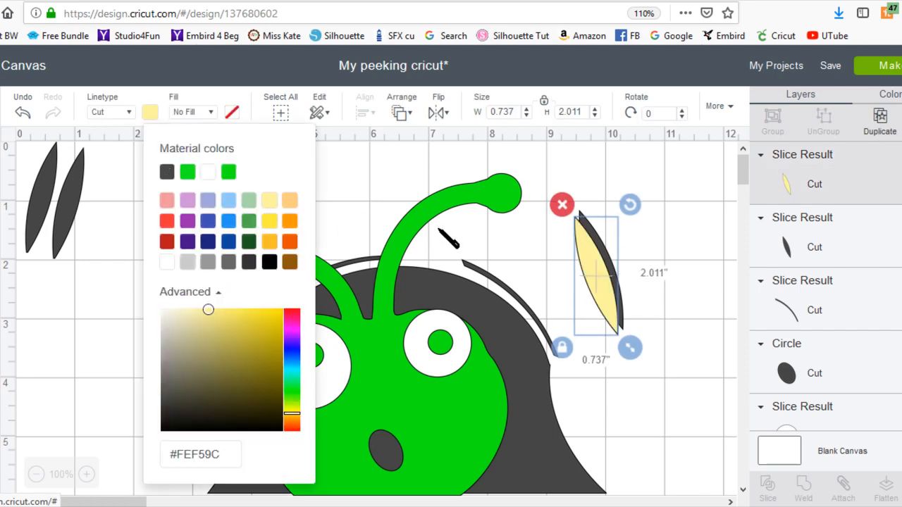
left_click(666, 209)
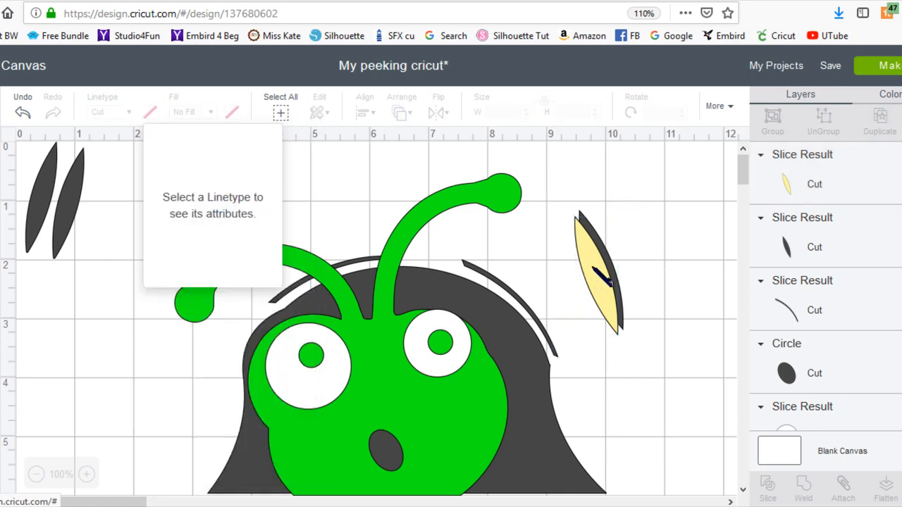
Rotate the yellow leaf to 359.36°, offset it slightly over the dark leaf, and slice the two shapes.
left_click(611, 287)
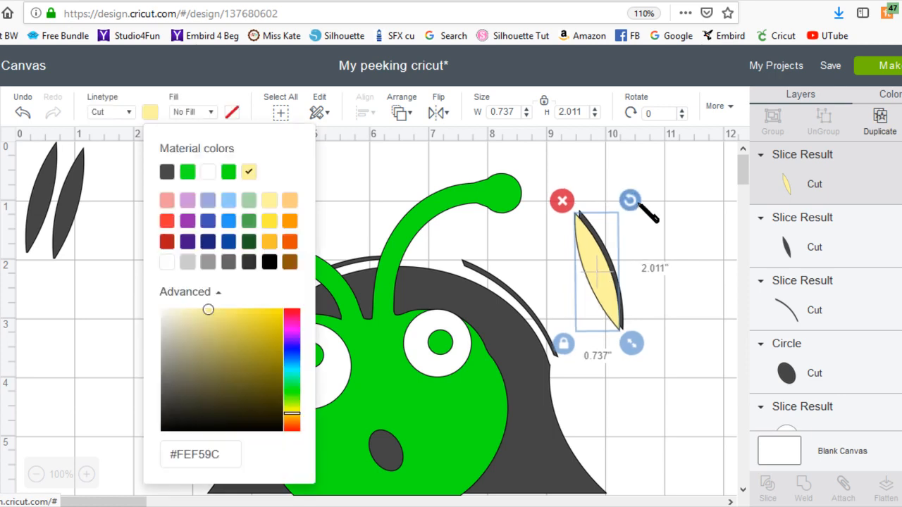
left_click_drag(635, 205, 634, 204)
left_click_drag(548, 176, 645, 299)
left_click(668, 259)
left_click(608, 271)
left_click_drag(608, 271, 620, 254)
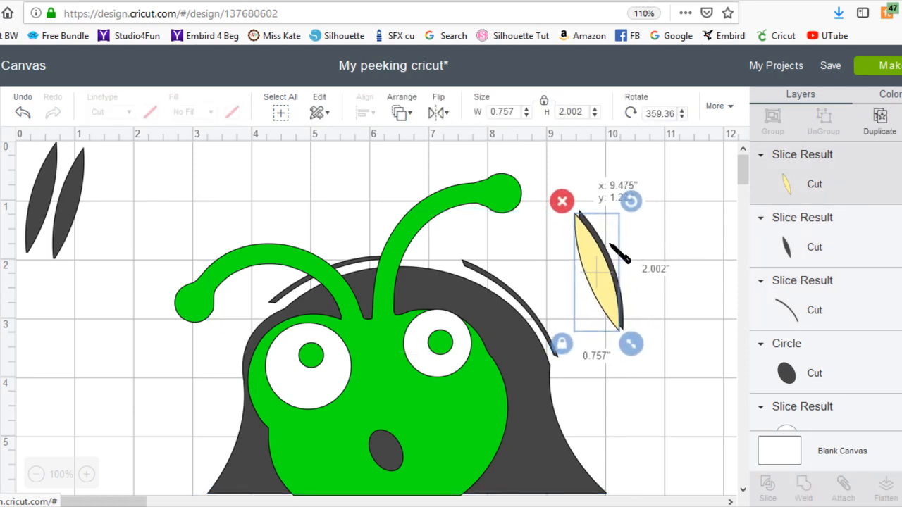
left_click(640, 256)
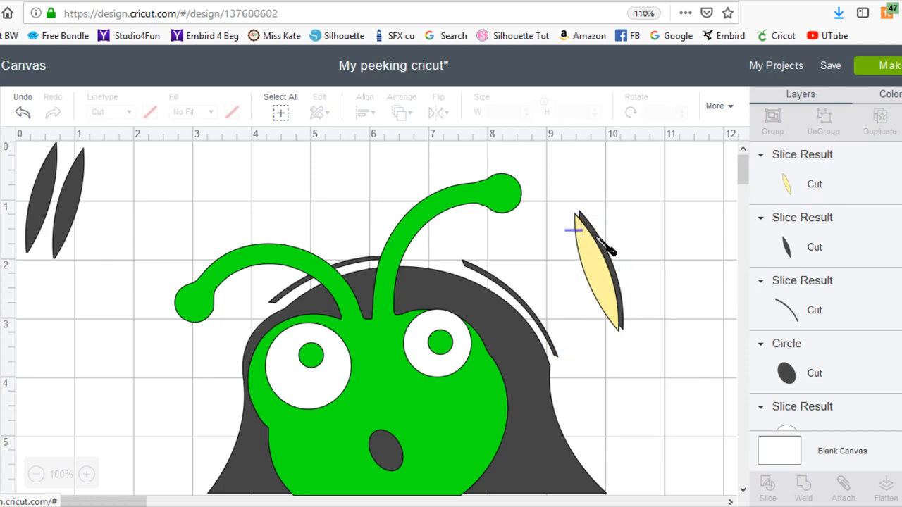
left_click_drag(618, 239, 625, 244)
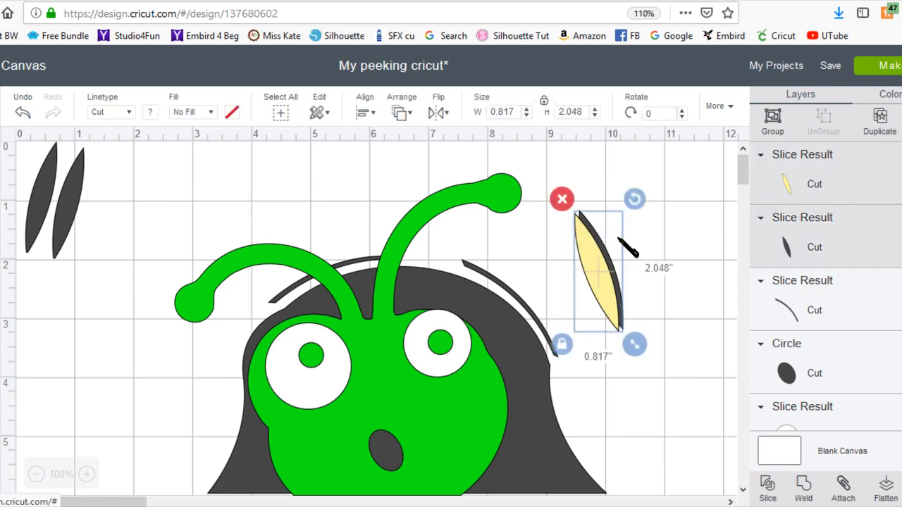
left_click(767, 485)
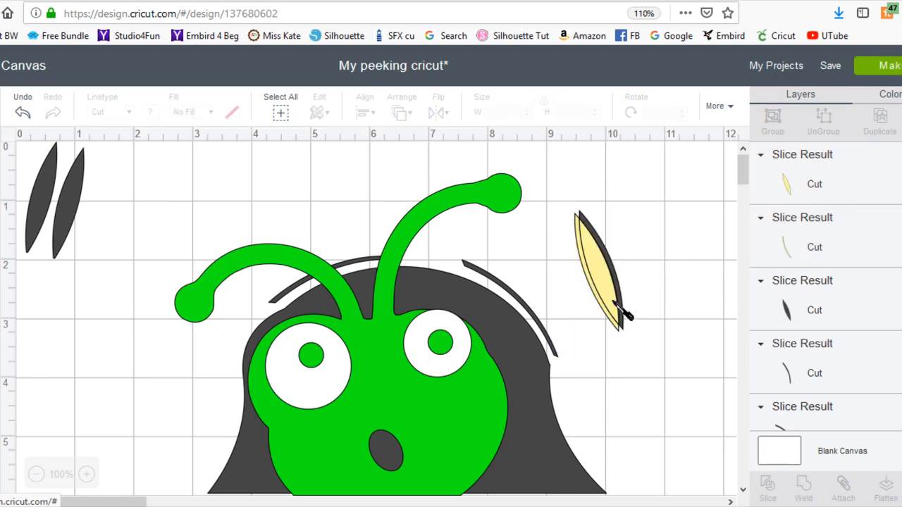
Separate the yellow slice pieces, move the thin yellow sliver to the alien's left, and recolour it dark grey, #464646.
left_click_drag(611, 283, 688, 225)
left_click(634, 317)
left_click_drag(654, 305, 667, 321)
left_click_drag(666, 303, 149, 340)
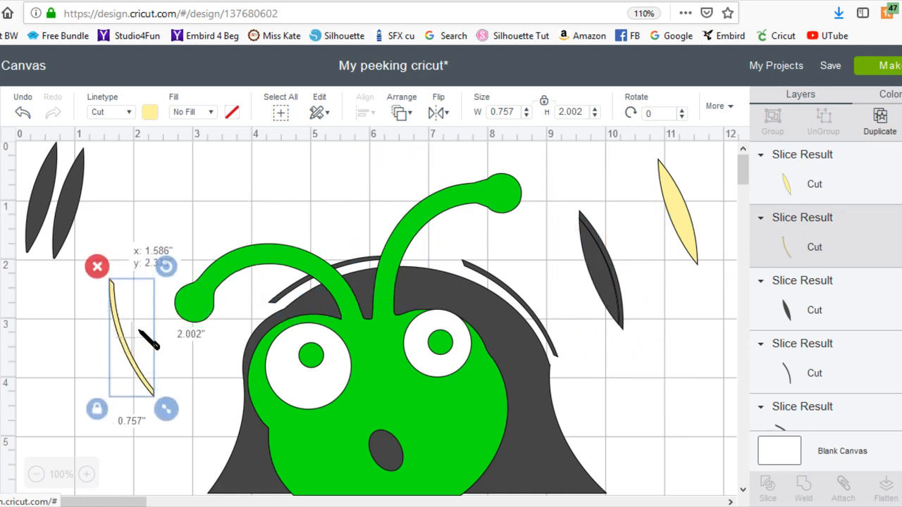
left_click(151, 113)
left_click(167, 176)
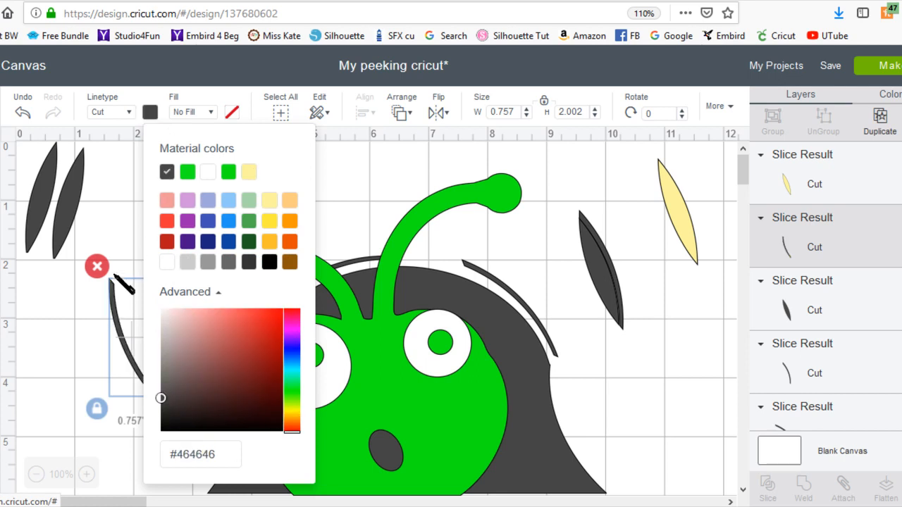
left_click(63, 372)
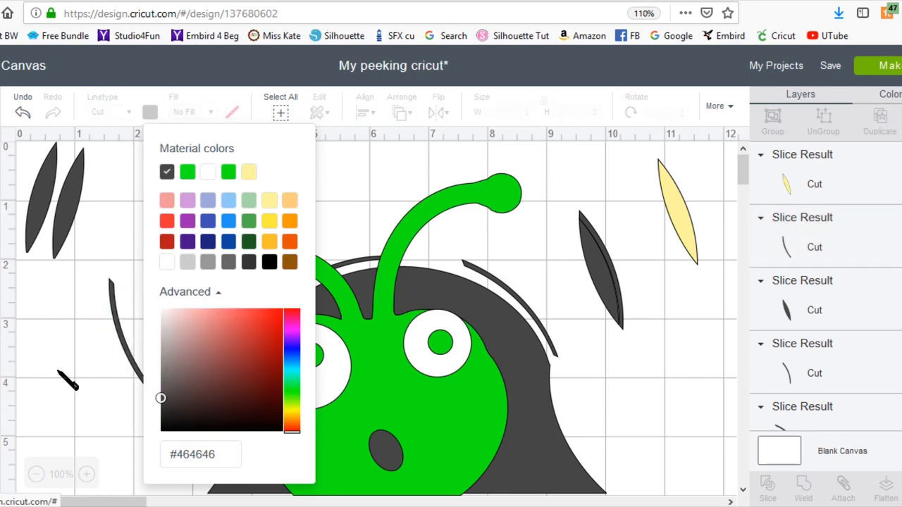
Rotate the new dark sliver to 72.6° and send it behind all other shapes.
left_click(137, 363)
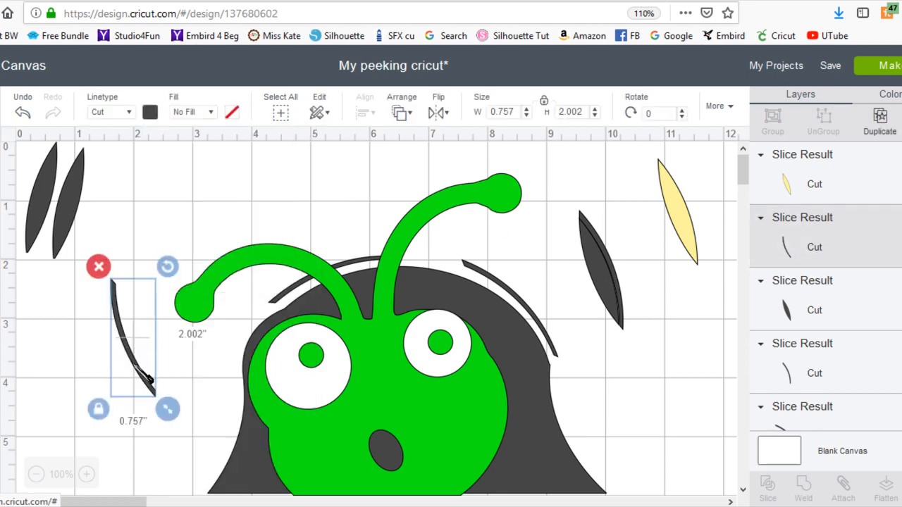
left_click_drag(172, 264, 185, 343)
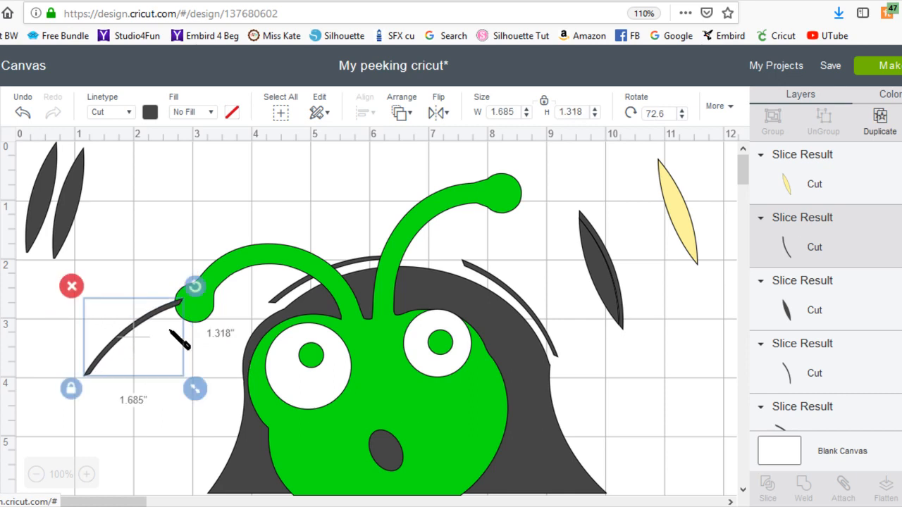
right_click(161, 322)
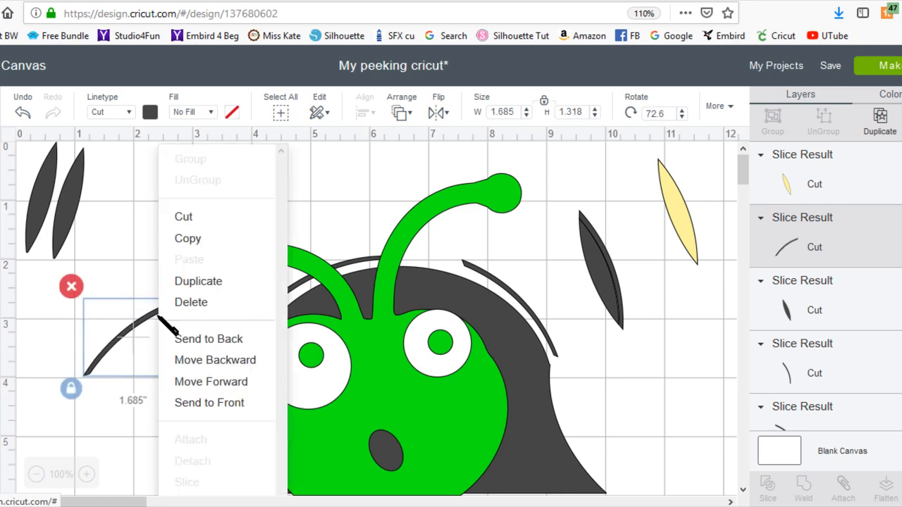
left_click(210, 342)
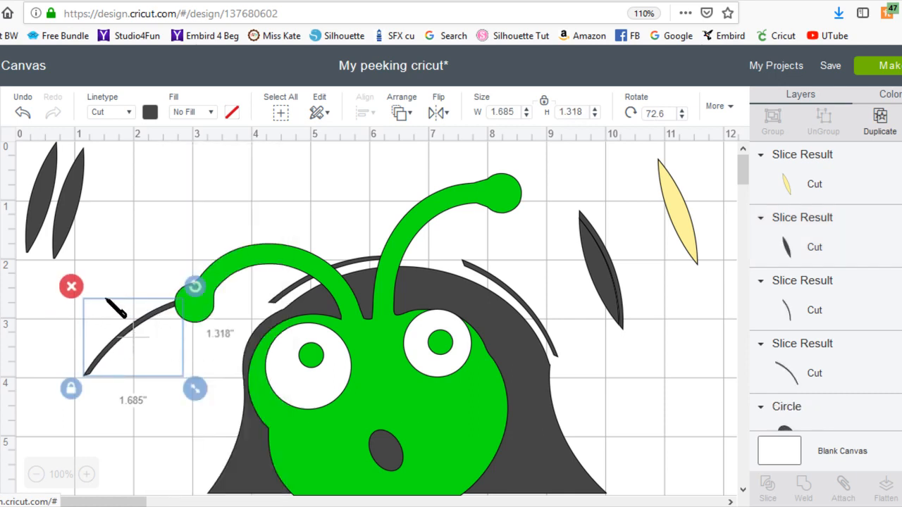
Place the new sliver beside the hood's left edge and rotate it more upright to follow the curve.
left_click_drag(91, 303, 185, 308)
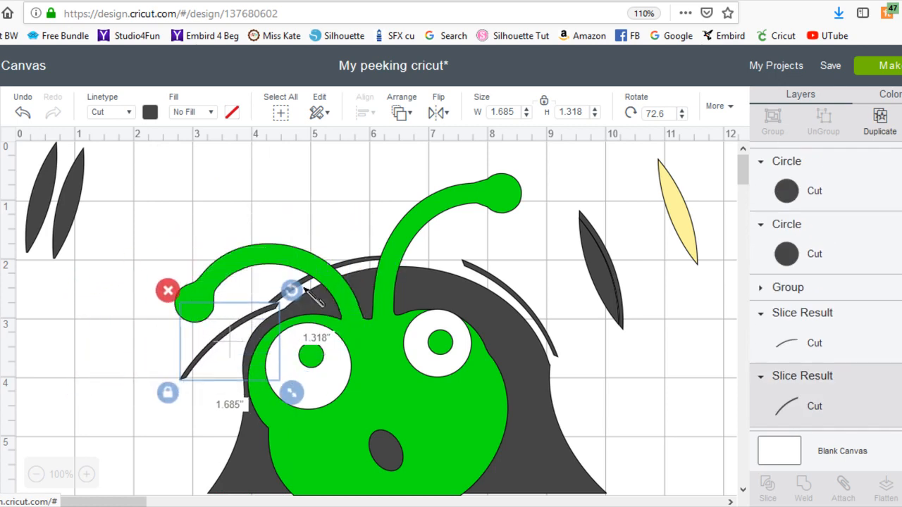
left_click_drag(302, 291, 267, 294)
left_click(265, 296)
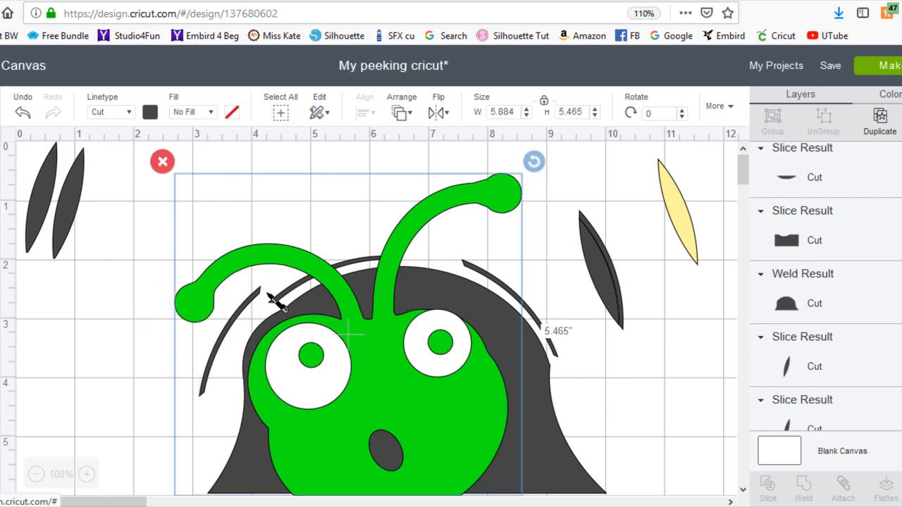
Move the green alien aside to shift the hood's upper-left sliver slightly inward, and put the alien back over the hood.
left_click_drag(349, 338, 572, 473)
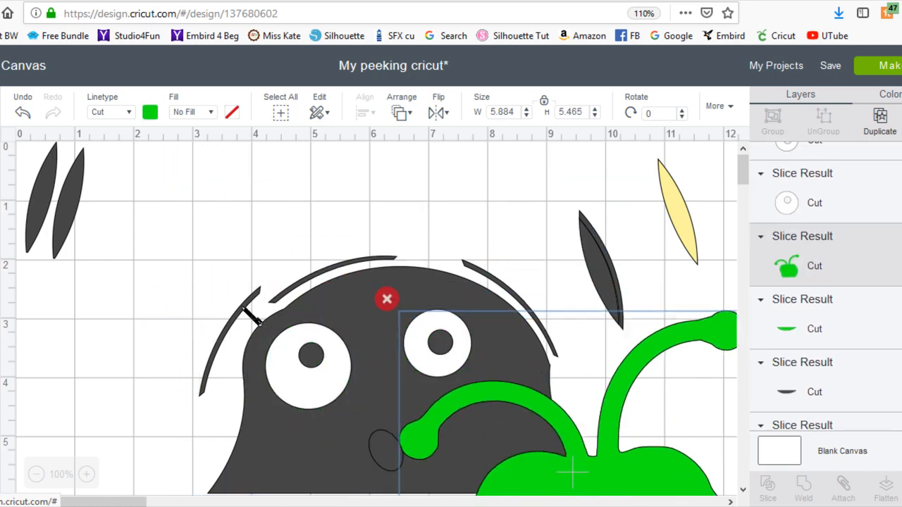
left_click(411, 377)
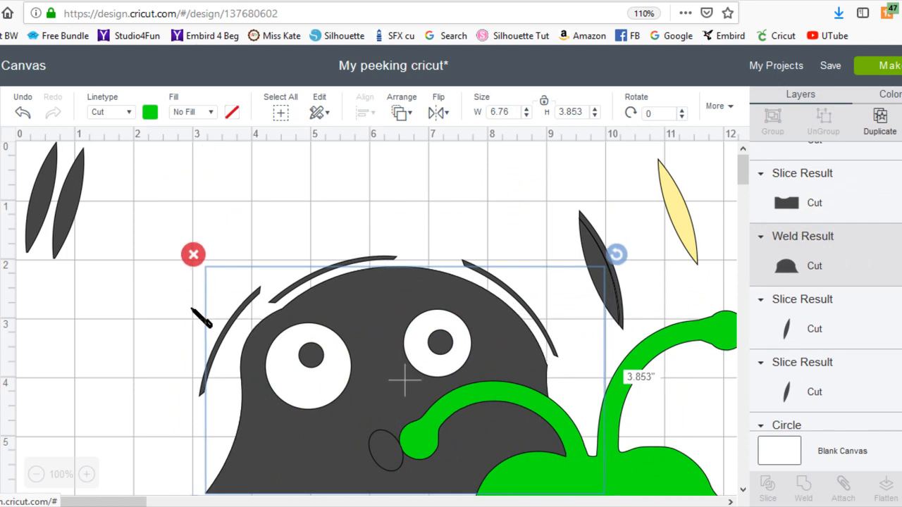
left_click(196, 347)
left_click(207, 382)
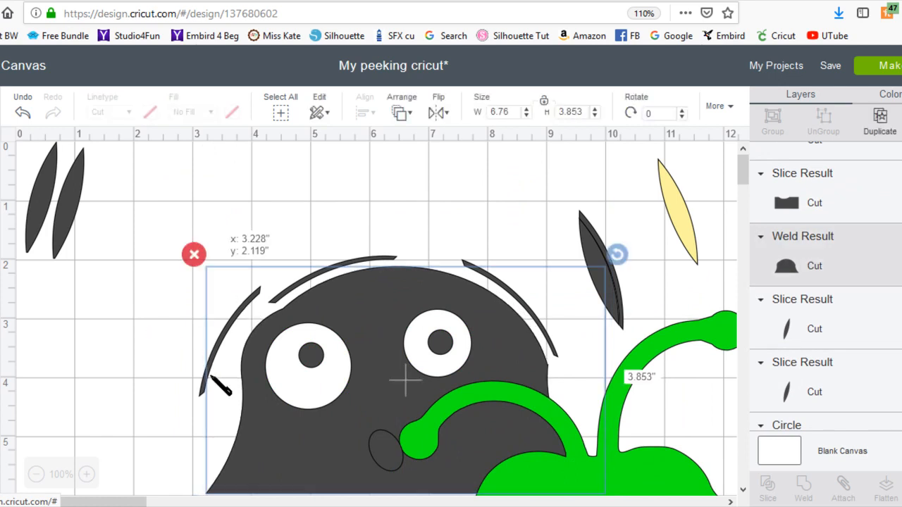
left_click(203, 392)
left_click_drag(206, 391, 215, 393)
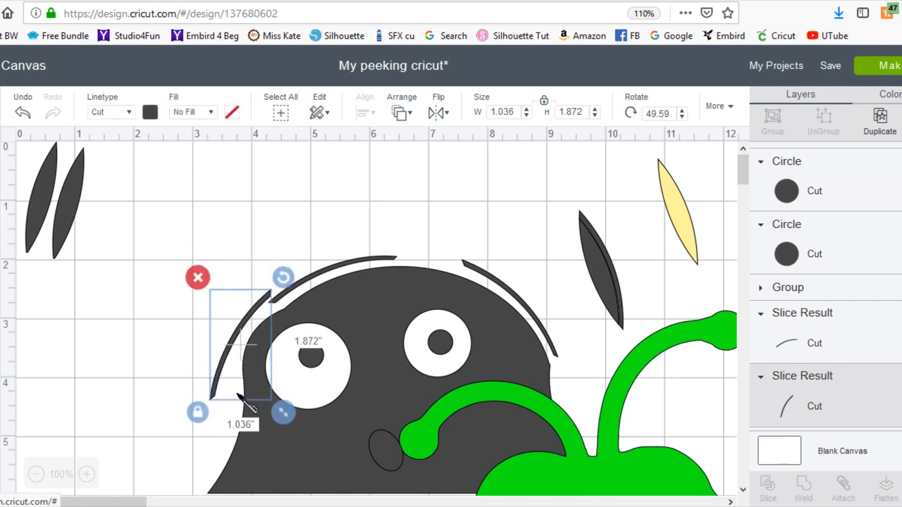
left_click_drag(675, 495, 444, 350)
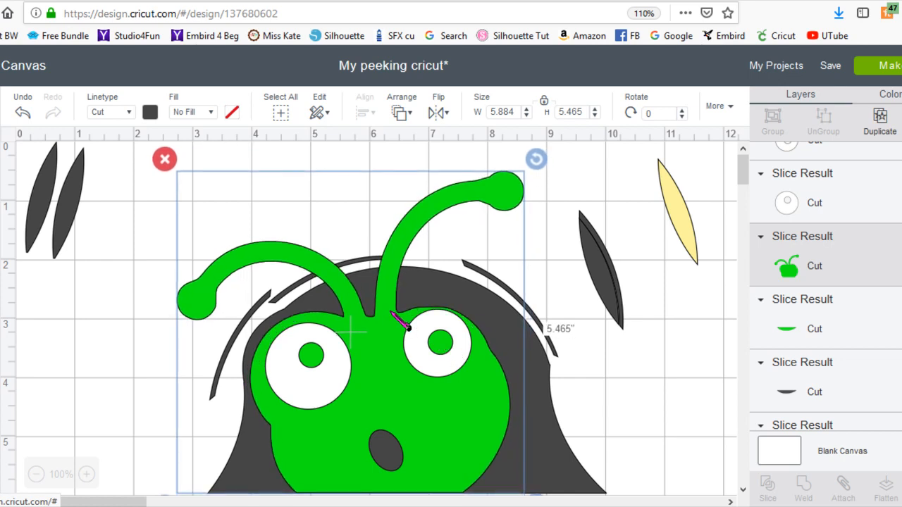
Pull the thin curved sliver off the dark leaf below the yellow one, rotate it to 174.86°, and duplicate it.
left_click_drag(599, 275, 626, 392)
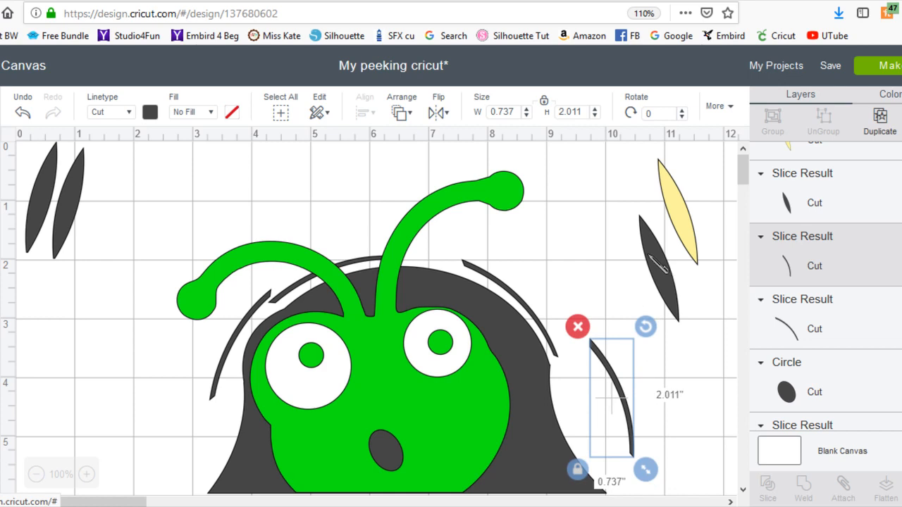
left_click_drag(650, 334, 572, 494)
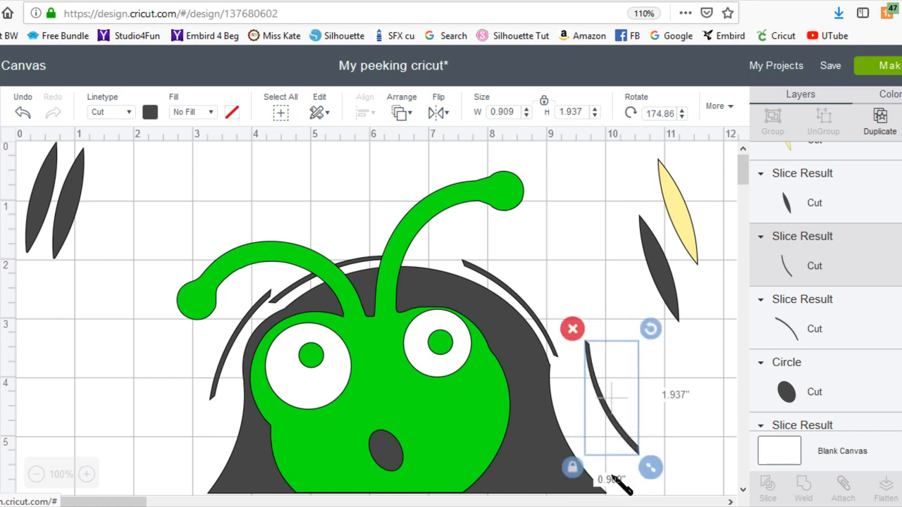
left_click(881, 123)
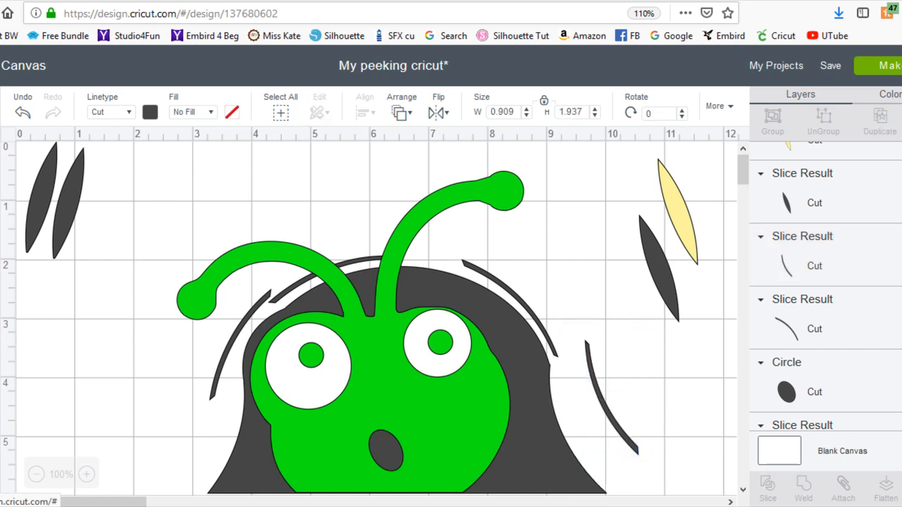
Move one sliver copy to the empty area left of the alien and fit the other along the hood's lower-right edge.
left_click_drag(629, 432, 111, 398)
left_click_drag(609, 407, 594, 459)
scroll(670, 352, "down", 3)
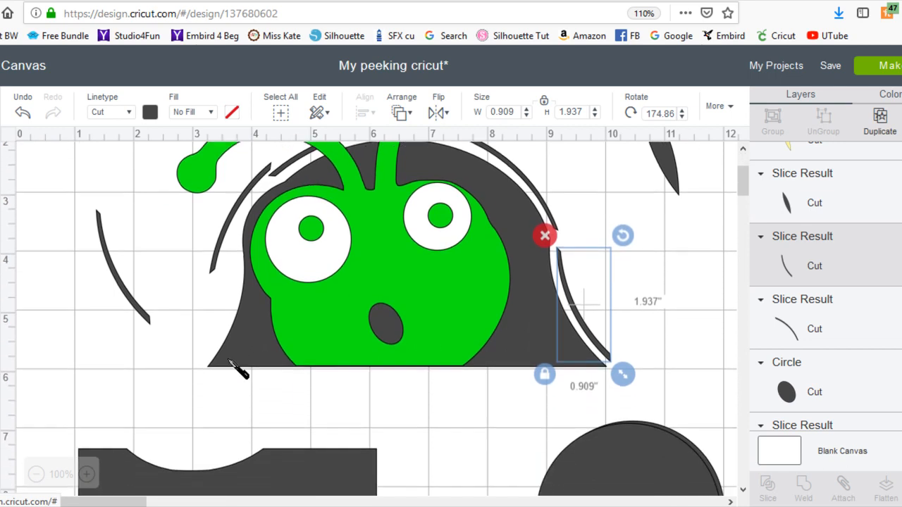
Rotate the sliver copy left of the alien to 39.38° and place it along the hood's lower-left edge.
left_click(126, 276)
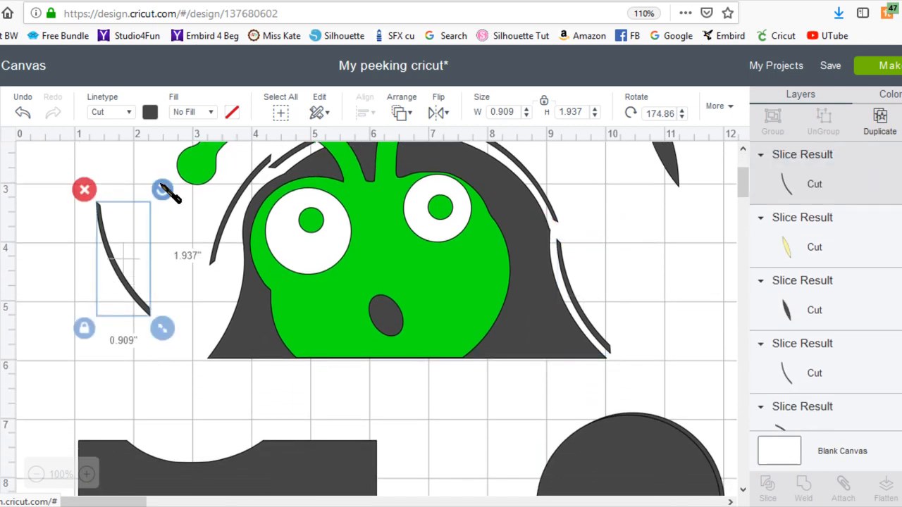
left_click_drag(162, 189, 43, 287)
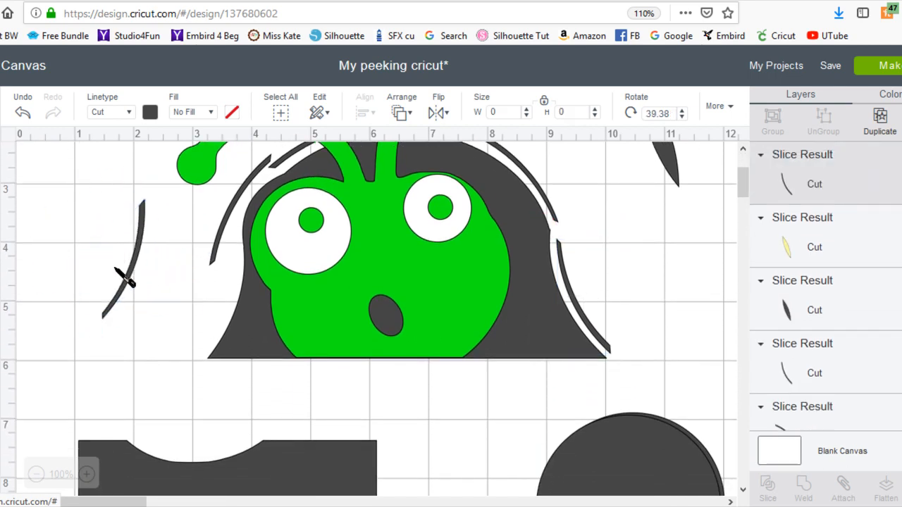
left_click_drag(141, 278, 227, 308)
left_click(143, 227)
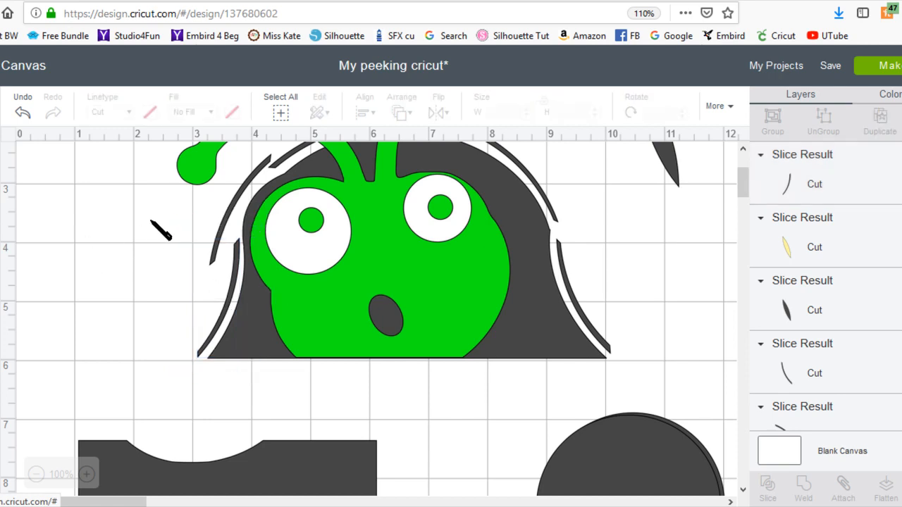
Move the green alien aside and shift the dark hood slightly to the right of its lower-left sliver.
left_click(227, 266)
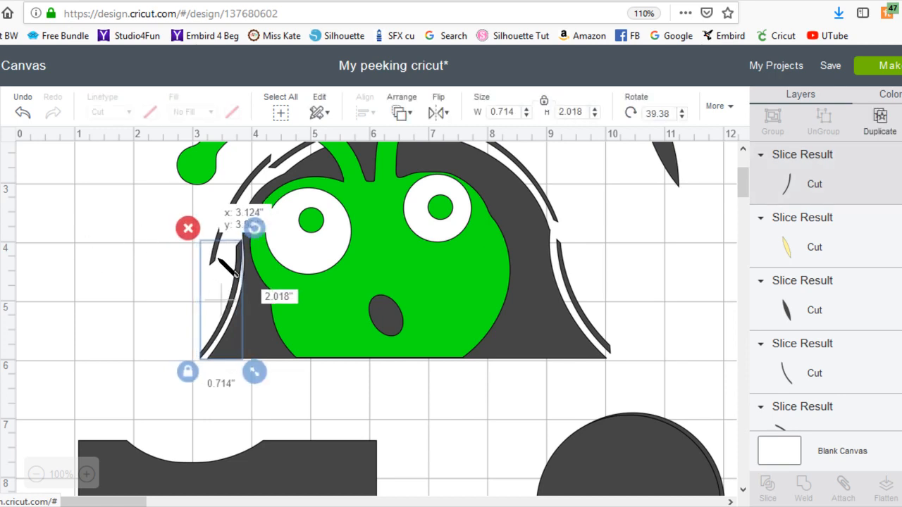
left_click_drag(228, 268, 423, 242)
left_click(121, 271)
left_click(228, 249)
left_click(120, 278)
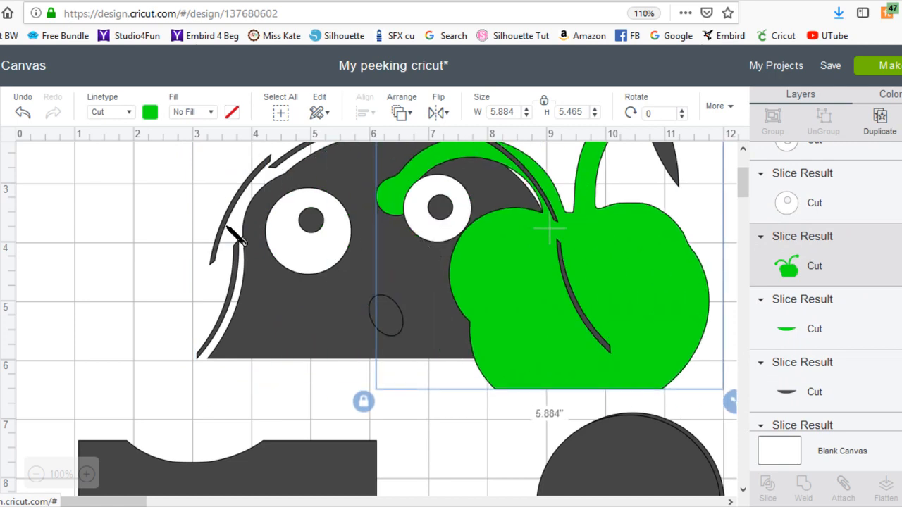
left_click(241, 241)
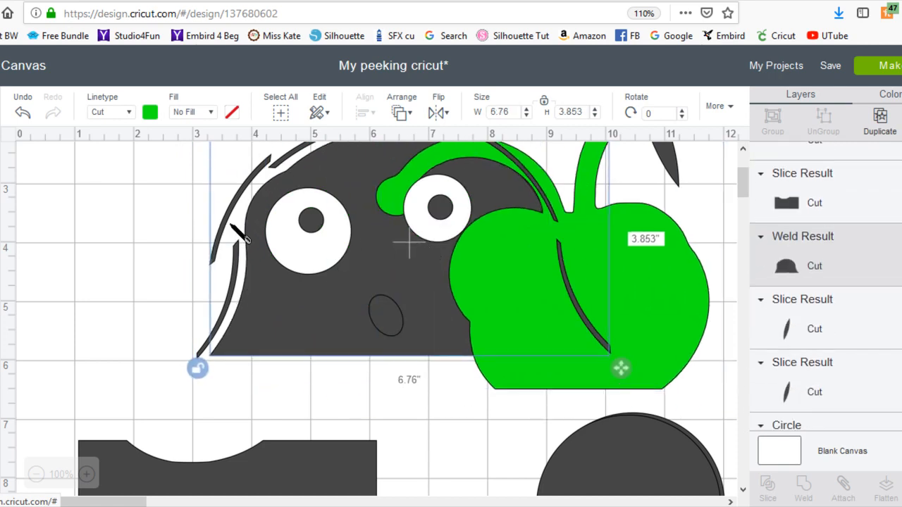
left_click_drag(232, 231, 233, 229)
left_click(191, 274)
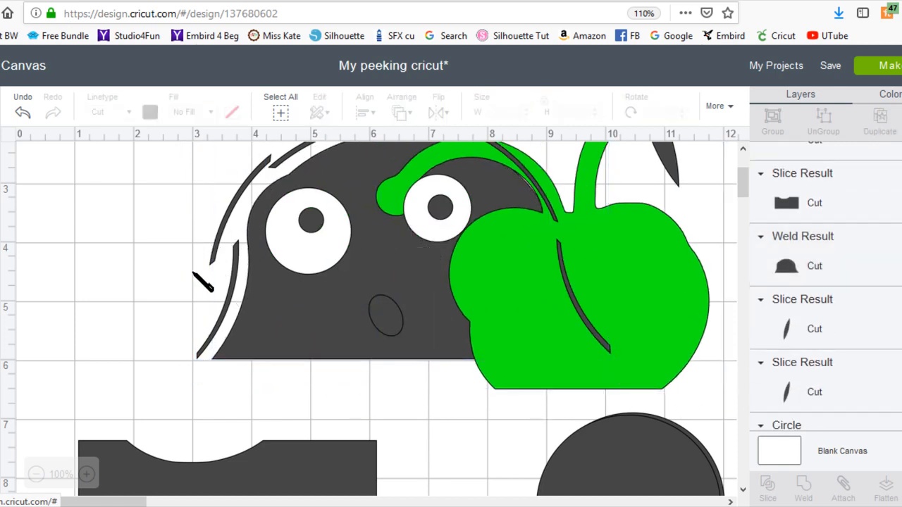
Nudge the lower-left sliver slightly closer to the hood so it follows the lower-left curve with a narrow gap.
left_click(218, 264)
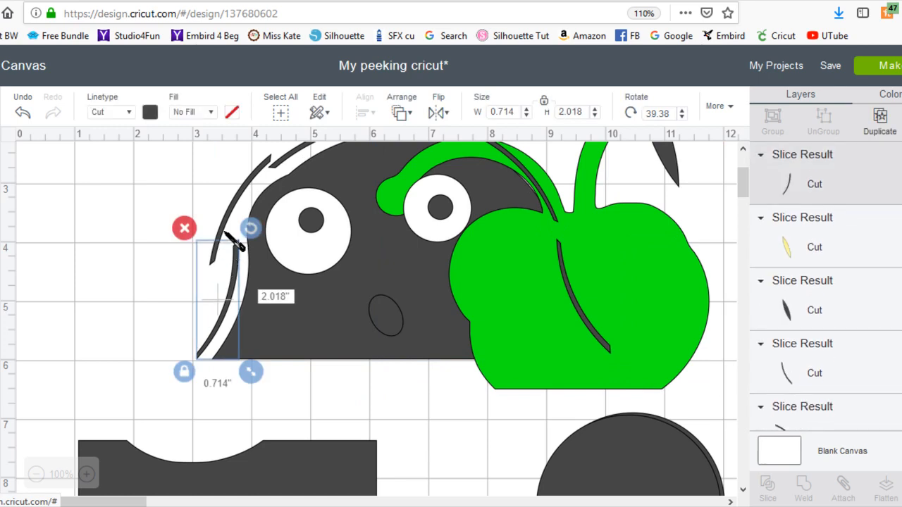
left_click(227, 234)
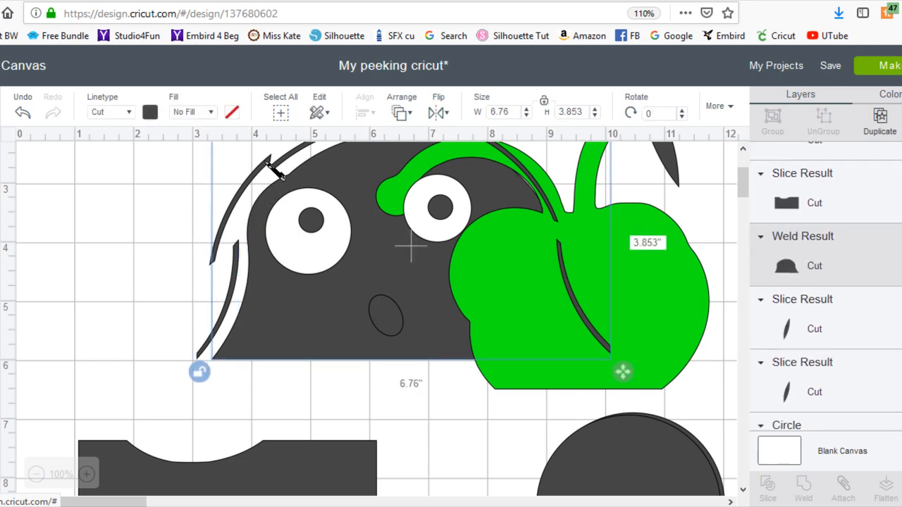
scroll(818, 329, "down", 5)
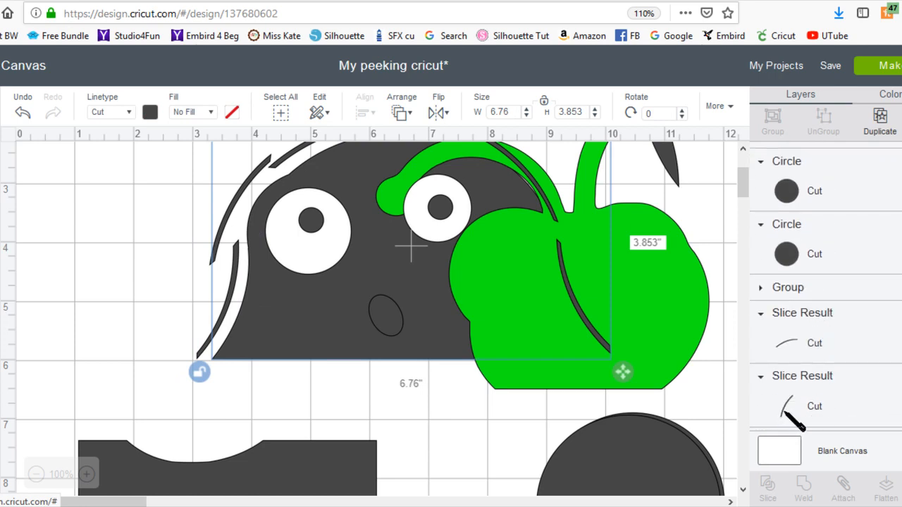
left_click(785, 414)
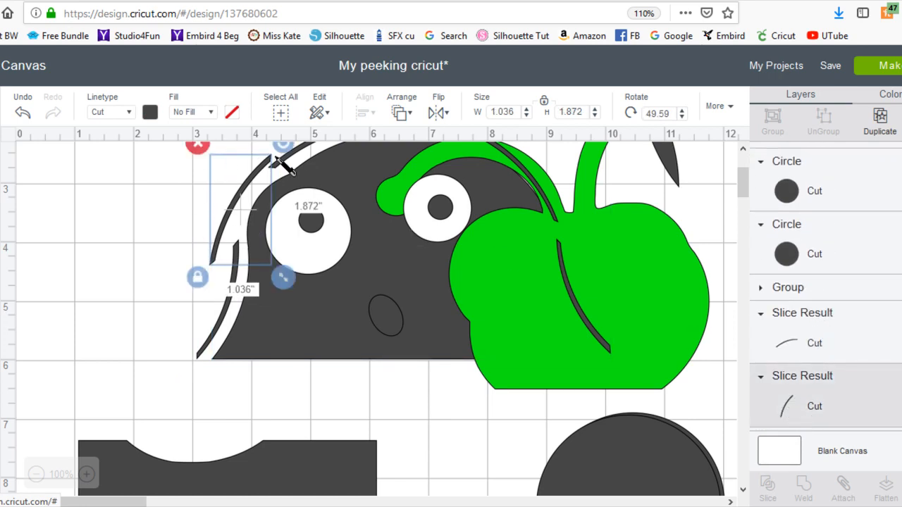
left_click(229, 276)
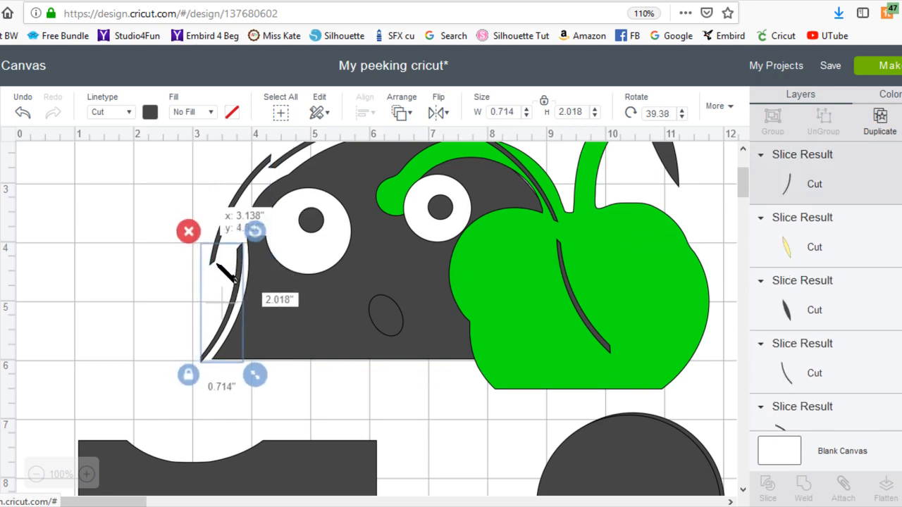
left_click_drag(217, 262, 211, 251)
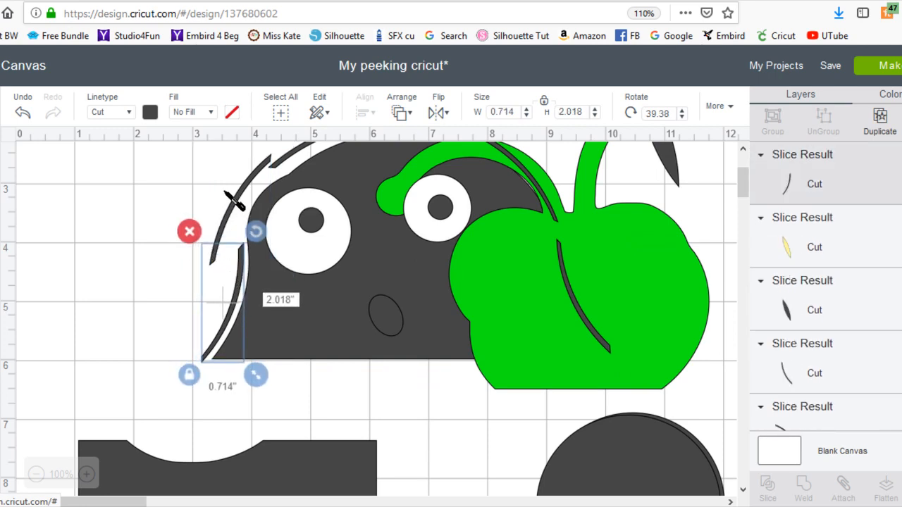
left_click(413, 246)
left_click(185, 282)
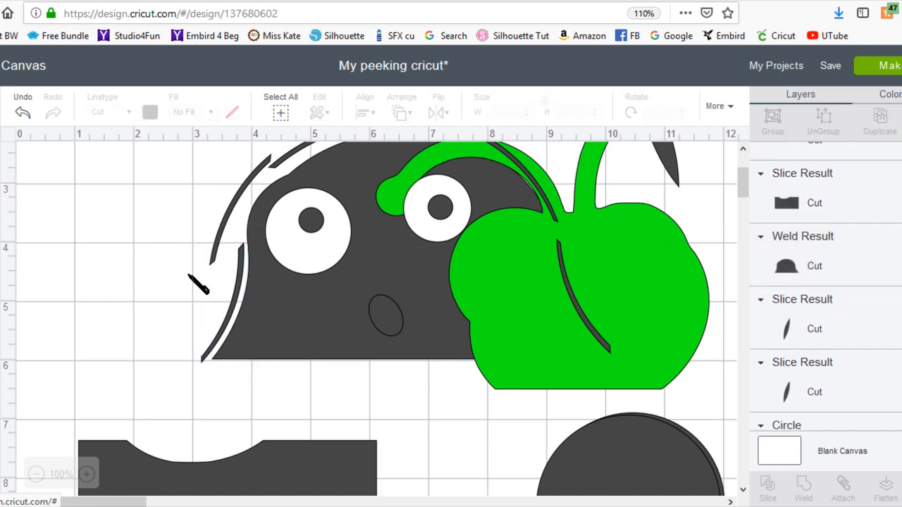
left_click_drag(213, 261, 212, 258)
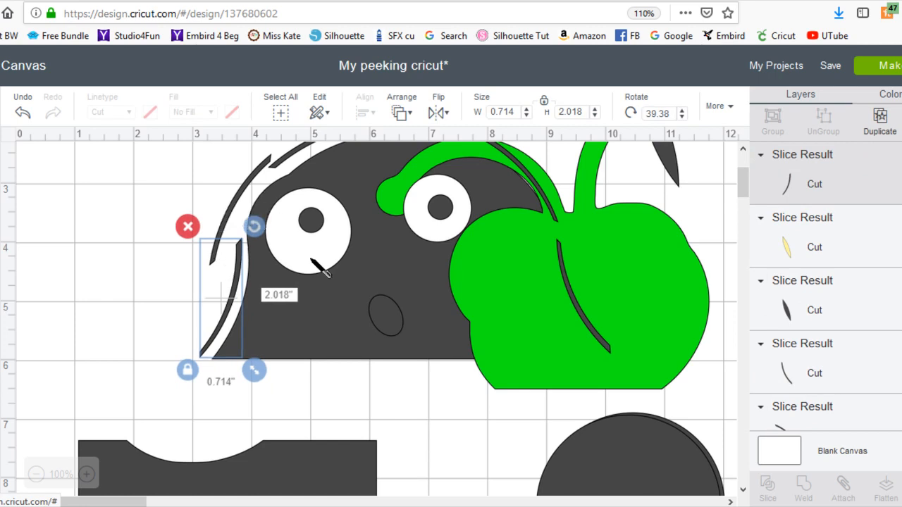
left_click(788, 372)
scroll(806, 343, "down", 3)
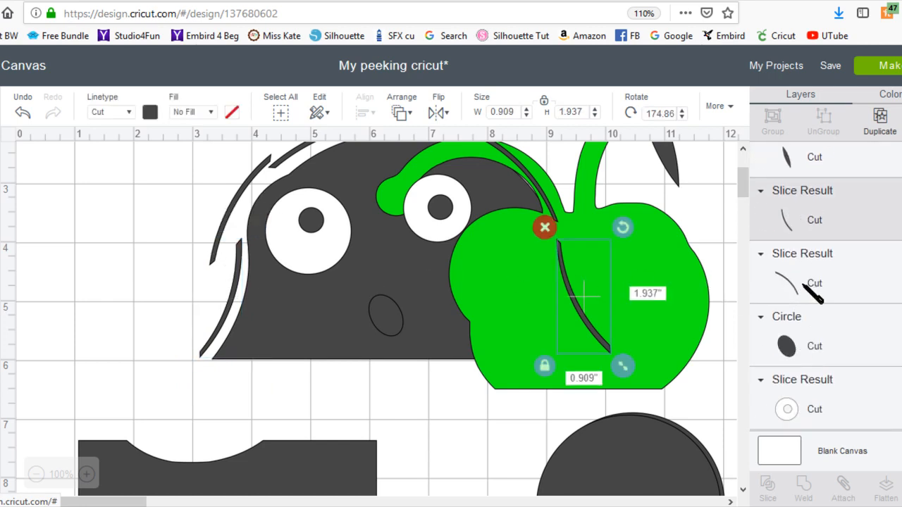
left_click(803, 295)
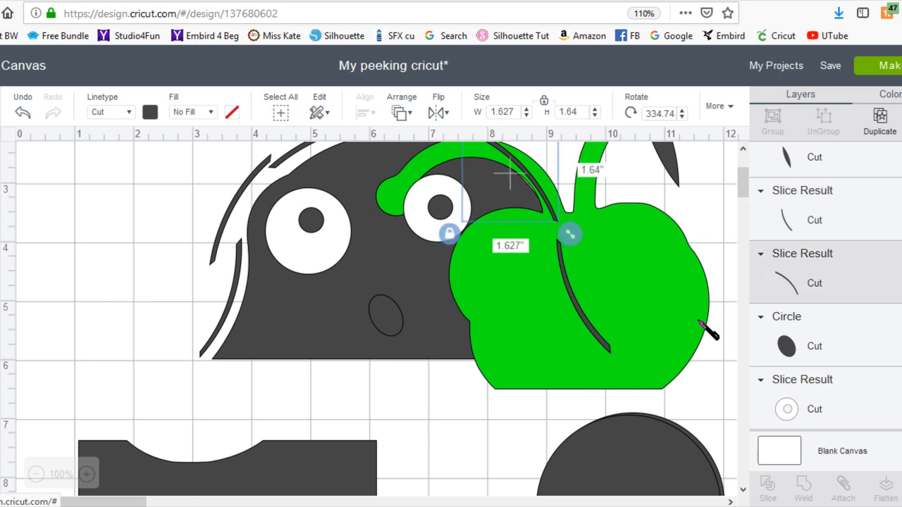
scroll(804, 348, "down", 5)
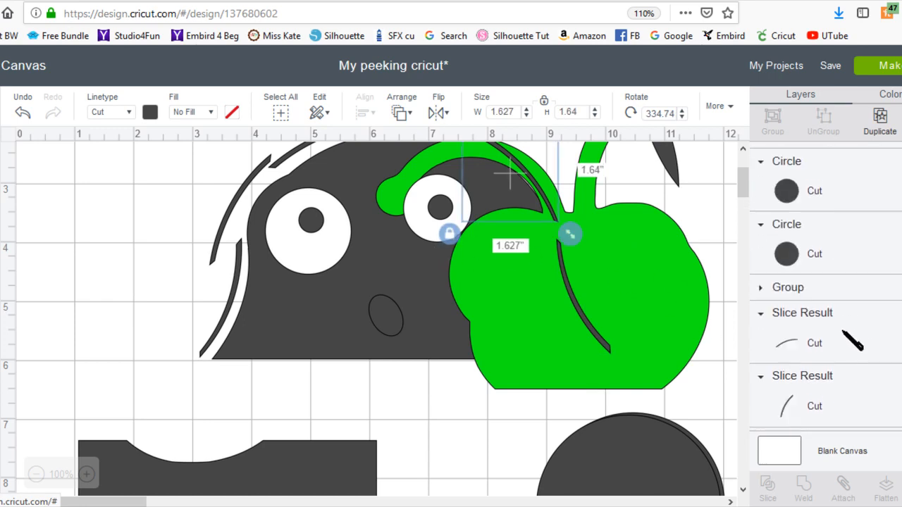
left_click(795, 407)
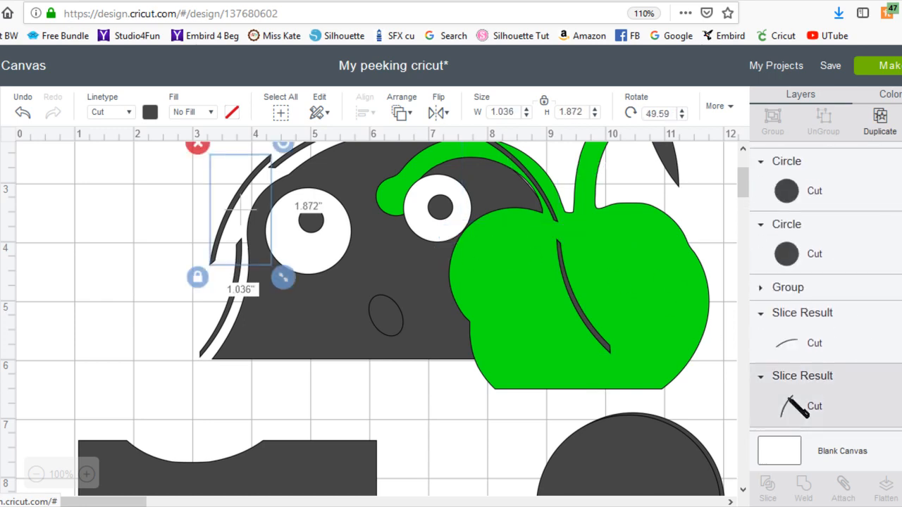
Lower the hood and its lower-left sliver slightly, and put the green alien back over the hood with their bottom edges nearly aligned.
left_click(279, 169)
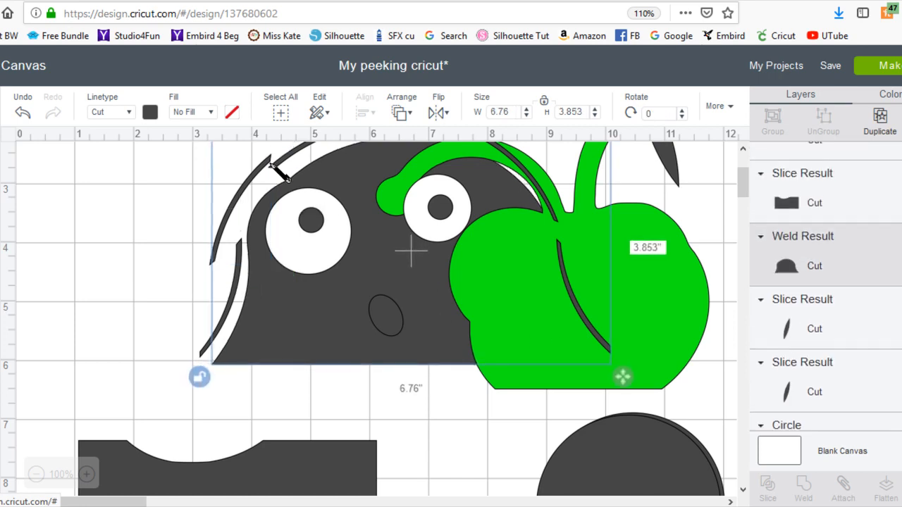
left_click(176, 242)
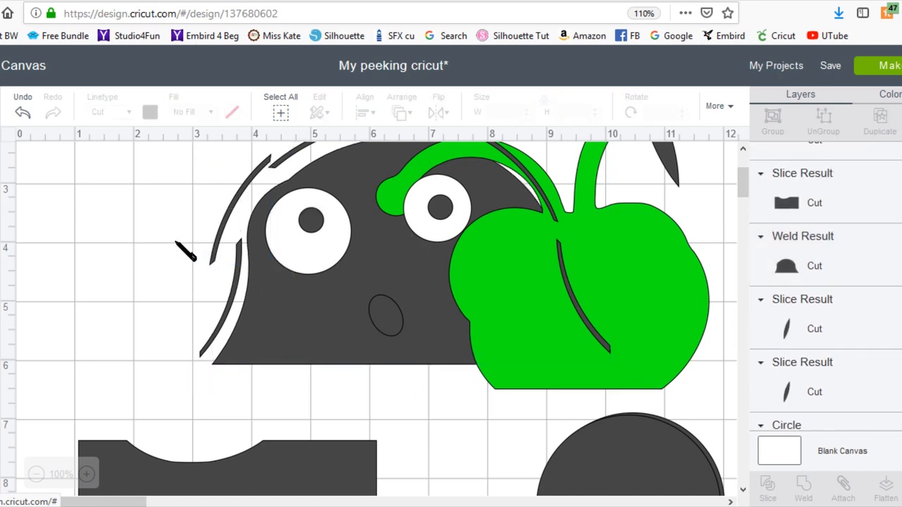
left_click(213, 261)
left_click_drag(210, 260, 215, 268)
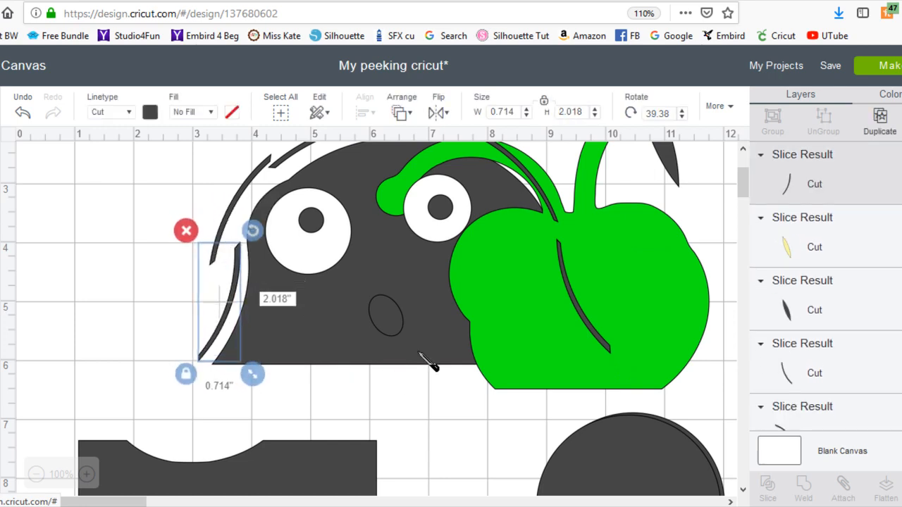
left_click_drag(548, 226, 356, 201)
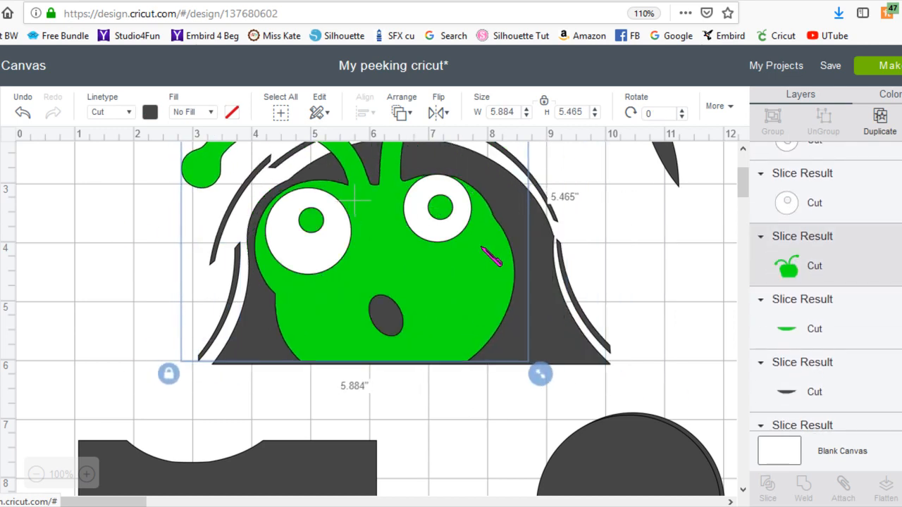
left_click_drag(492, 257, 491, 259)
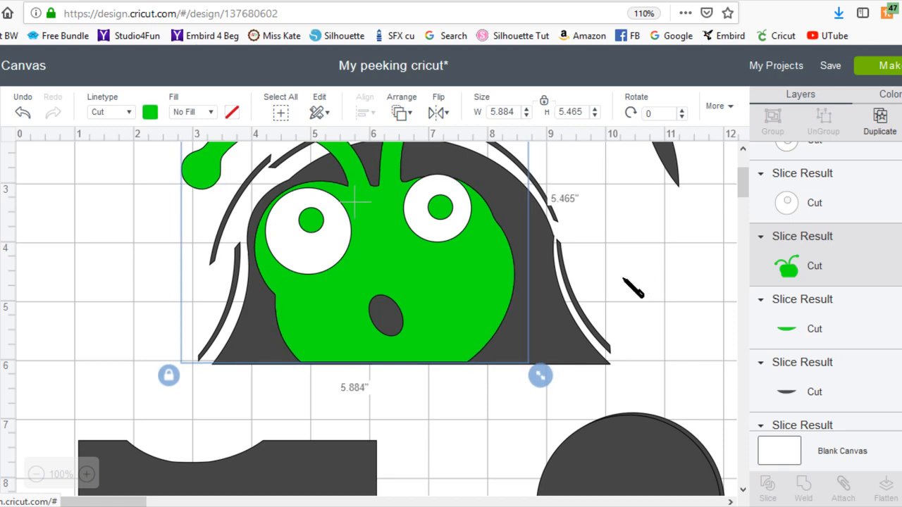
Overlap the yellow leaf shape on the dark leaf to the alien's right, offset slightly, and slice the two shapes.
scroll(632, 287, "up", 3)
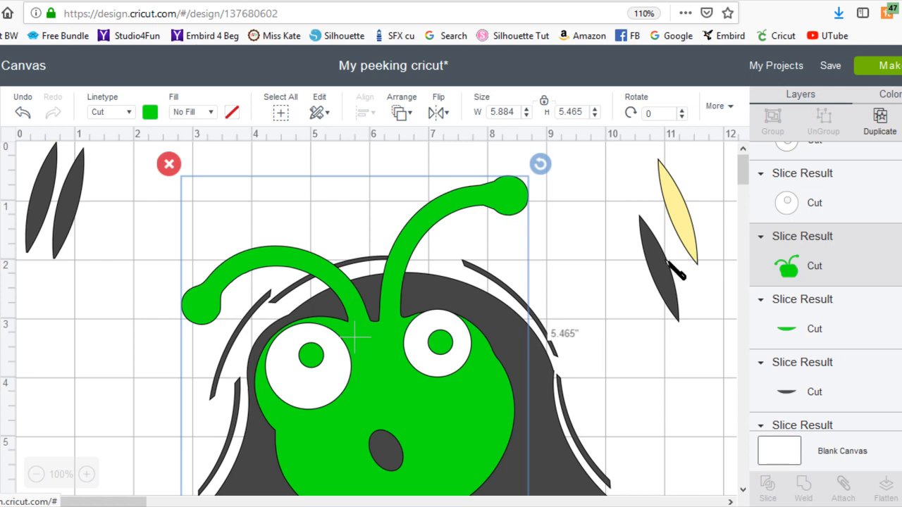
left_click(685, 214)
left_click_drag(685, 215, 669, 281)
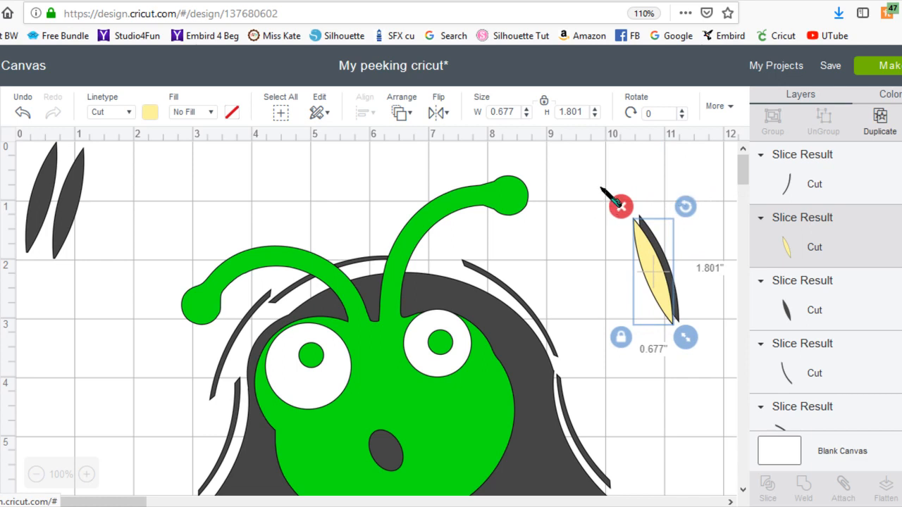
left_click(637, 208)
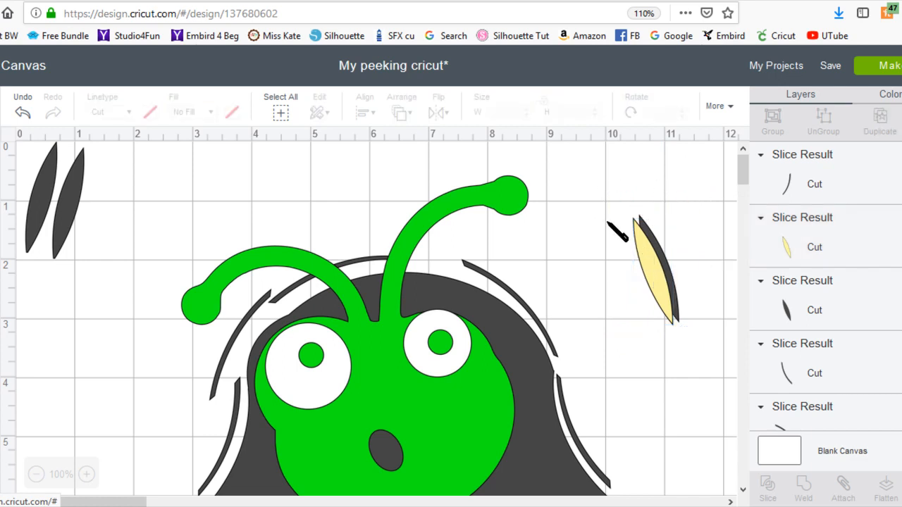
left_click_drag(666, 231, 687, 247)
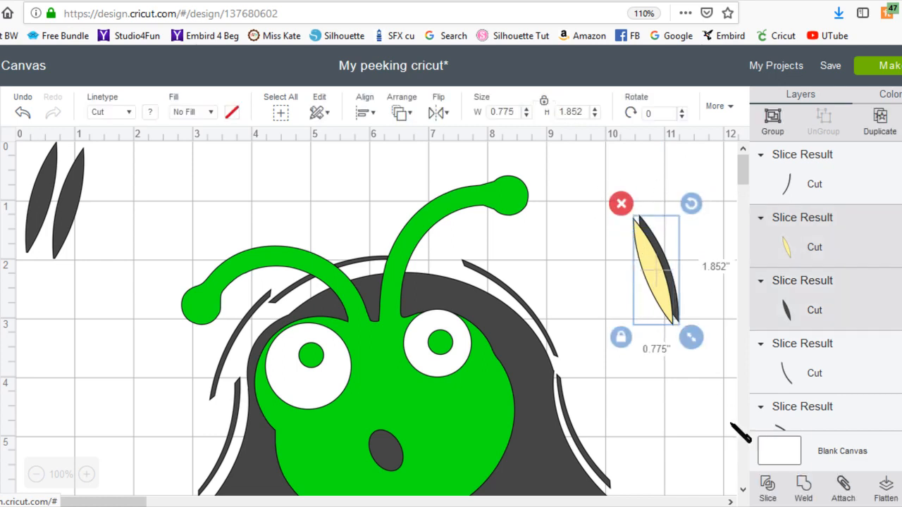
left_click(775, 492)
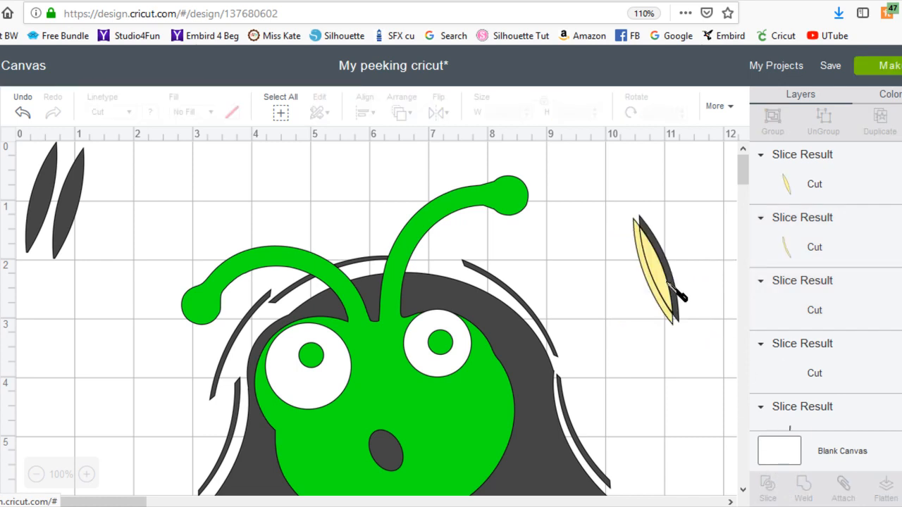
Separate the sliced pieces, and duplicate the thin dark sliver with the copy shrunk to about 0.453 × 1.204 inches.
left_click_drag(673, 285, 694, 190)
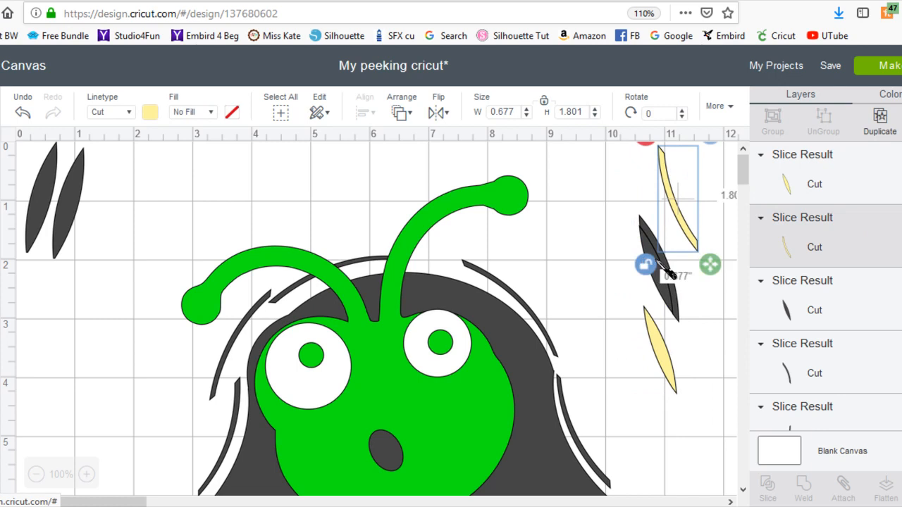
left_click_drag(654, 257, 623, 186)
left_click_drag(659, 267, 592, 275)
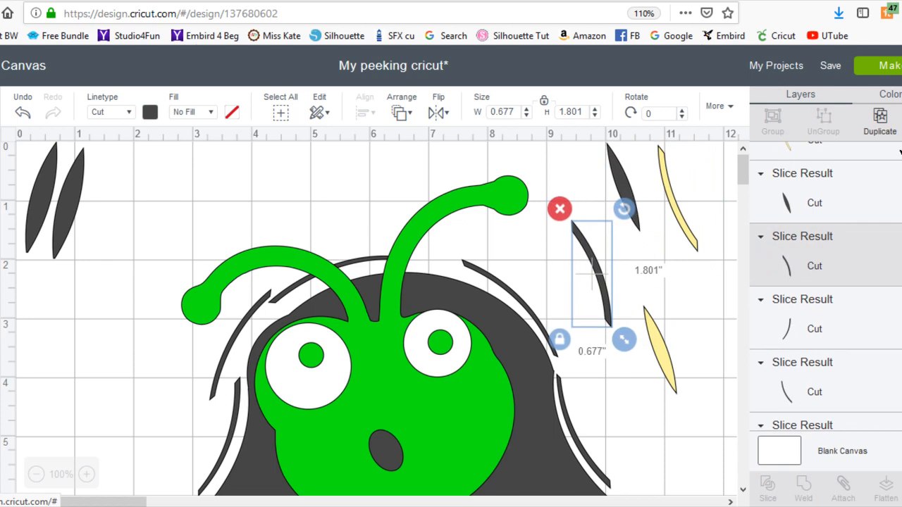
left_click(881, 122)
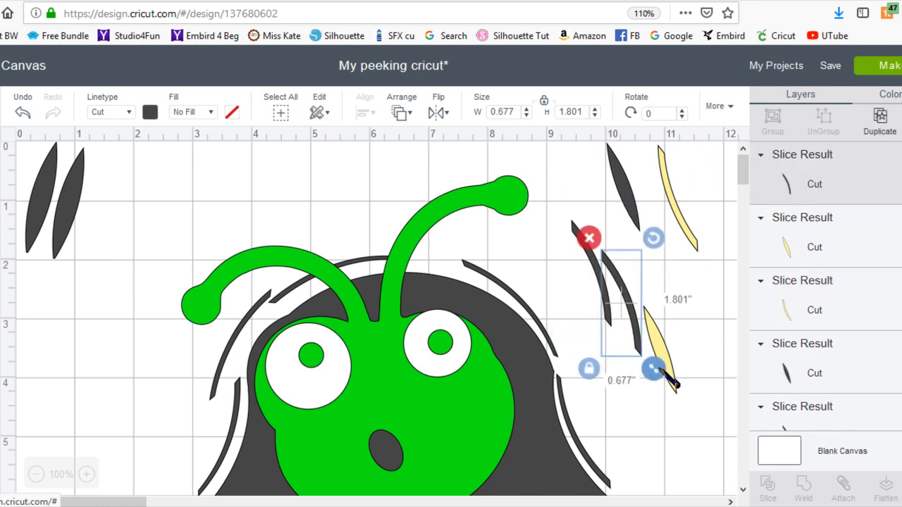
left_click_drag(655, 375, 657, 341)
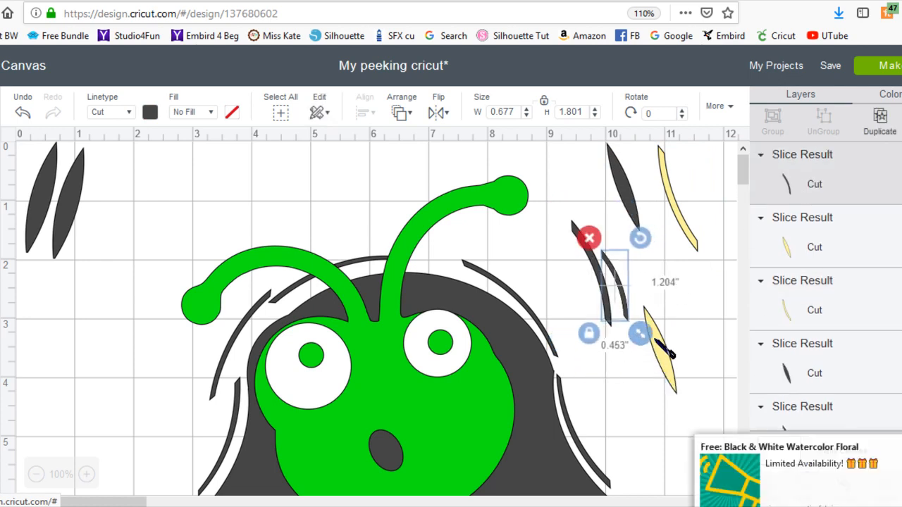
Rotate the small sliver into a shallow arch and place it above the hood's upper-left sliver, sent to back, moving the alien down out of the way.
left_click_drag(639, 238, 368, 243)
right_click(368, 243)
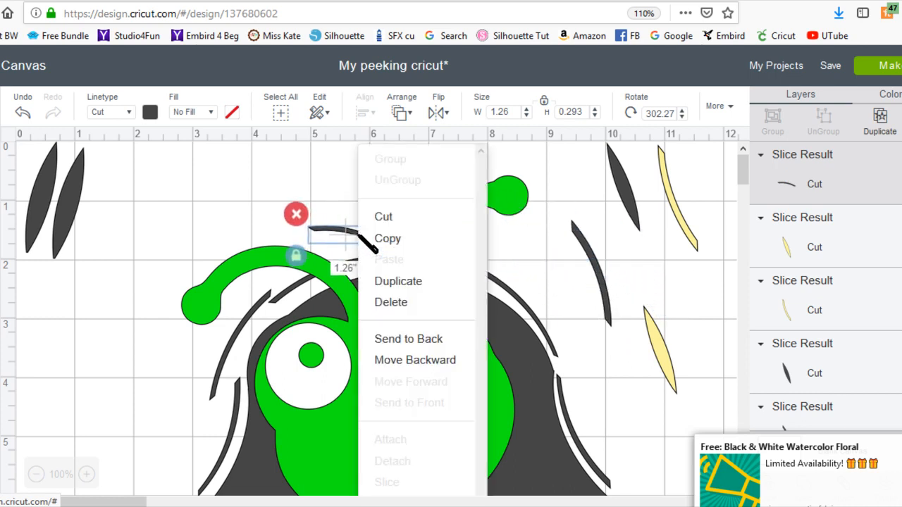
left_click(434, 340)
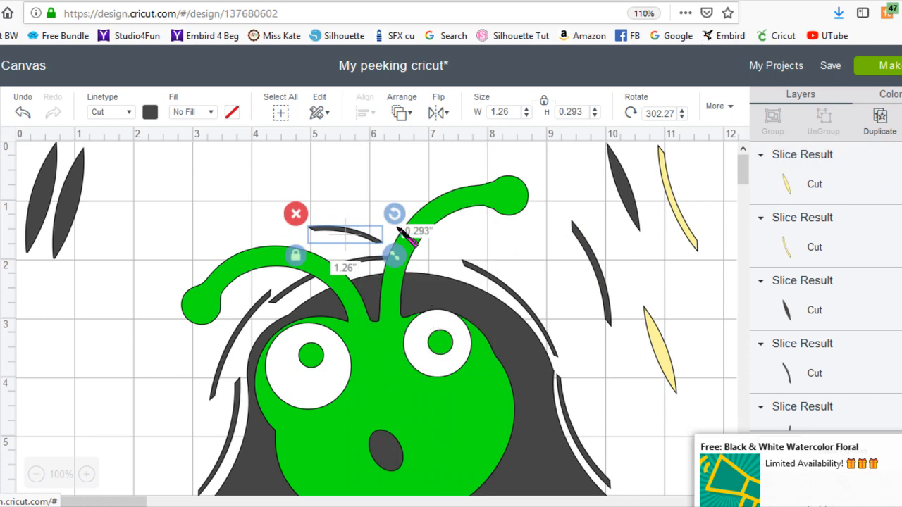
left_click_drag(401, 216, 399, 210)
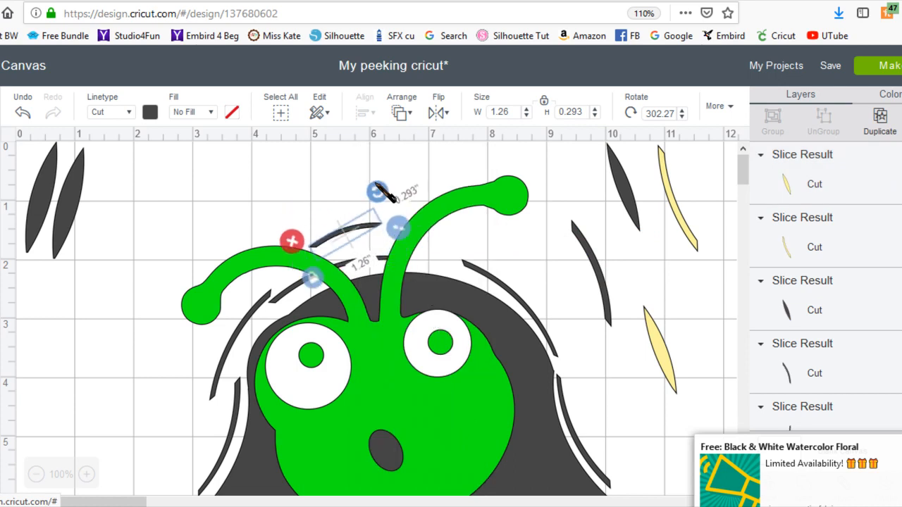
left_click_drag(376, 185, 346, 230)
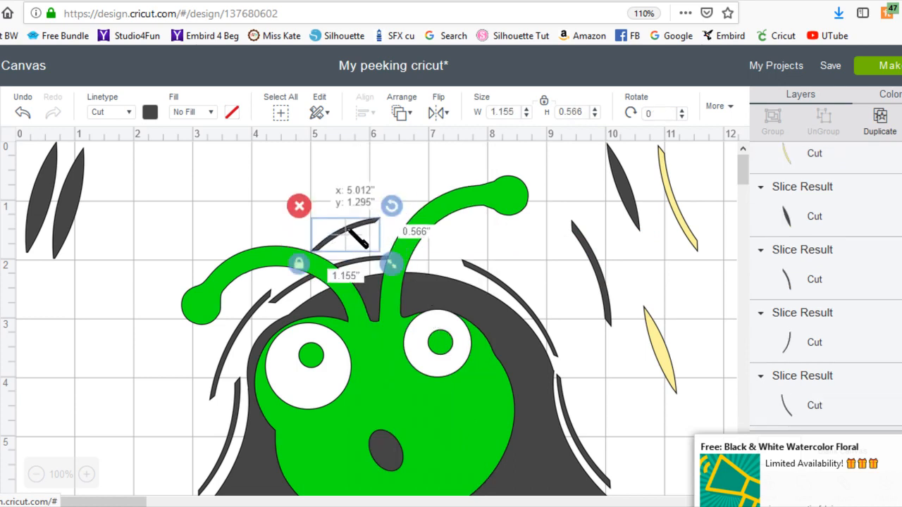
left_click(361, 340)
left_click_drag(349, 232, 367, 346)
left_click(393, 166)
Rotate the larger dark sliver to 308.99° and place it above the hood's upper-right sliver, sent to back.
left_click_drag(376, 227, 545, 244)
left_click_drag(568, 168, 543, 151)
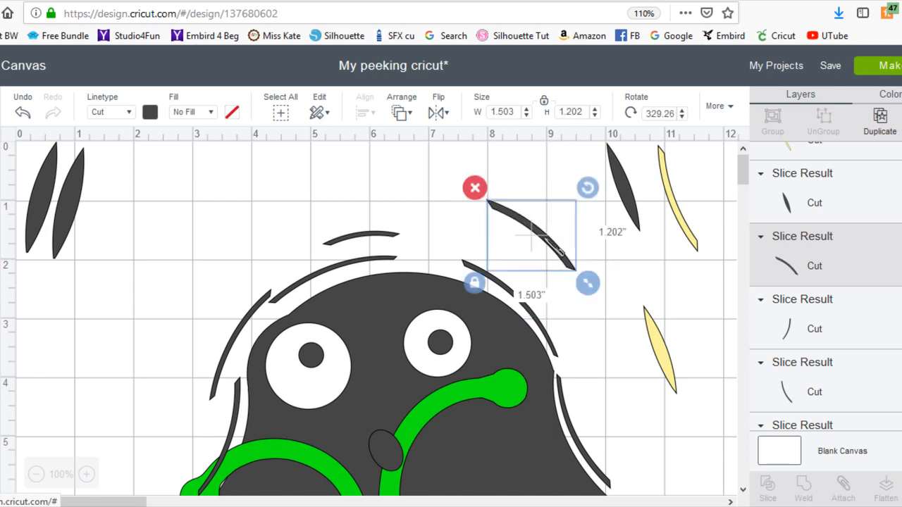
left_click_drag(534, 240, 470, 252)
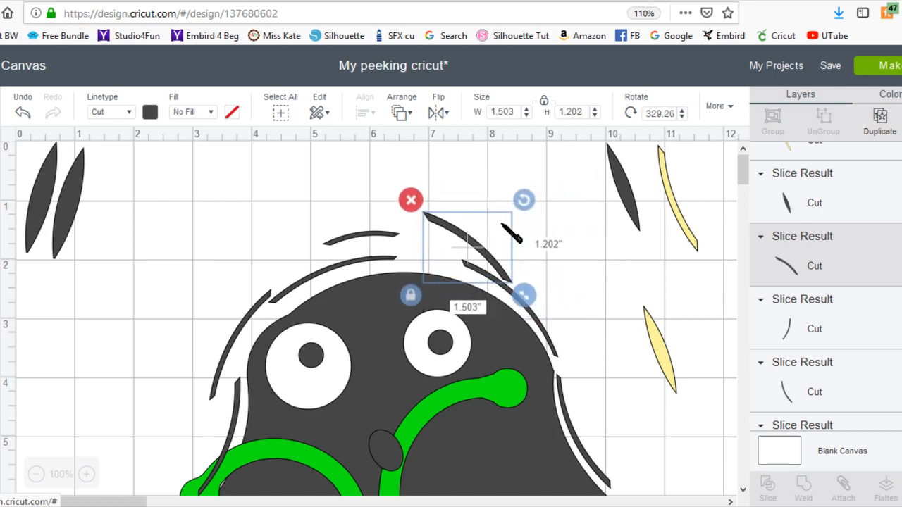
left_click_drag(530, 198, 498, 180)
right_click(490, 242)
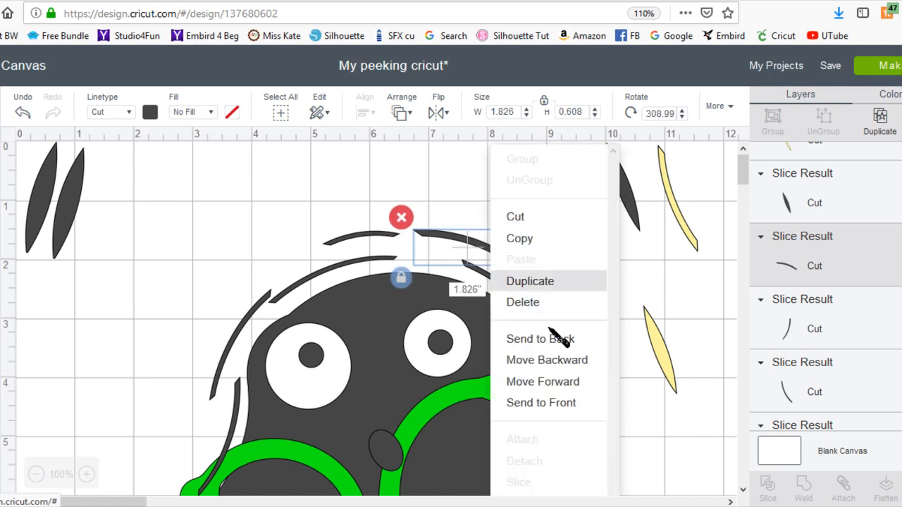
left_click(580, 341)
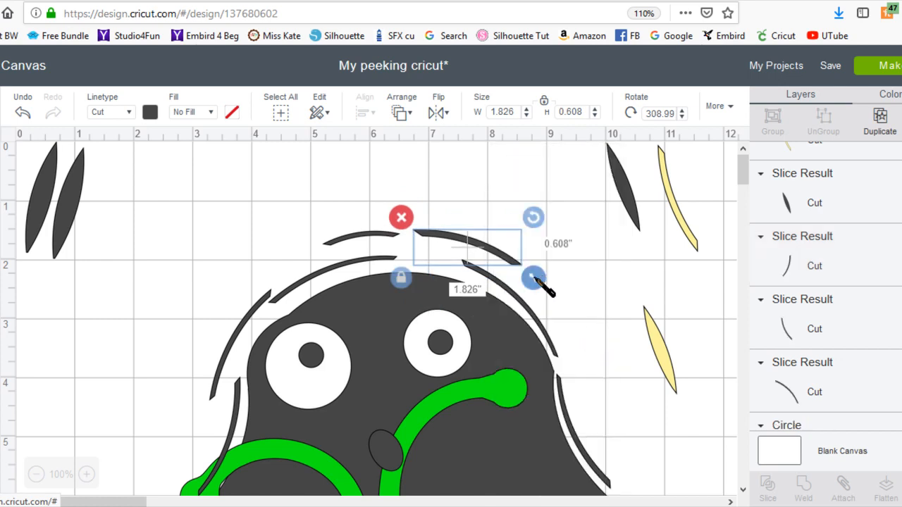
Put the green alien back over the hood and move both white eyes slightly lower on its face.
scroll(570, 281, "down", 3)
left_click_drag(376, 446, 387, 252)
left_click(691, 315)
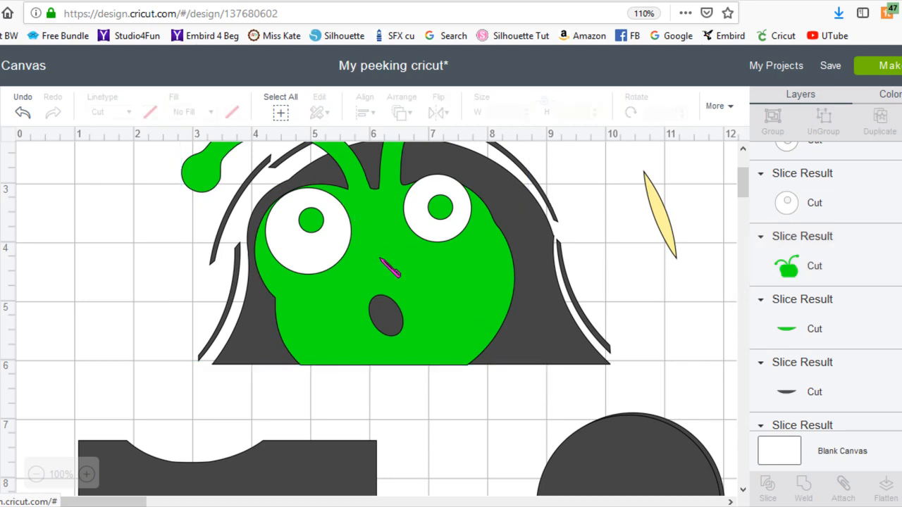
mouse_move(326, 269)
left_mouse_down()
mouse_move(327, 285)
mouse_move(320, 281)
left_mouse_up()
left_click_drag(451, 232, 456, 251)
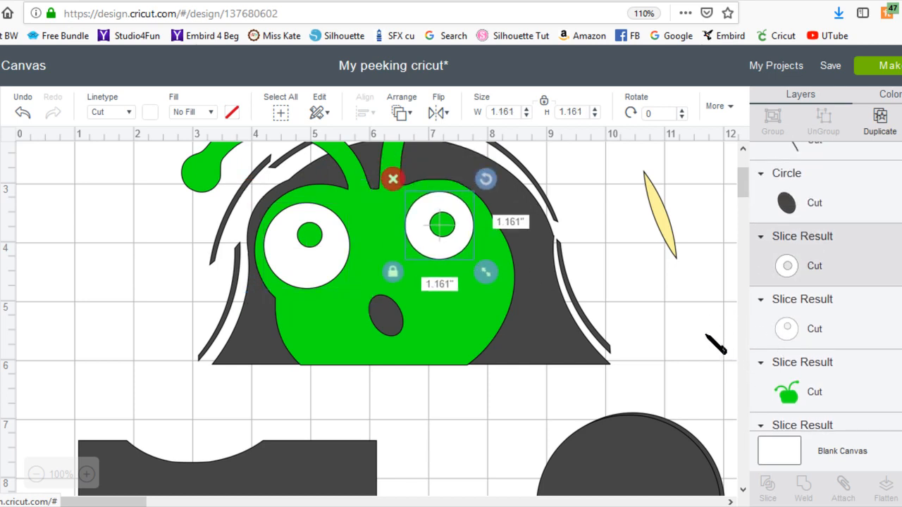
Gather the leftover dark leaf and two yellow slice pieces to the right of the alien and delete them together.
scroll(707, 337, "up", 3)
scroll(710, 317, "up", 3)
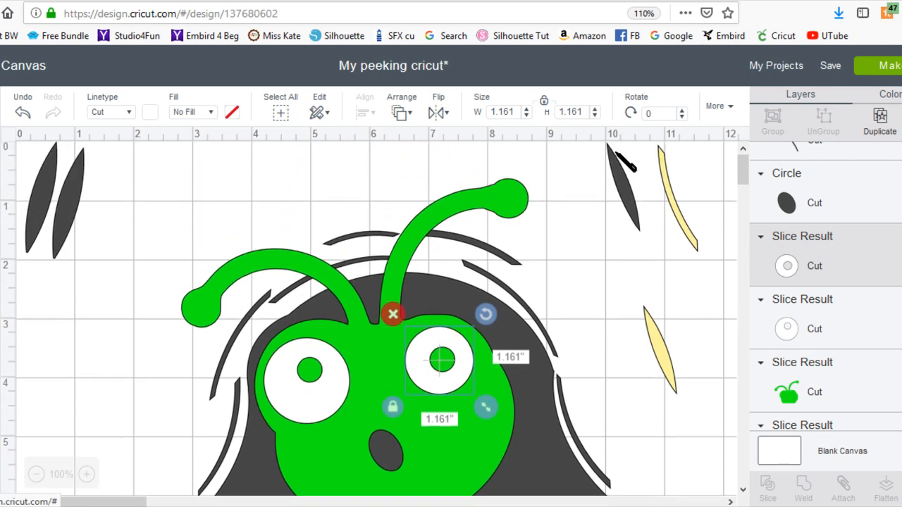
left_click_drag(633, 189, 661, 365)
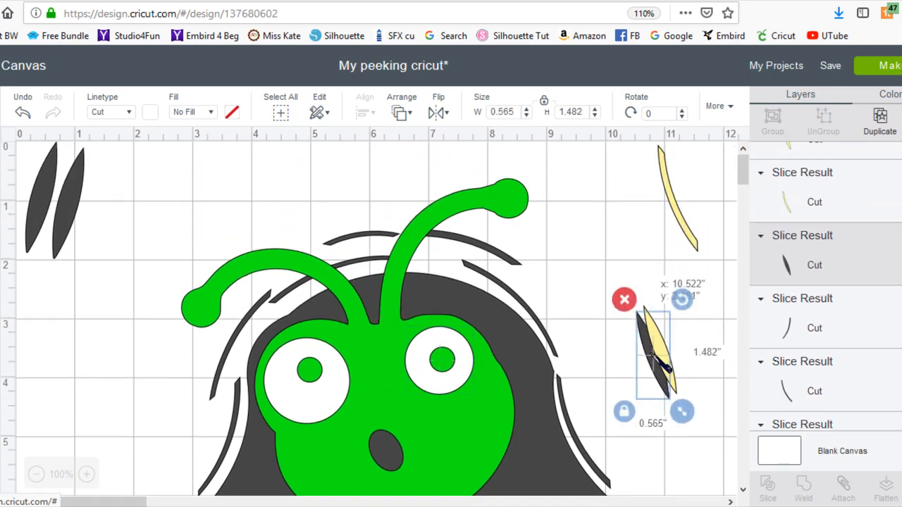
left_click_drag(697, 236, 687, 384)
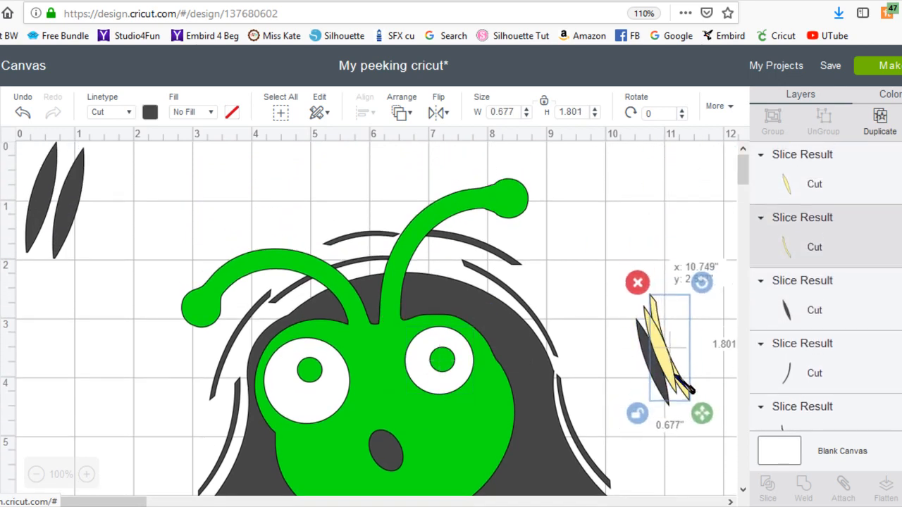
mouse_move(611, 286)
left_mouse_down()
mouse_move(709, 302)
mouse_move(623, 277)
left_mouse_up()
left_click(713, 244)
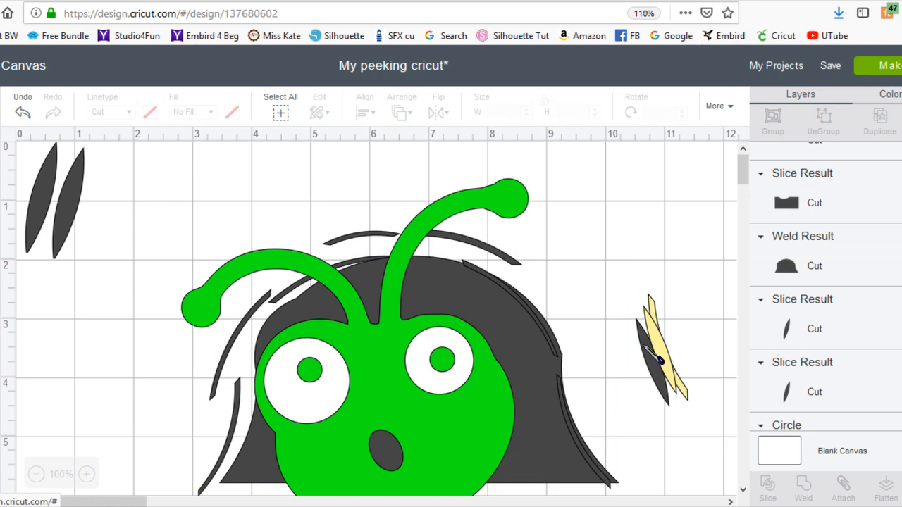
left_click_drag(683, 346, 695, 362)
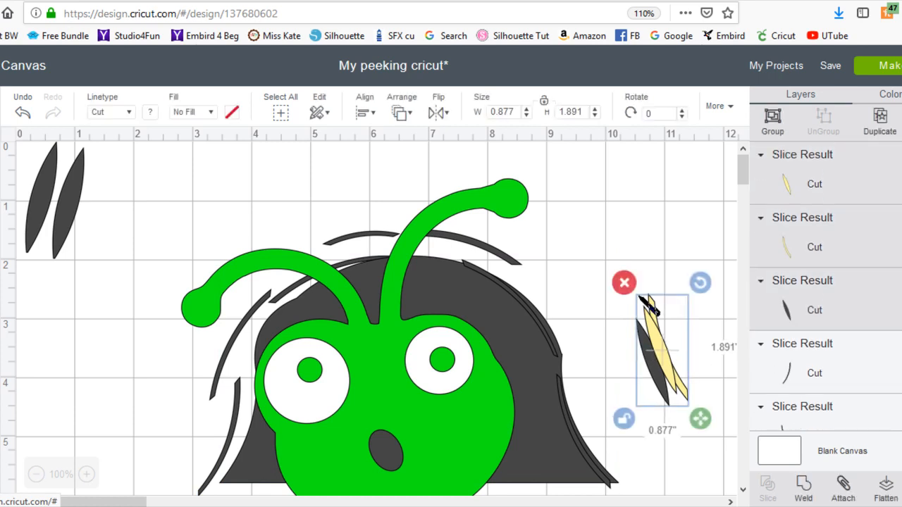
left_click(625, 283)
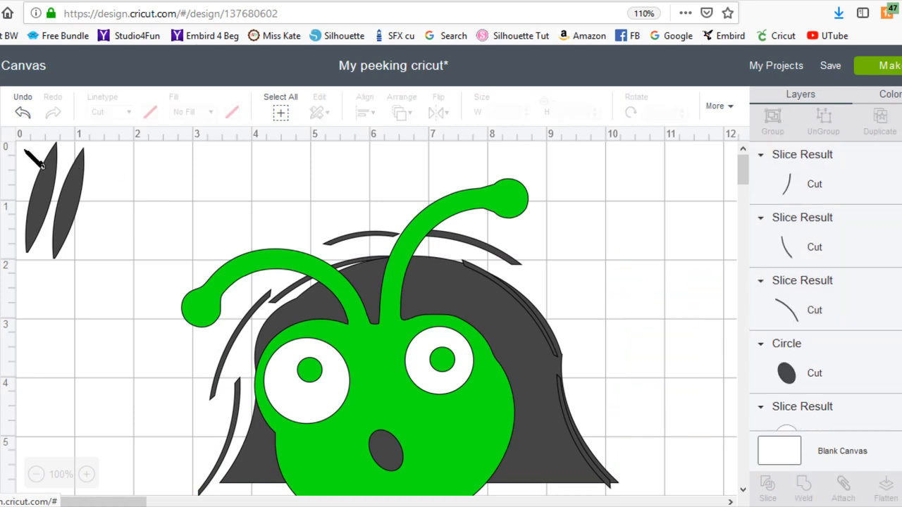
Delete the two spare dark leaf shapes in the canvas's upper-left corner.
left_click_drag(42, 163, 86, 181)
left_click_drag(48, 157, 128, 209)
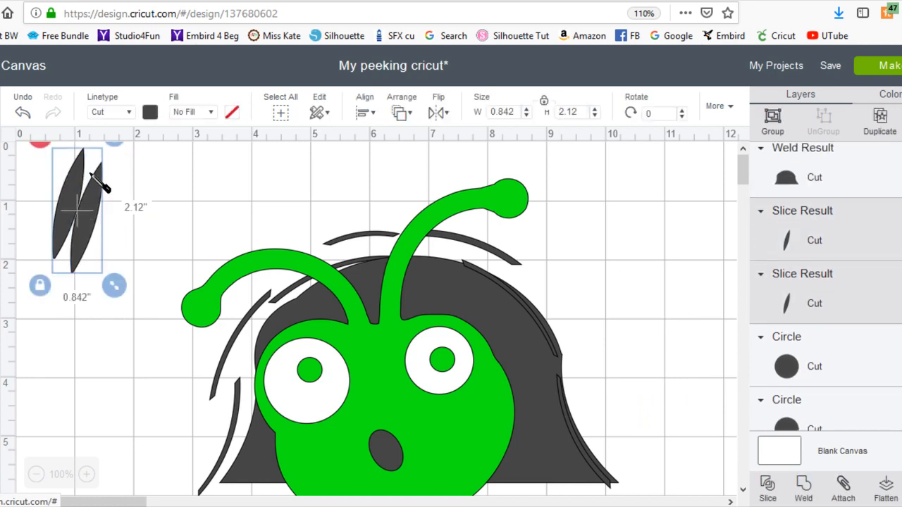
left_click(40, 142)
Delete the leftover dark circles, the green and dark crescents, and the notched dark rectangle below the alien.
scroll(519, 261, "down", 5)
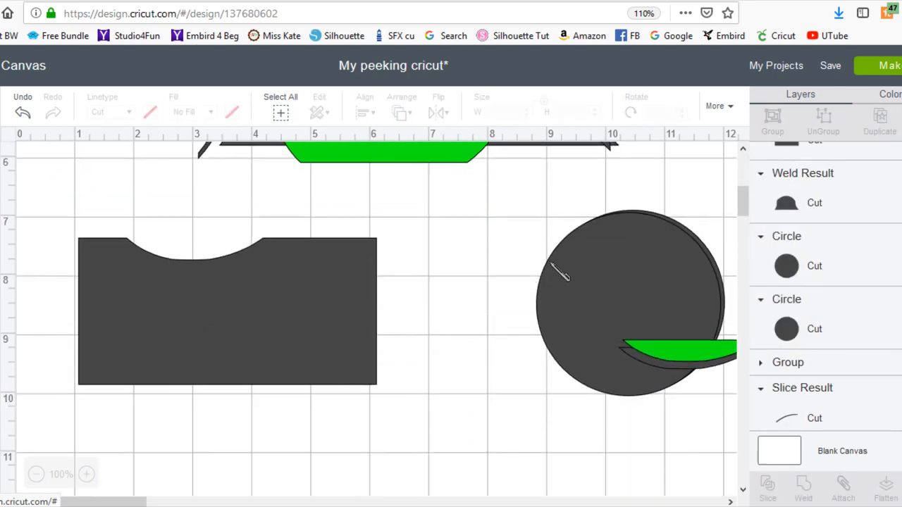
left_click_drag(534, 246, 726, 389)
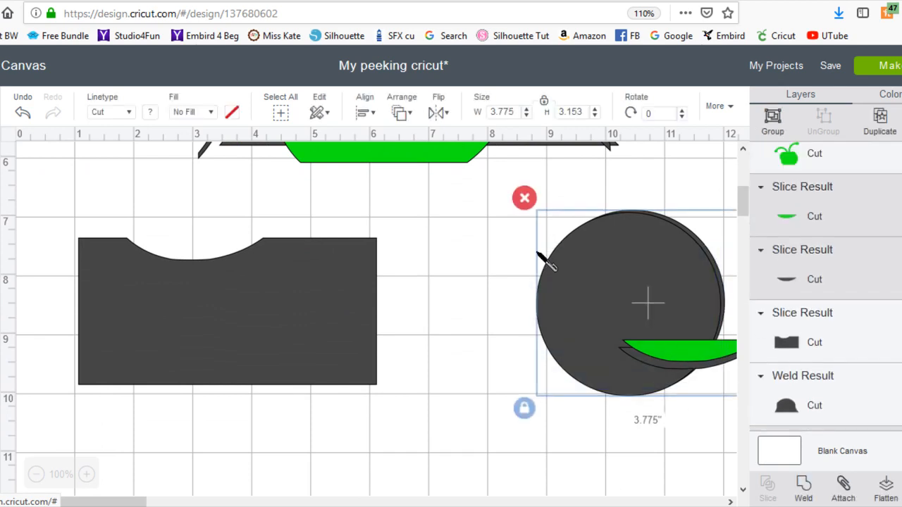
left_click(524, 199)
left_click_drag(39, 248, 310, 346)
left_click(69, 229)
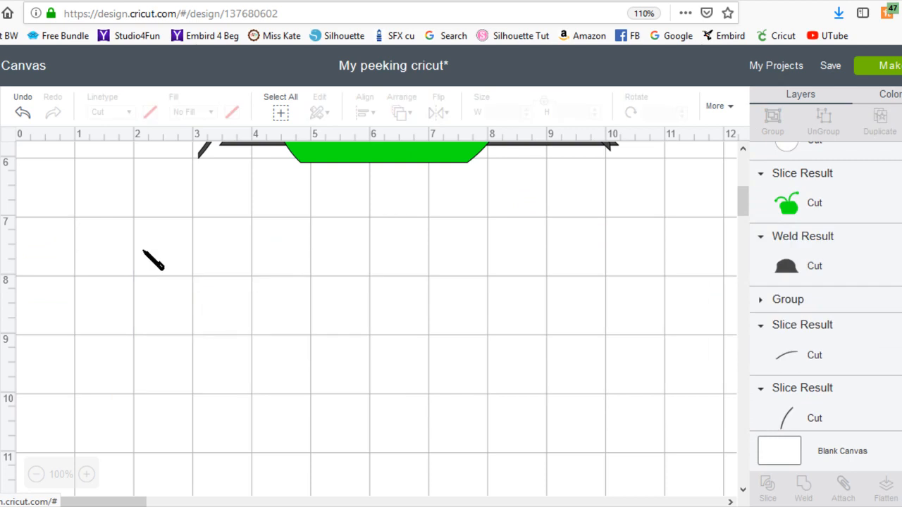
Move the green alien off the dark hood into the empty space on the right, leaving the eyes and mouth in place.
scroll(648, 358, "down", 5)
scroll(508, 404, "up", 10)
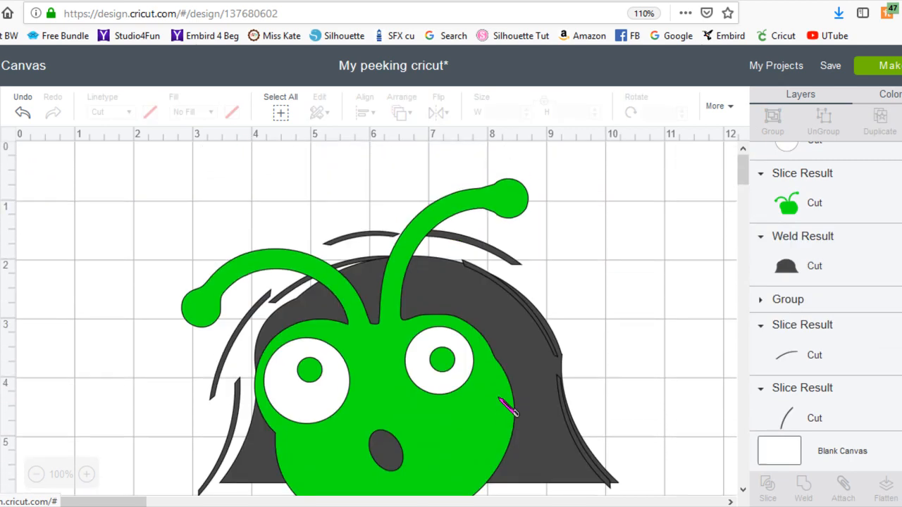
scroll(514, 411, "down", 3)
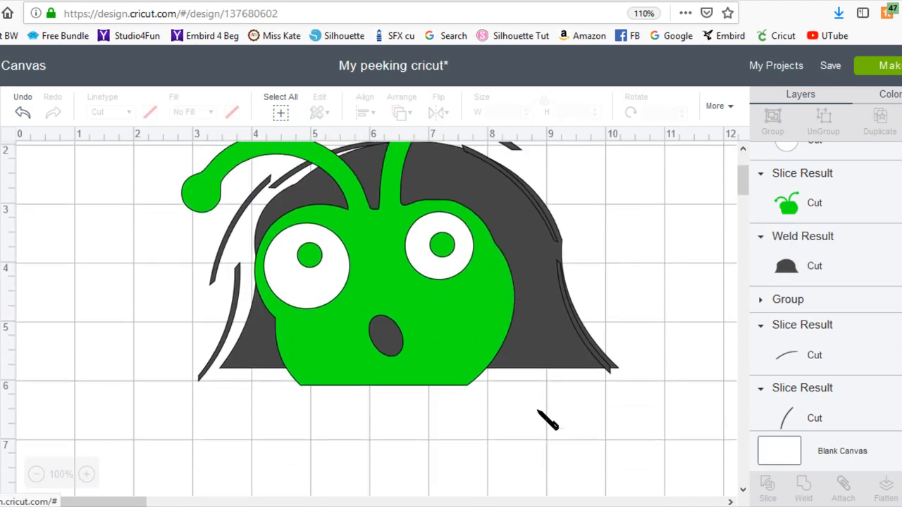
scroll(432, 412, "up", 2)
left_click_drag(493, 384, 840, 429)
left_click_drag(718, 354, 760, 460)
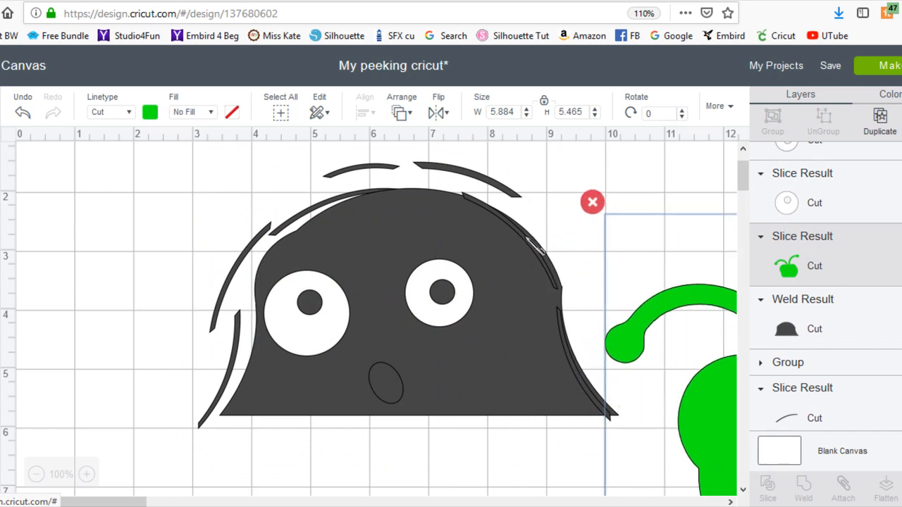
Move the two slivers along the hood's right edge slightly outward and nudge the hood down, leaving a gap inside the slivers.
left_click(540, 246)
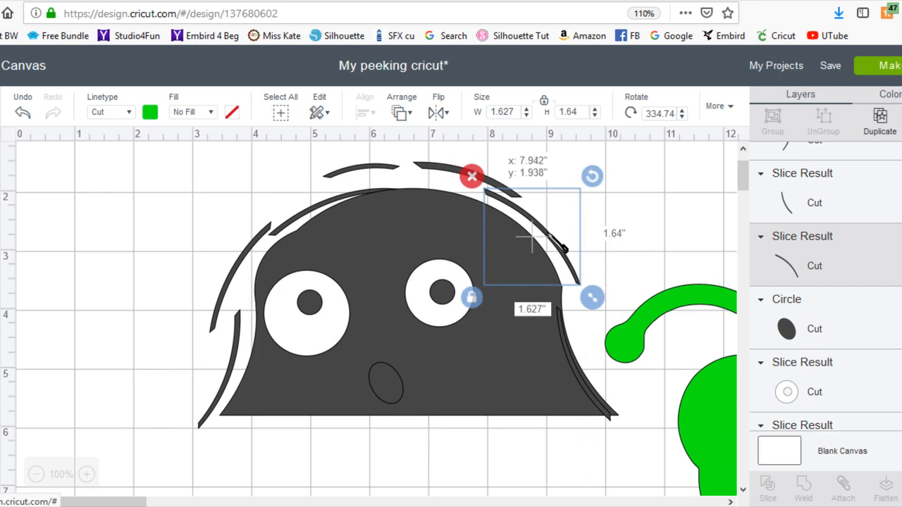
left_click_drag(593, 389, 598, 358)
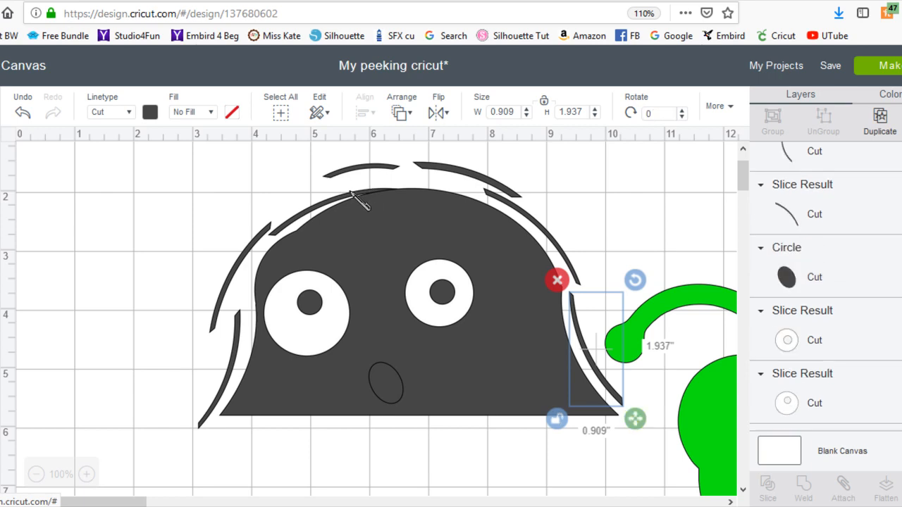
left_click(402, 201)
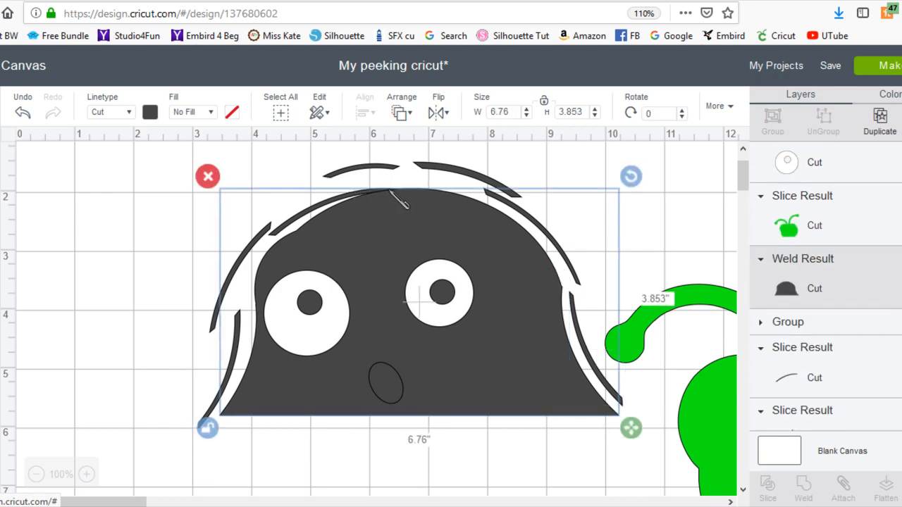
left_click(44, 199)
left_click(317, 221)
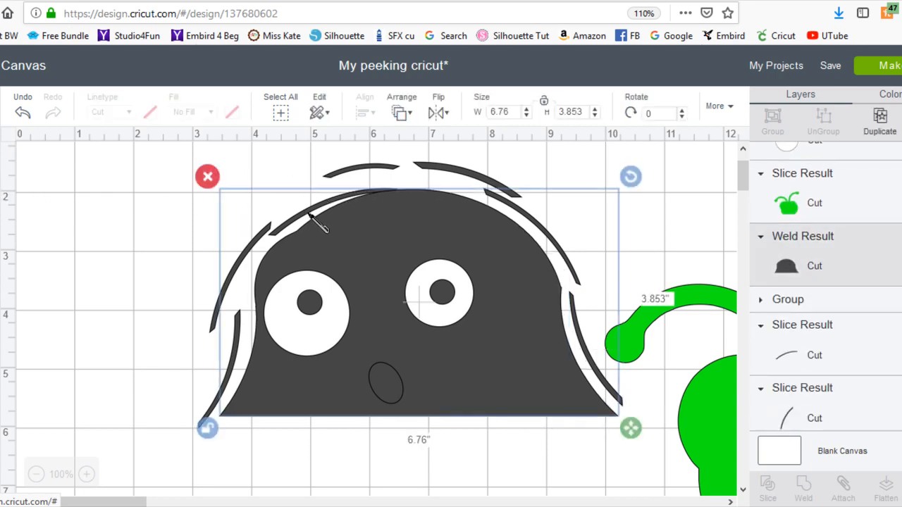
left_click_drag(429, 244, 428, 247)
Move both white eyes and the dark oval mouth off the hood to the space beside and below it.
left_click_drag(146, 151, 581, 435)
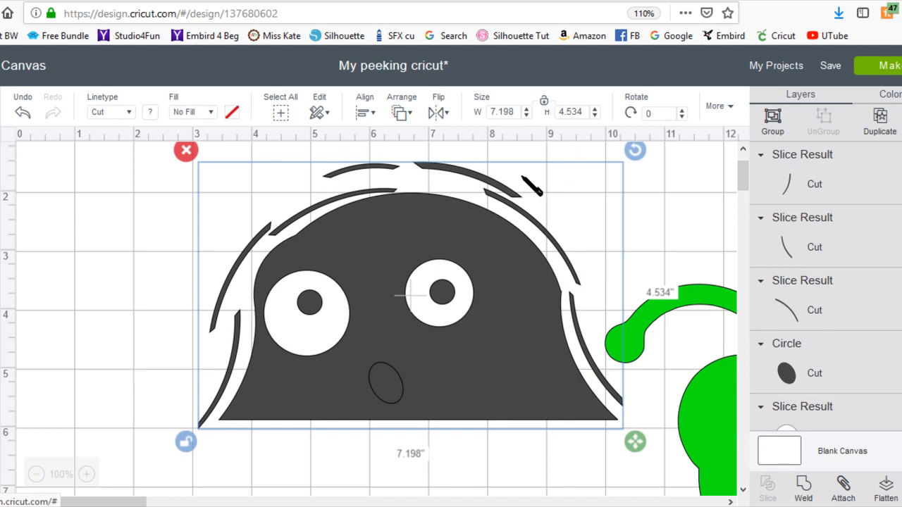
left_click(653, 196)
left_click_drag(474, 296, 692, 230)
left_click_drag(343, 337, 679, 493)
left_click(377, 384)
left_click_drag(383, 381, 483, 481)
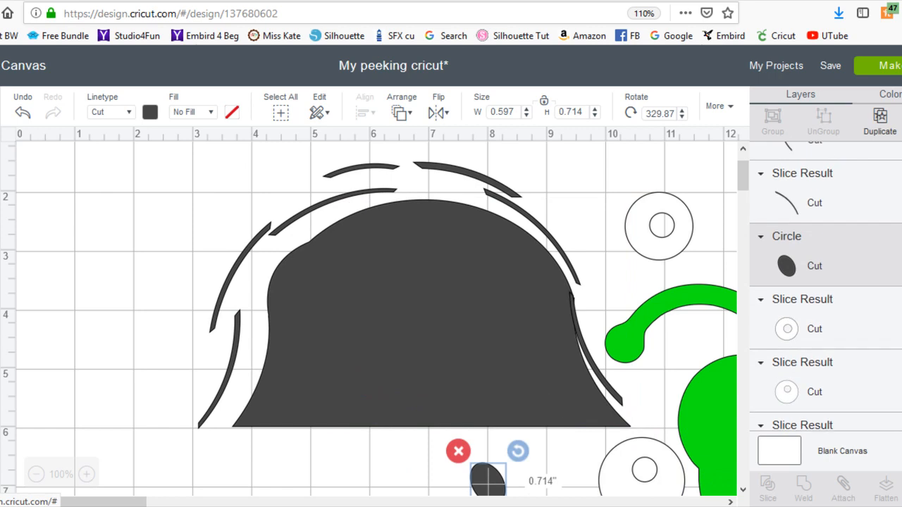
Fit the hood evenly inside the ring of slivers, and group and attach the hood and slivers as one piece.
mouse_move(476, 354)
left_mouse_down()
mouse_move(451, 344)
mouse_move(470, 348)
left_mouse_up()
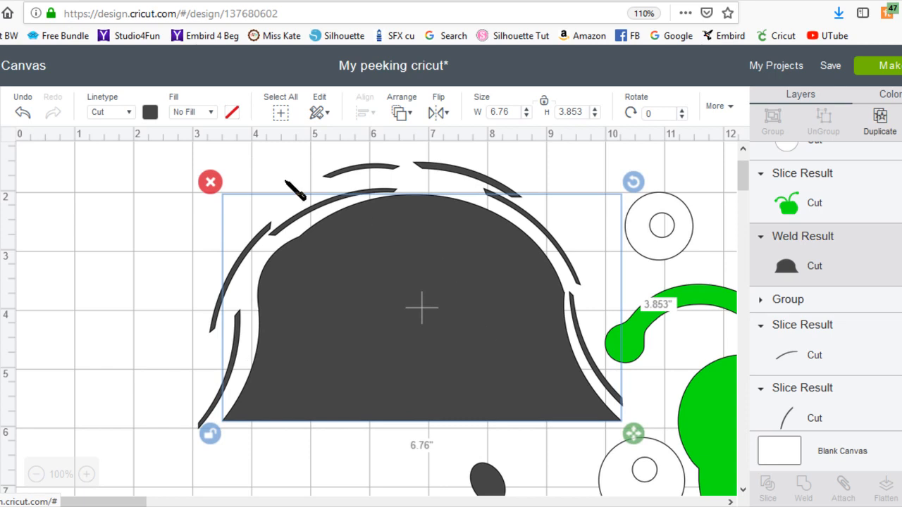
left_click_drag(185, 157, 588, 381)
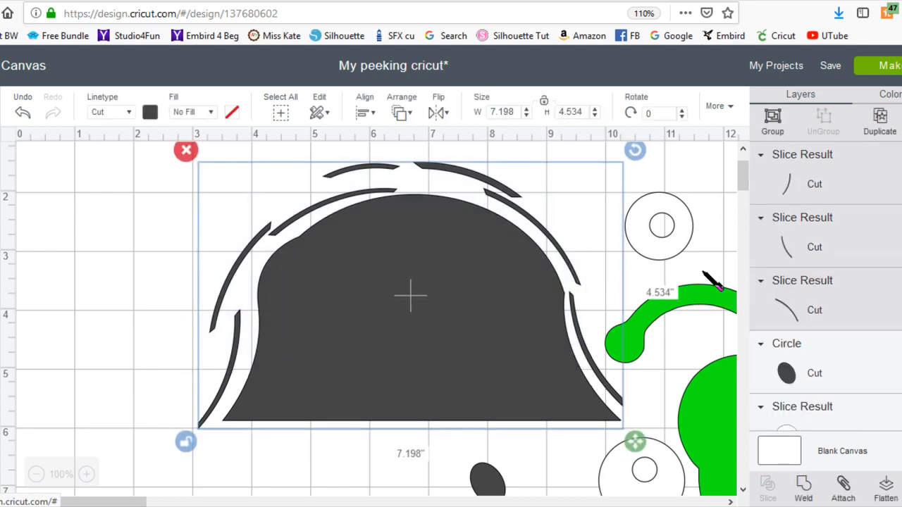
left_click(774, 120)
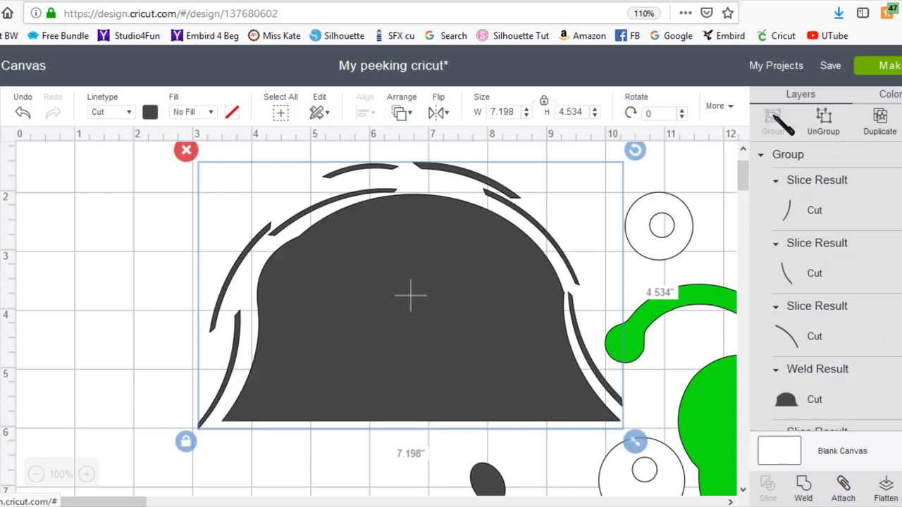
left_click_drag(389, 329, 275, 325)
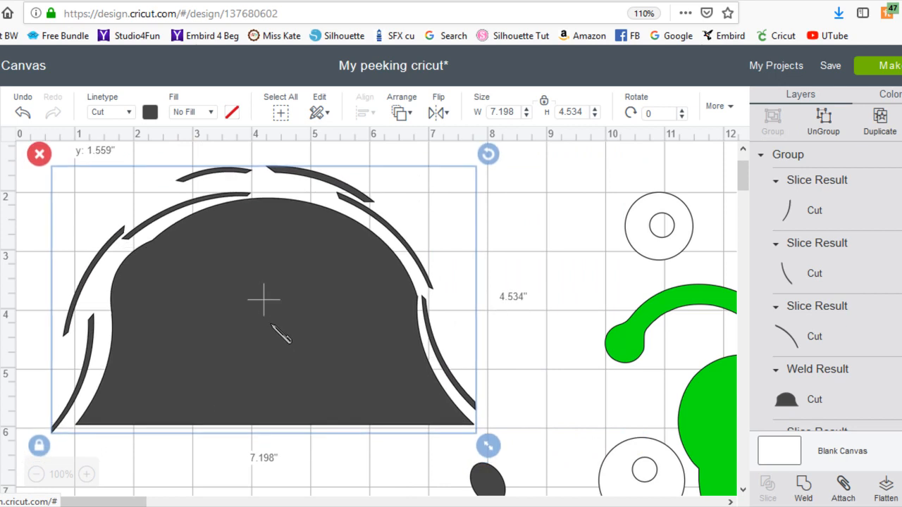
left_click(844, 494)
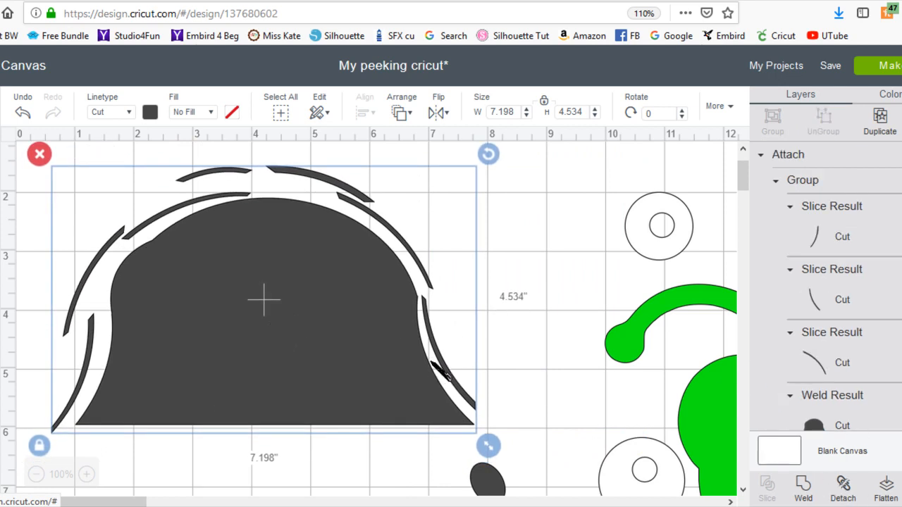
Bring the green alien beside the hood, place the dark oval mouth on its lower face, and move the smaller eye clear.
left_click_drag(712, 415, 480, 274)
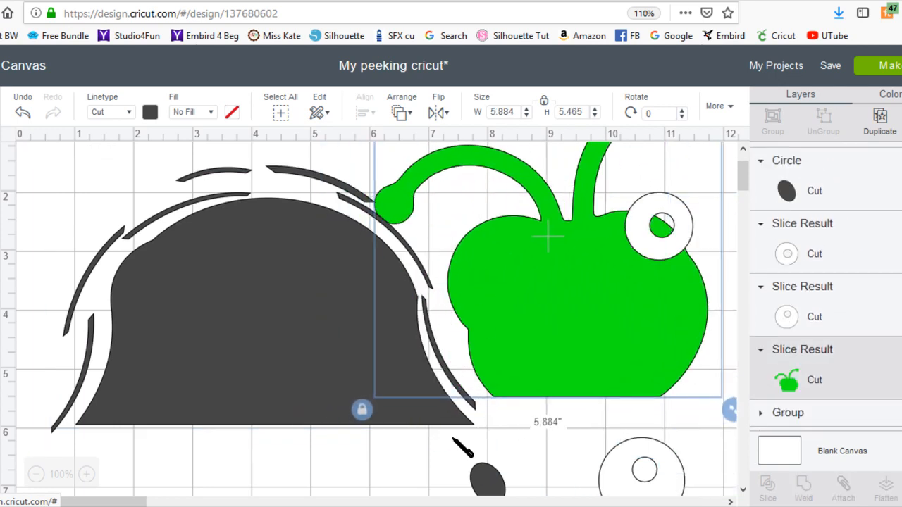
left_click_drag(484, 475, 599, 371)
left_click(683, 248)
left_click_drag(710, 238, 766, 236)
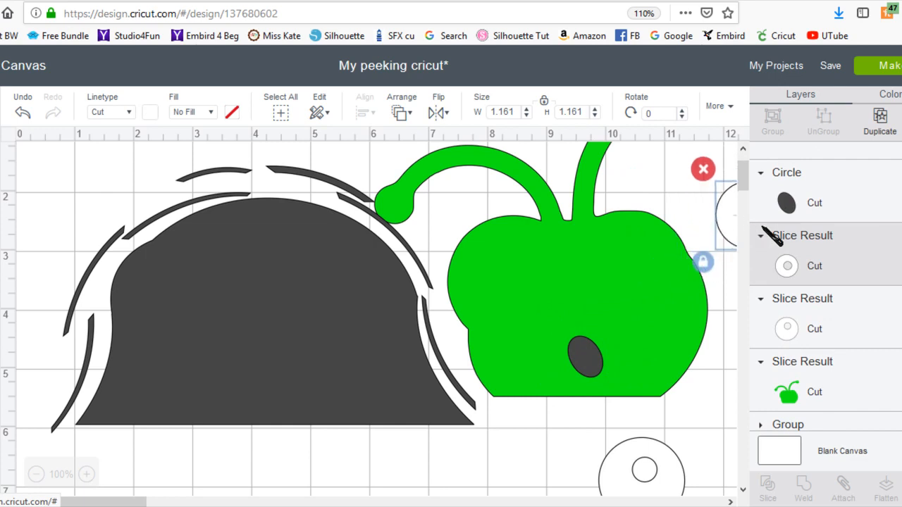
Move the attached hood clear of the alien and slice the oval mouth out of the alien's face.
left_click_drag(459, 216, 317, 393)
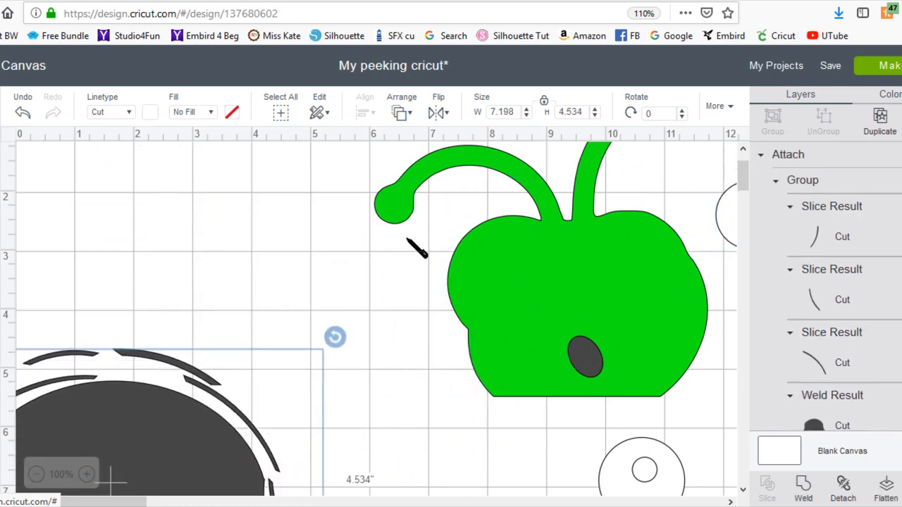
mouse_move(547, 237)
left_mouse_down()
mouse_move(684, 191)
mouse_move(547, 208)
mouse_move(520, 196)
mouse_move(535, 232)
mouse_move(548, 237)
left_mouse_up()
left_click(334, 279)
left_click(547, 237)
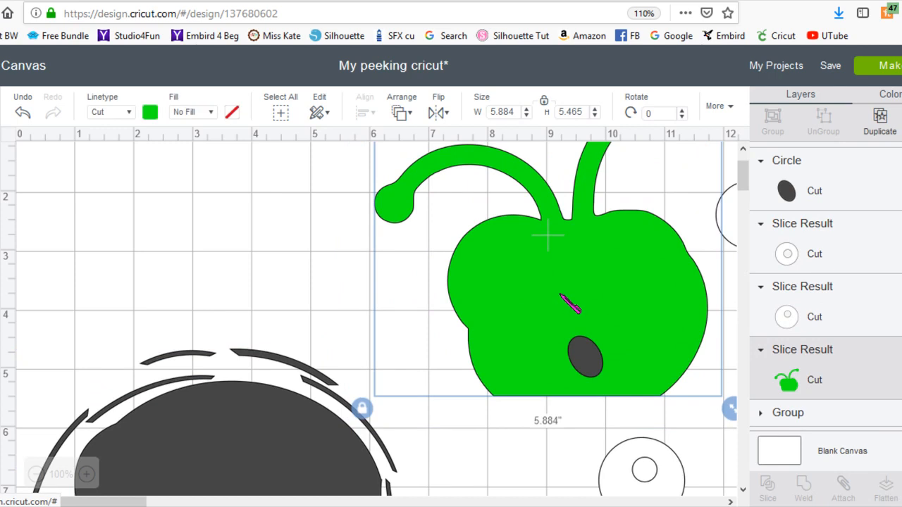
left_click(599, 362, "shift")
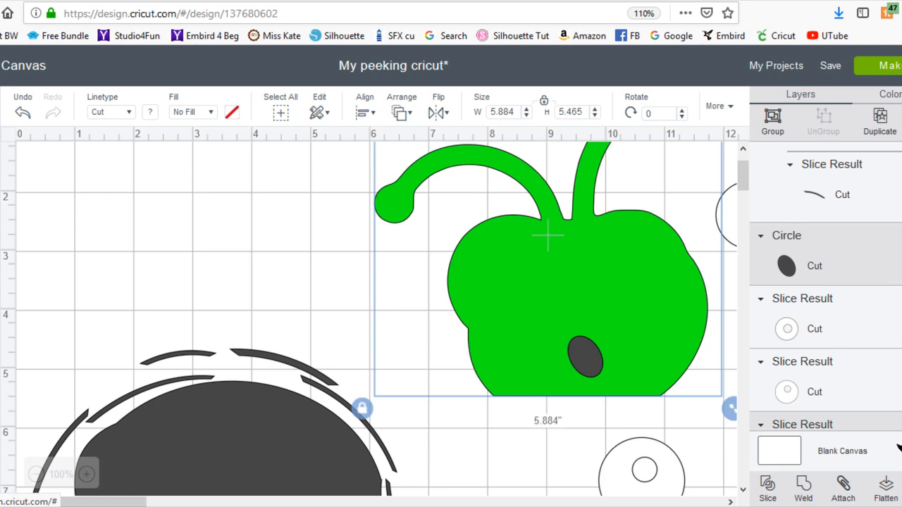
left_click(767, 486)
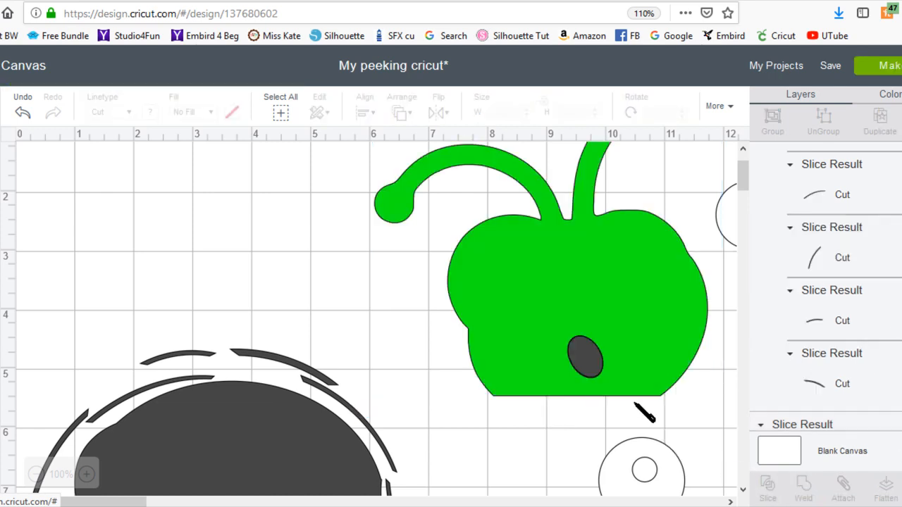
Pull the dark and green ovals out of the mouth opening and delete them both.
left_click_drag(595, 373, 568, 492)
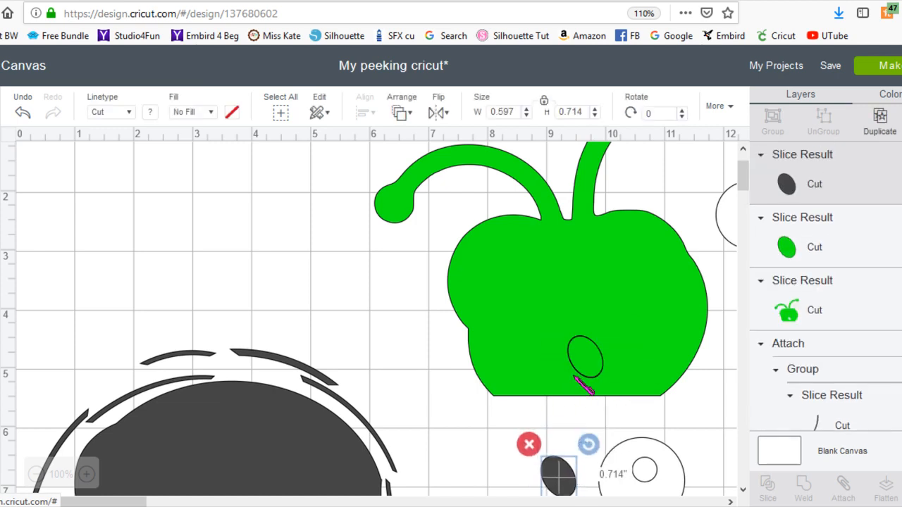
left_click_drag(596, 368, 537, 473)
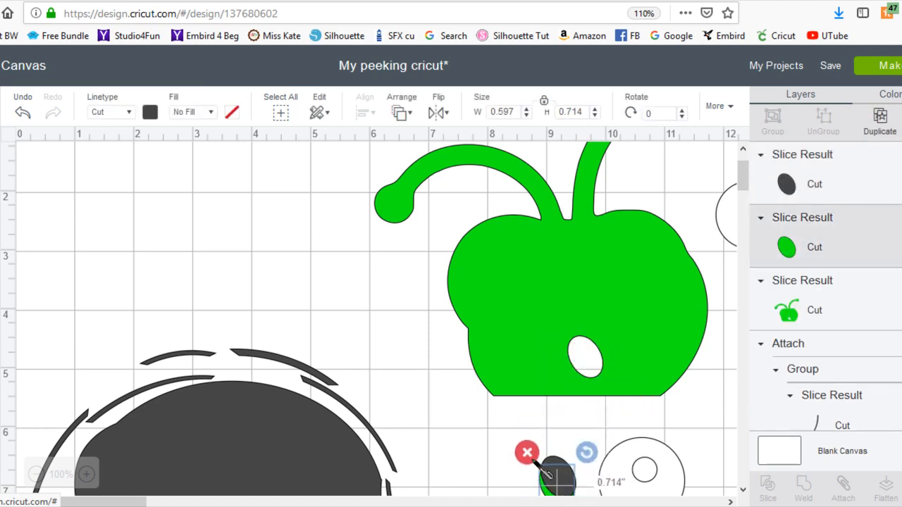
left_click_drag(507, 447, 572, 474)
left_click(527, 445)
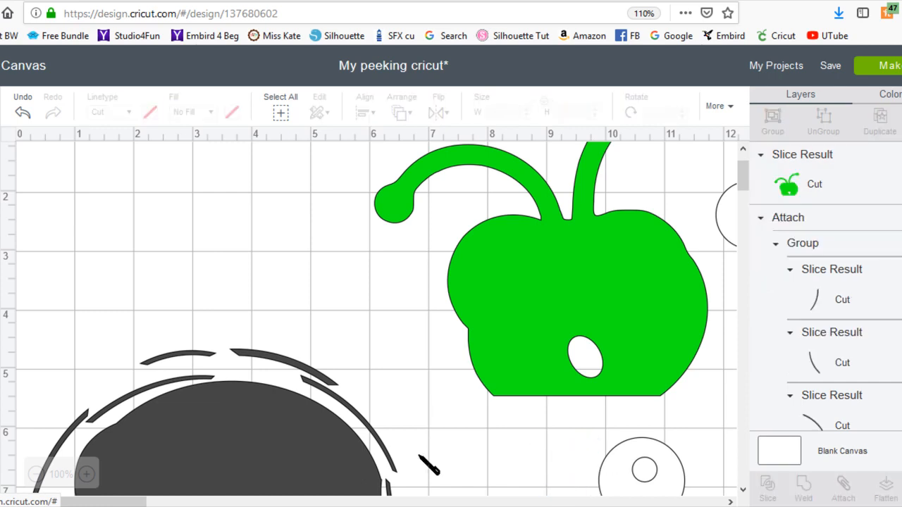
Reposition the attached hood, lay the alien over it with their bottom edges aligned, and send the alien to the front.
left_click_drag(322, 471, 374, 272)
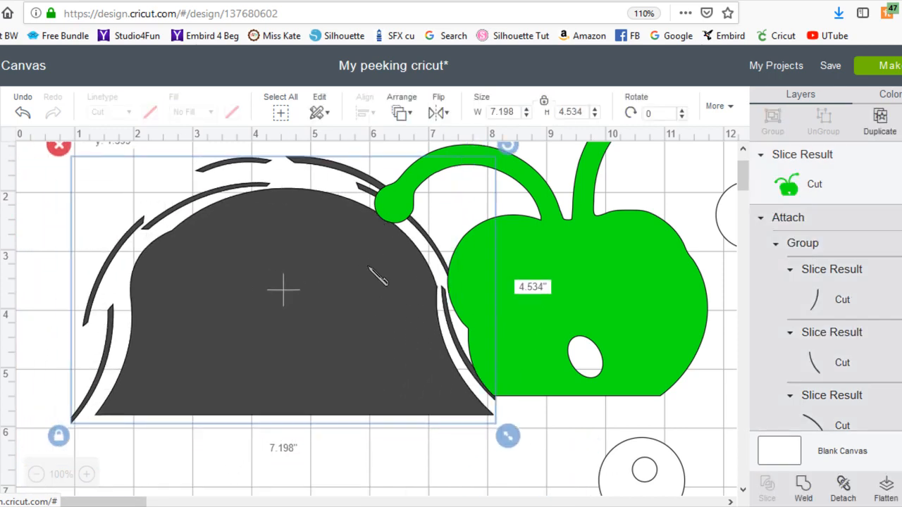
left_click_drag(548, 237, 241, 258)
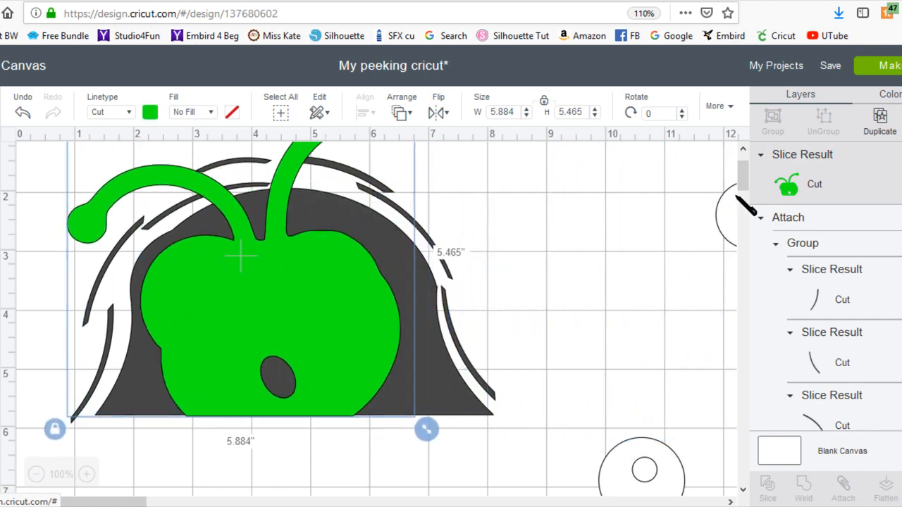
left_click_drag(732, 224, 475, 323)
right_click(475, 323)
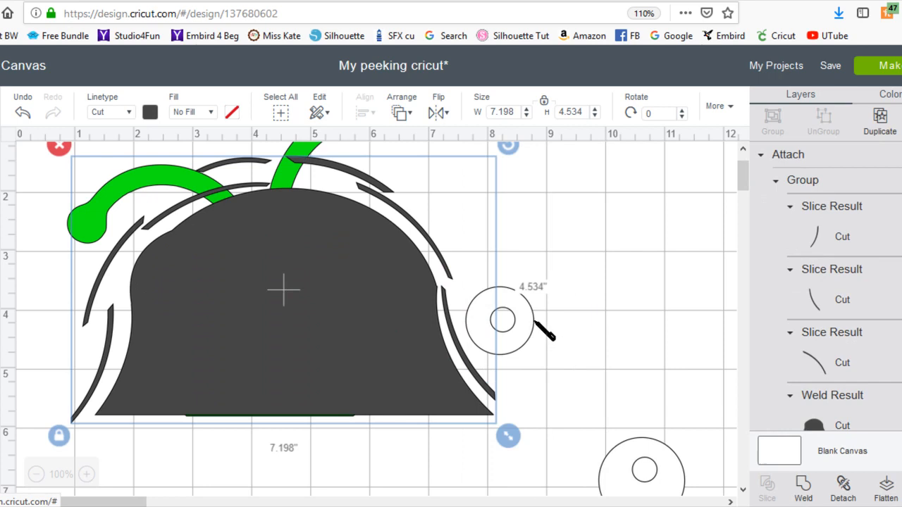
left_click(169, 185)
right_click(169, 185)
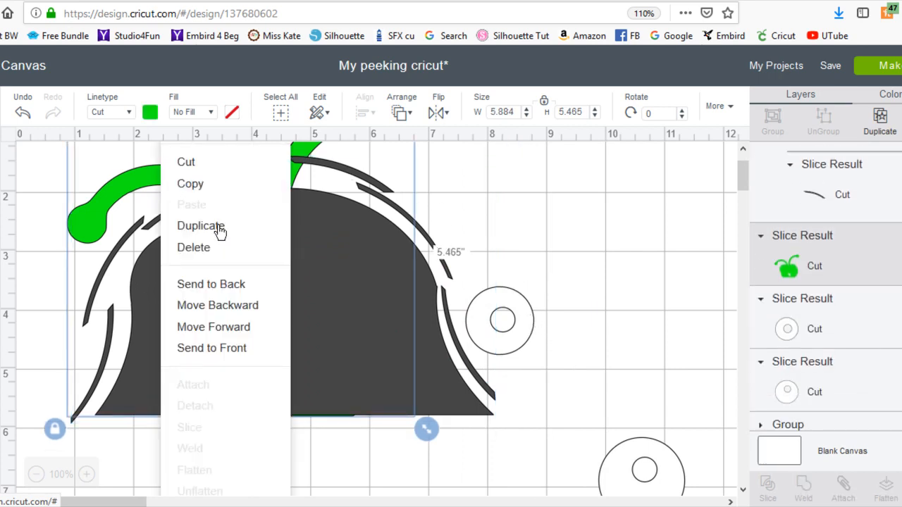
left_click(228, 347)
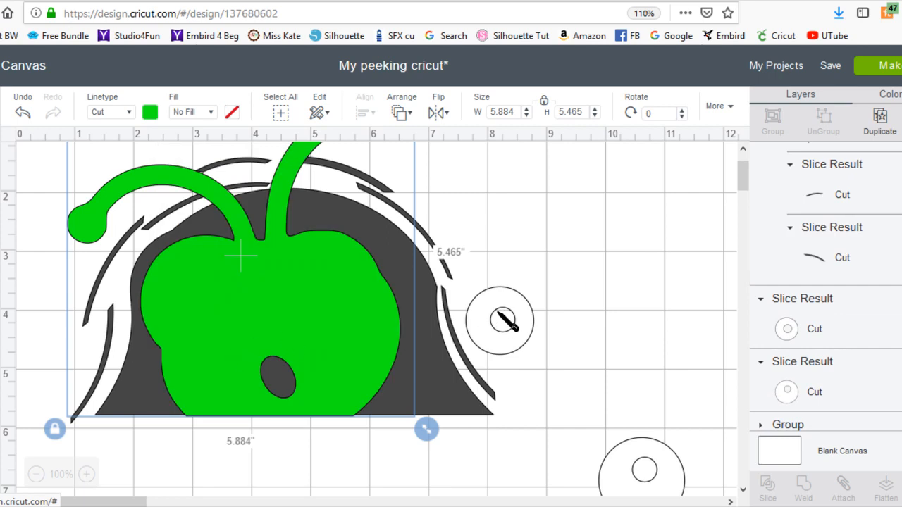
Send both white eyes to the front and place them on the alien's face, the smaller on the right, the larger on the left.
left_click_drag(502, 320, 247, 310)
right_click(579, 285)
left_click(652, 327)
left_click_drag(299, 295, 365, 289)
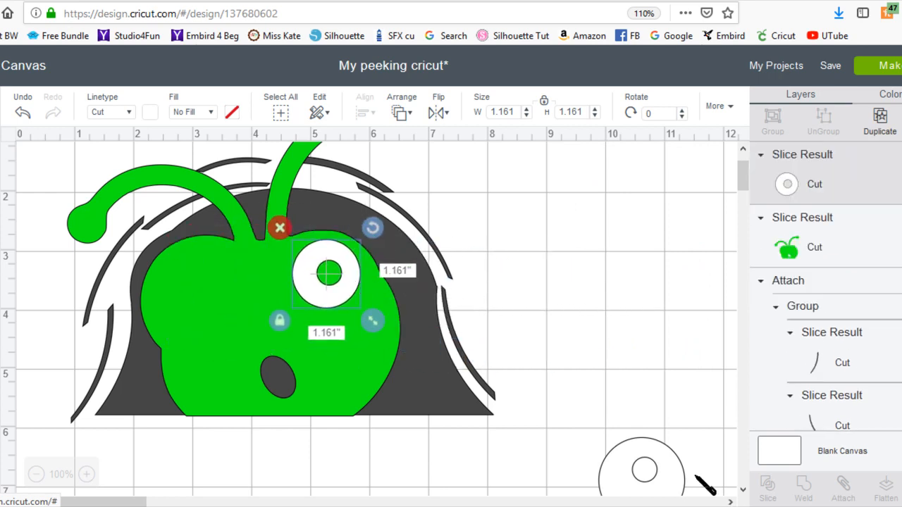
left_click_drag(672, 474, 628, 291)
right_click(628, 291)
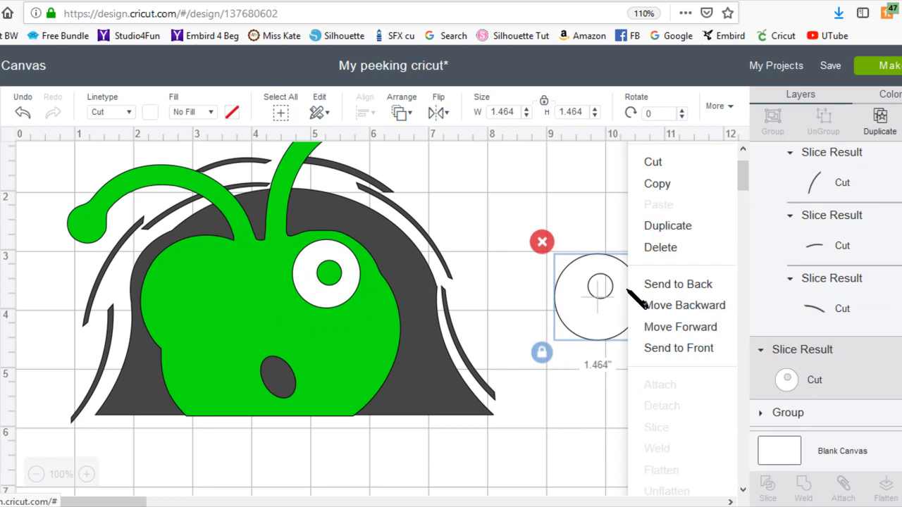
left_click(673, 348)
left_click_drag(638, 316, 228, 312)
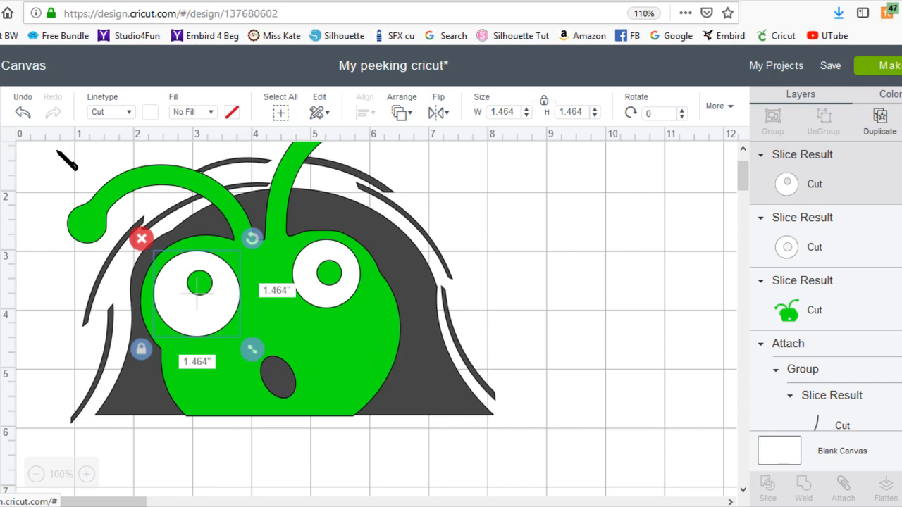
Group the alien, both eyes and the attached hood, and move the whole design slightly up and to the right.
left_click_drag(48, 150, 544, 426)
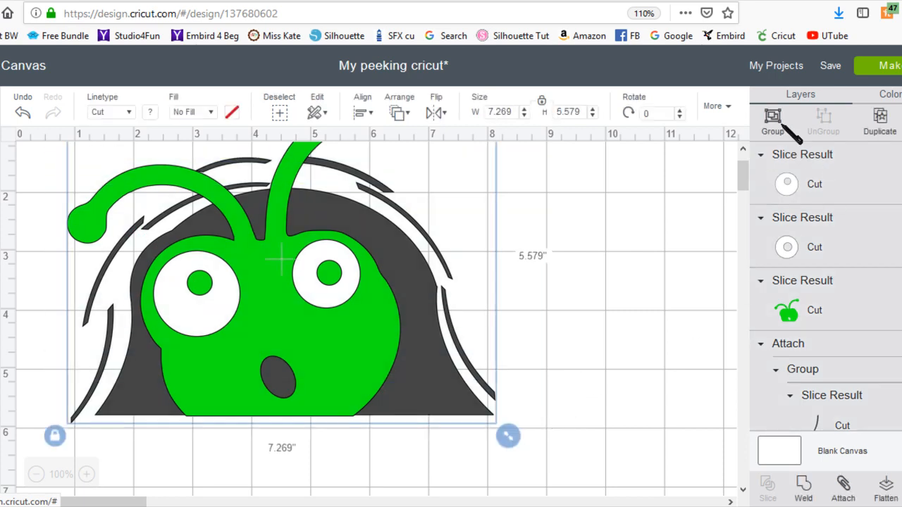
key("ctrl+g")
left_click_drag(328, 305, 383, 252)
scroll(406, 277, "up", 1)
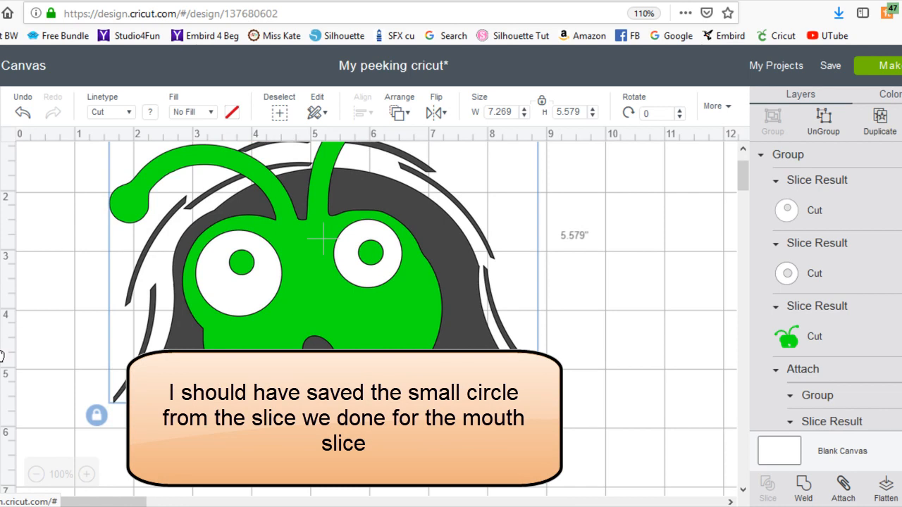
Insert a basic circle shape and place it in the empty space to the right of the grouped alien.
left_click(2, 381)
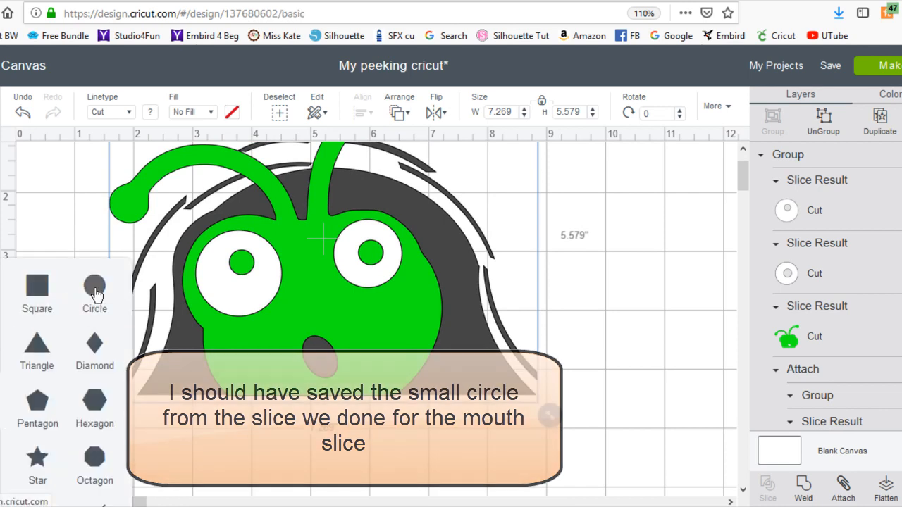
left_click(94, 289)
left_click_drag(363, 407, 627, 282)
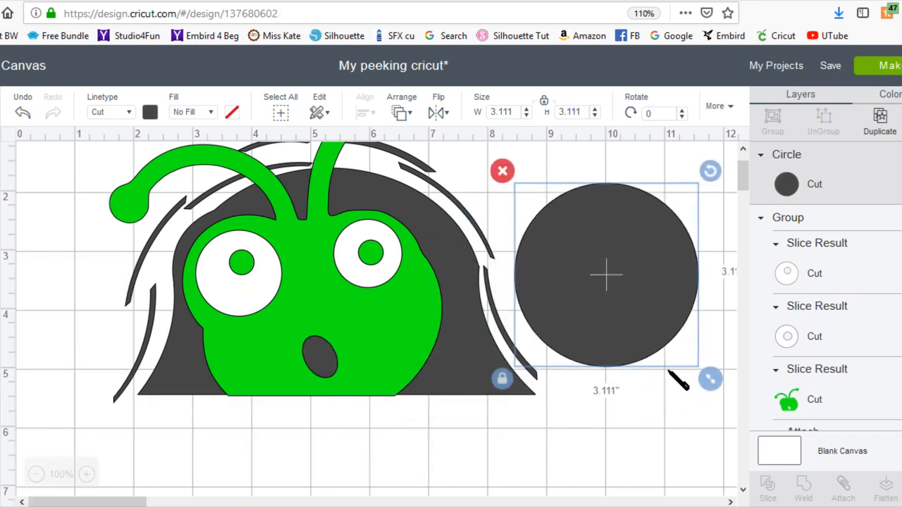
Shrink the new circle and reshape it into an upright oval about 0.292 inch wide and 0.4 inch high.
left_click_drag(709, 380, 556, 231)
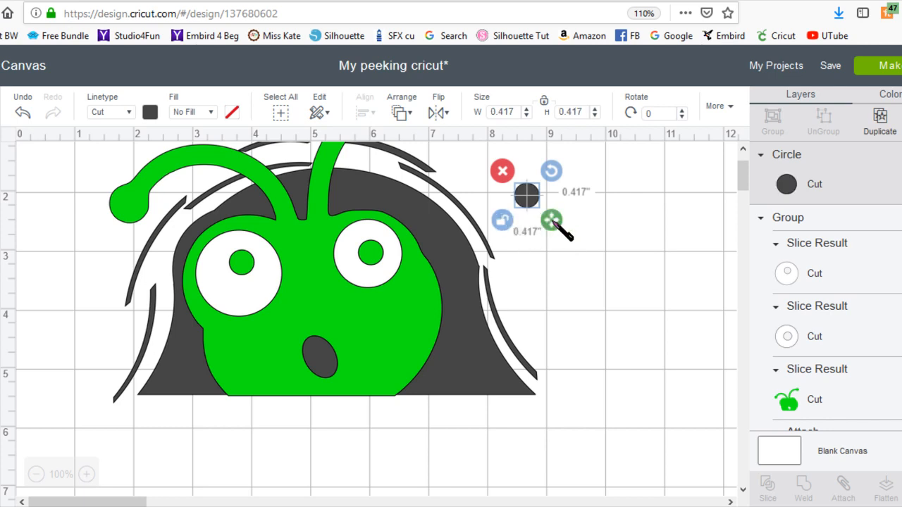
left_click_drag(554, 222, 544, 221)
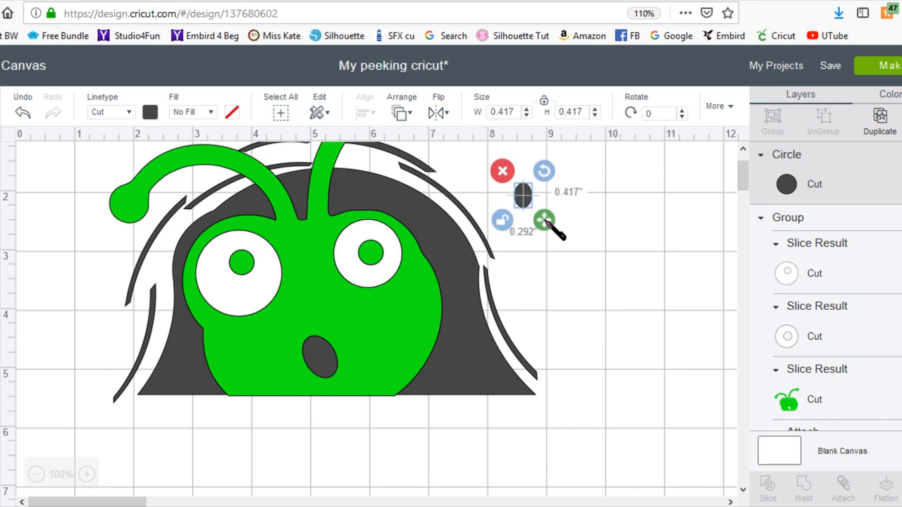
left_click_drag(545, 221, 544, 220)
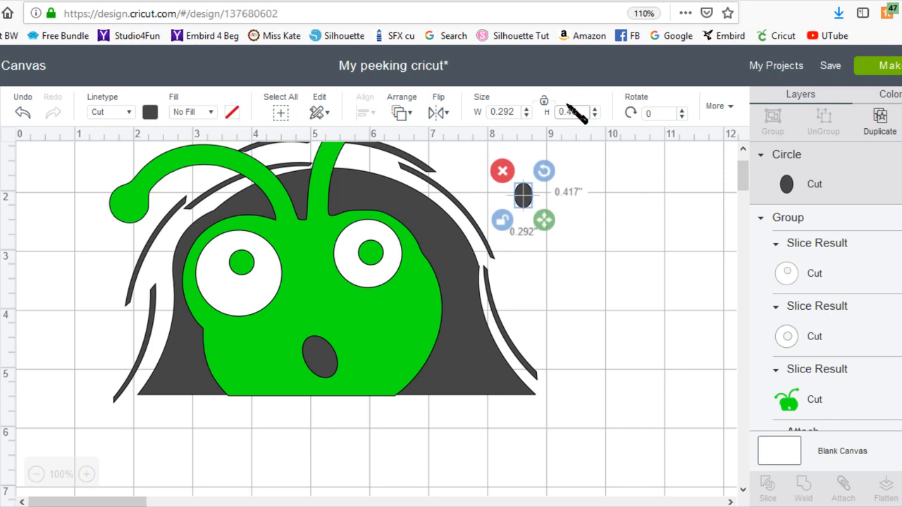
left_click(595, 226)
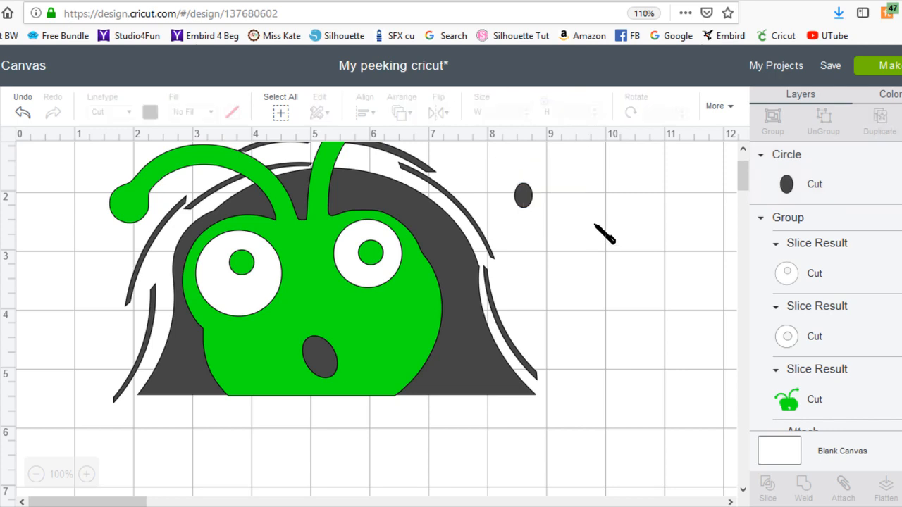
left_click(525, 197)
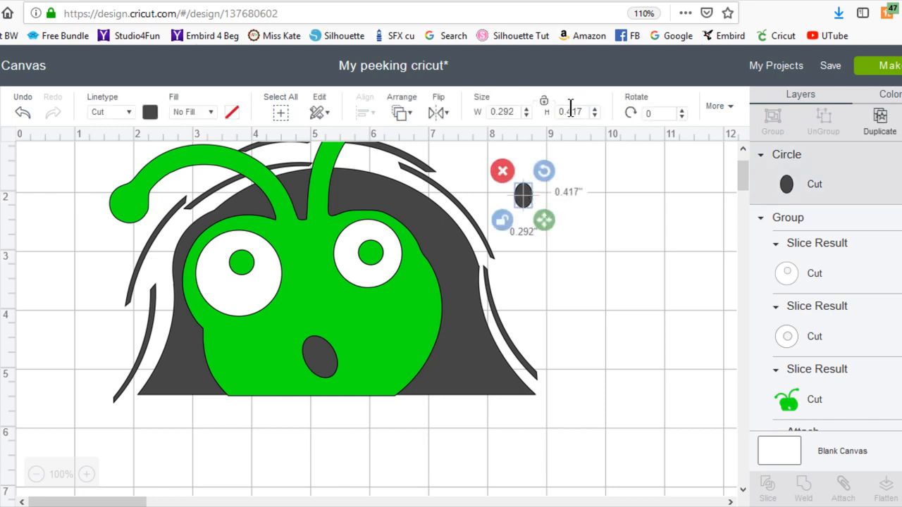
left_click_drag(572, 112, 584, 111)
left_click(527, 195)
left_click_drag(526, 197, 538, 206)
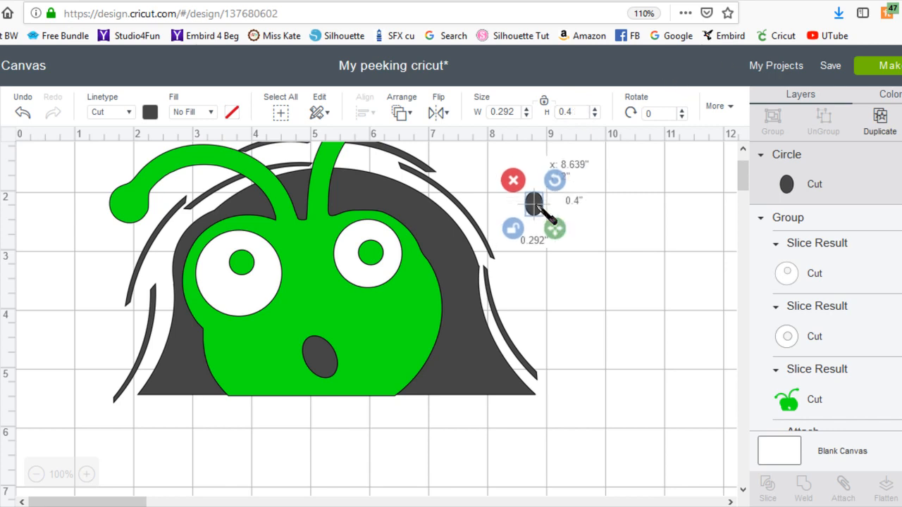
Duplicate the small oval to get three ovals in total, spread them apart and delete the surplus copy.
left_click(880, 121)
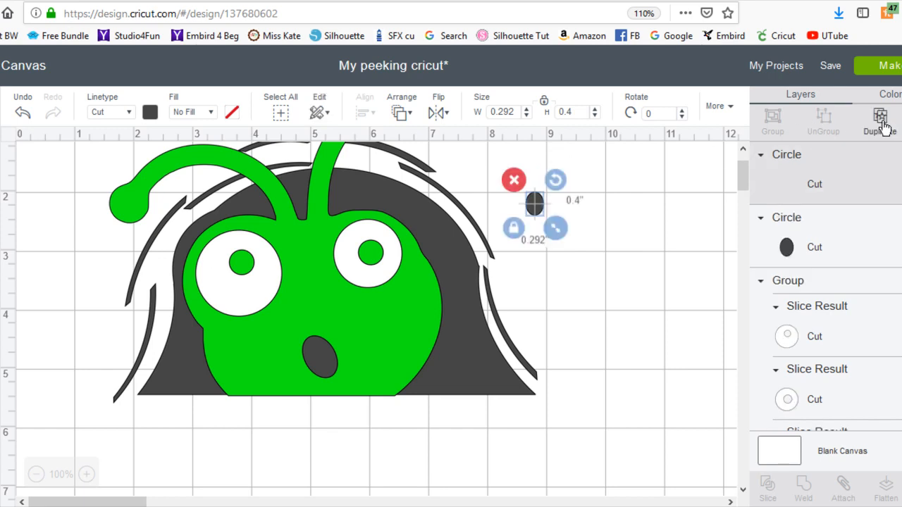
left_click(881, 120)
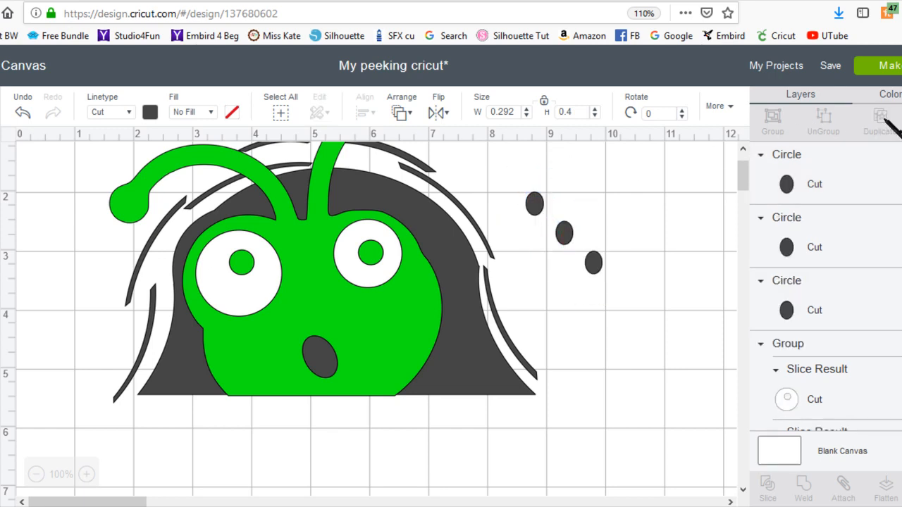
left_click(881, 120)
mouse_move(571, 238)
left_mouse_down()
mouse_move(553, 206)
mouse_move(576, 170)
mouse_move(571, 242)
left_mouse_up()
left_click_drag(623, 291, 665, 245)
left_click_drag(597, 267, 673, 380)
left_click(650, 356)
Place the three ovals side by side so they touch, with the middle one slightly lower.
left_click_drag(666, 246, 593, 245)
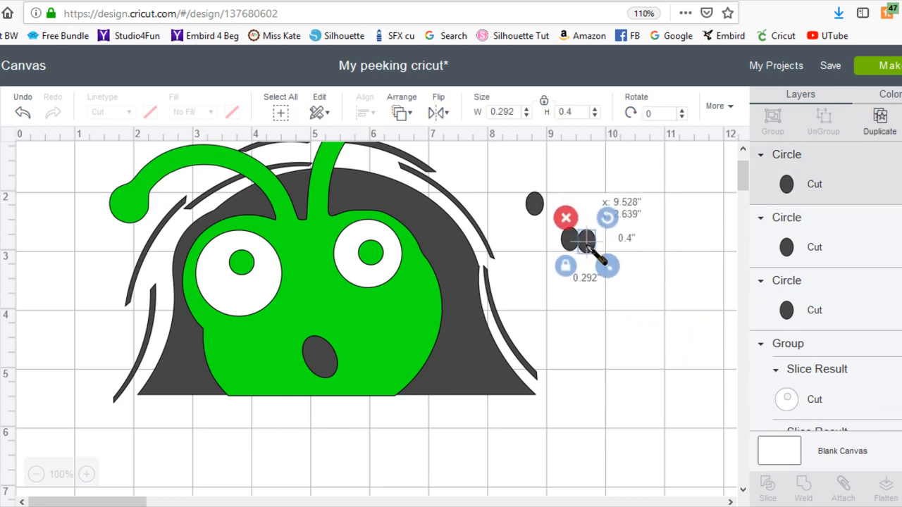
left_click_drag(586, 243, 587, 240)
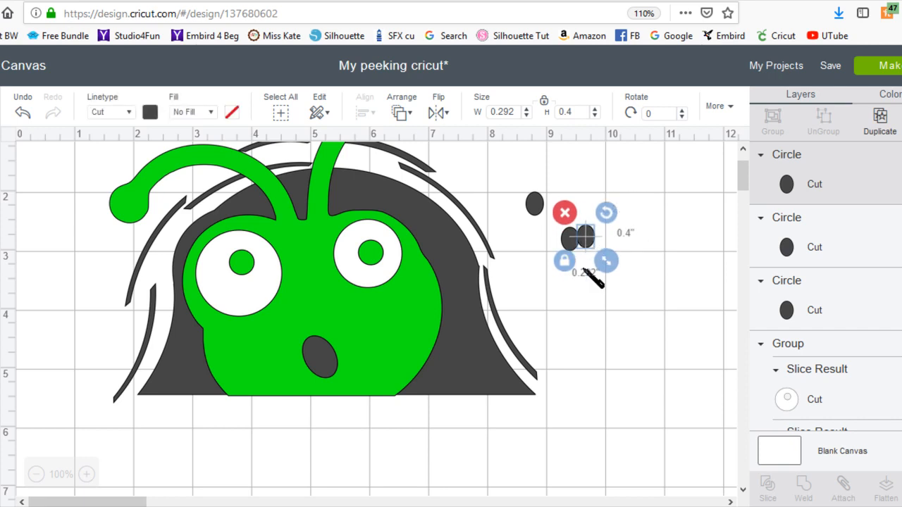
left_click_drag(540, 207, 564, 241)
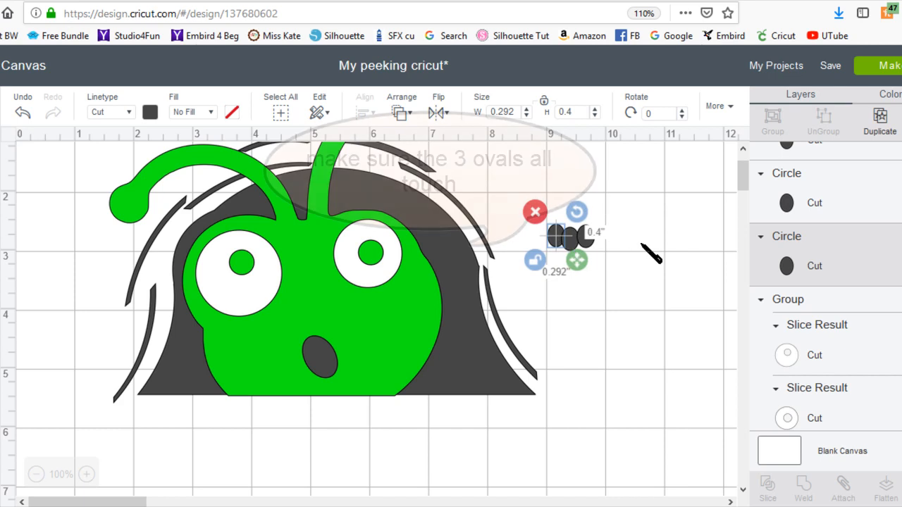
left_click(643, 248)
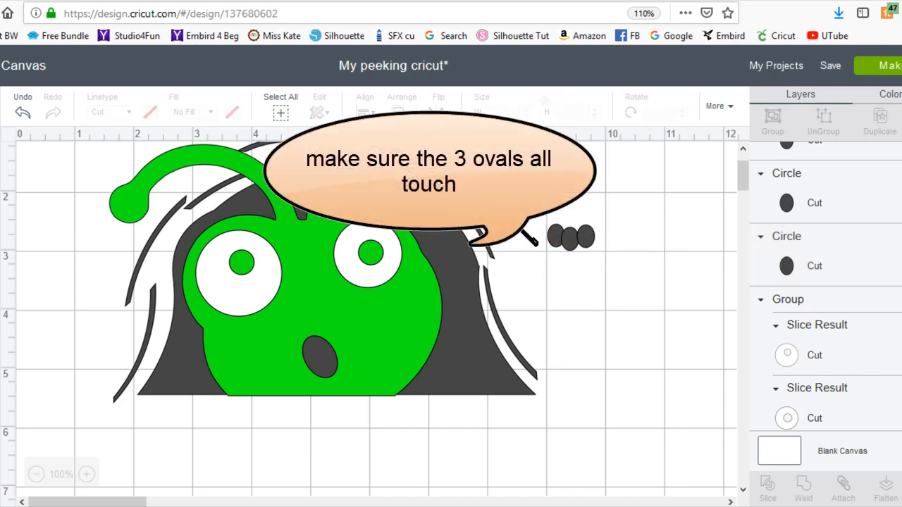
Move the grouped alien left and slightly down, and recolour the three ovals green (#13F31A).
left_click_drag(322, 239, 176, 259)
left_click_drag(625, 268, 521, 214)
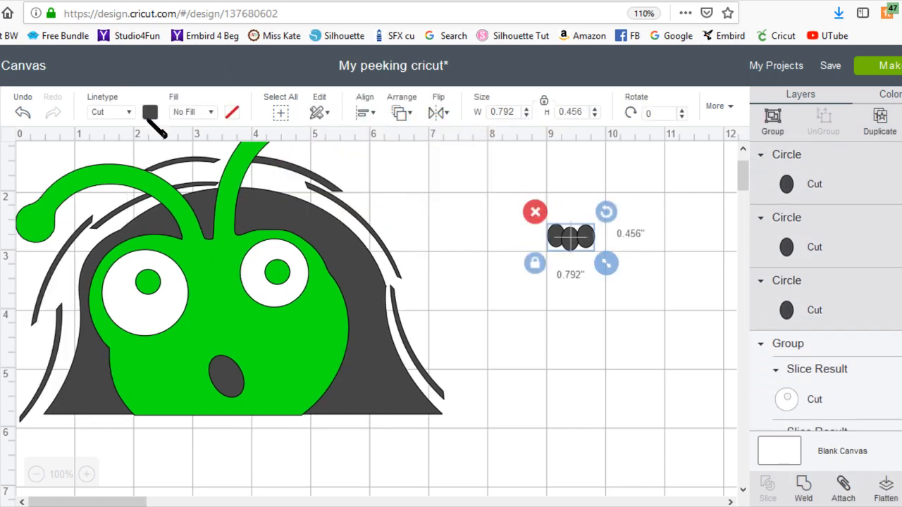
left_click(150, 115)
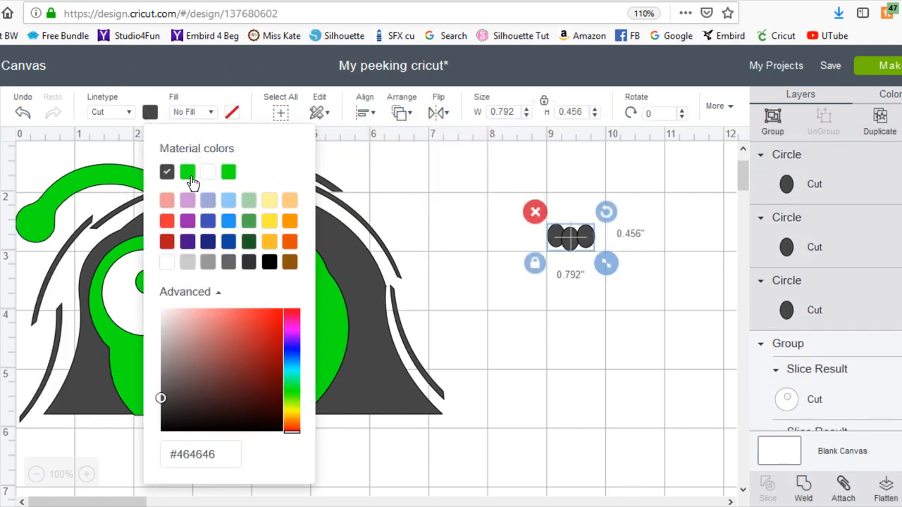
left_click(189, 175)
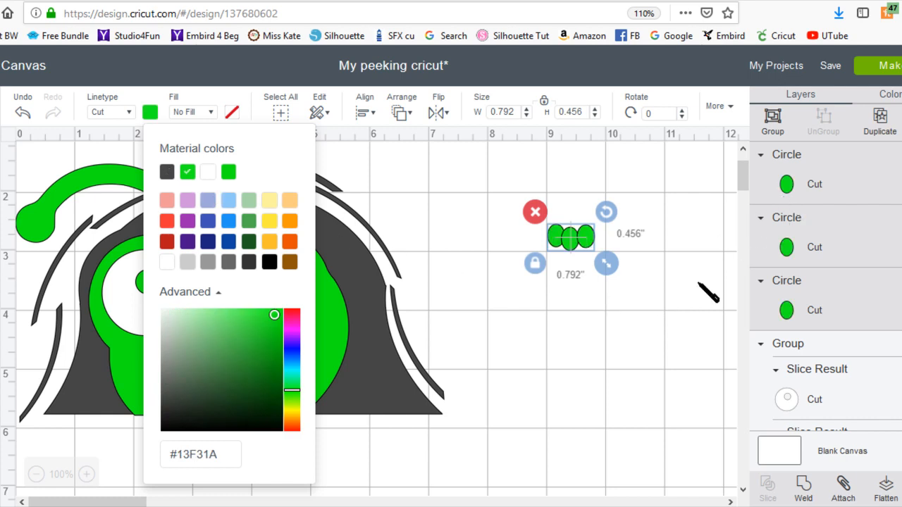
left_click(660, 299)
Reshape the middle green oval with unlocked proportions to be narrower and taller, and close up the three-oval row to about 0.681 inch wide.
left_click(568, 240)
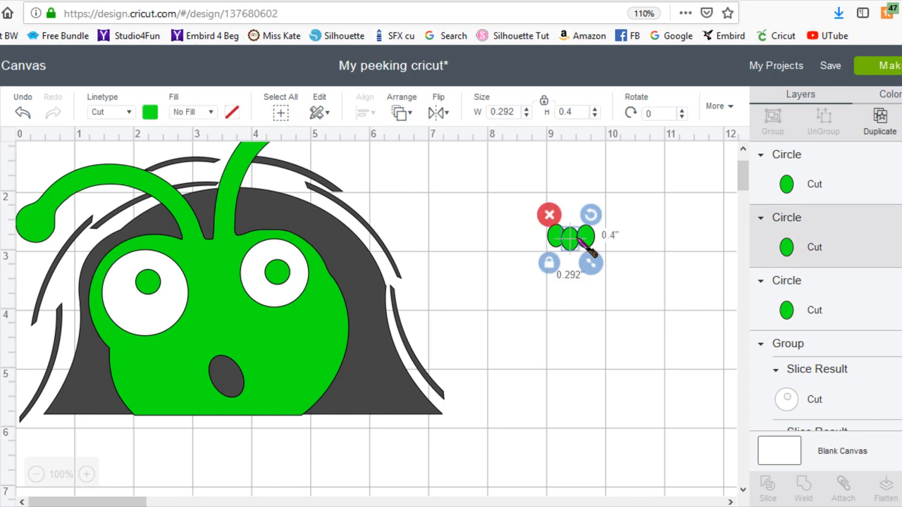
left_click_drag(593, 263, 591, 267)
left_click(550, 265)
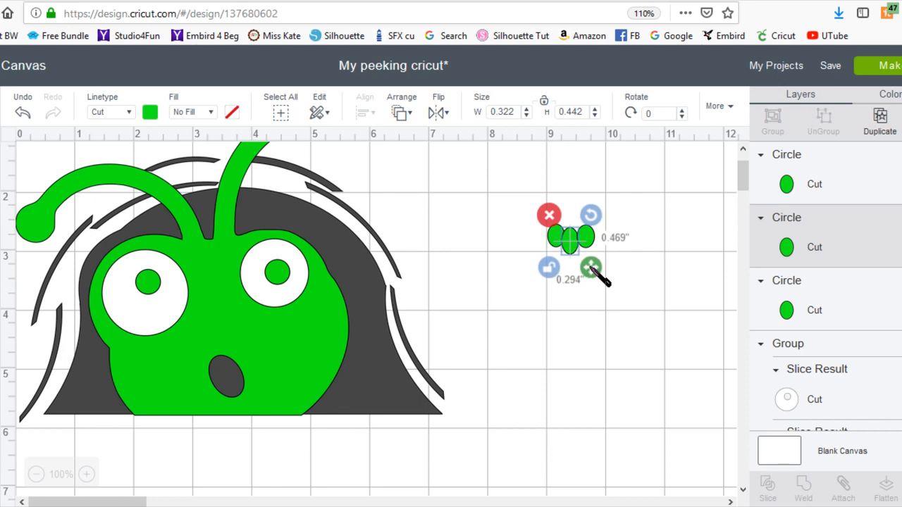
left_click_drag(530, 219, 602, 266)
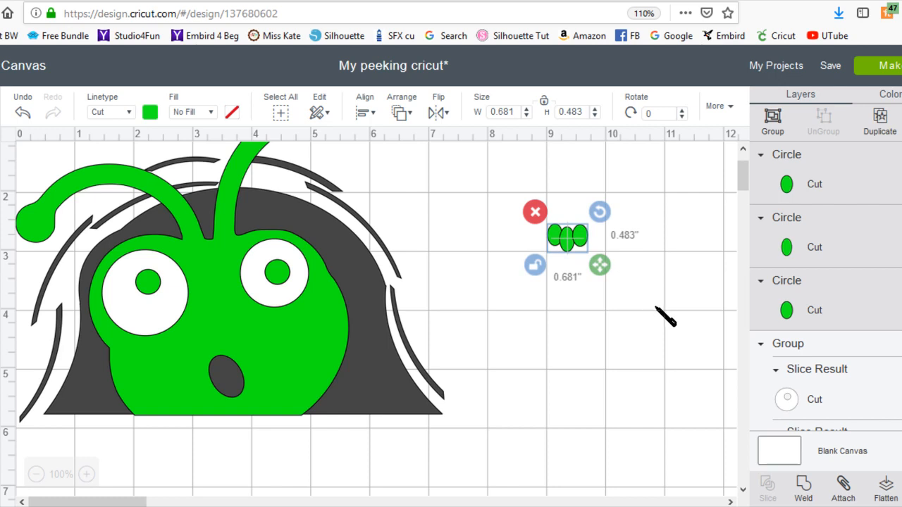
left_click(657, 308)
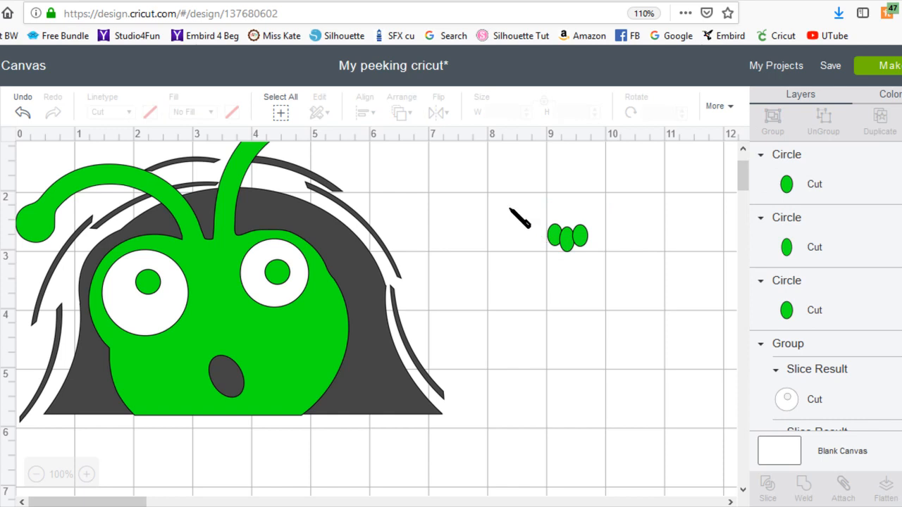
Group the three green ovals, move them left beside the alien, and weld them into one shape.
left_click_drag(559, 207, 599, 265)
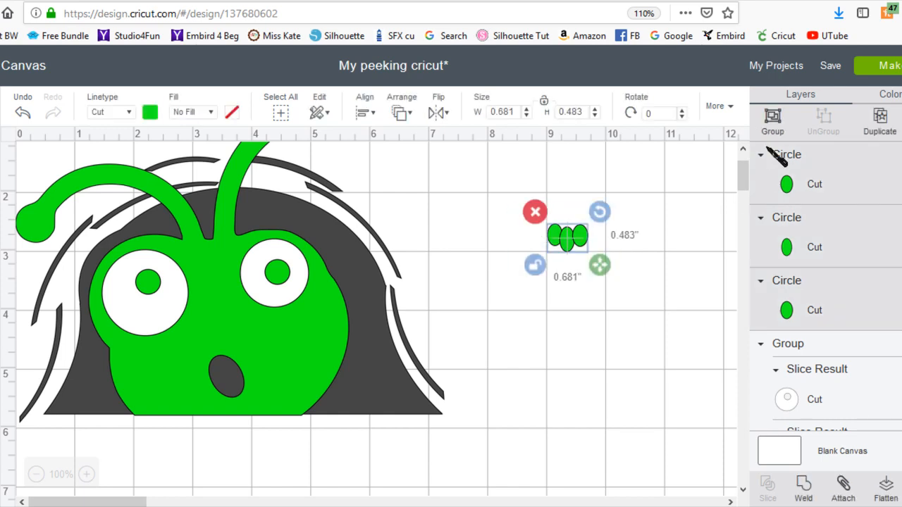
left_click(776, 126)
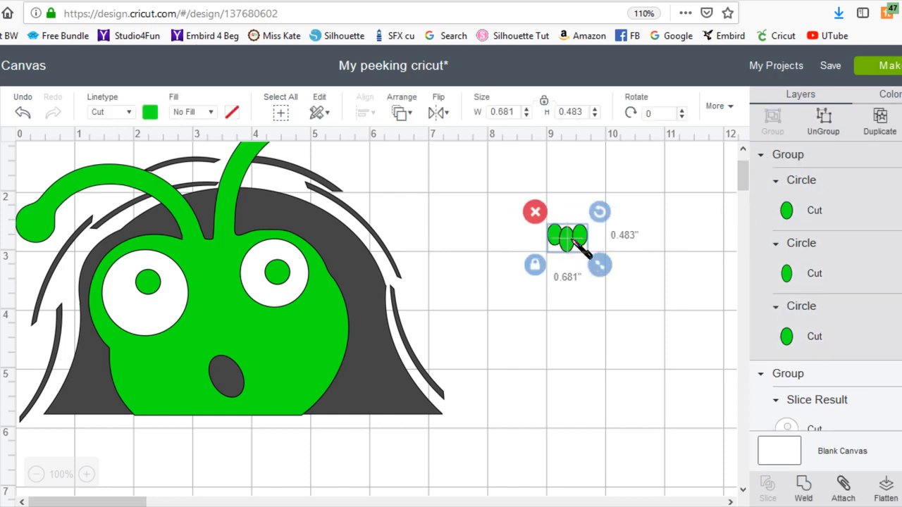
left_click_drag(573, 238, 493, 240)
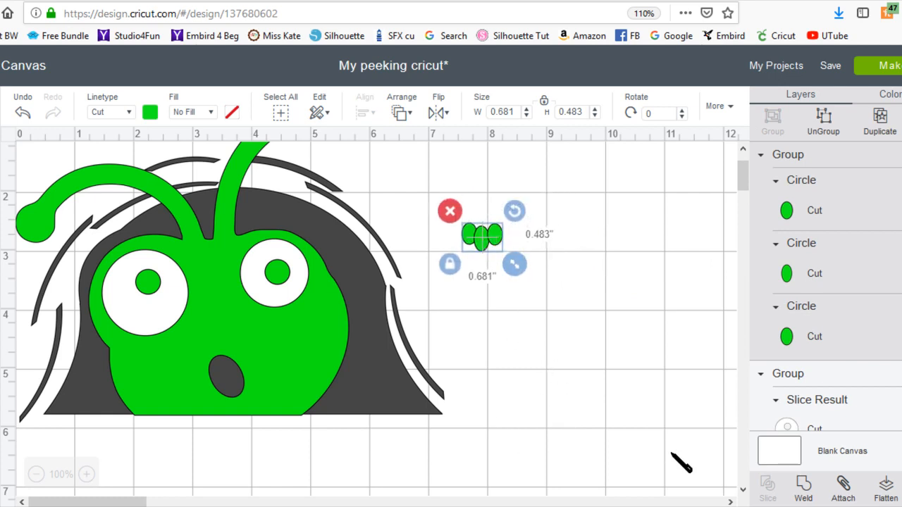
left_click(802, 486)
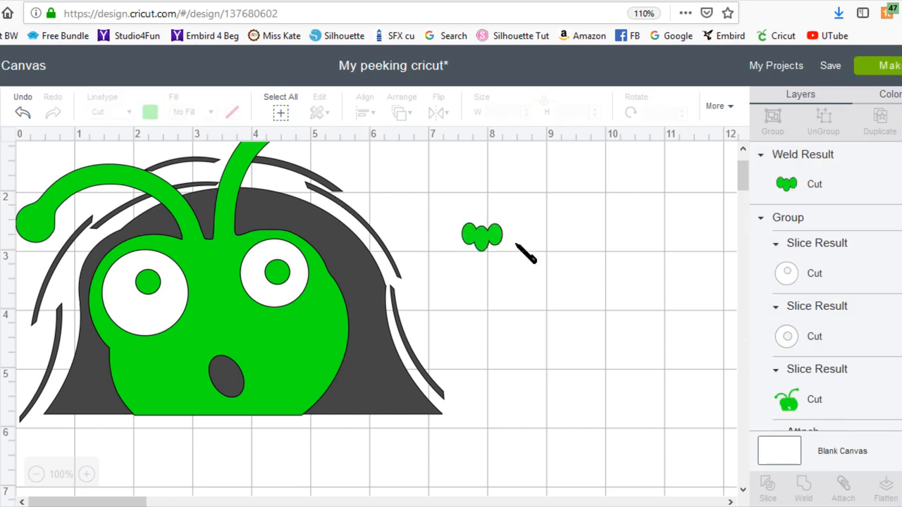
Duplicate the welded green three-oval shape and place the copy just above the original.
left_click(492, 239)
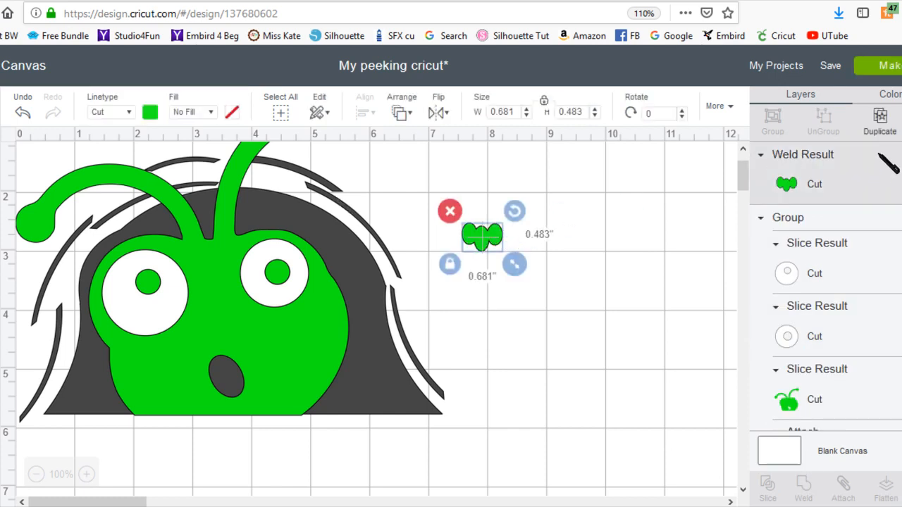
left_click(882, 127)
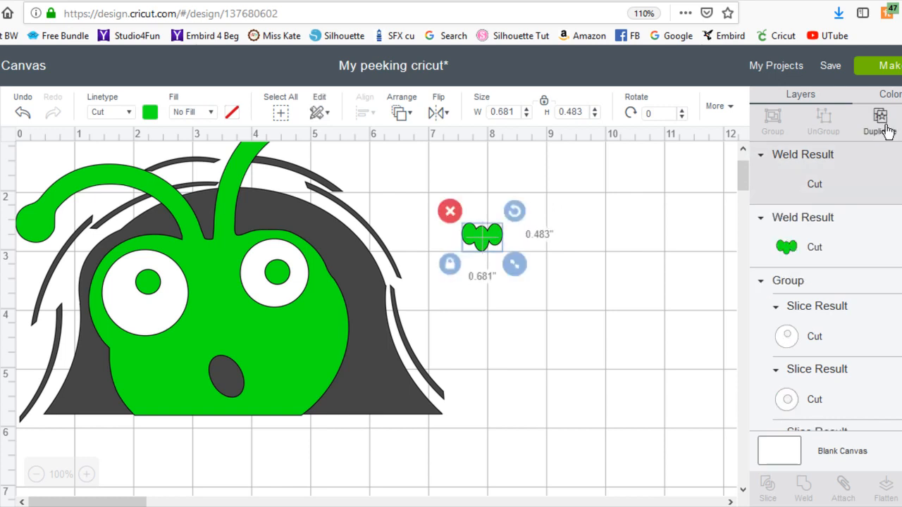
left_click_drag(525, 271, 483, 204)
left_click(541, 310)
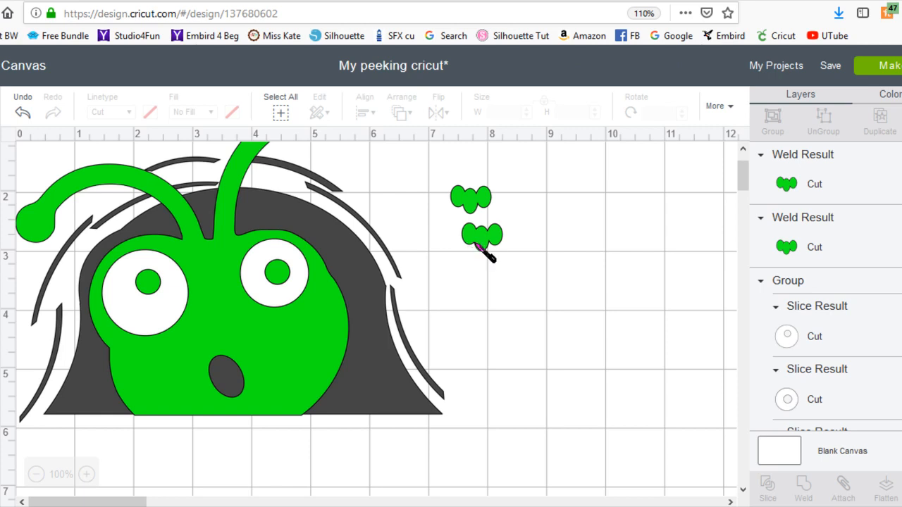
Duplicate the green shape again, place the copy below, shrink it to about 0.528 by 0.375 inch and recolour it dark gray (#464646).
left_click(479, 206)
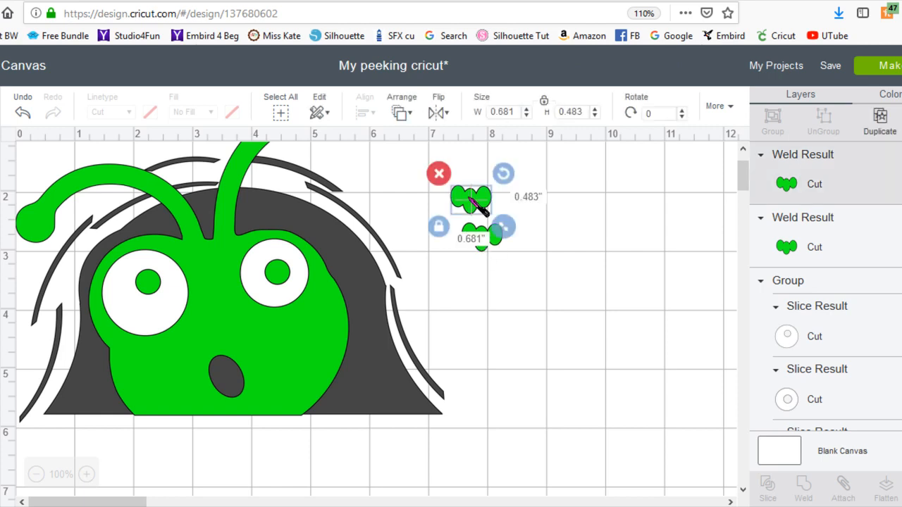
left_click(879, 132)
left_click_drag(509, 239, 525, 346)
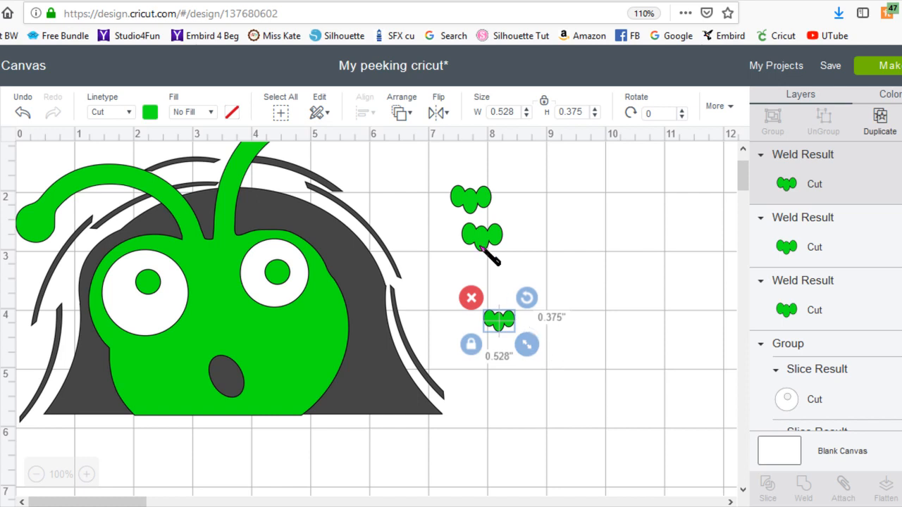
left_click(157, 112)
left_click(167, 172)
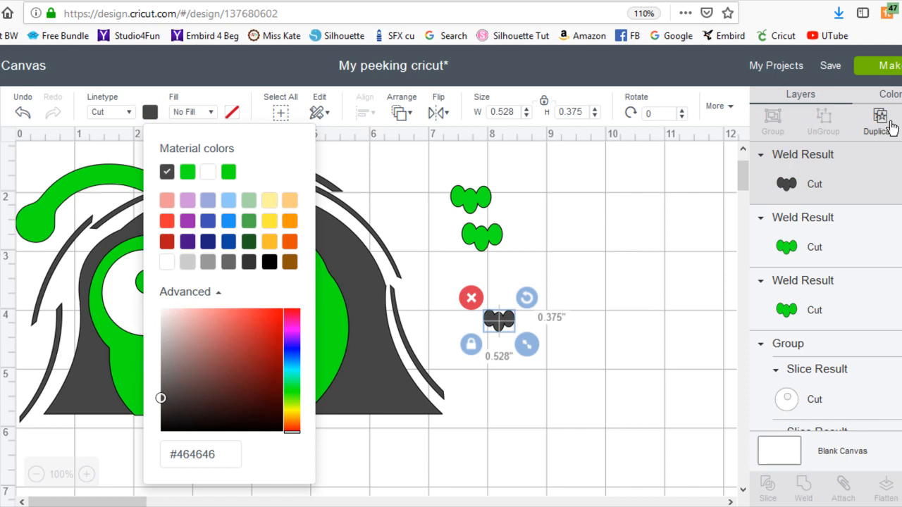
Duplicate the small dark shape, placing one on the hood's lower right edge and the other below the hood's lower left corner.
left_click(871, 134)
left_click_drag(495, 326, 356, 421)
left_click_drag(502, 328, 87, 474)
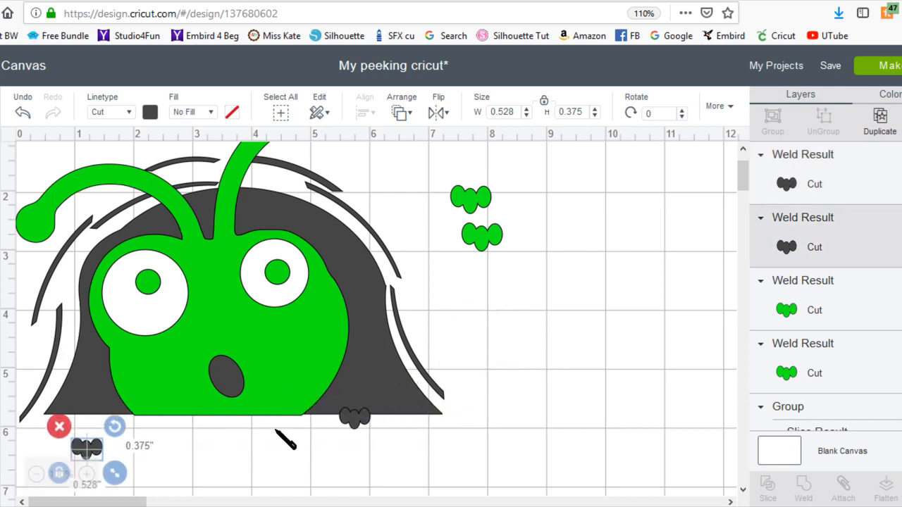
Ungroup the main artwork so the alien's eyes, green body and attached hood are separate layers.
left_click(377, 341)
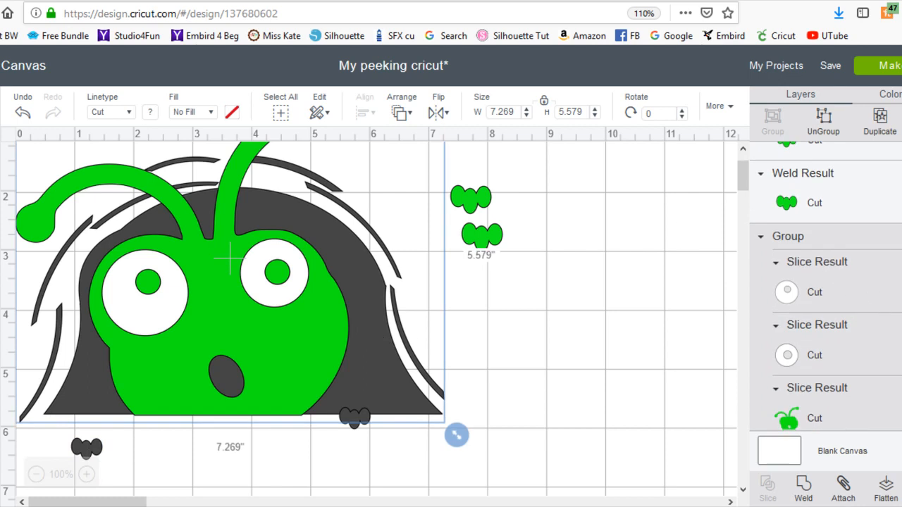
scroll(895, 221, "down", 10)
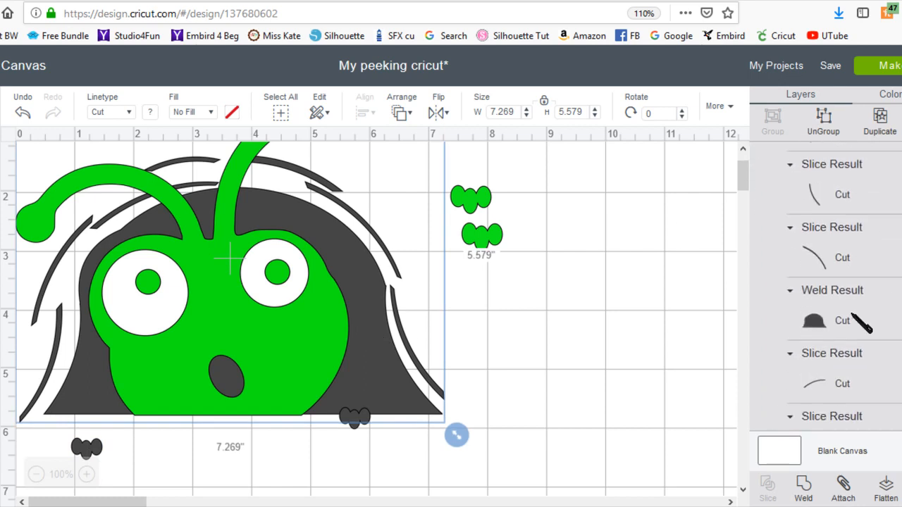
left_click(830, 131)
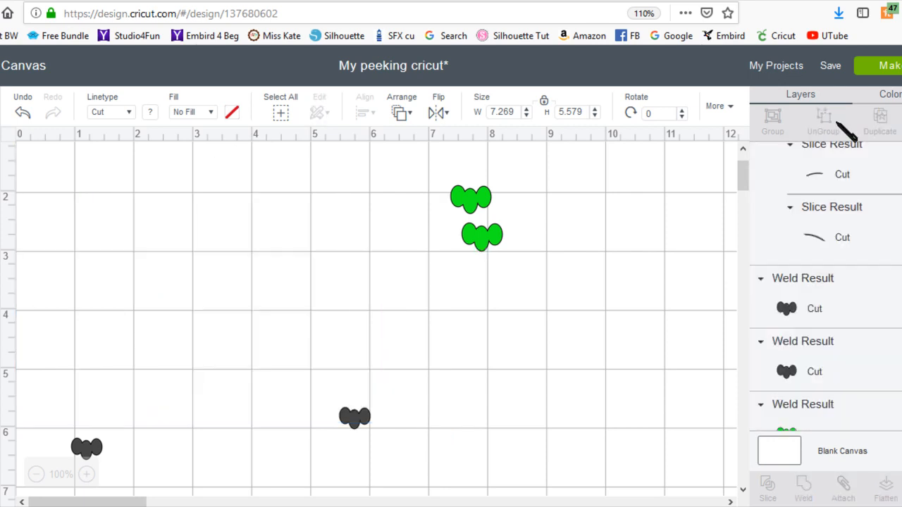
Weld the attached hood with the small dark hand on its lower right edge.
scroll(818, 327, "down", 5)
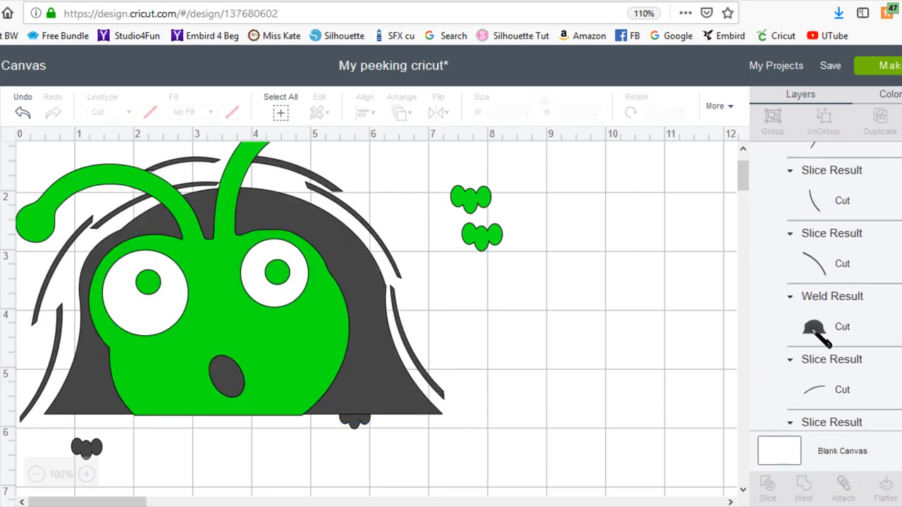
left_click(816, 331)
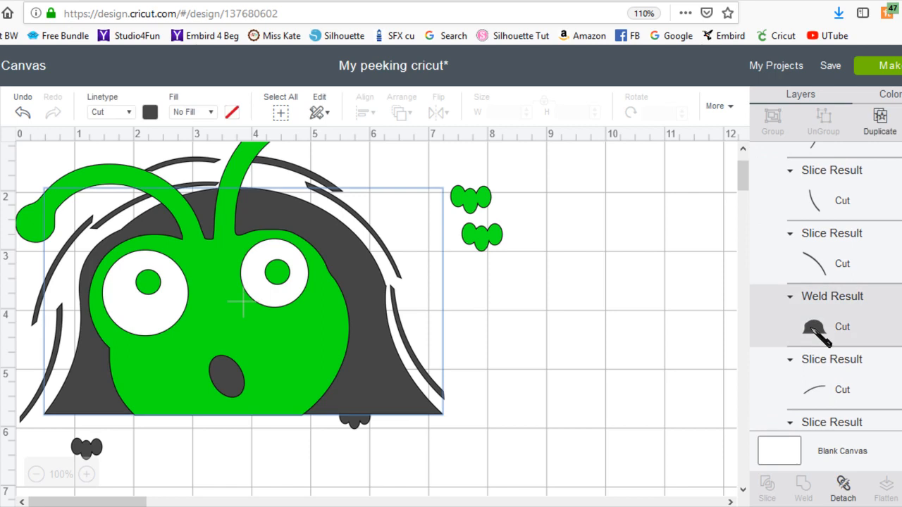
left_click(350, 423)
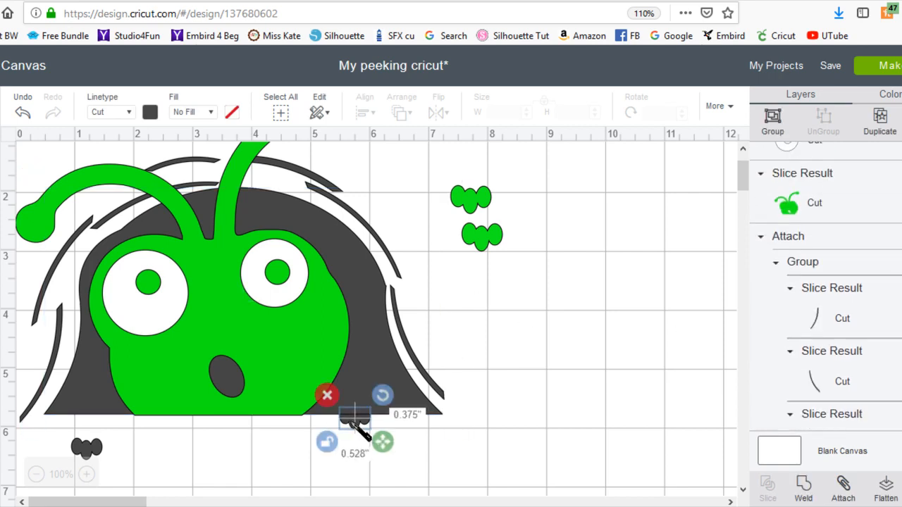
left_click(391, 340)
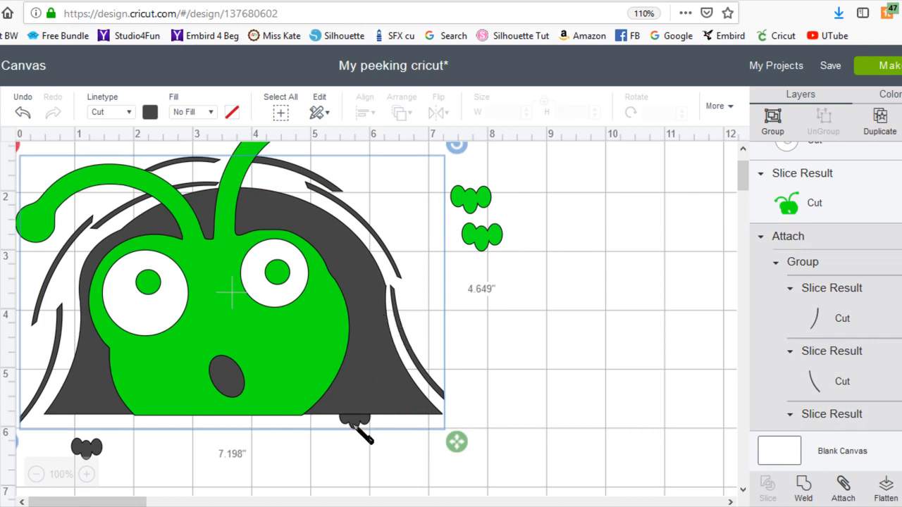
left_click(804, 490)
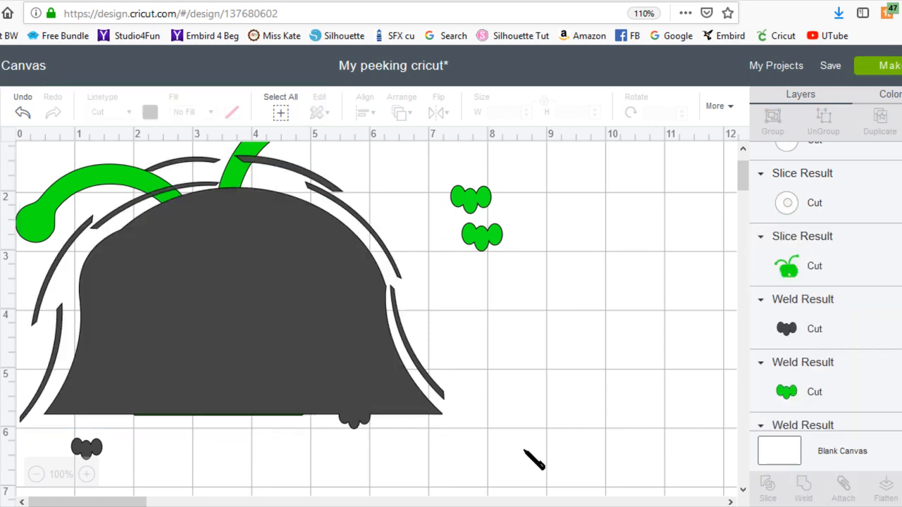
Move the remaining small dark hand onto the hood's lower left edge and weld it to the hood.
left_click_drag(88, 451, 106, 420)
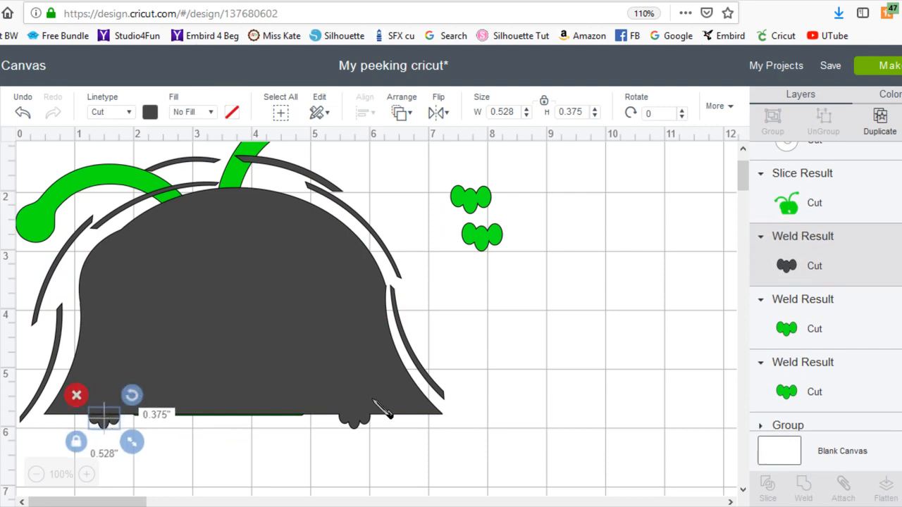
left_click(102, 260)
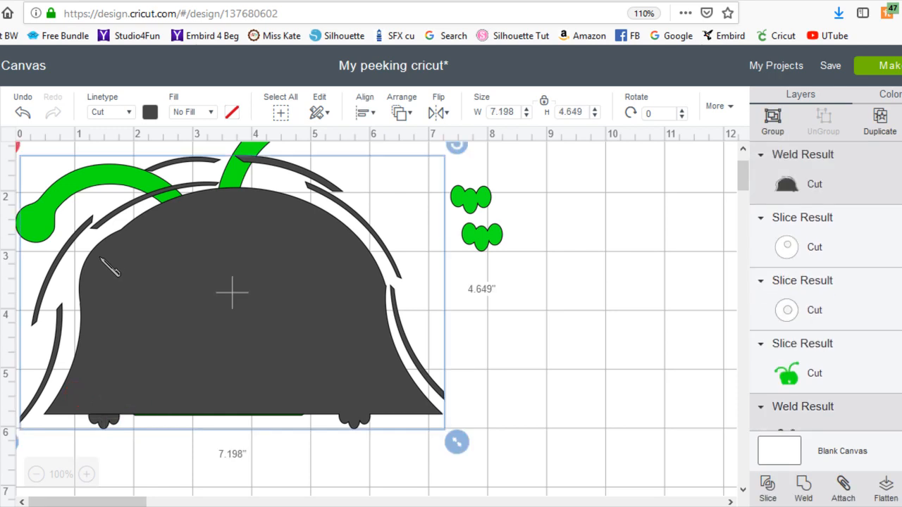
left_click(804, 493)
Move the welded hood off the alien to its right side and nudge the green body slightly up.
left_click_drag(209, 309, 491, 346)
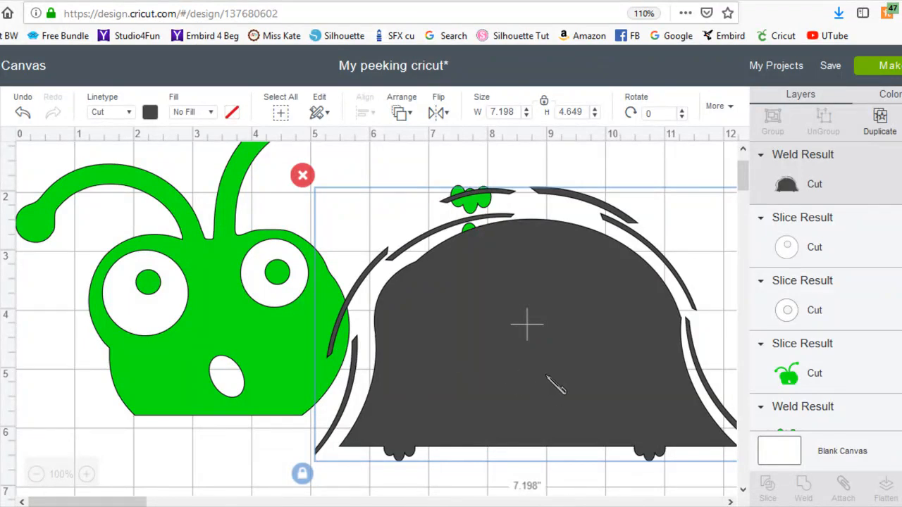
left_click_drag(536, 391, 534, 368)
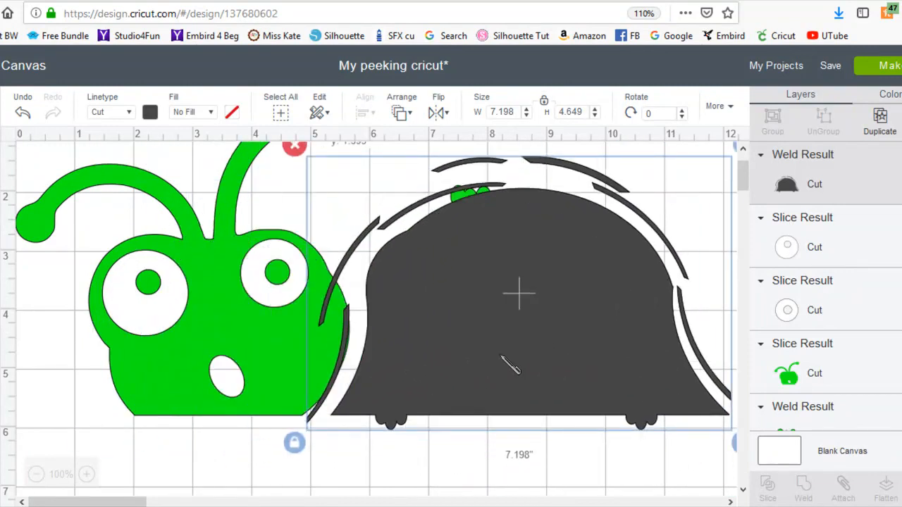
left_click_drag(211, 271, 187, 248)
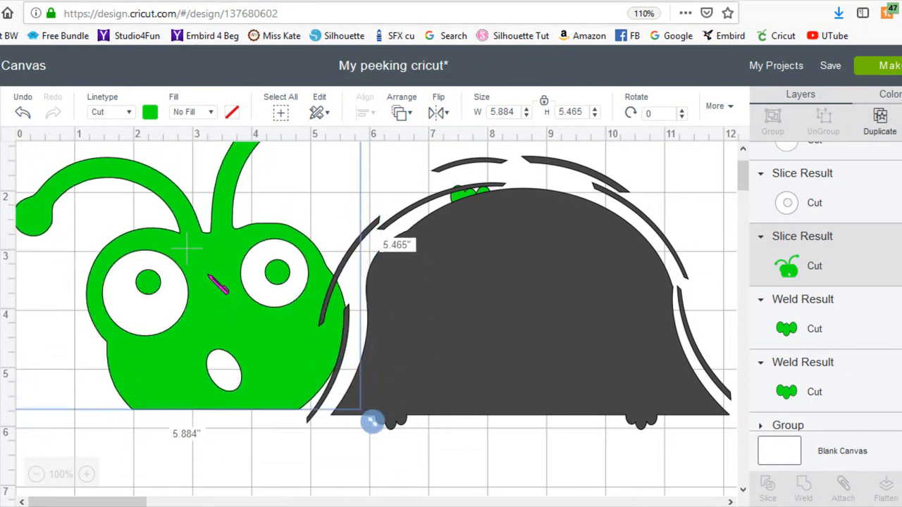
left_click(301, 466)
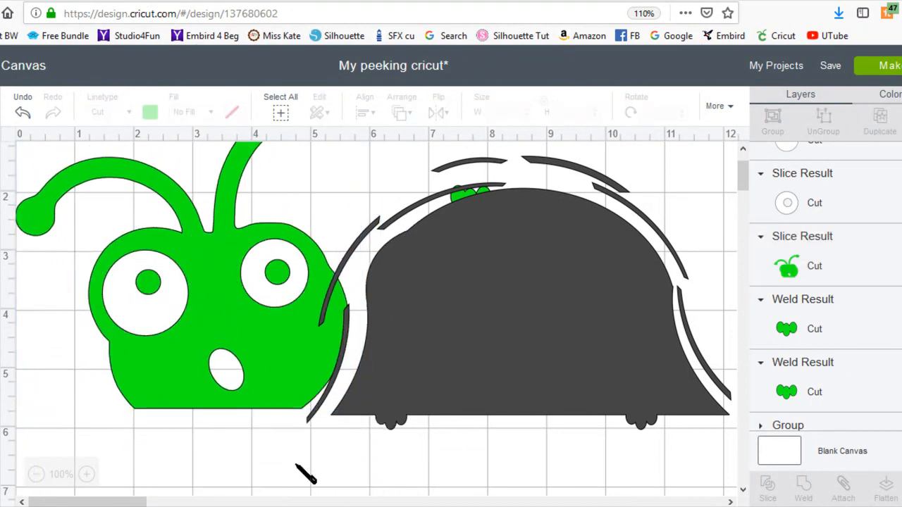
Group the alien's two white eyes and attach them together.
left_click(170, 307)
left_click(279, 252, "shift")
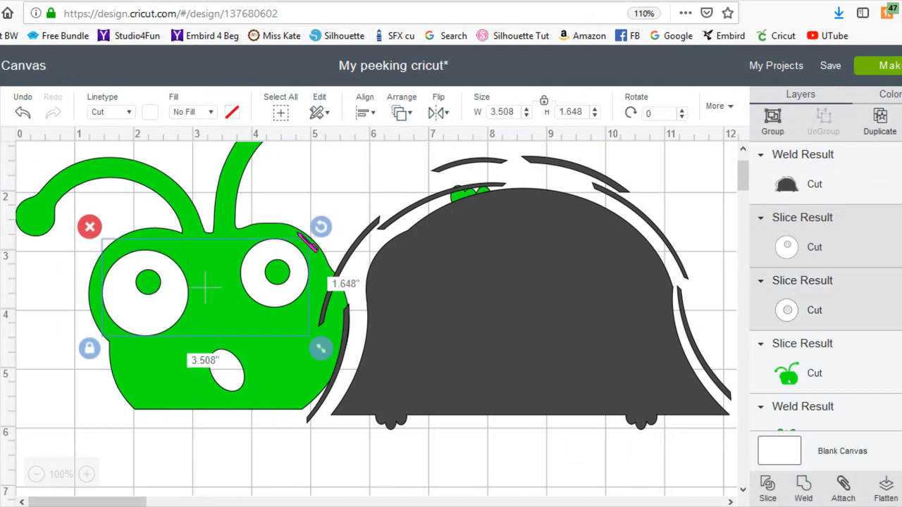
left_click(773, 116)
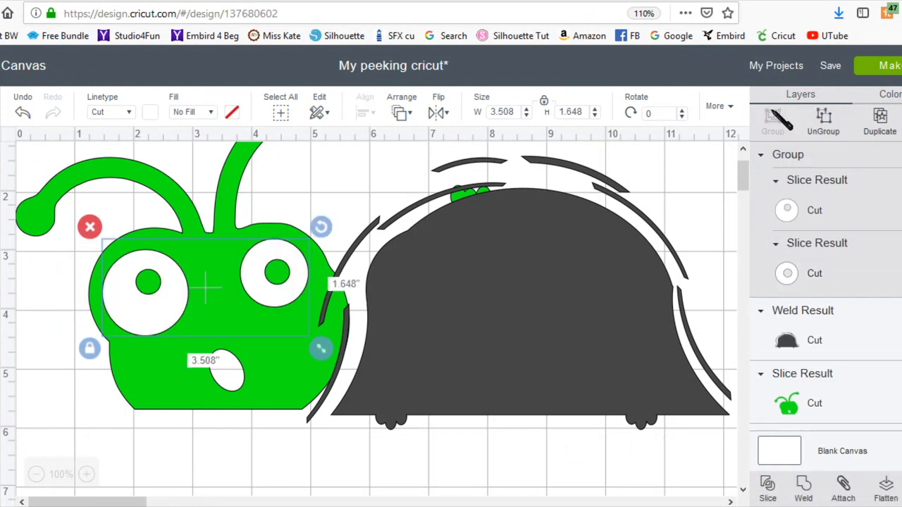
left_click(849, 494)
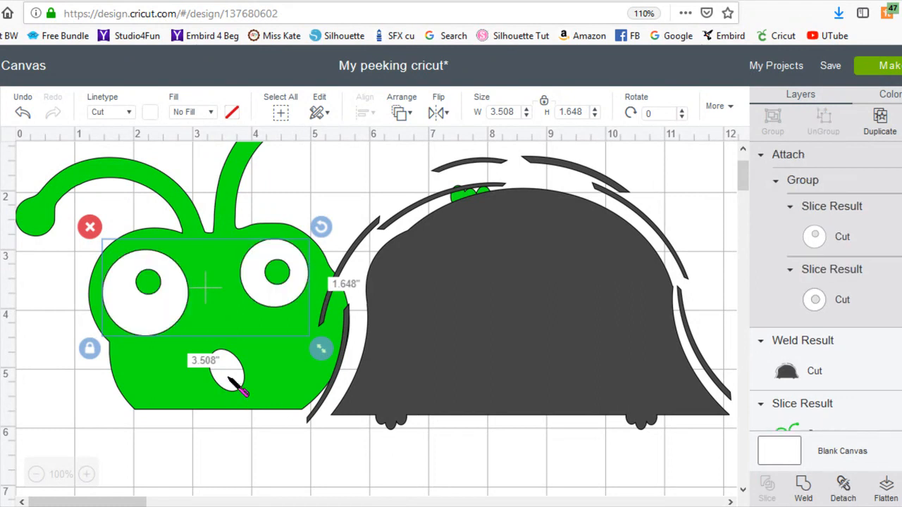
Bring the green alien body to the front of the stacking order and place it over the dark hood.
left_click_drag(262, 368, 261, 462)
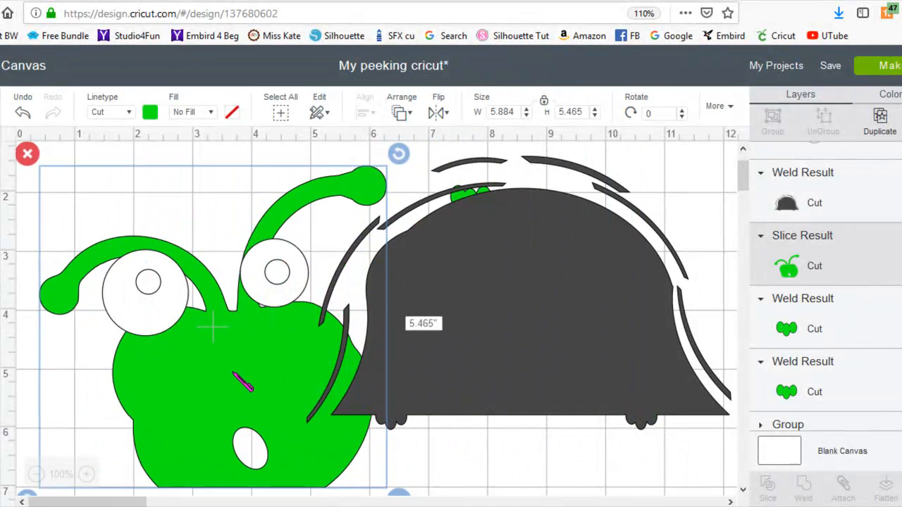
right_click(305, 423)
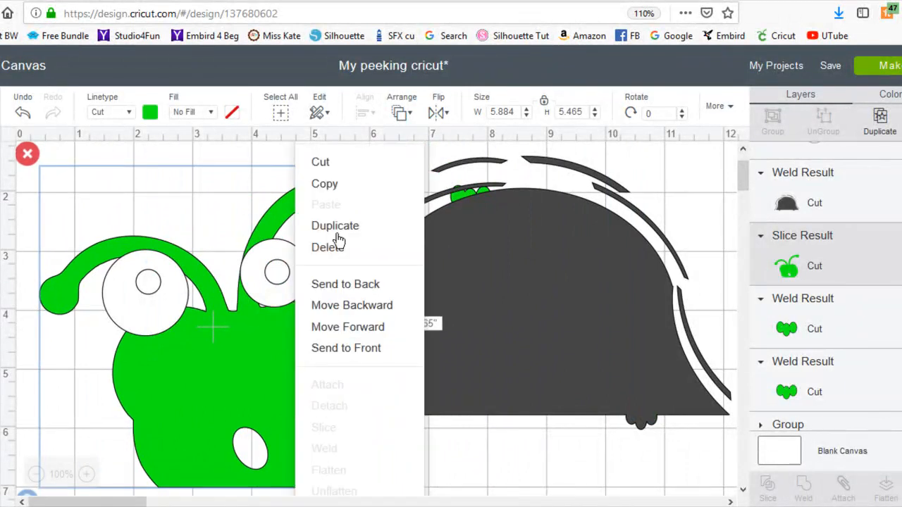
left_click(346, 348)
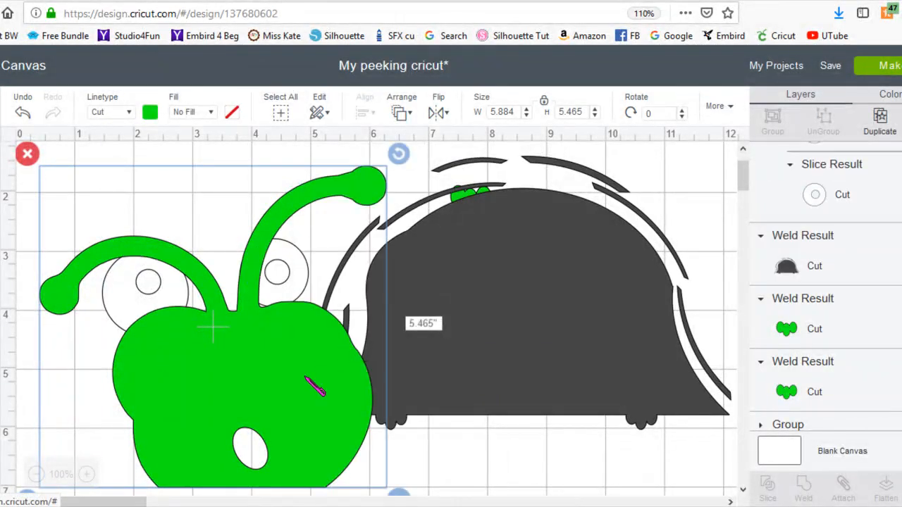
left_click_drag(324, 391, 584, 322)
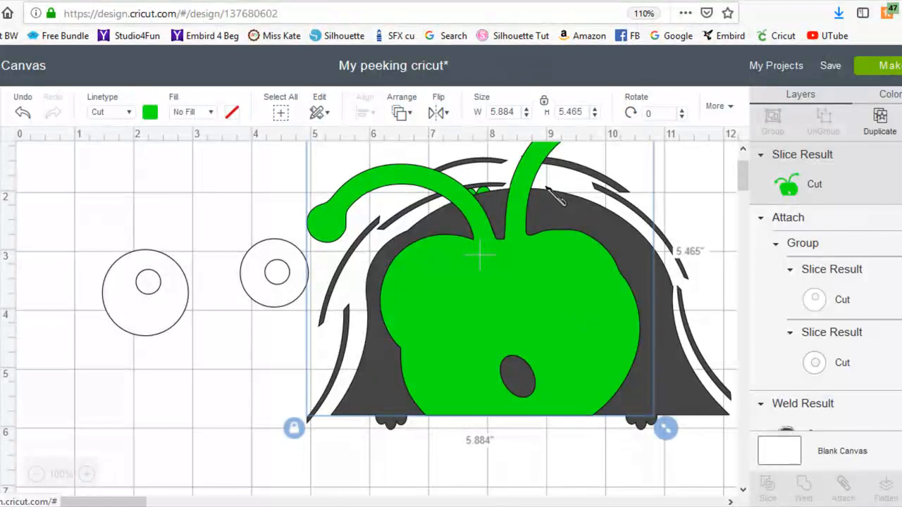
mouse_move(654, 277)
left_mouse_down()
mouse_move(668, 293)
mouse_move(668, 257)
mouse_move(661, 271)
left_mouse_up()
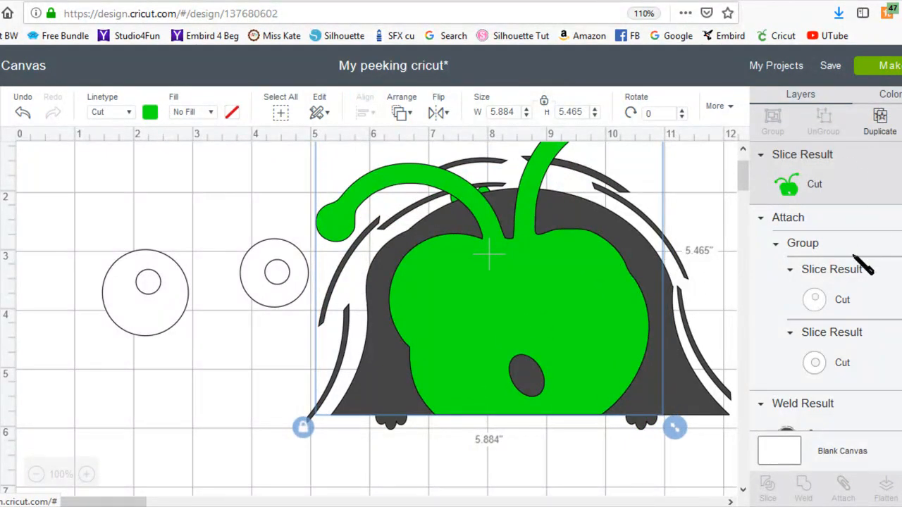
Try to pull the hidden green three-oval hand out from behind the alien's antenna.
scroll(877, 286, "down", 3)
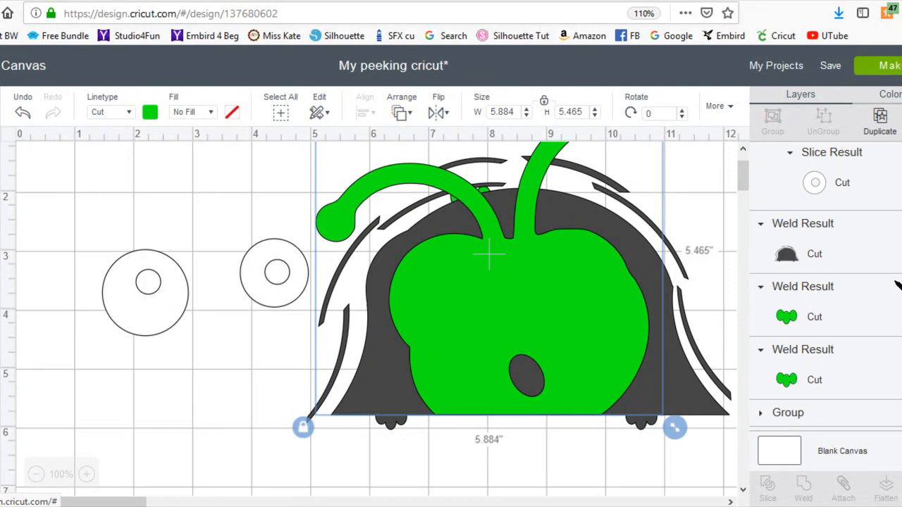
left_click(804, 324)
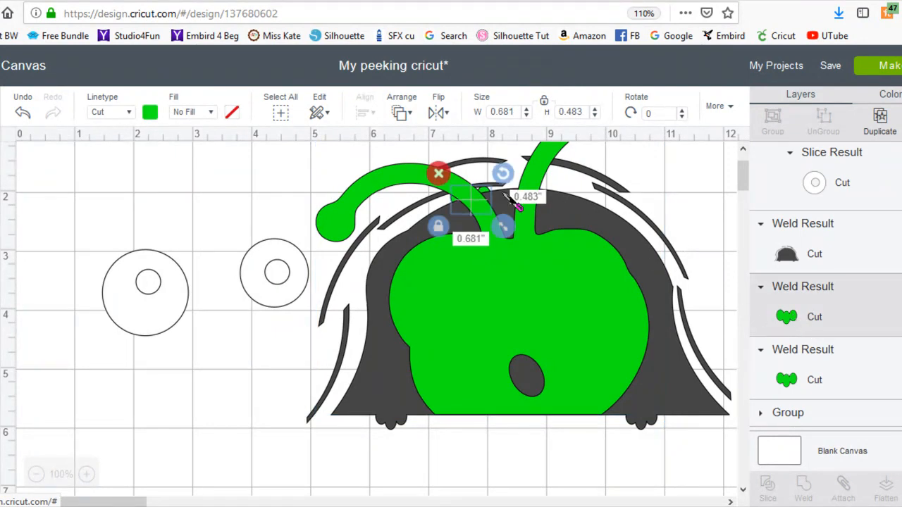
left_click(475, 206)
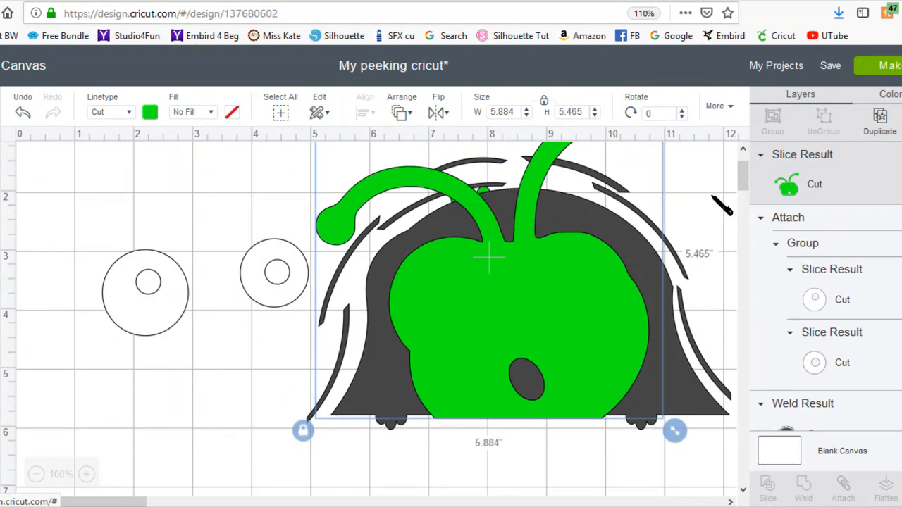
scroll(810, 318, "down", 2)
left_click(808, 324)
scroll(804, 385, "down", 1)
left_click(805, 332)
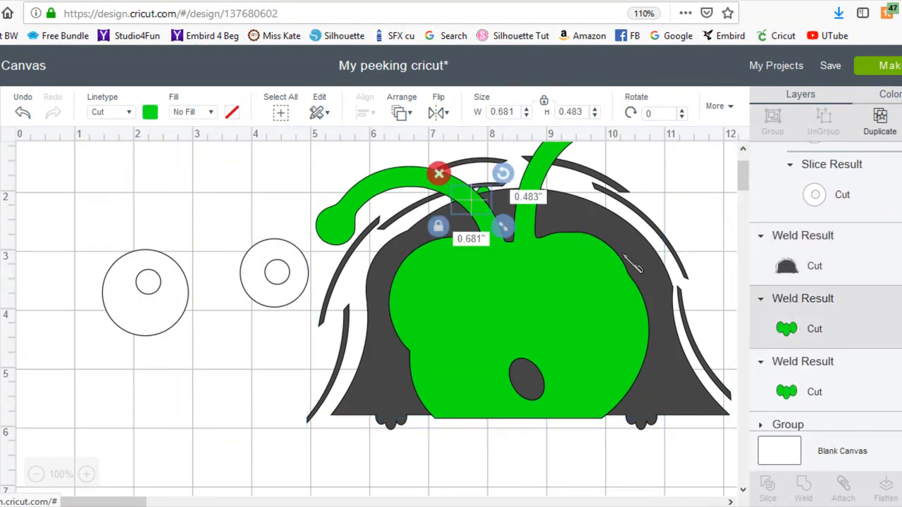
mouse_move(491, 189)
left_mouse_down()
mouse_move(483, 191)
mouse_move(501, 186)
left_mouse_up()
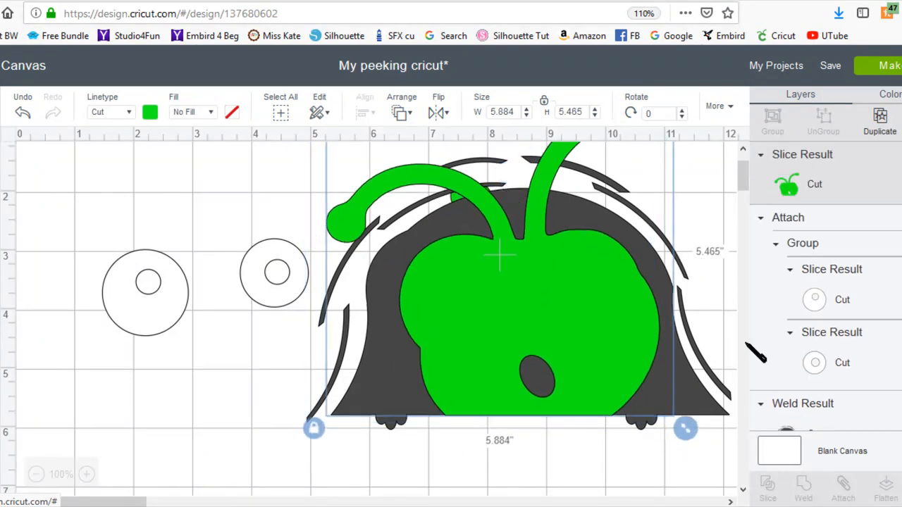
scroll(810, 314, "down", 3)
left_click(799, 321)
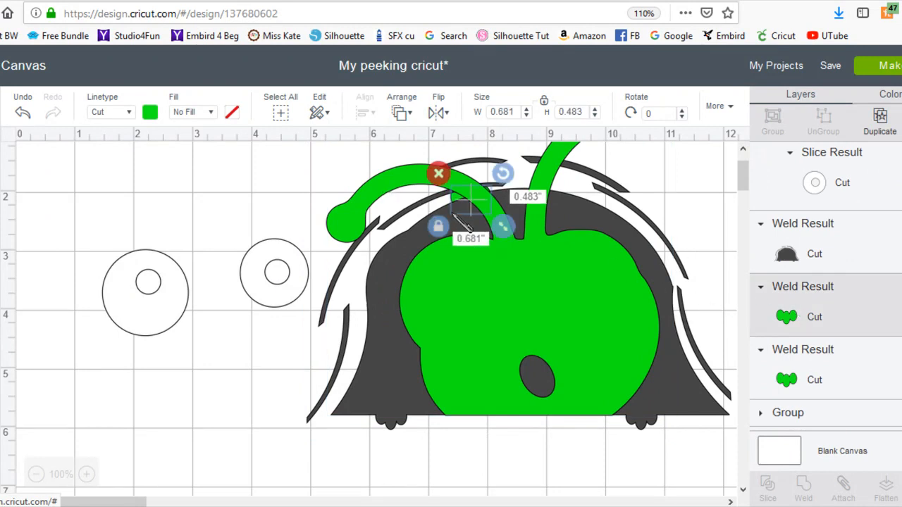
left_click_drag(452, 213, 468, 210)
Move the hood back to the left, clear of the green hands, and position the green body over it.
left_click_drag(367, 377, 40, 467)
left_click_drag(610, 325, 365, 326)
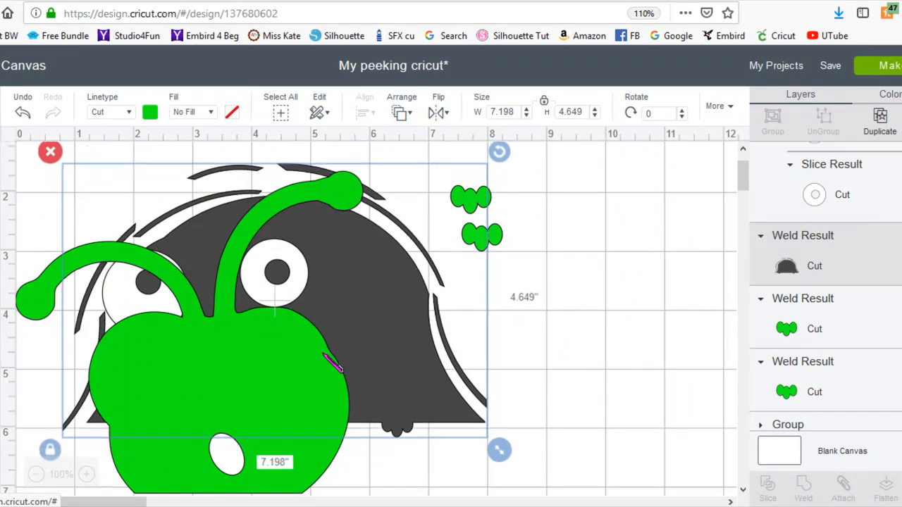
left_click_drag(294, 388, 326, 312)
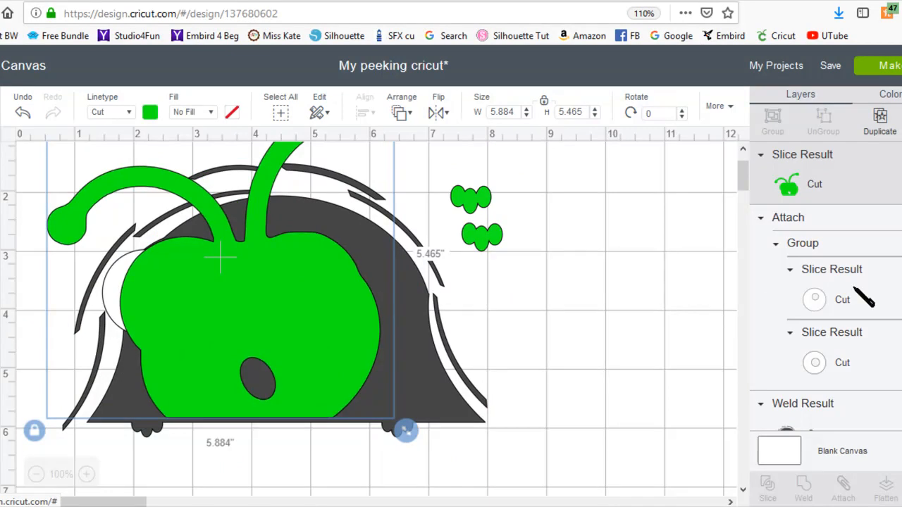
Send the green body to the back and move the attached eyes to the right of the green hands.
left_click(817, 302)
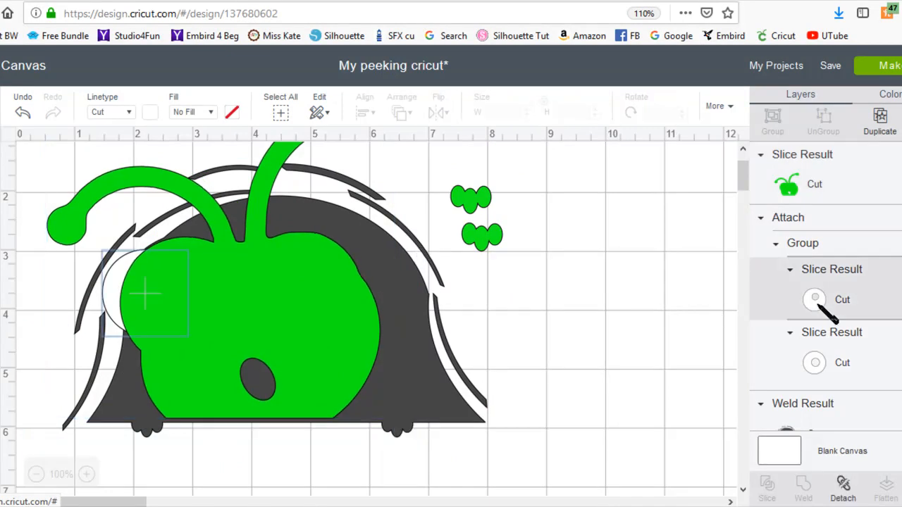
left_click(132, 285)
right_click(135, 283)
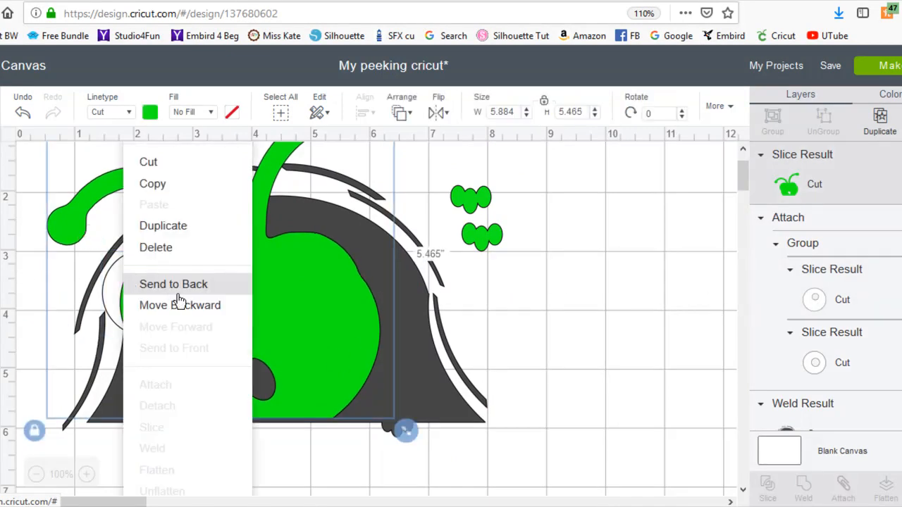
left_click(185, 285)
left_click_drag(221, 259, 606, 319)
Bring the green body back to the front, above the dark hood.
left_click(220, 258)
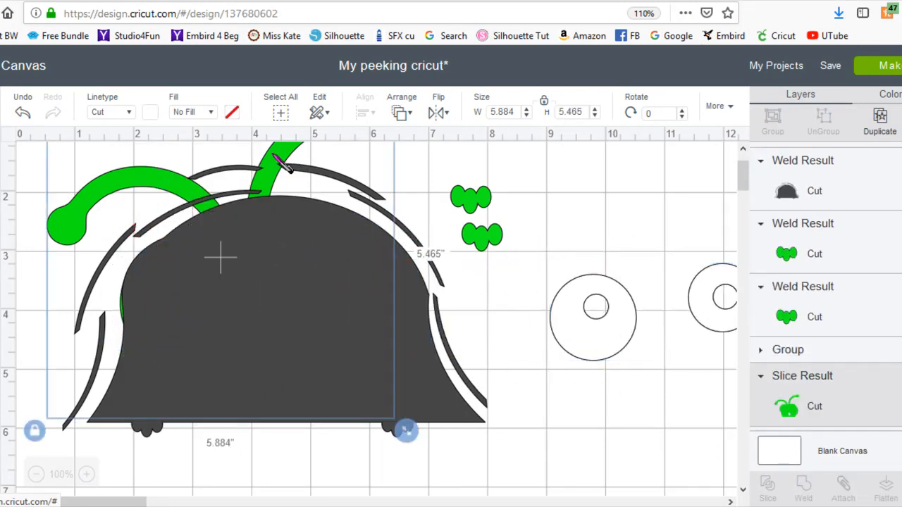
right_click(281, 159)
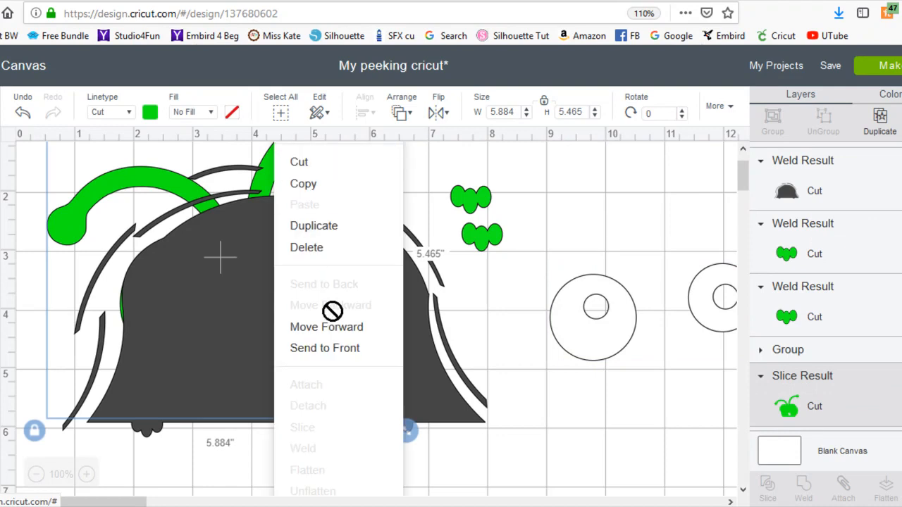
left_click(345, 345)
Bring the attached white eyes to the front, place them on the green face, and shift the dark hood slightly left.
left_click_drag(569, 343, 525, 354)
right_click(526, 354)
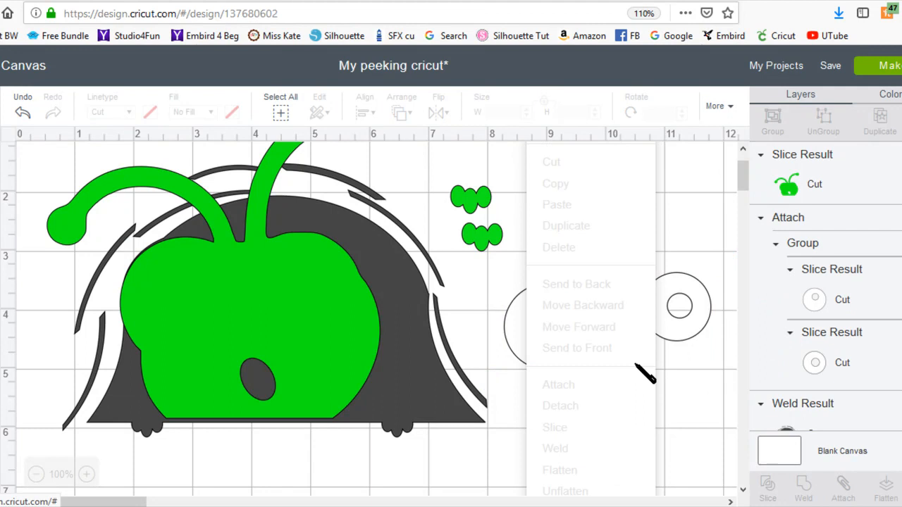
left_click(692, 291)
right_click(692, 290)
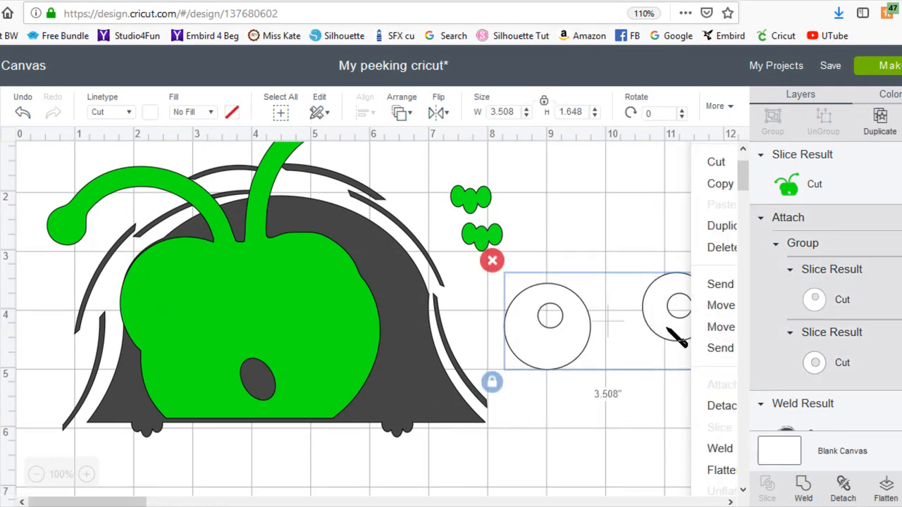
left_click_drag(671, 346, 580, 331)
right_click(579, 331)
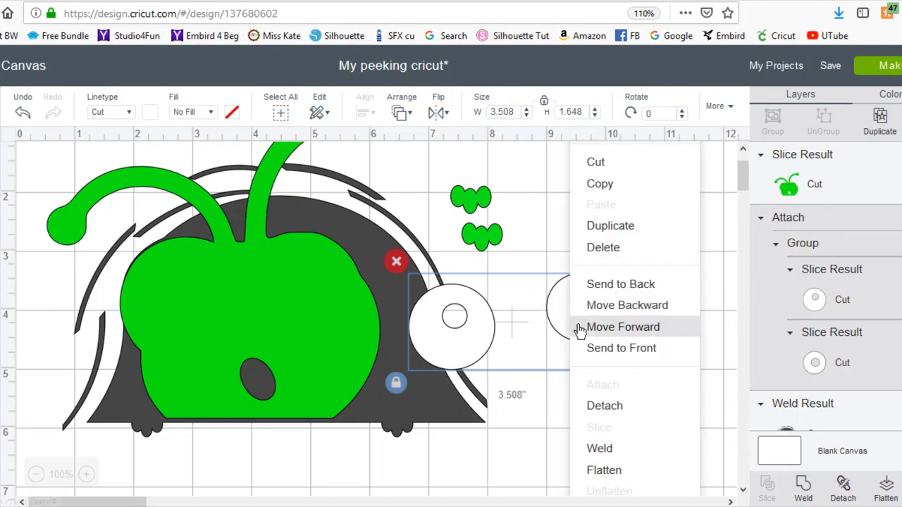
left_click(623, 350)
left_click_drag(596, 330, 314, 299)
mouse_move(478, 201)
left_mouse_down()
mouse_move(479, 218)
mouse_move(486, 215)
mouse_move(475, 232)
mouse_move(483, 212)
left_mouse_up()
left_click(564, 205)
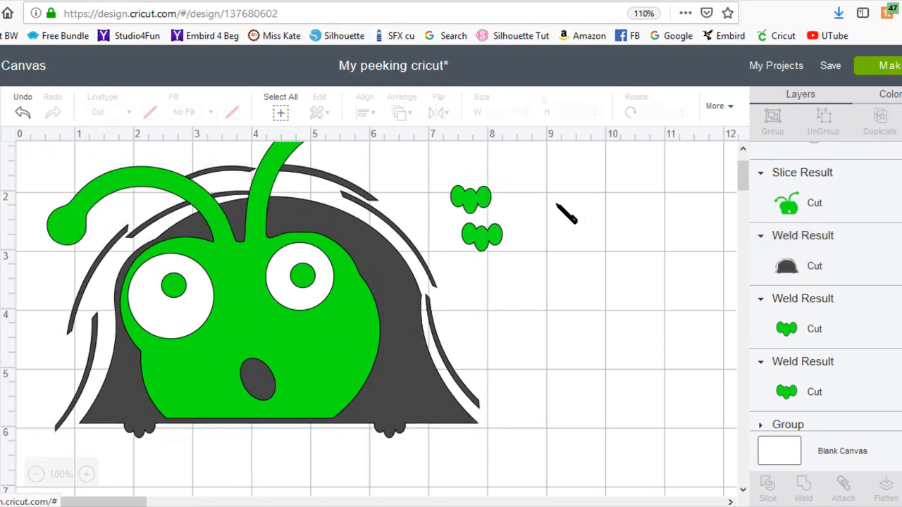
Bring one green three-oval hand to the front and place it over the hood's right-hand welded hand.
left_click(491, 201)
left_click_drag(525, 245, 516, 440)
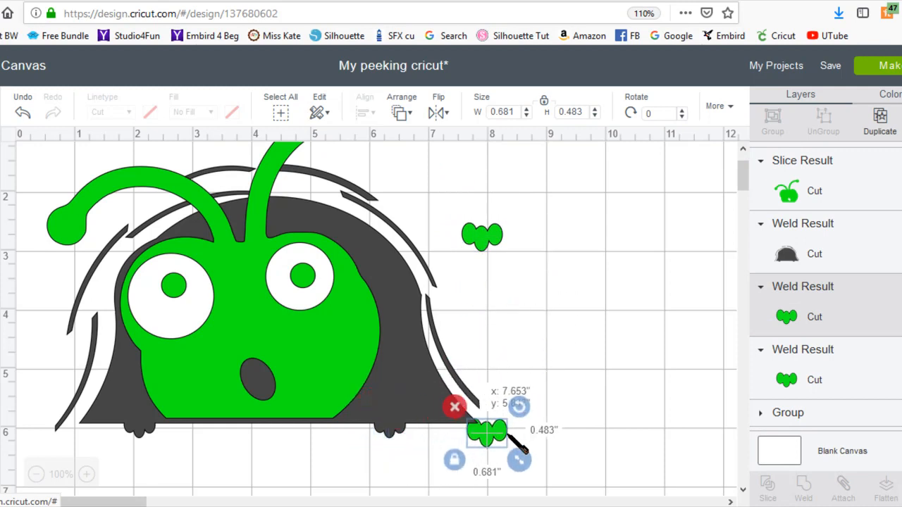
right_click(517, 431)
left_click(576, 351)
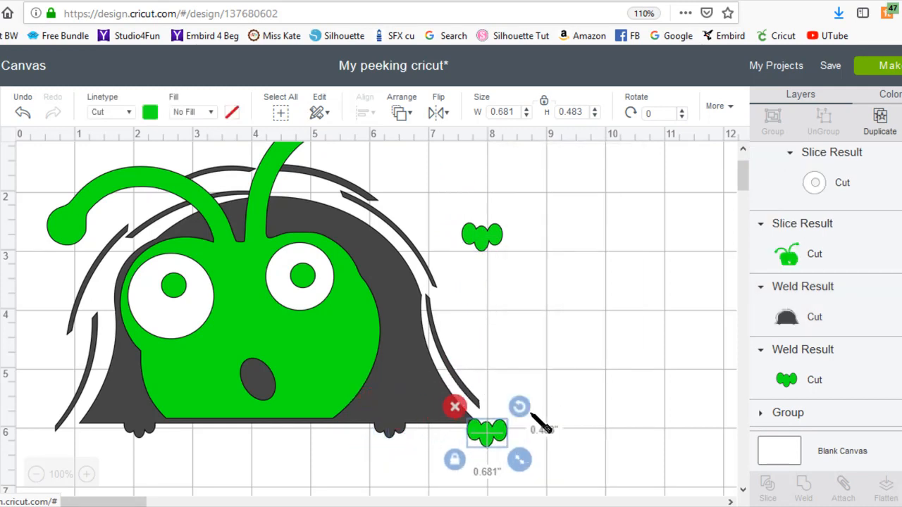
left_click_drag(494, 430, 400, 427)
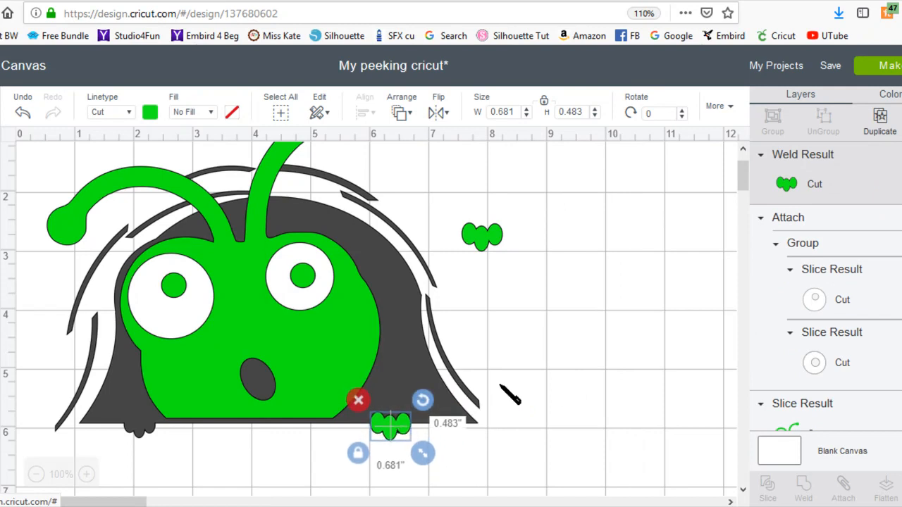
left_click(592, 347)
Bring the remaining green hand to the front and place it over the hood's left-hand welded hand.
left_click_drag(496, 242, 157, 458)
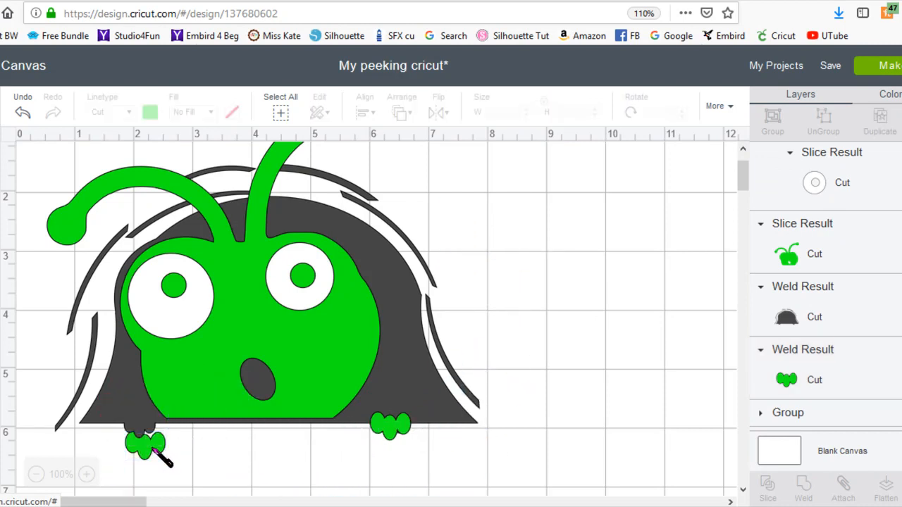
right_click(156, 458)
left_click(143, 451)
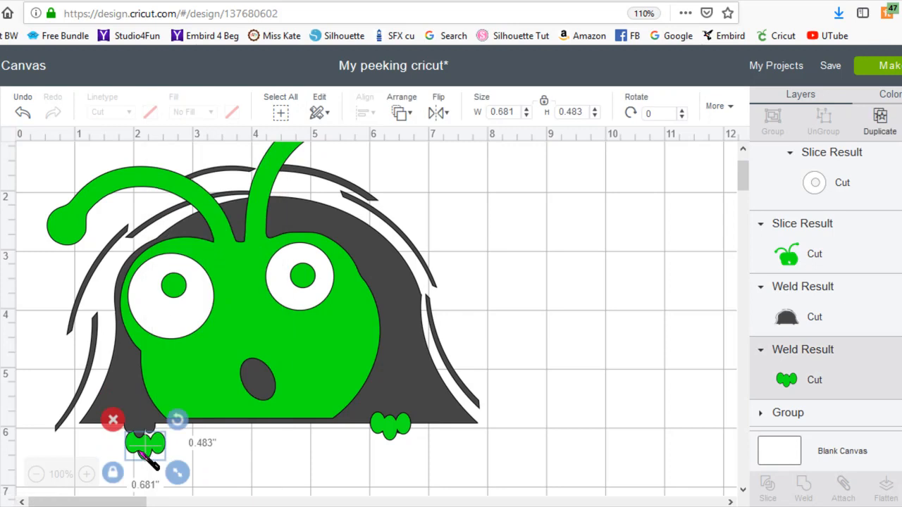
right_click(140, 447)
left_click(204, 349)
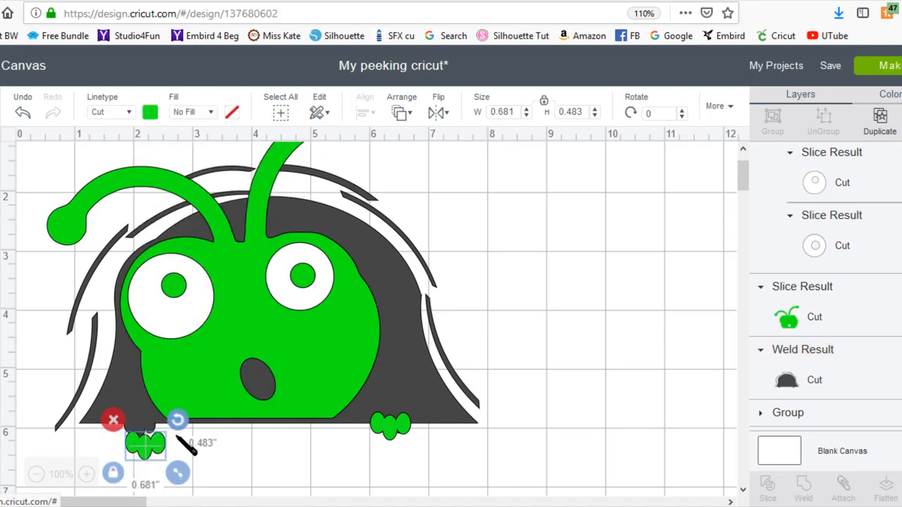
left_click_drag(152, 427, 167, 441)
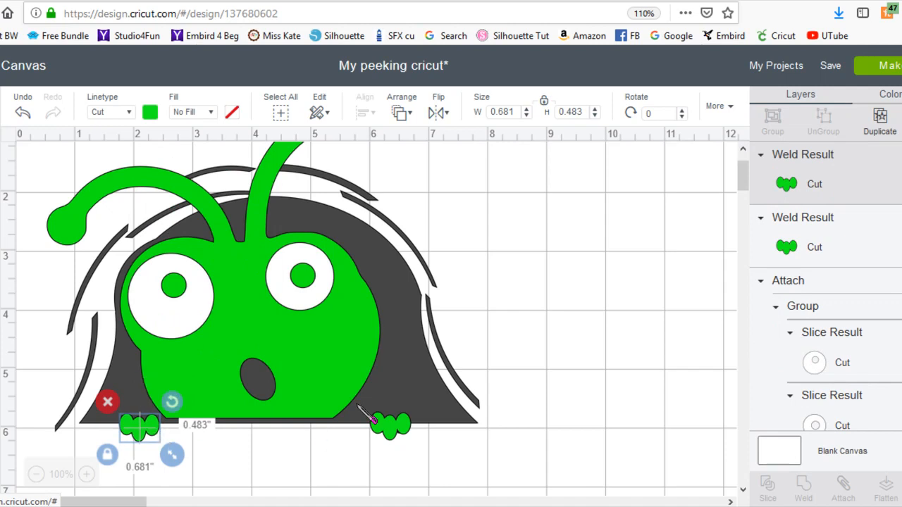
Lower the green body to the hood's bottom edge, and group and attach it with both green hands.
left_click(347, 369)
left_click_drag(346, 369, 347, 375)
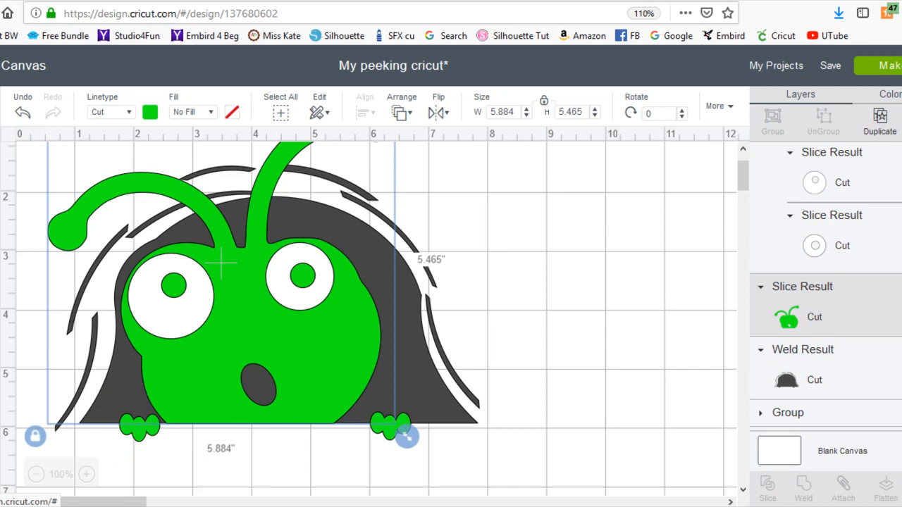
scroll(817, 282, "up", 3)
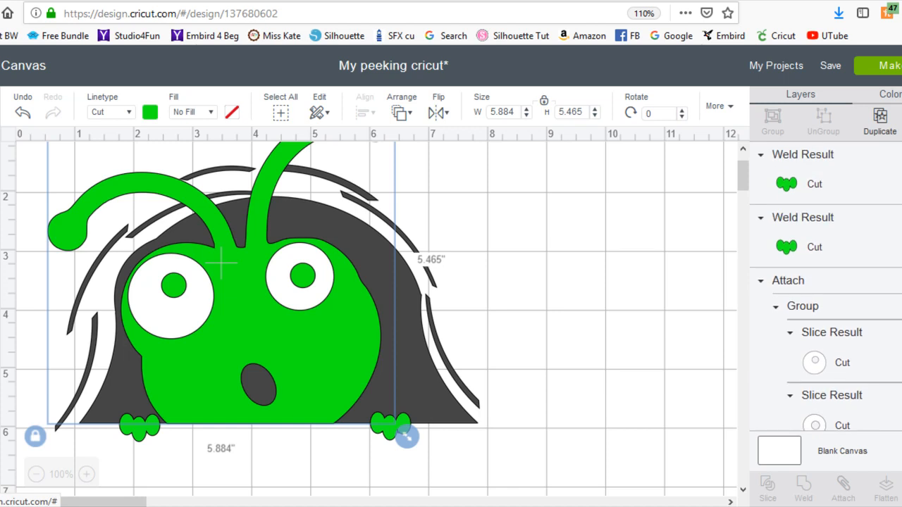
left_click(785, 183)
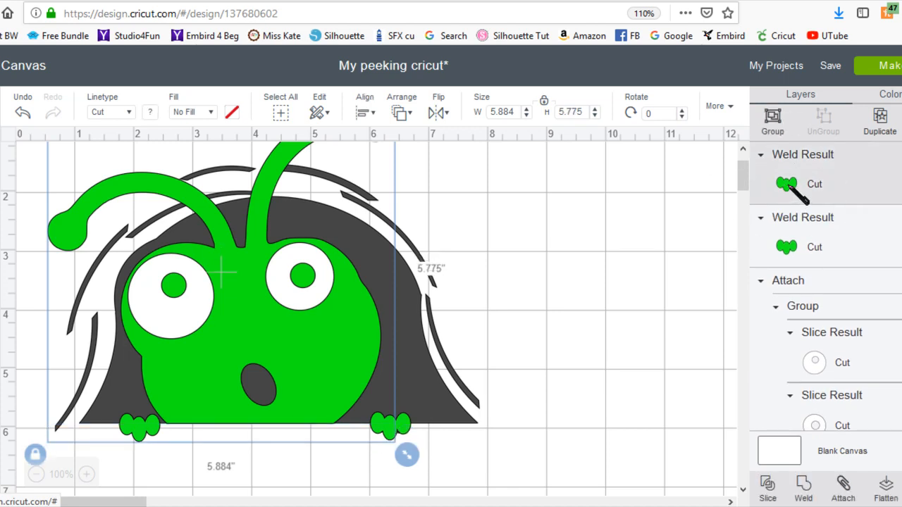
left_click(788, 247, "shift")
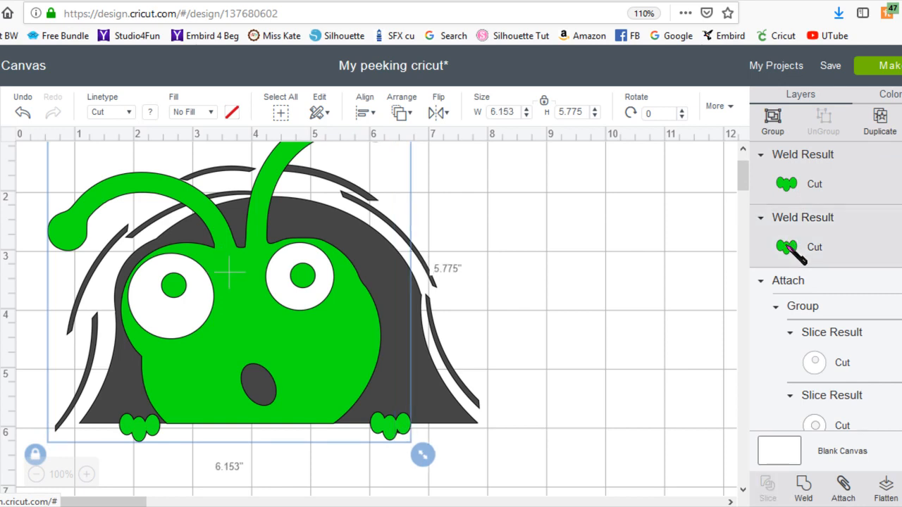
left_click(773, 121)
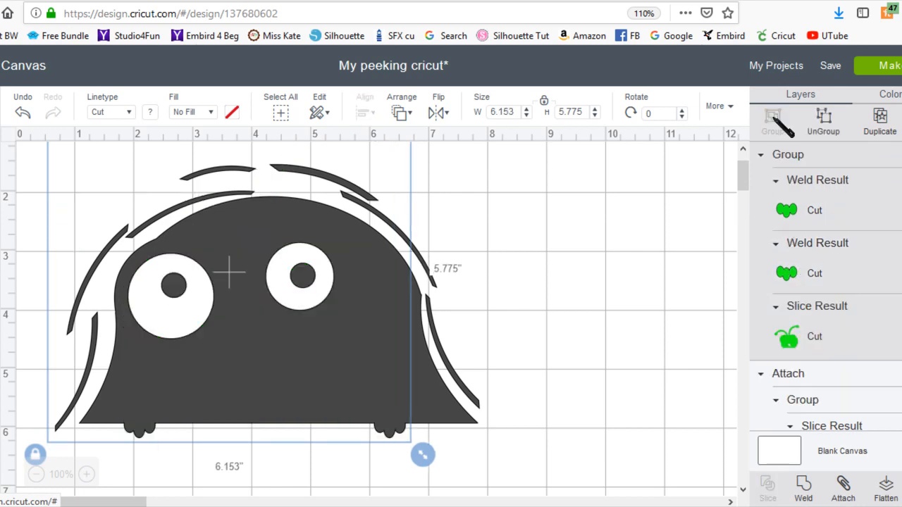
left_click(844, 487)
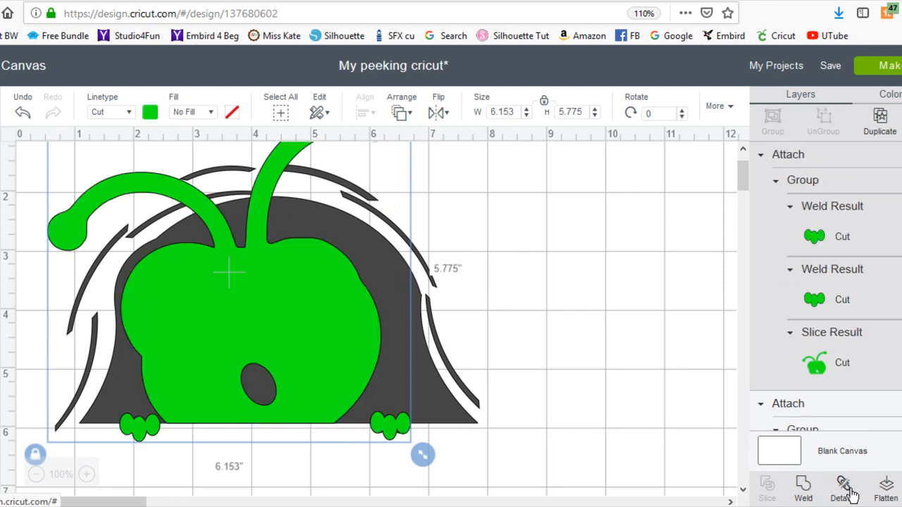
Try to change the stacking order of the two white eyes hidden behind the green body.
scroll(841, 237, "down", 5)
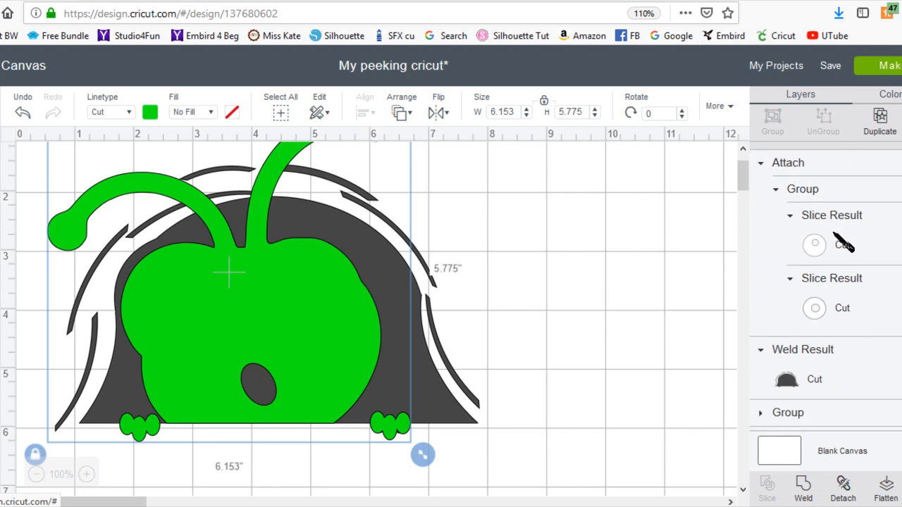
left_click(816, 250)
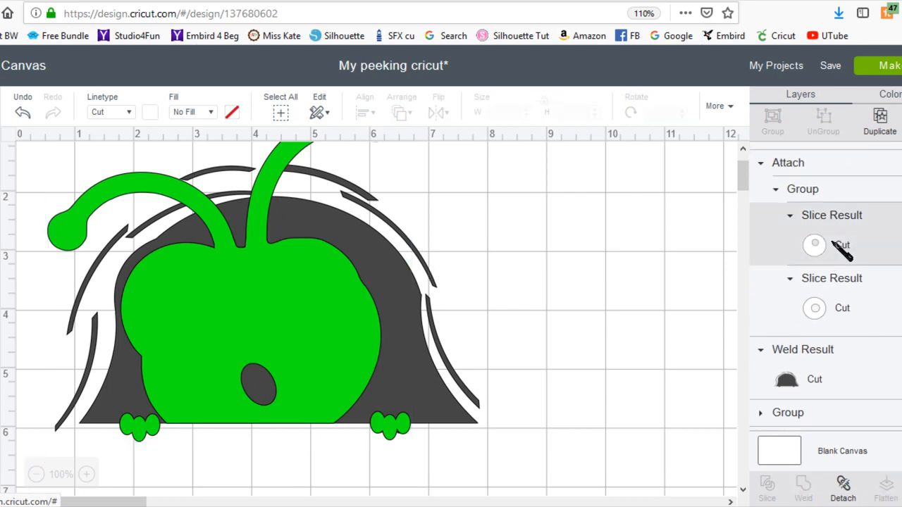
left_click(816, 308, "shift")
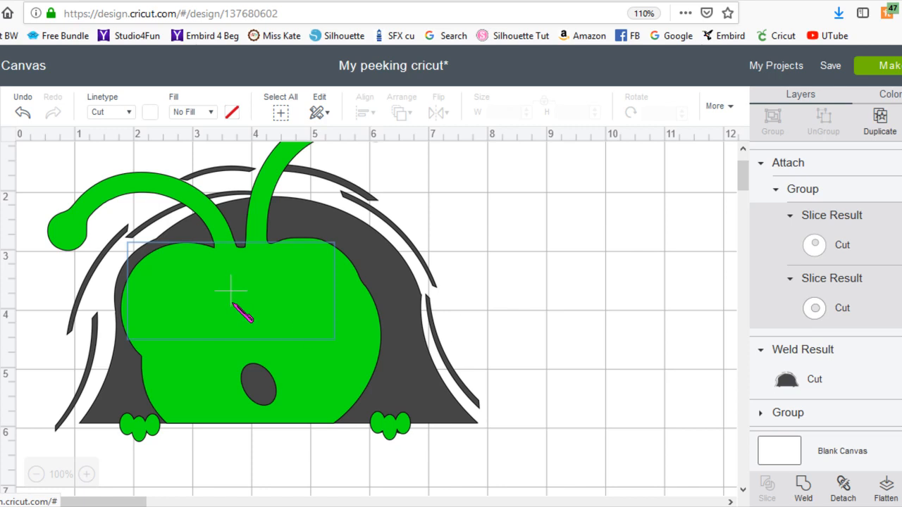
right_click(231, 290)
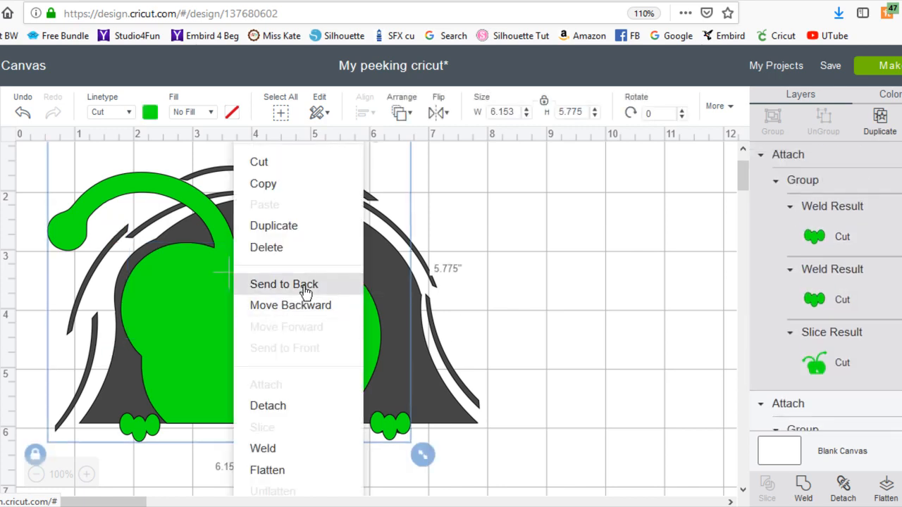
left_click(643, 287)
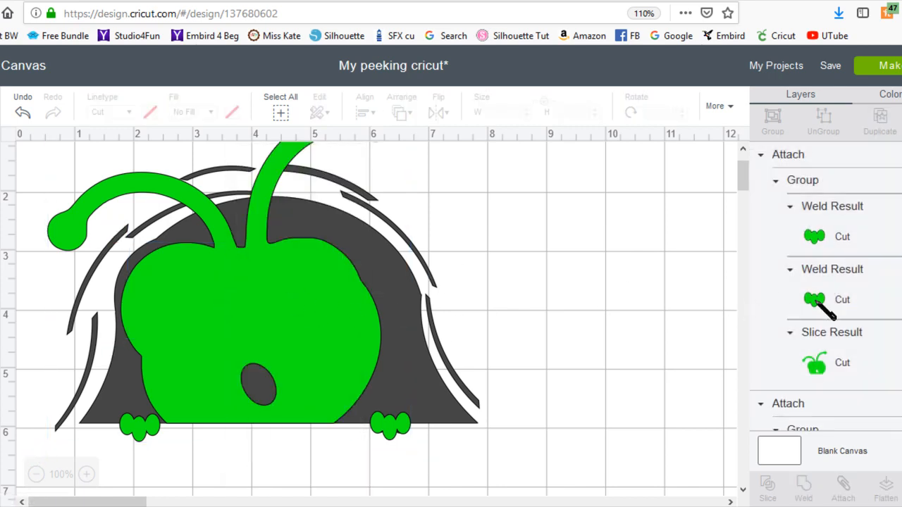
scroll(876, 331, "down", 1)
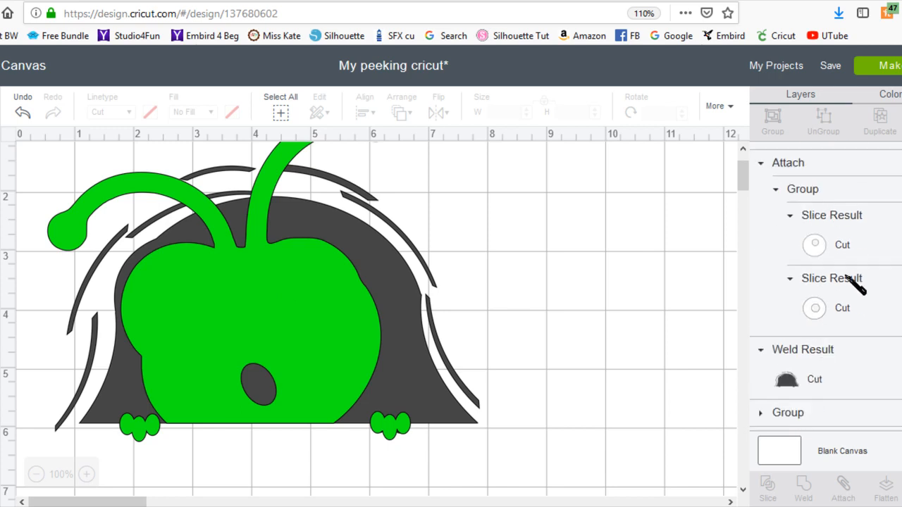
left_click(828, 255)
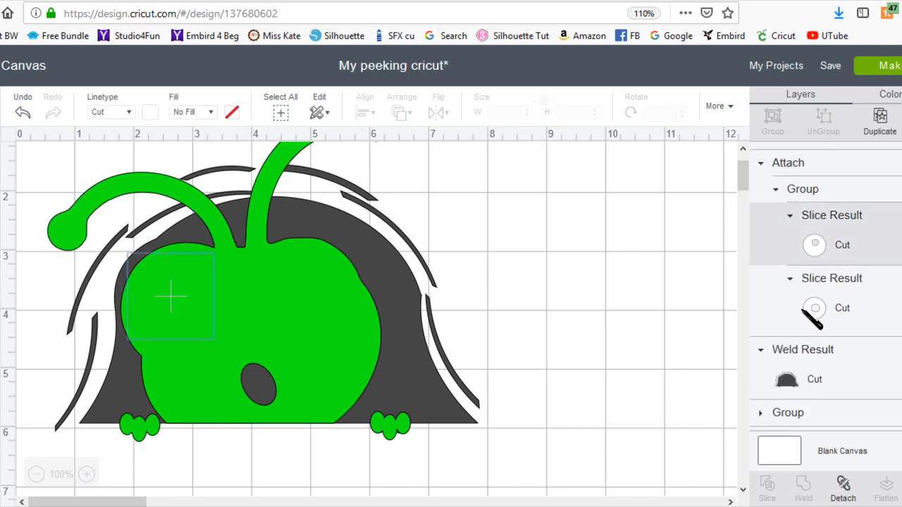
Move the green body aside, pull the attached eyes out to the right of the face, and return the body onto the hood.
left_click_drag(247, 326, 484, 320)
left_click(207, 310)
left_click_drag(226, 343, 356, 504)
left_click_drag(461, 326, 226, 328)
left_click_drag(447, 484, 620, 276)
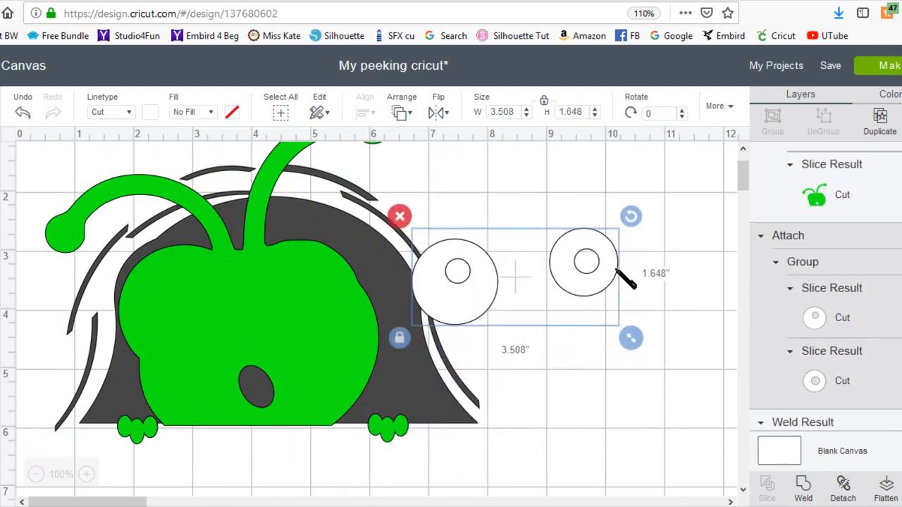
Send the attached eyes to the front and position them on the alien's green face.
right_click(621, 276)
left_click(638, 348)
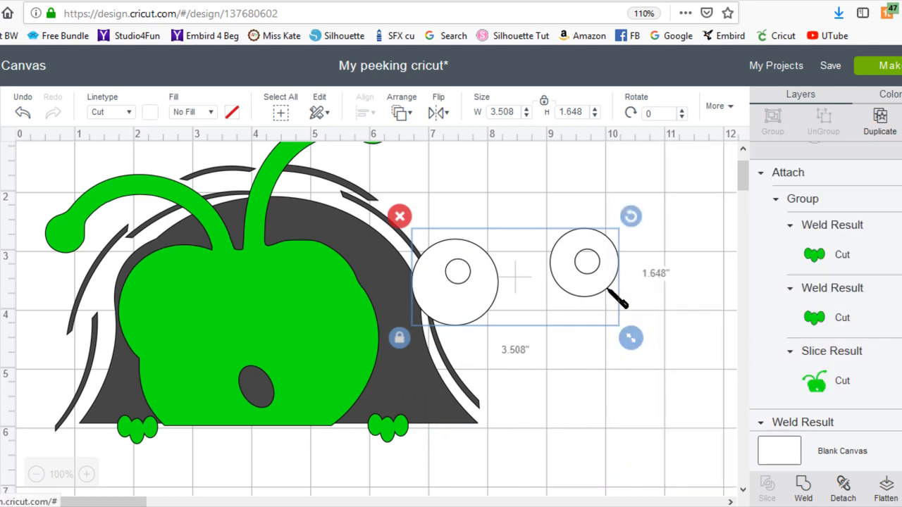
left_click_drag(572, 308, 315, 309)
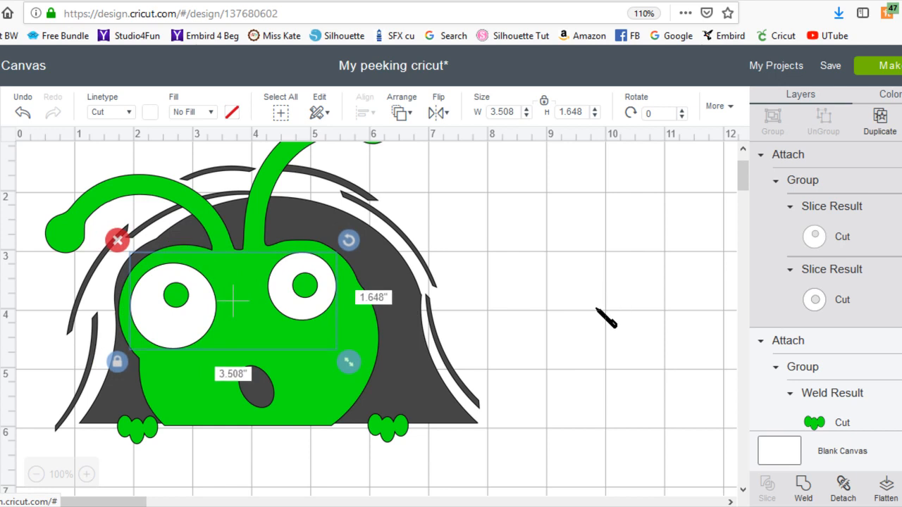
Select the complete alien design with its eyes, body, hands and hood, and group it.
scroll(604, 312, "up", 1)
scroll(608, 319, "down", 1)
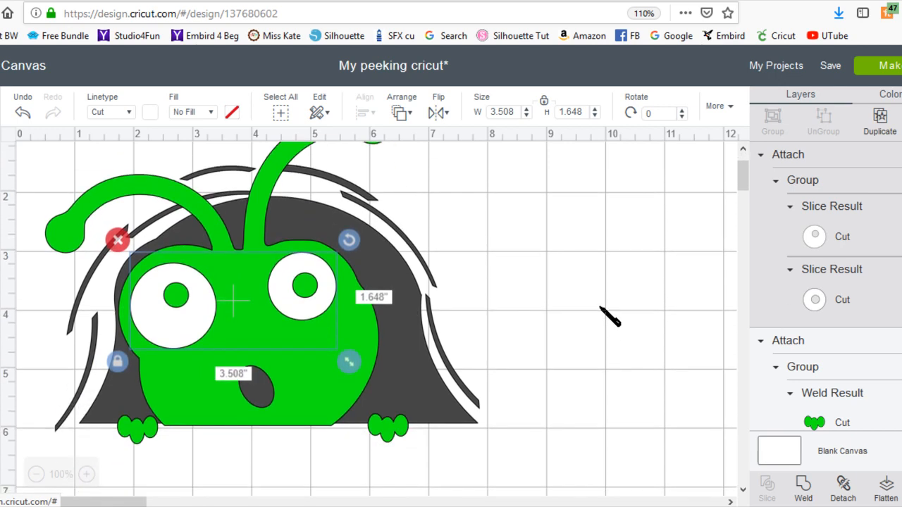
scroll(604, 313, "up", 1)
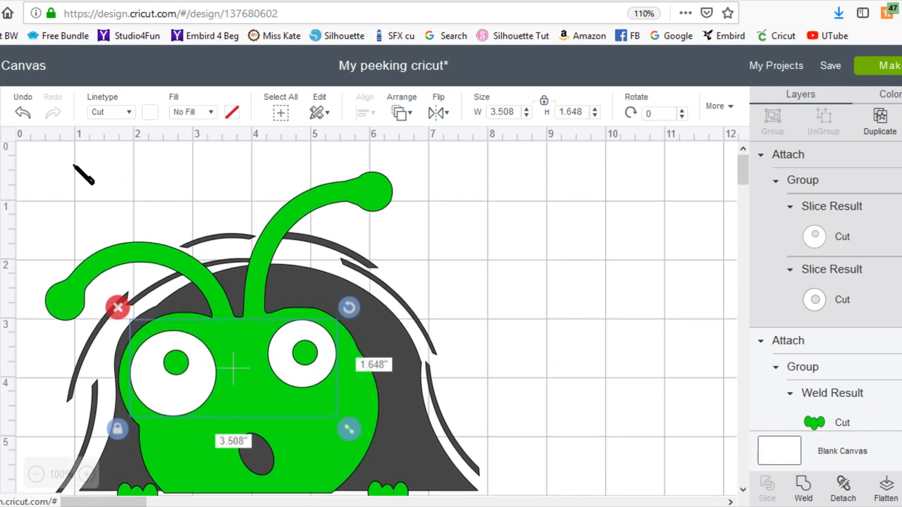
left_click_drag(31, 169, 520, 499)
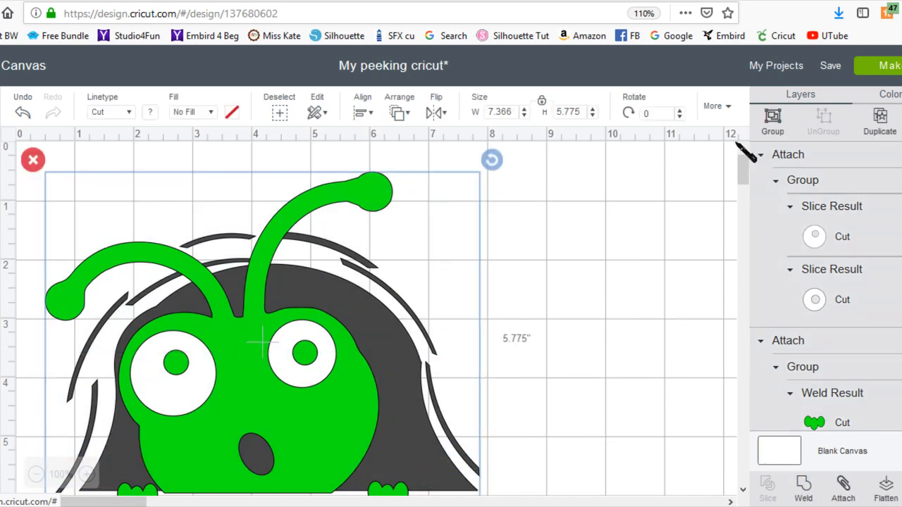
left_click(774, 121)
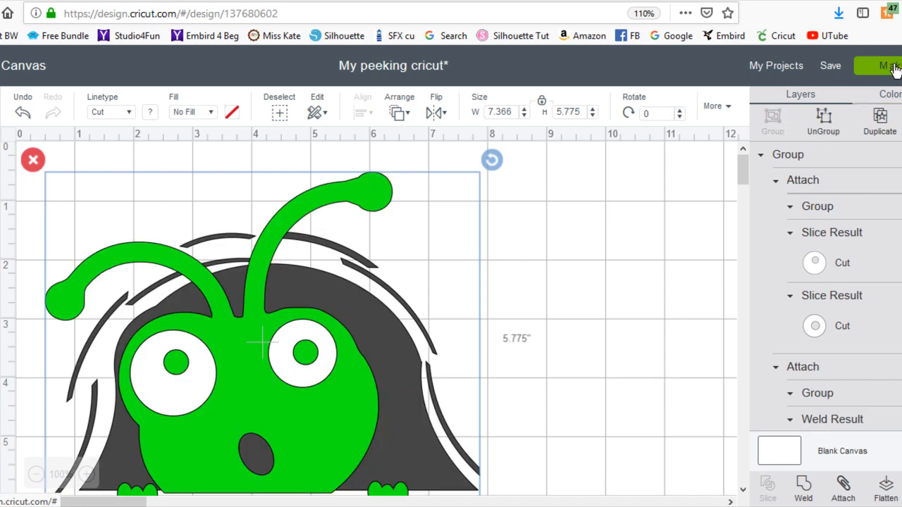
Preview the cutting mats for the white eyes, dark hood and green alien, and return to the canvas without cutting.
left_click(891, 68)
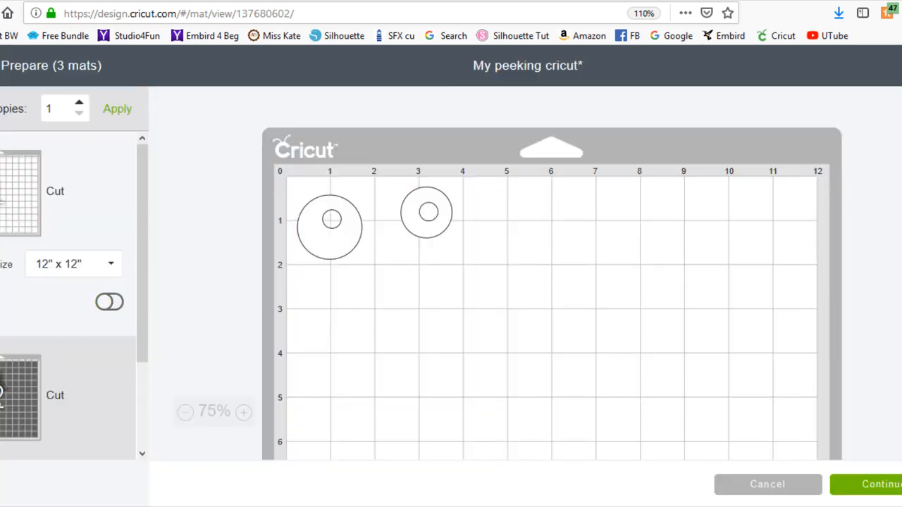
left_click(2, 392)
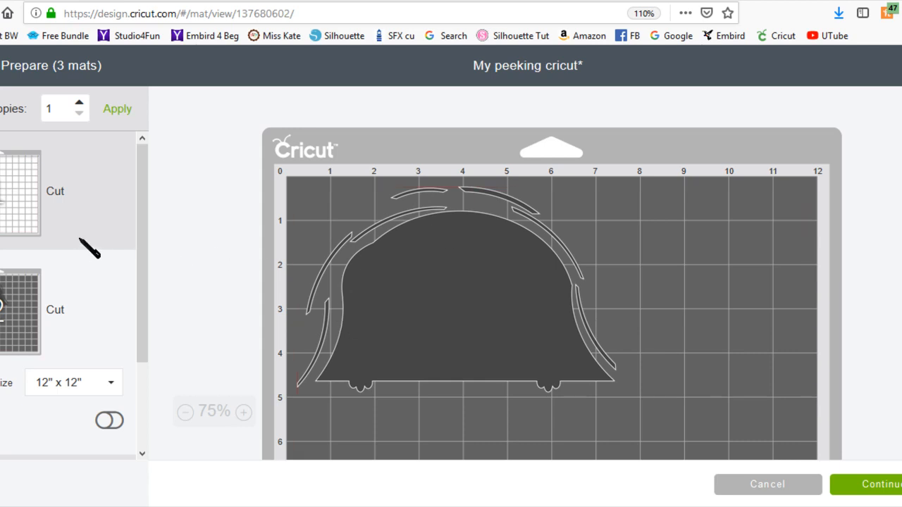
scroll(97, 250, "down", 3)
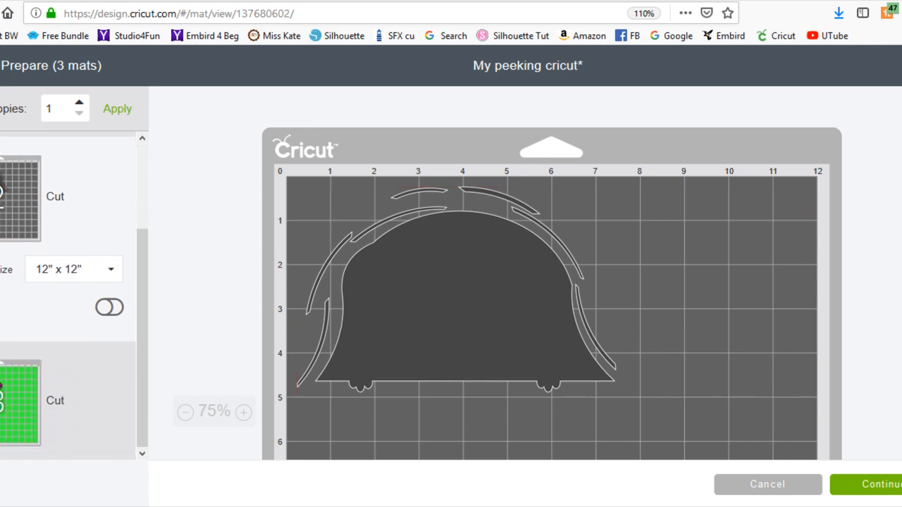
left_click(14, 409)
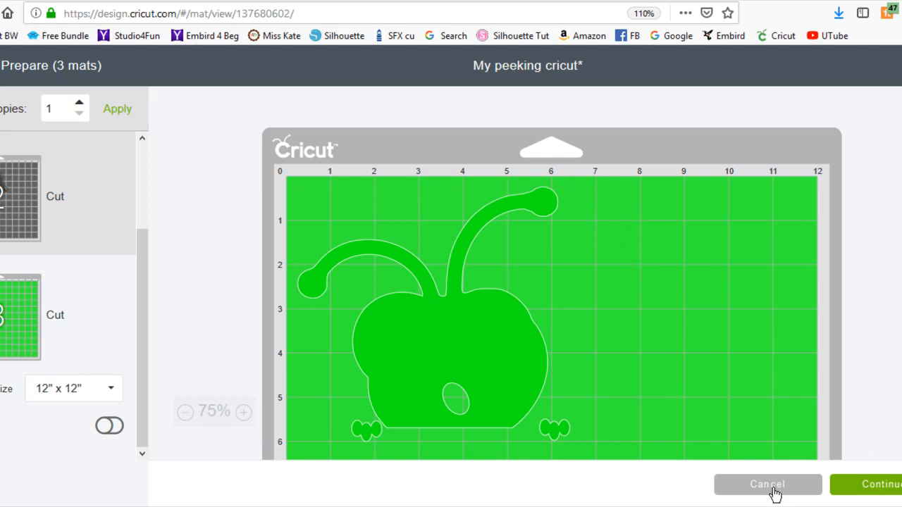
left_click(737, 480)
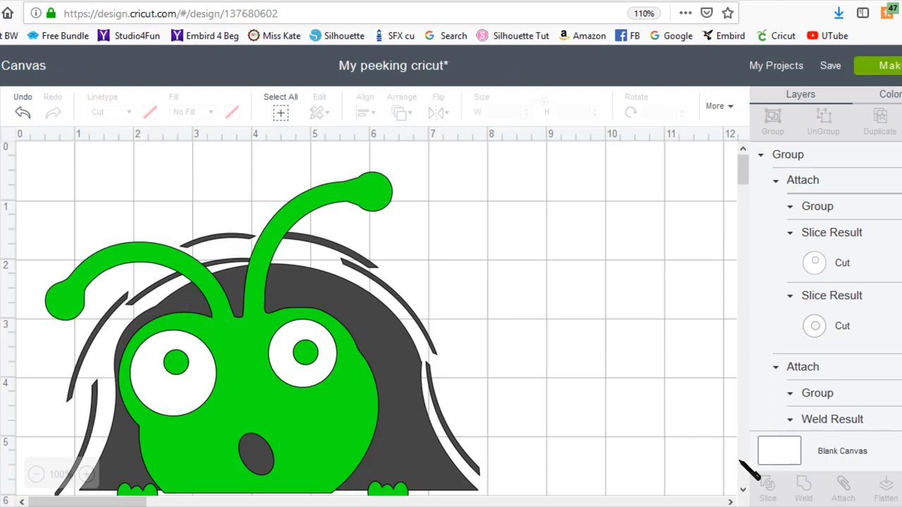
Select the whole grouped alien design on the canvas.
left_click_drag(24, 176, 537, 505)
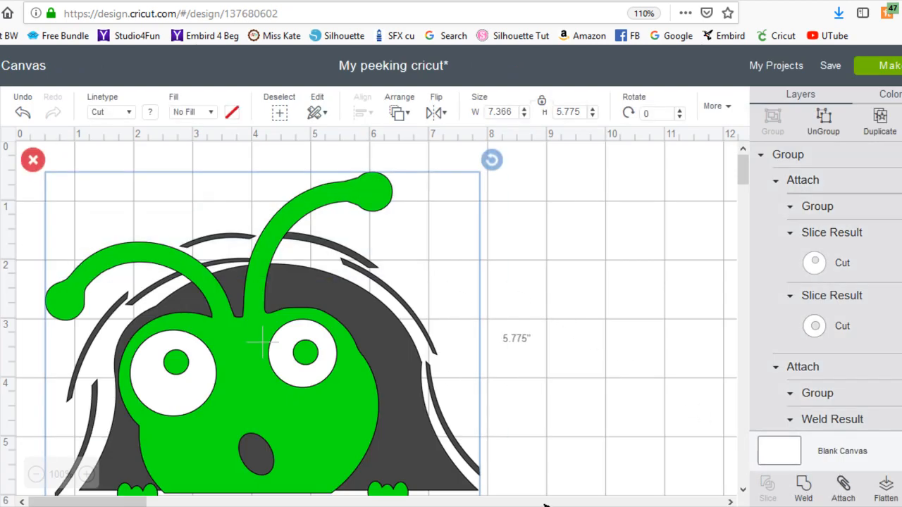